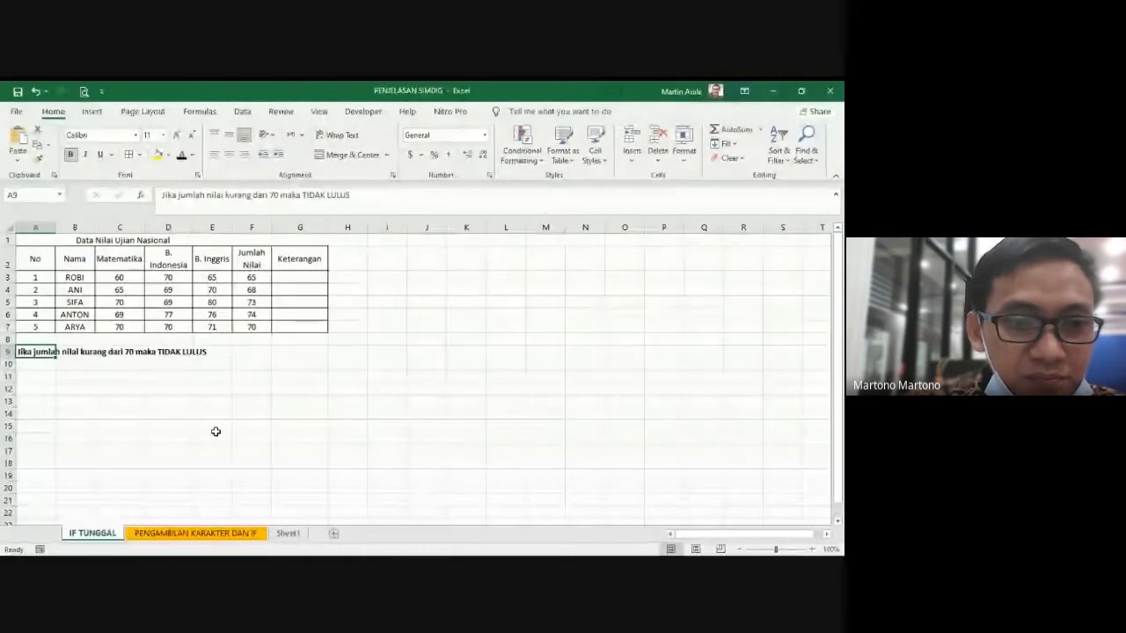
Step: Widen the Keterangan column of the exam score table
drag(328, 226, 381, 227)
click(402, 364)
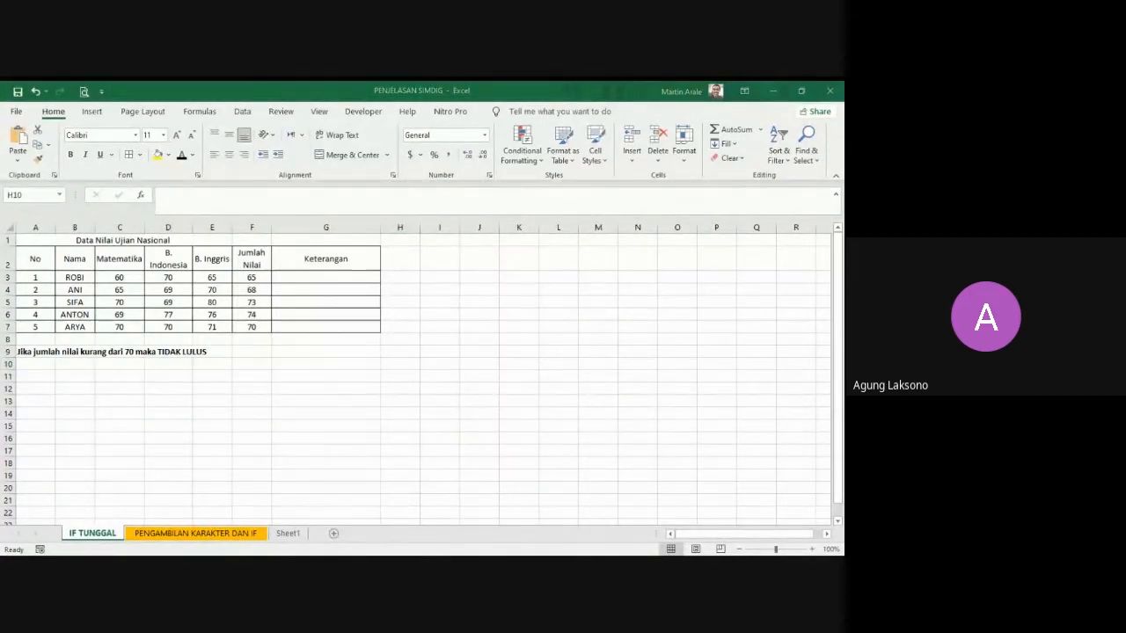
key(alt+Tab)
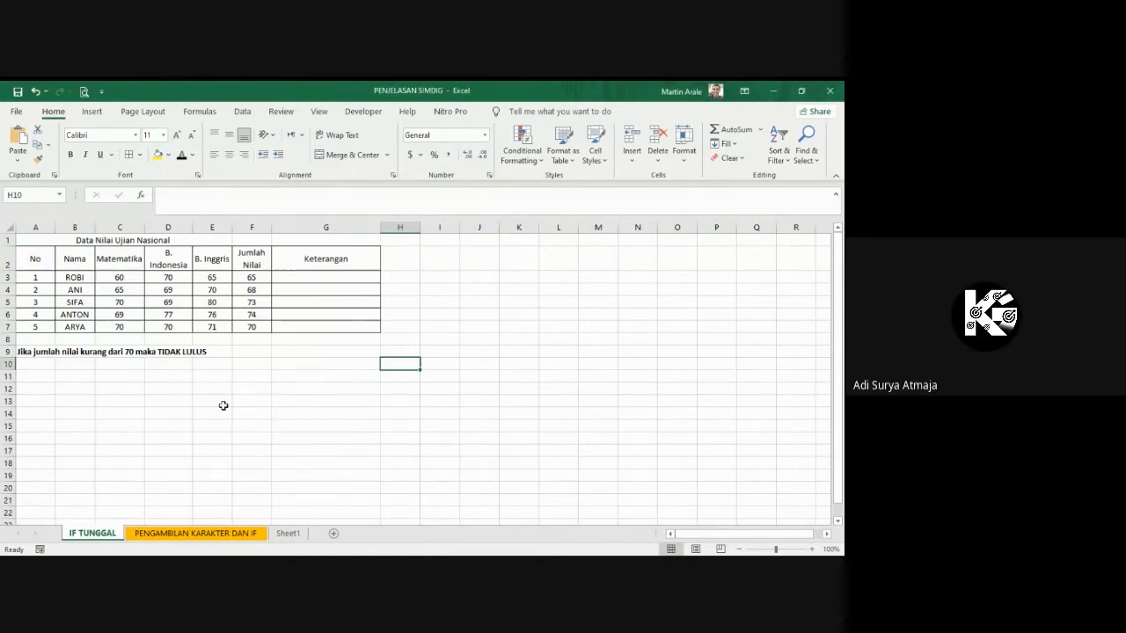
click(183, 419)
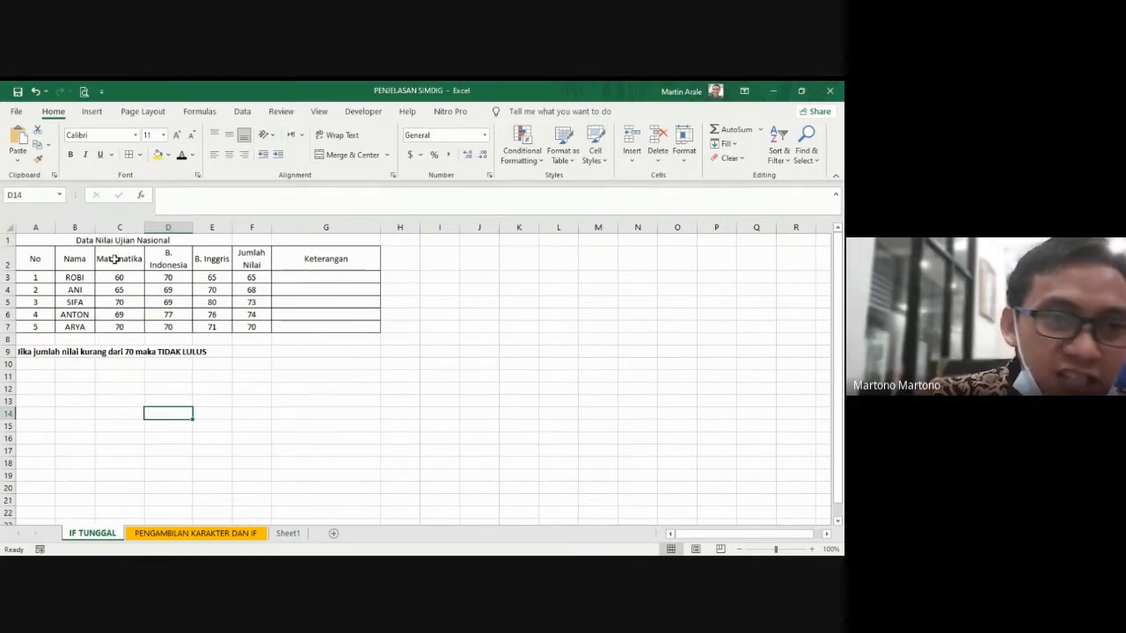
Step: Examine the empty Keterangan cells G3:G7 of the score table
click(306, 276)
click(314, 351)
drag(312, 279, 317, 325)
click(313, 325)
drag(316, 277, 320, 324)
click(317, 374)
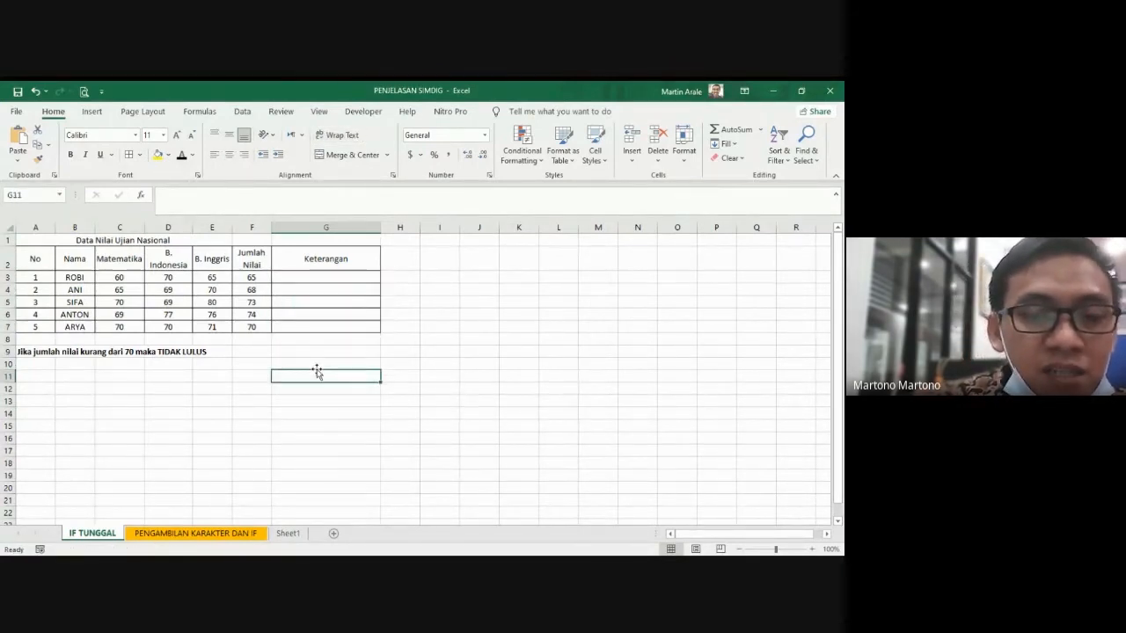
click(306, 278)
click(317, 315)
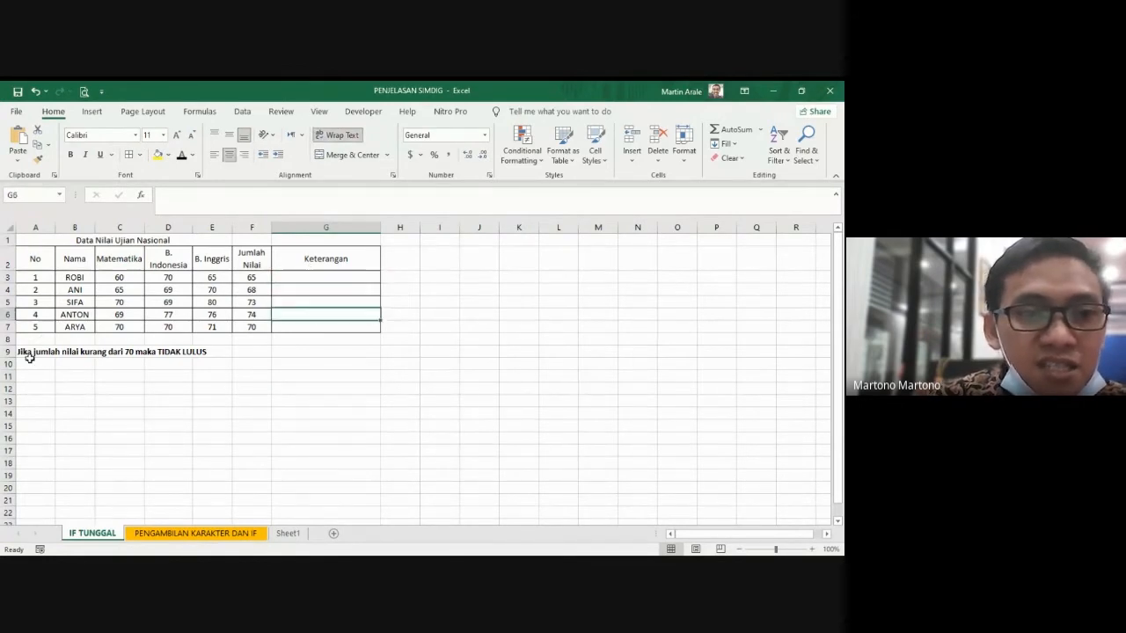
Step: Review the grading rule in A9 together with the Keterangan heading and the student rows it applies to
click(25, 354)
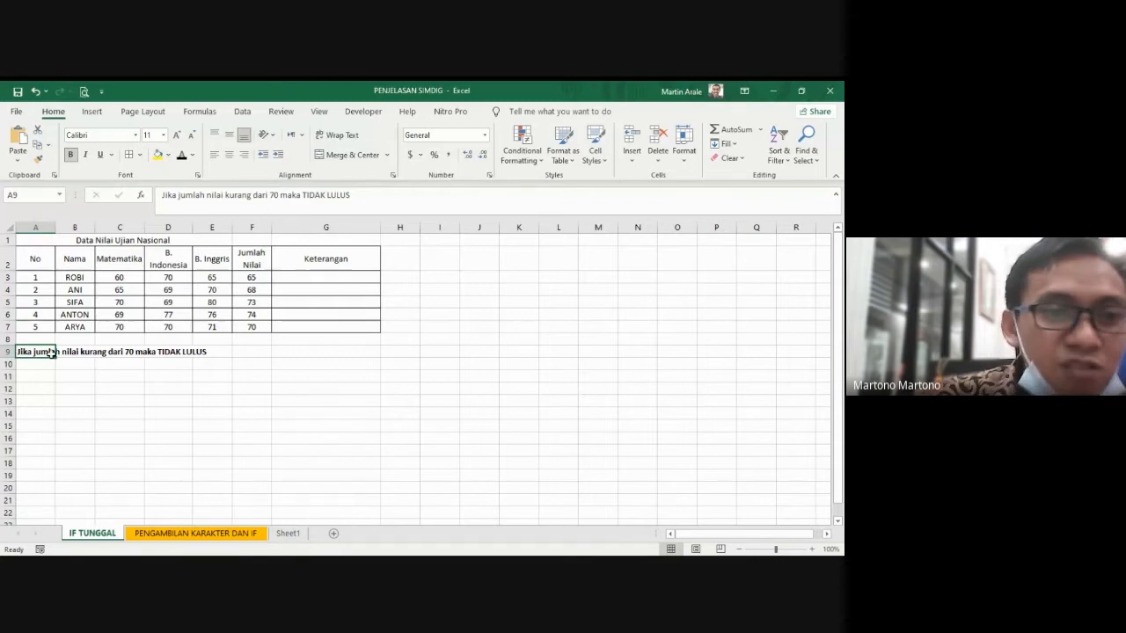
click(210, 355)
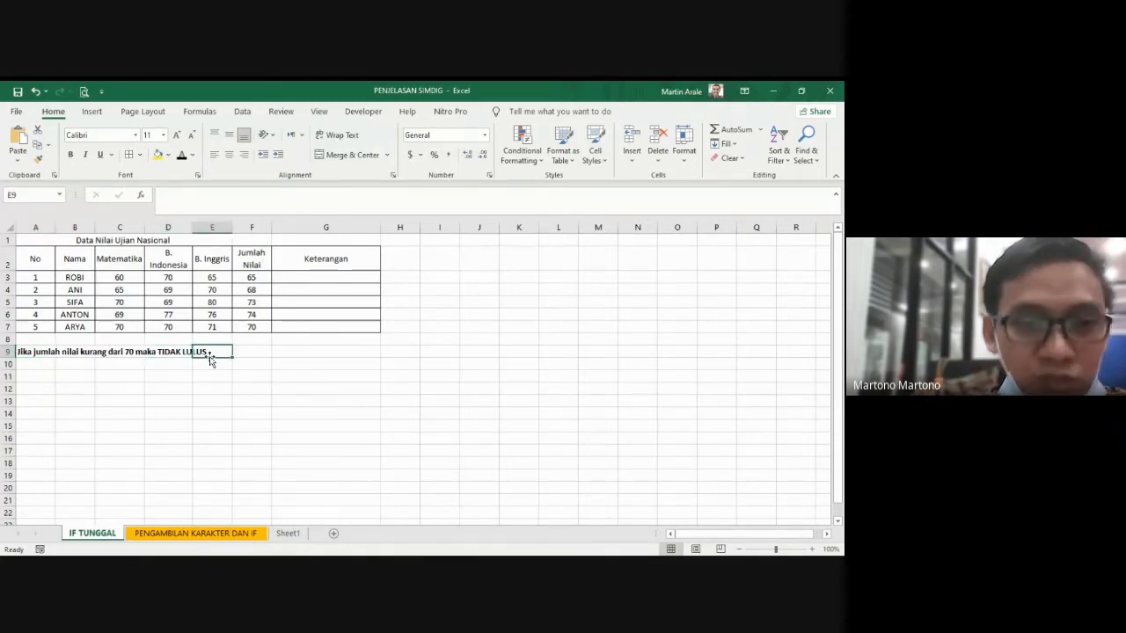
click(68, 357)
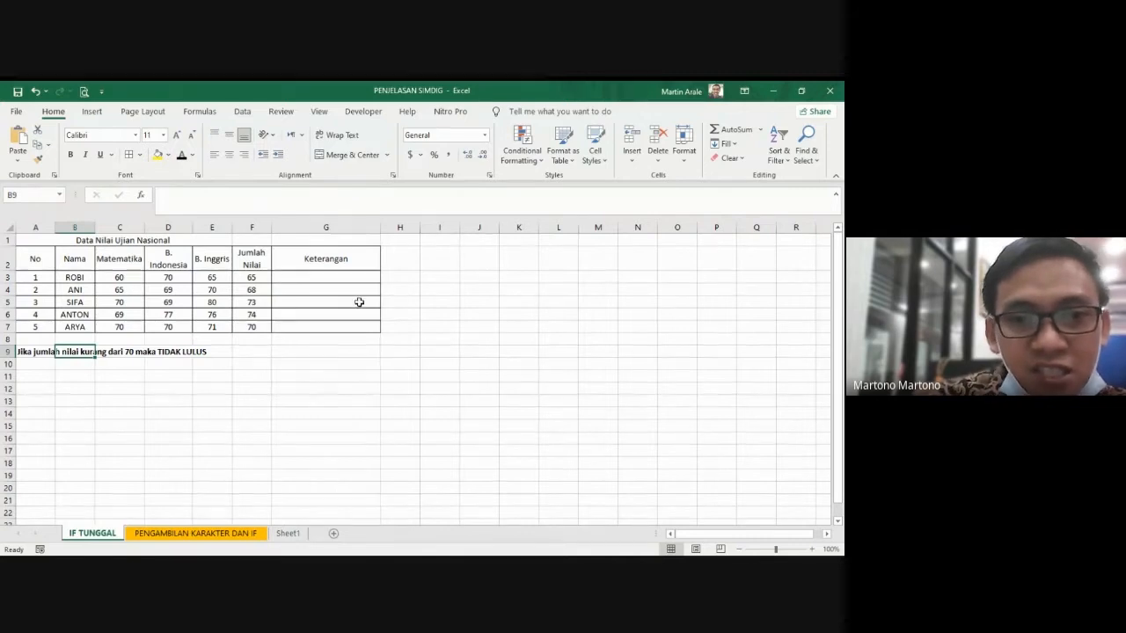
click(314, 259)
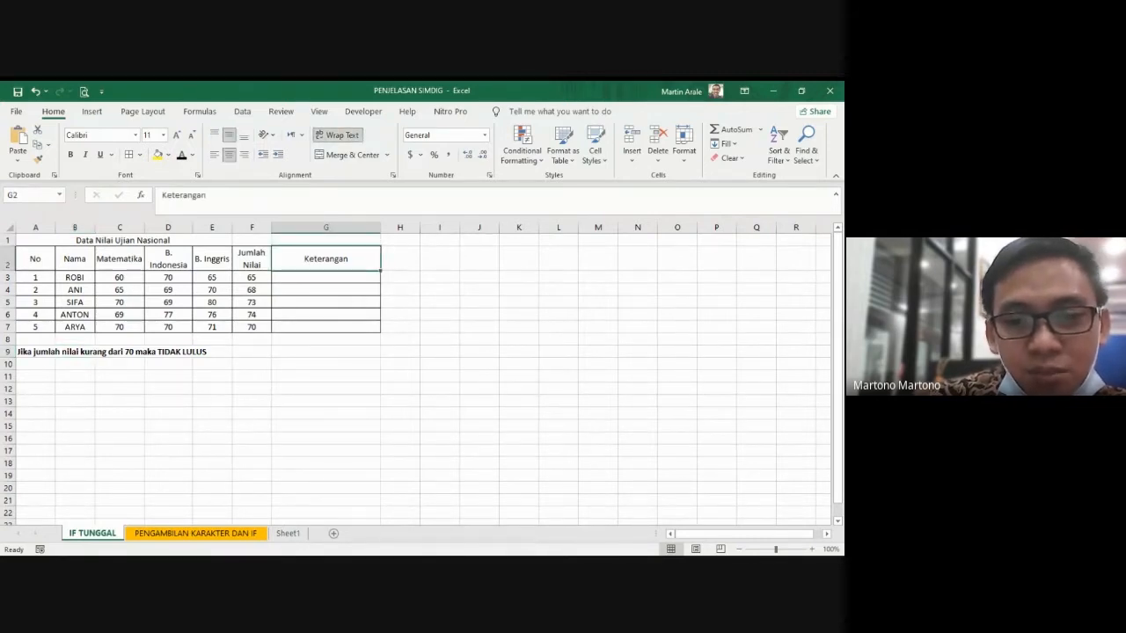
key(alt+Tab)
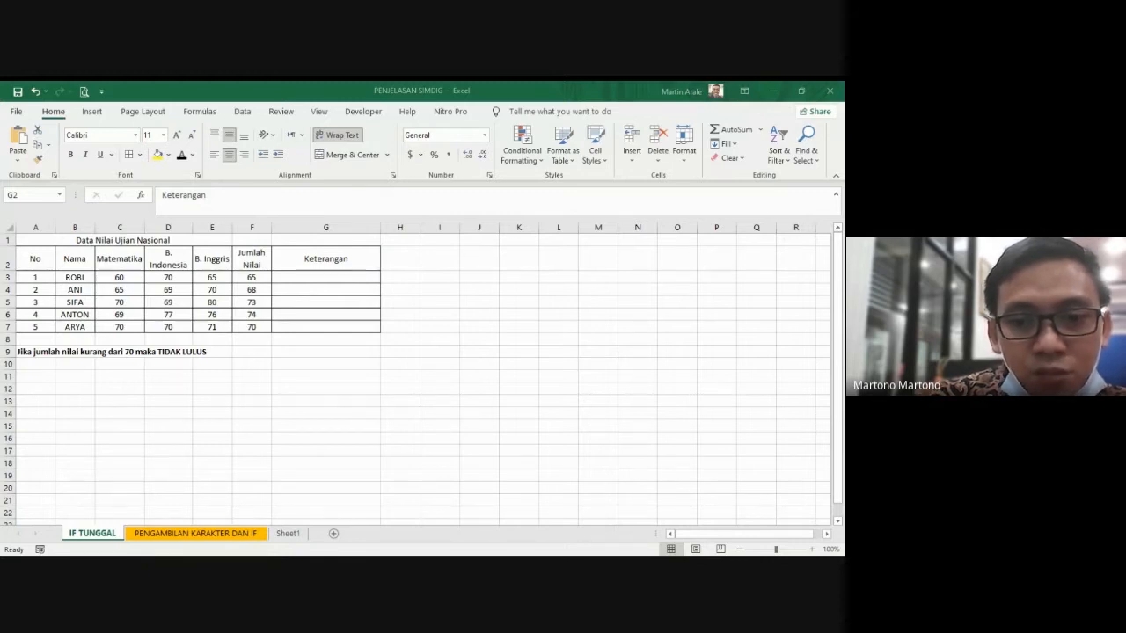
key(alt+Tab)
click(322, 277)
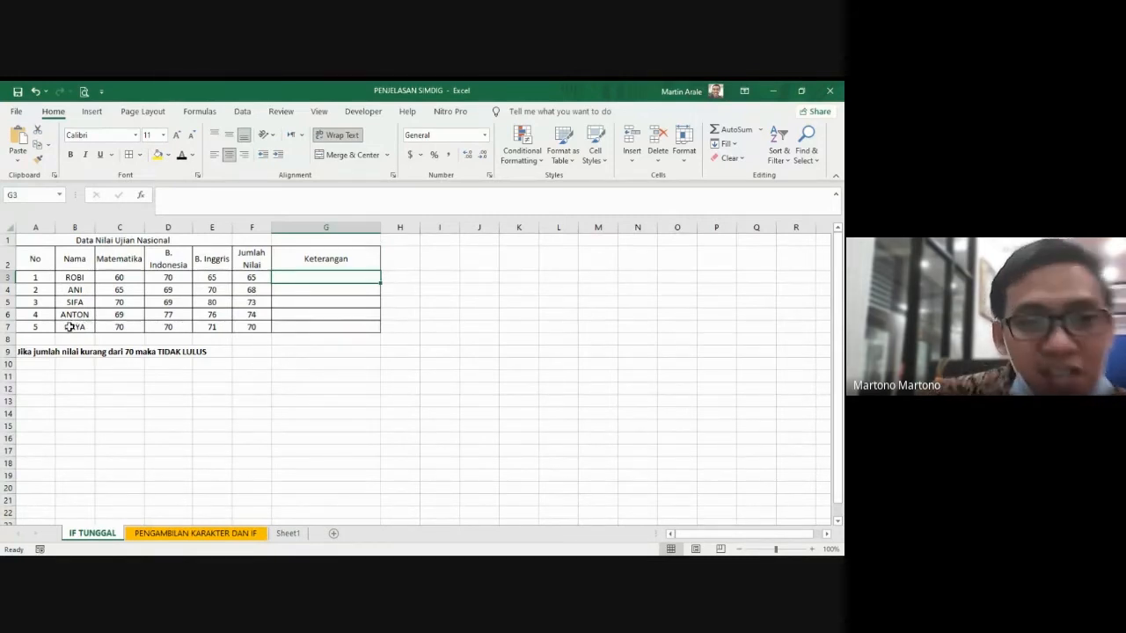
mouse_move(35, 290)
mouse_down()
mouse_move(55, 302)
mouse_move(36, 300)
mouse_up()
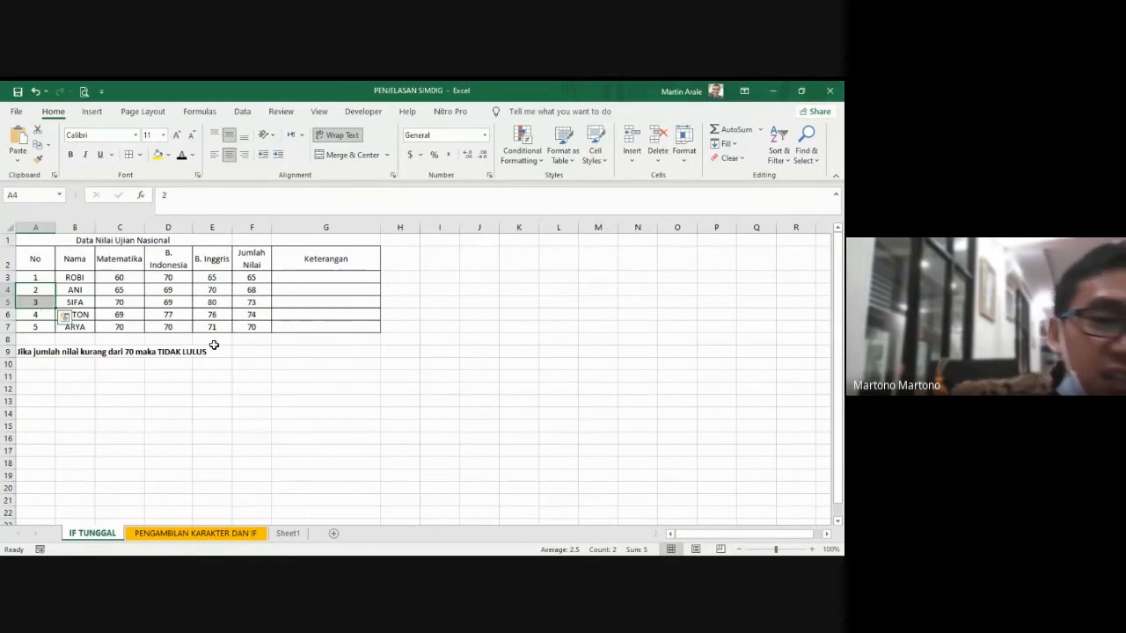
Step: Enter "tidak lulus" as the Keterangan of the first two students, in G3 and G4
click(303, 279)
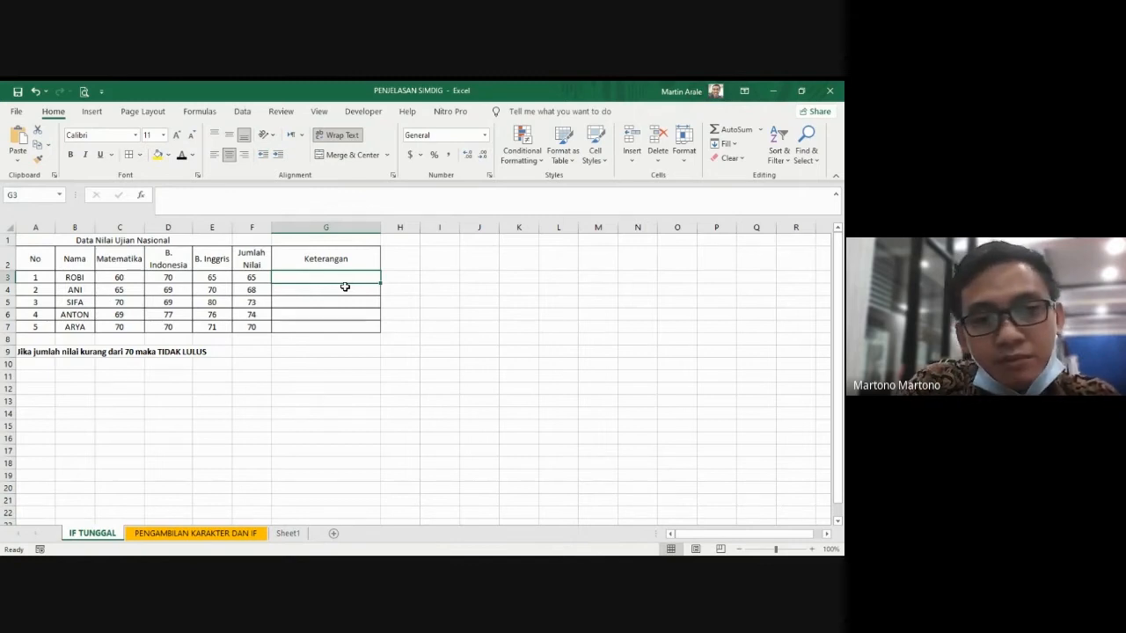
text(t)
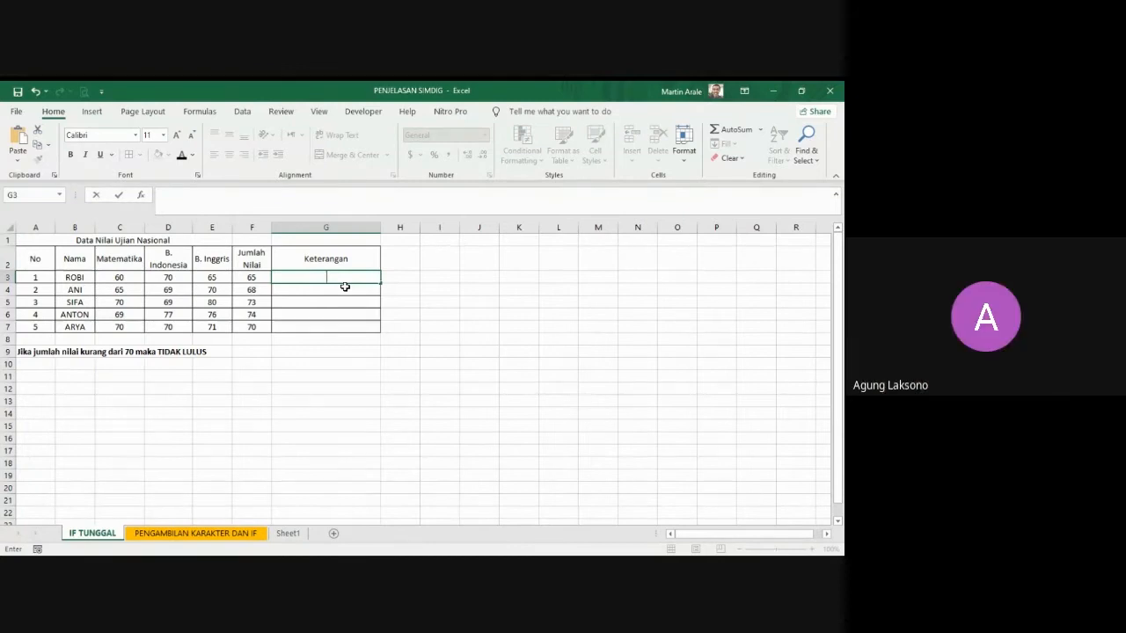
text(tif)
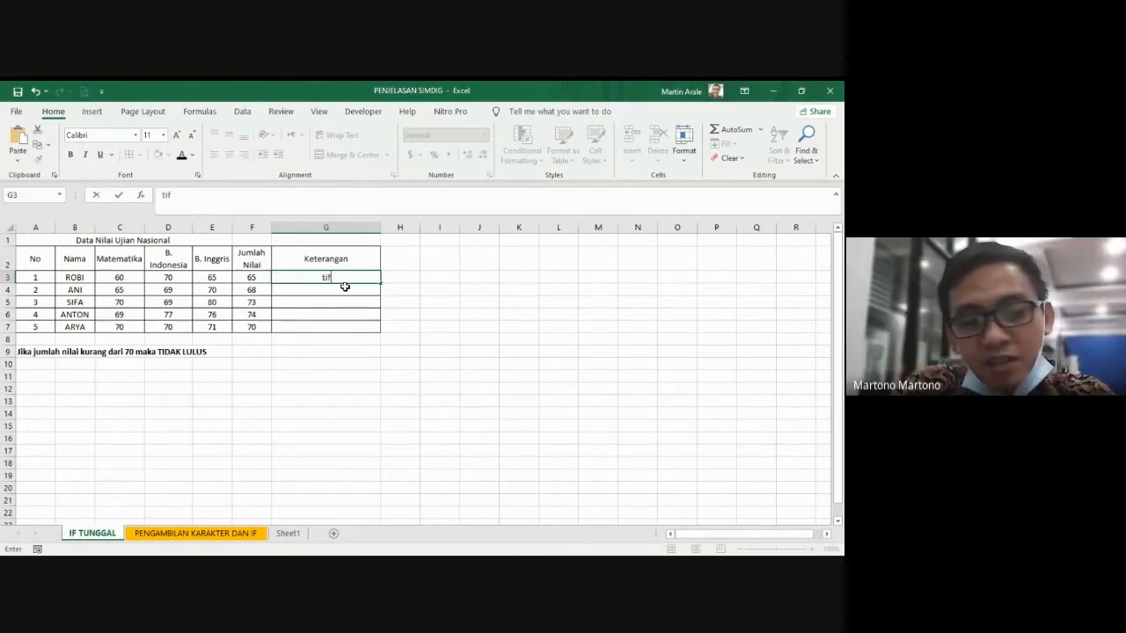
text(dak lulus)
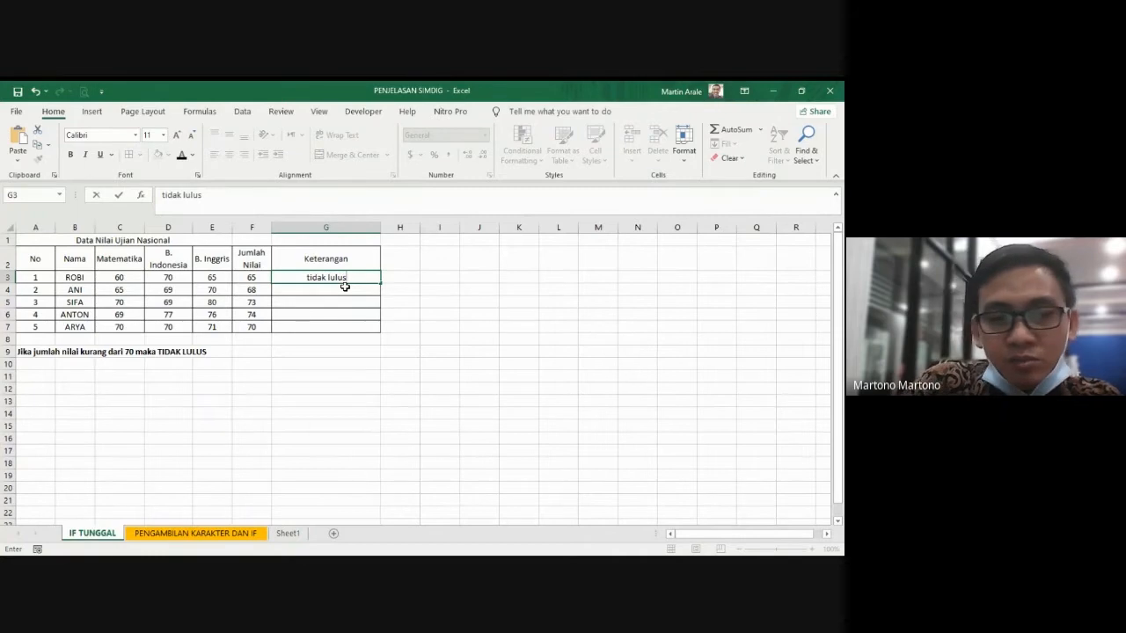
key(Return)
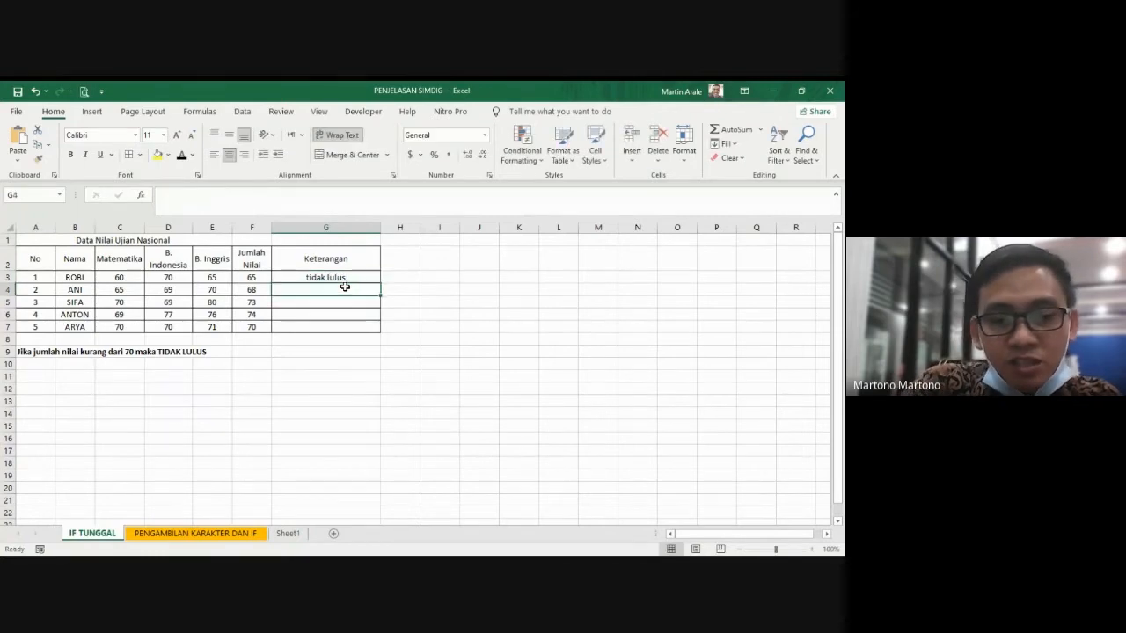
text(tidak)
key(Return)
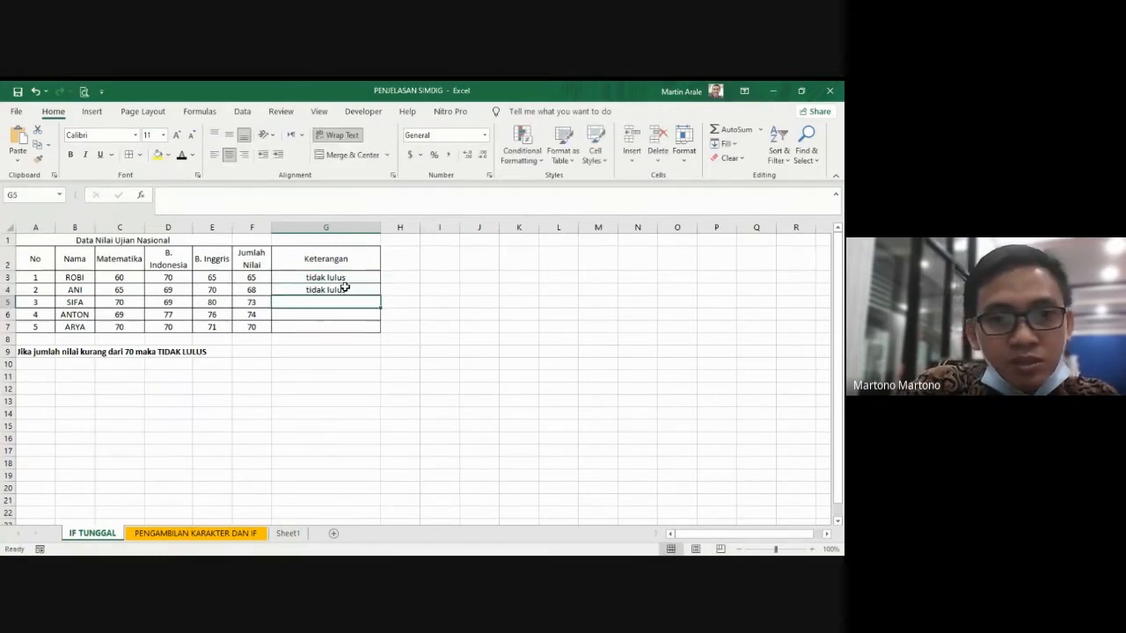
Step: Enter "lulus" as the Keterangan of the last three students, in G5, G6 and G7
text(lulus)
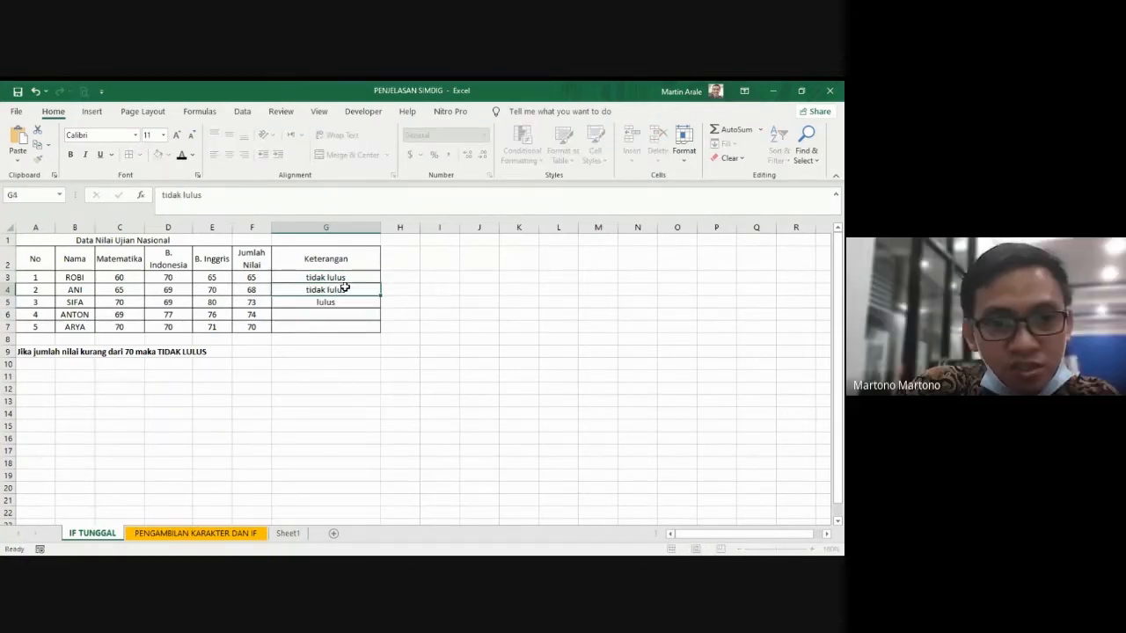
key(Return)
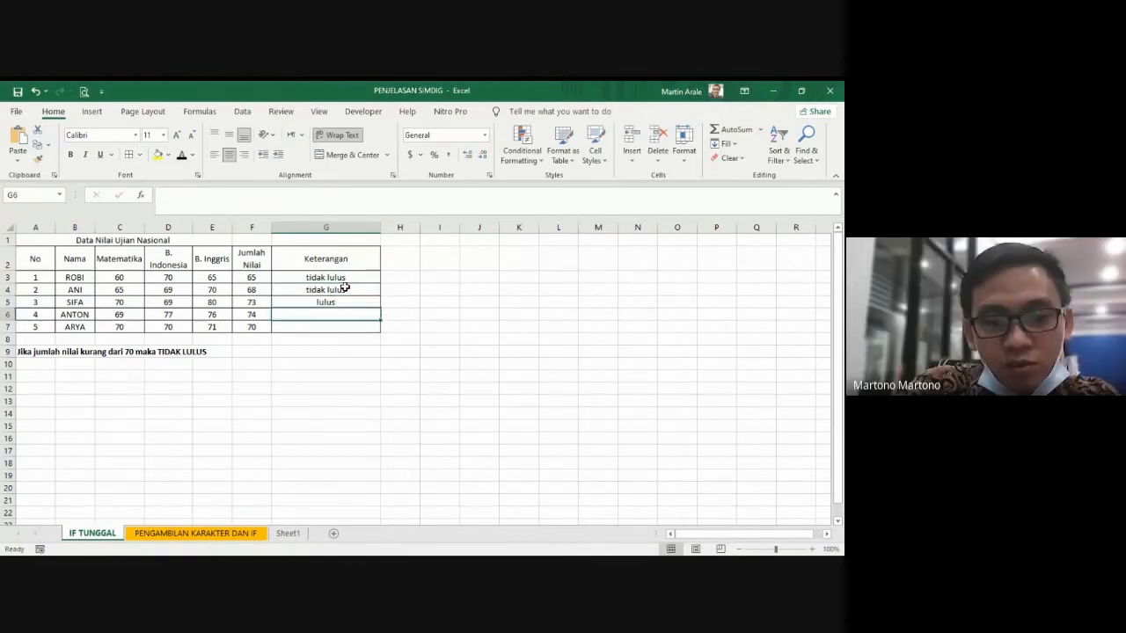
text(lus)
key(BackSpace)
text(lus)
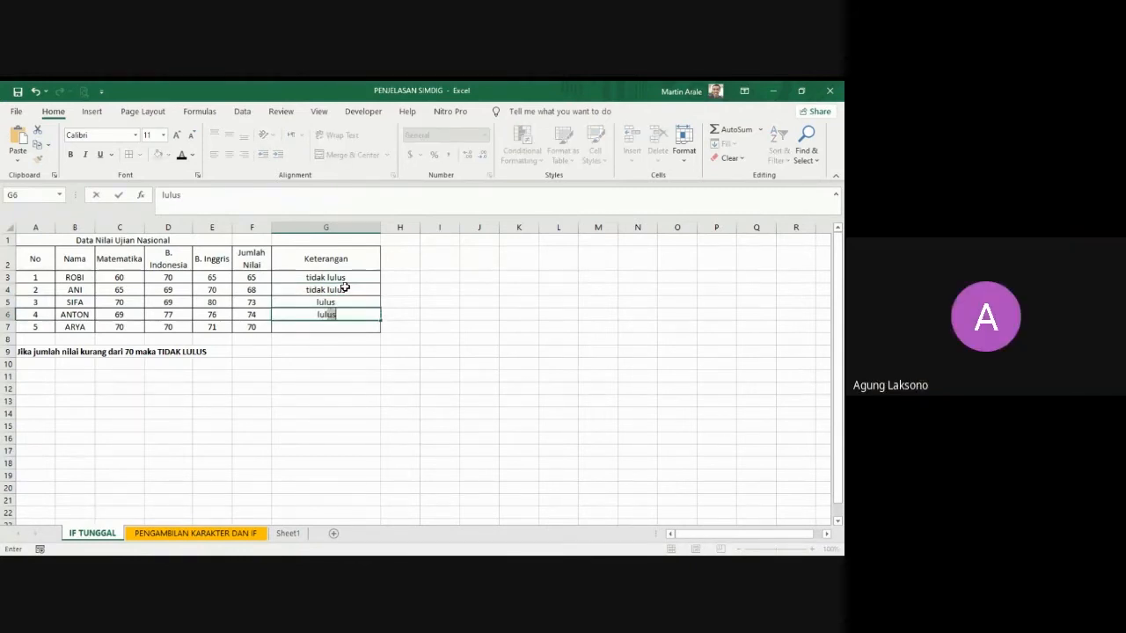
key(Return)
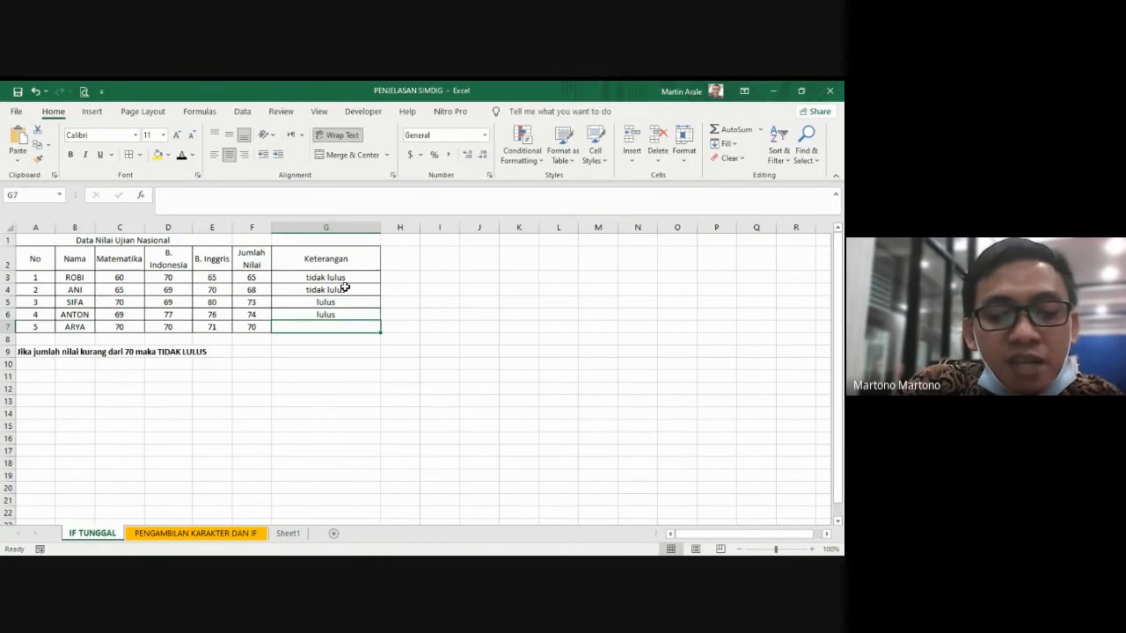
text(lulus)
key(Return)
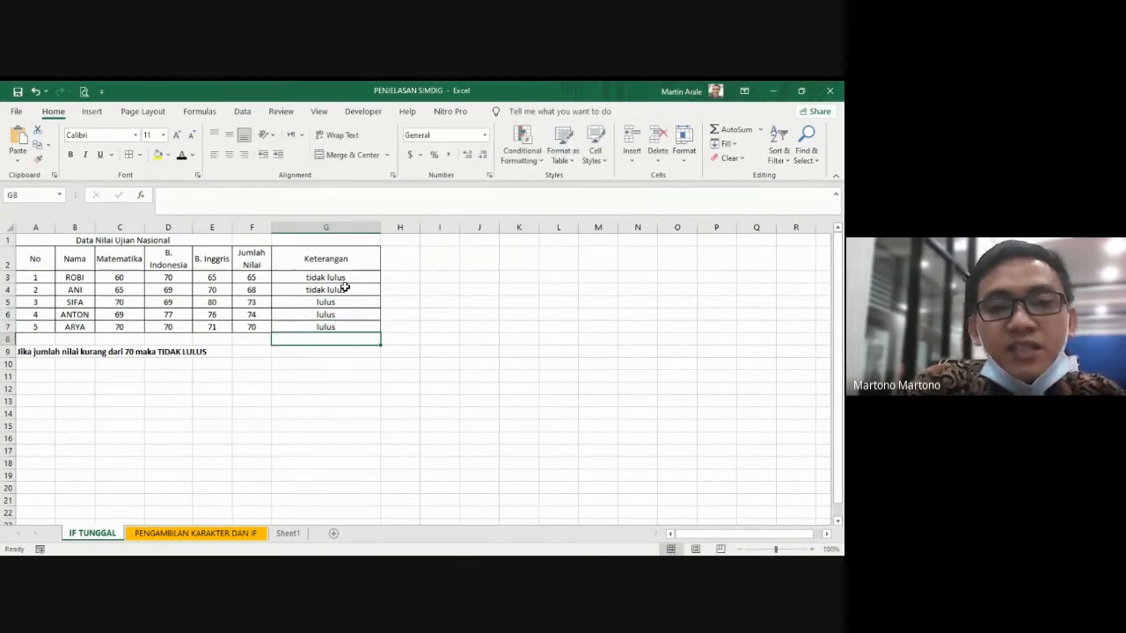
Step: Clear the manually entered Keterangan results from G3:G7
key(Up)
key(Up)
key(Up)
key(Up)
key(Up)
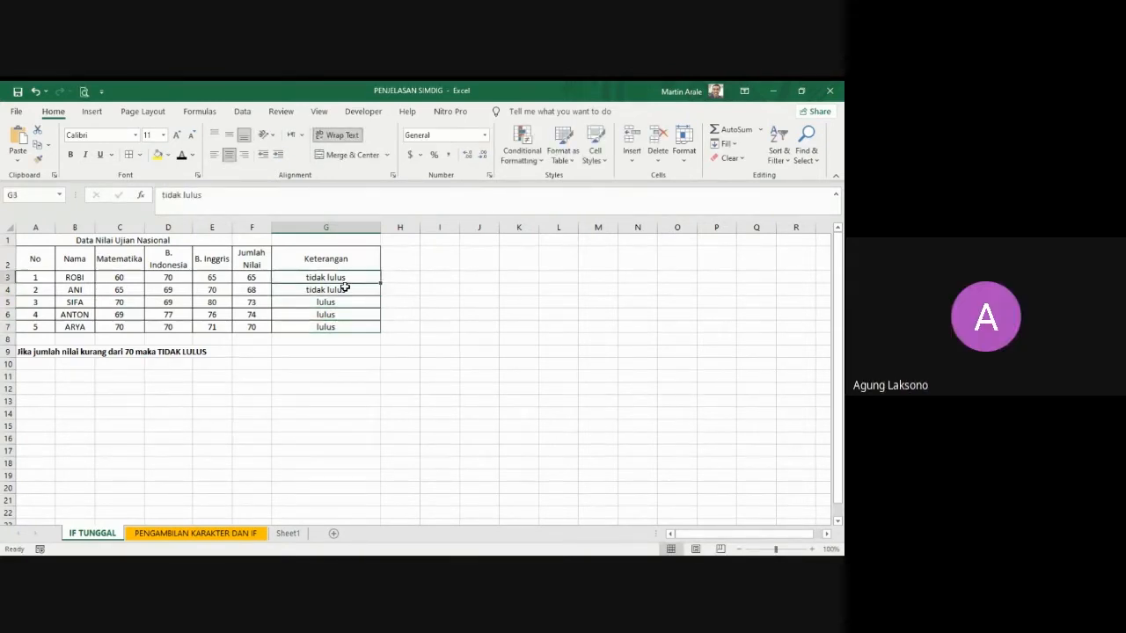
key(shift+Down)
key(shift+Down)
key(shift+Down)
key(shift+Down)
key(Delete)
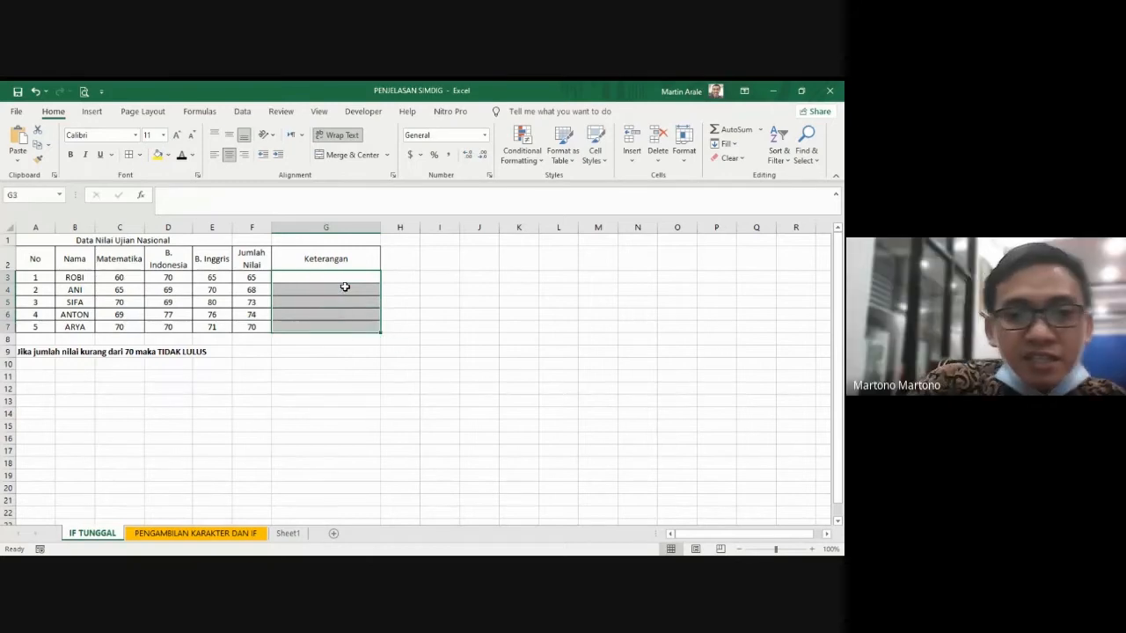
click(436, 354)
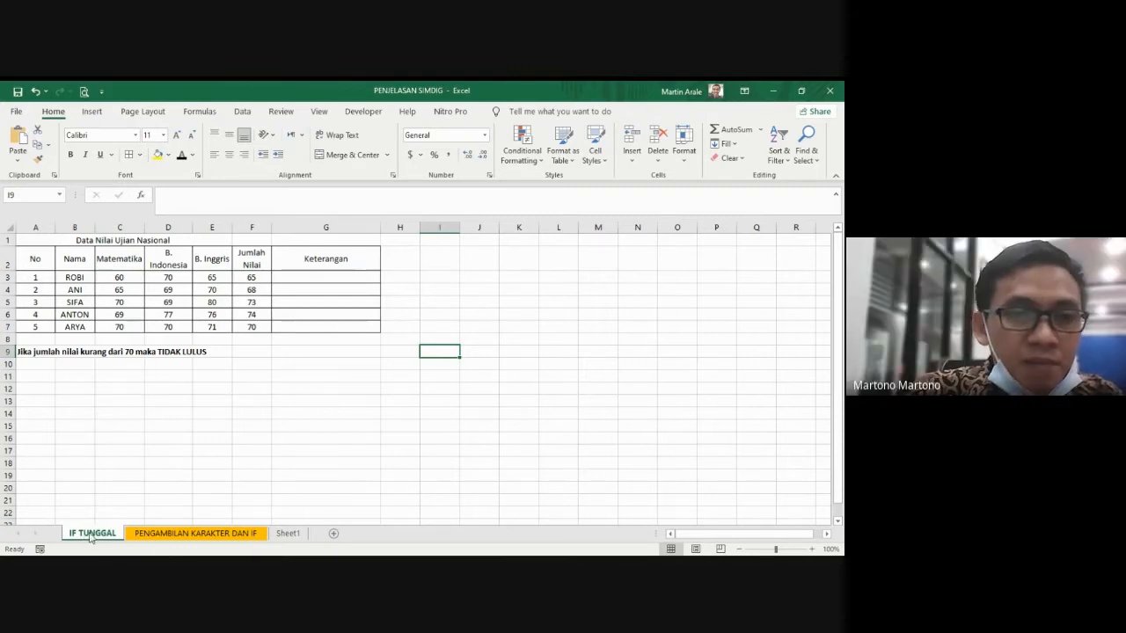
click(307, 281)
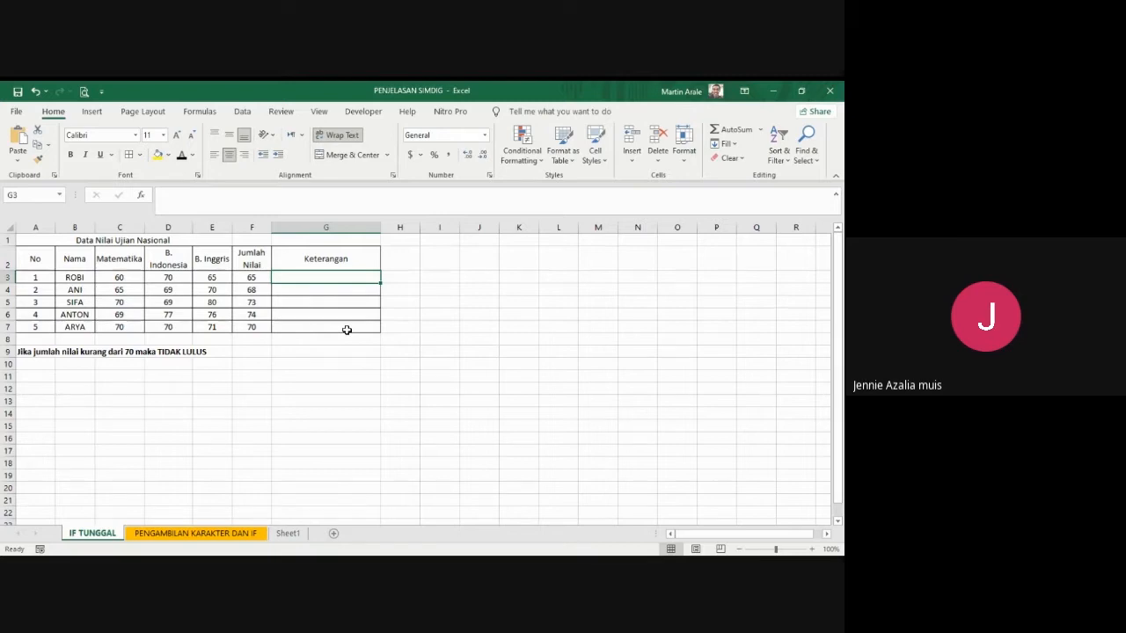
text(=)
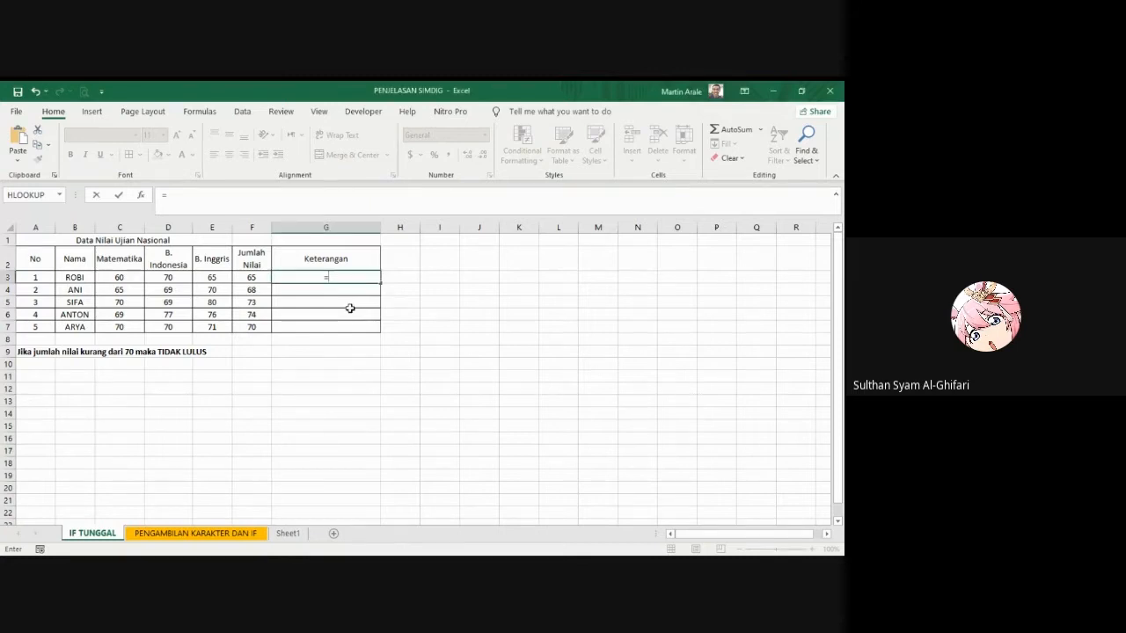
text(if()
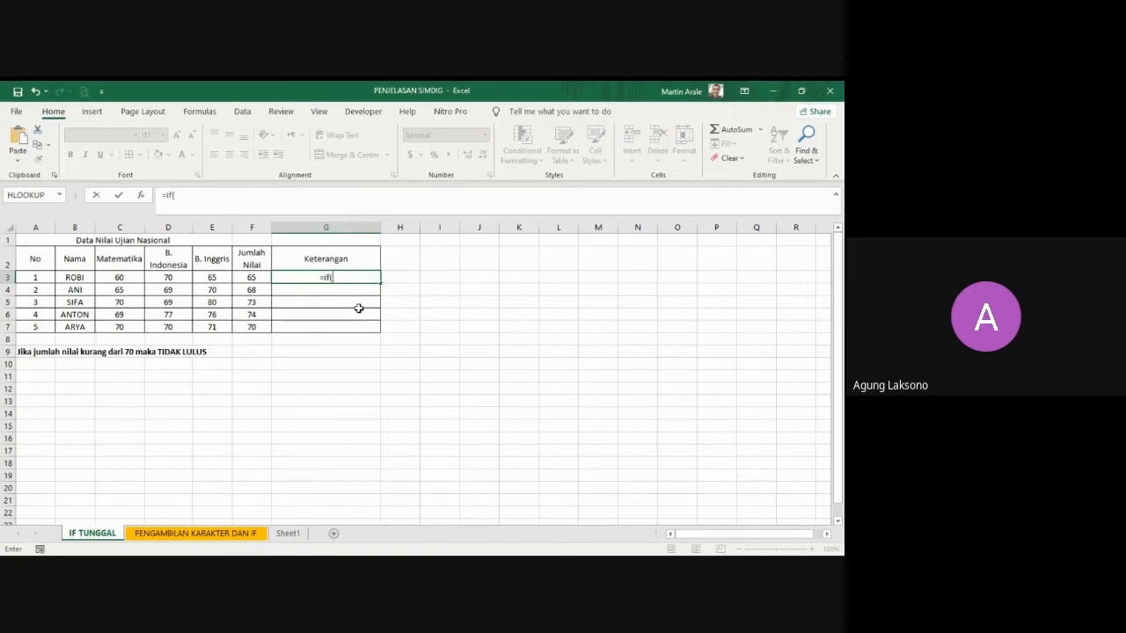
key(BackSpace)
key(BackSpace)
key(BackSpace)
key(BackSpace)
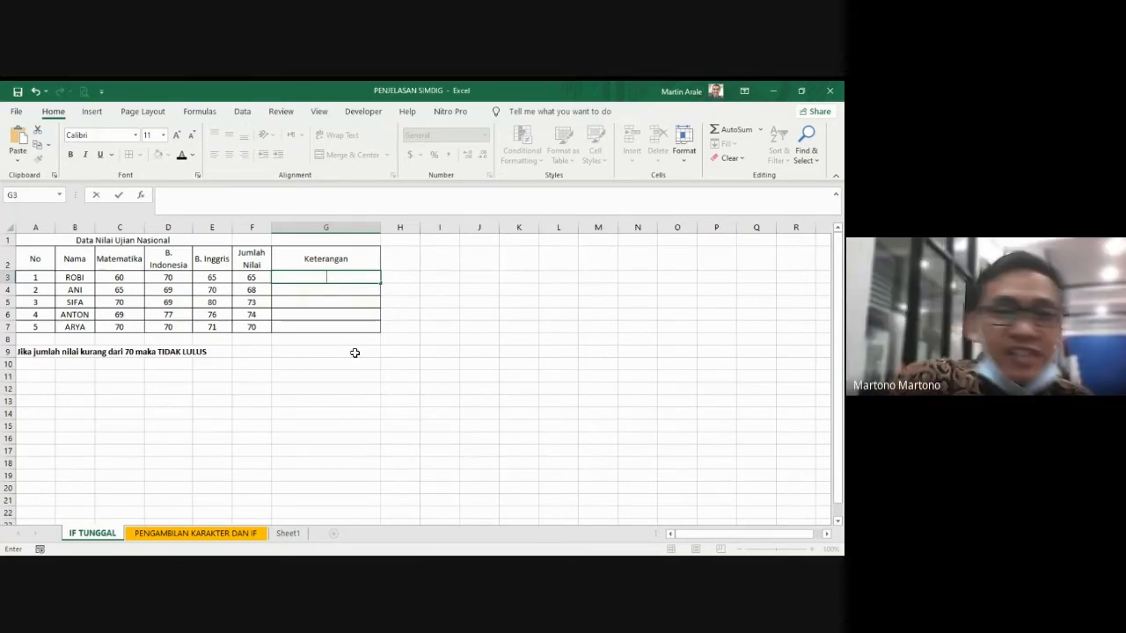
Step: Start an IF formula in G3 with the condition that the Jumlah Nilai in F3 is at least 70 (F3>=70)
click(132, 362)
click(123, 352)
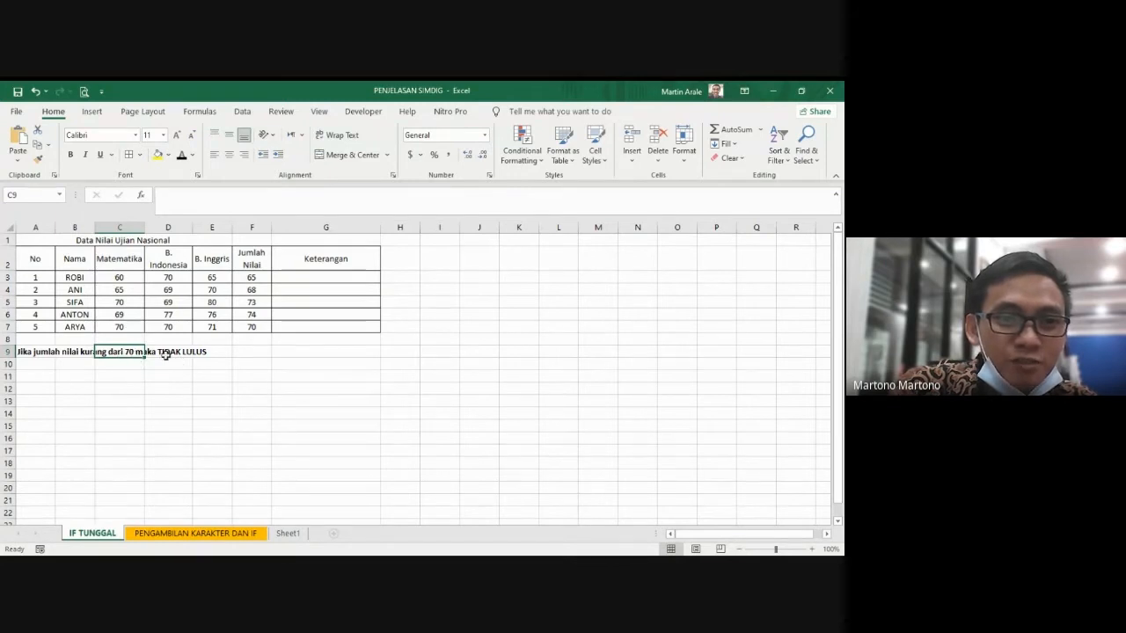
click(178, 353)
click(291, 275)
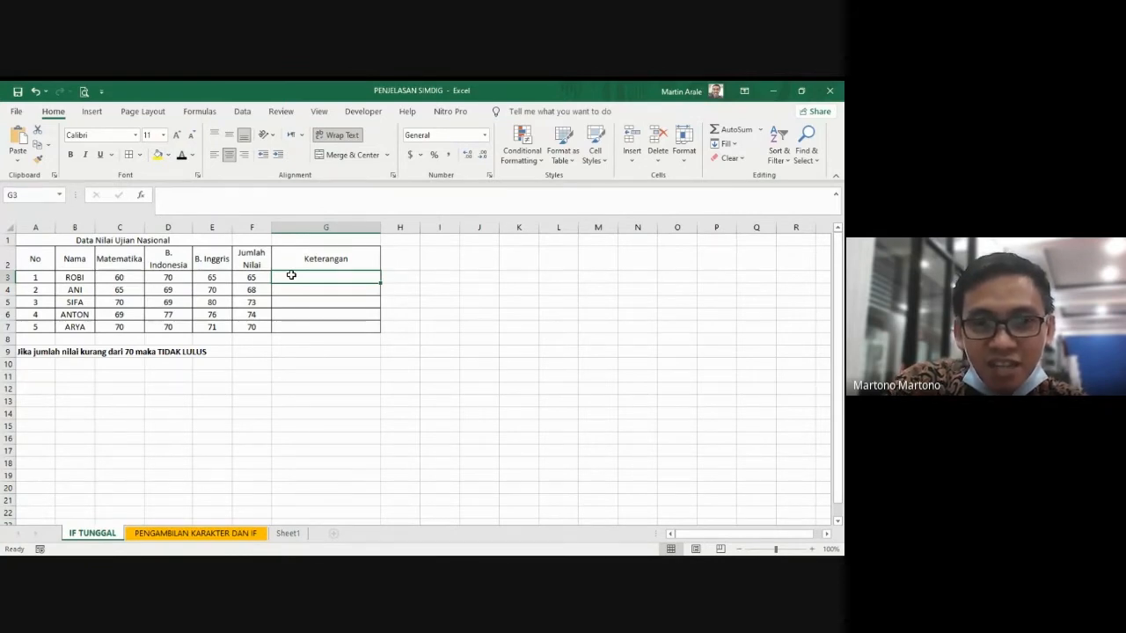
text(=)
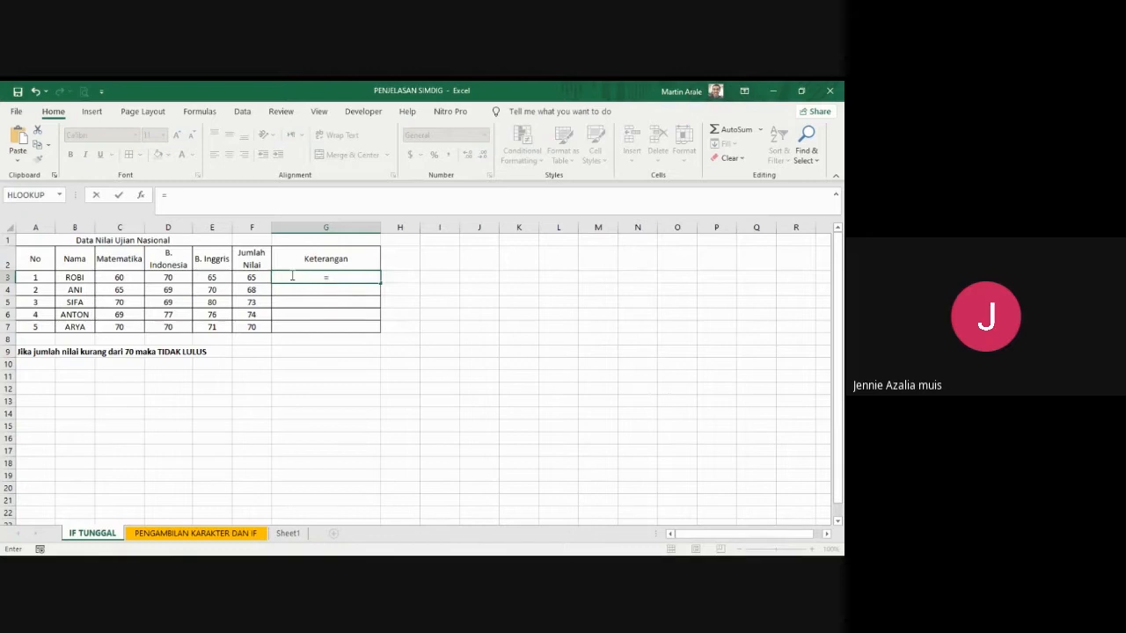
text(if)
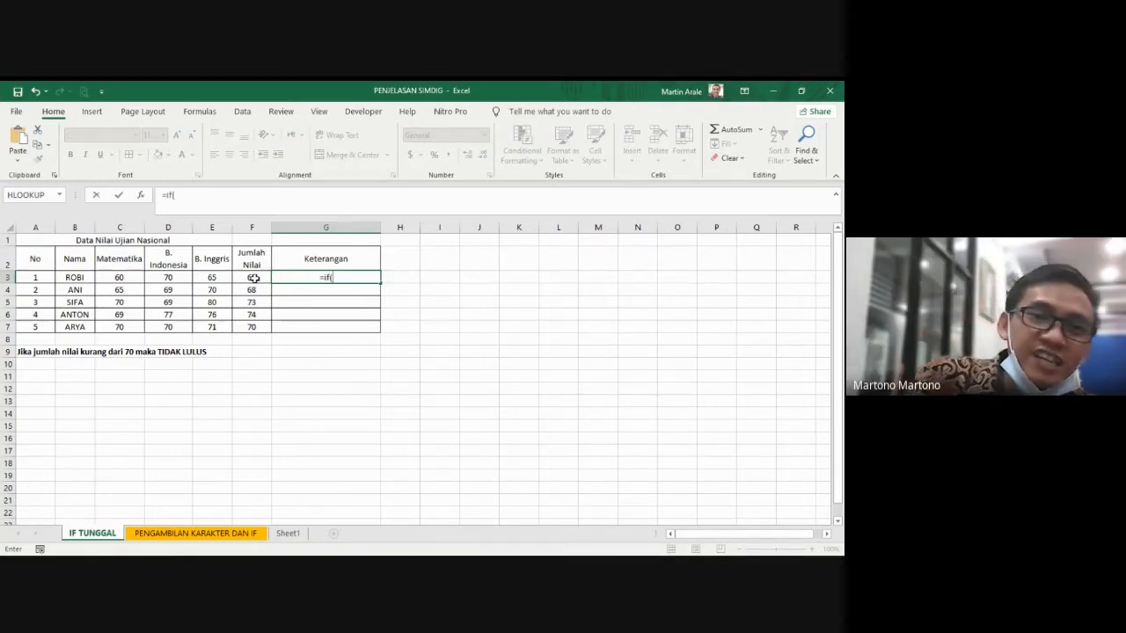
text(()
click(252, 278)
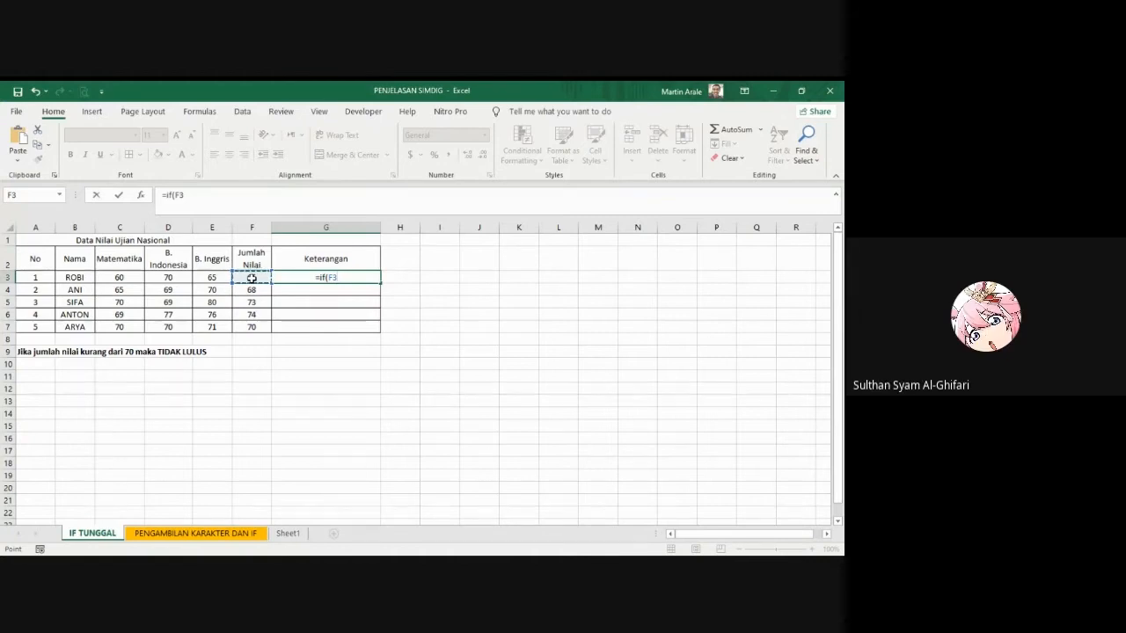
text(>)
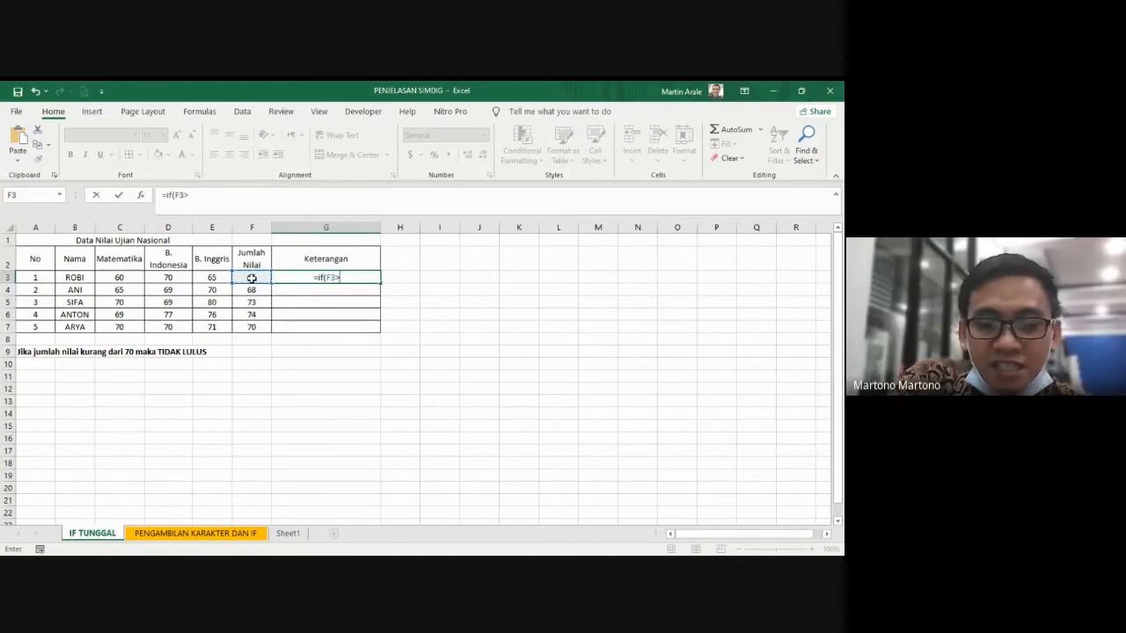
text(=)
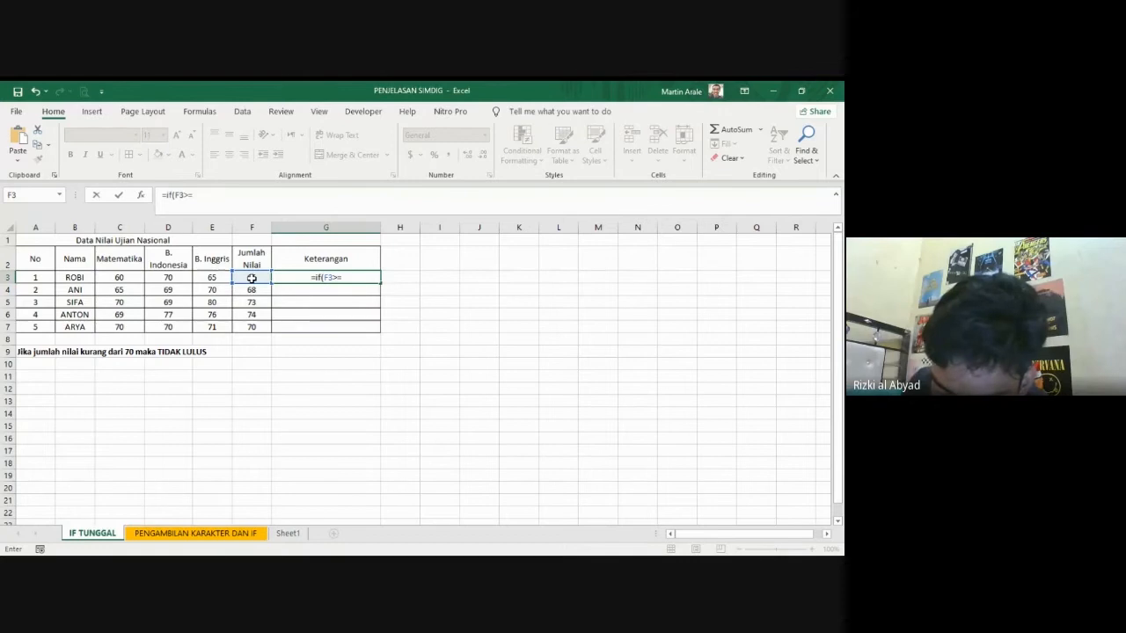
text(70)
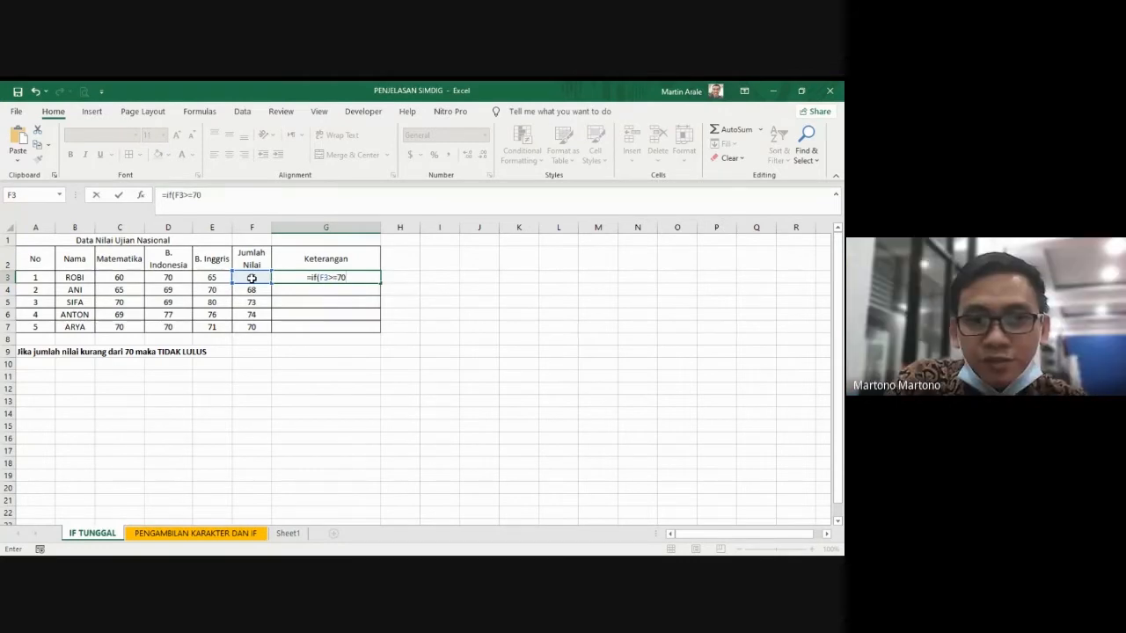
text(,)
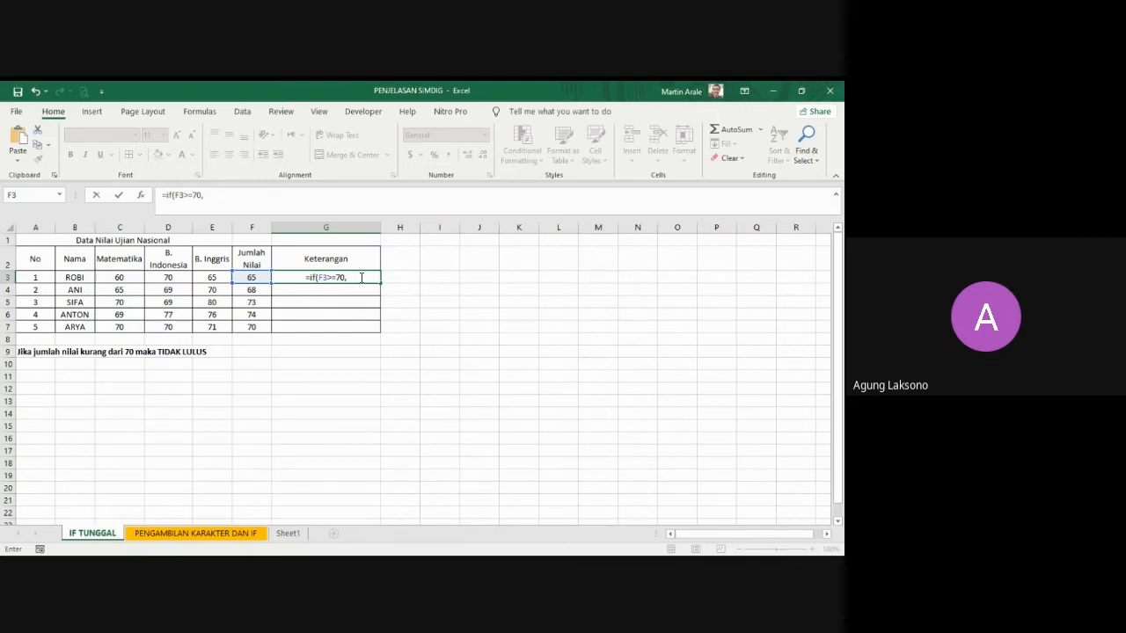
Step: Complete the IF formula in G3 with "Lulus" as the true result and "Tidak Lulus" as the false result
text(")
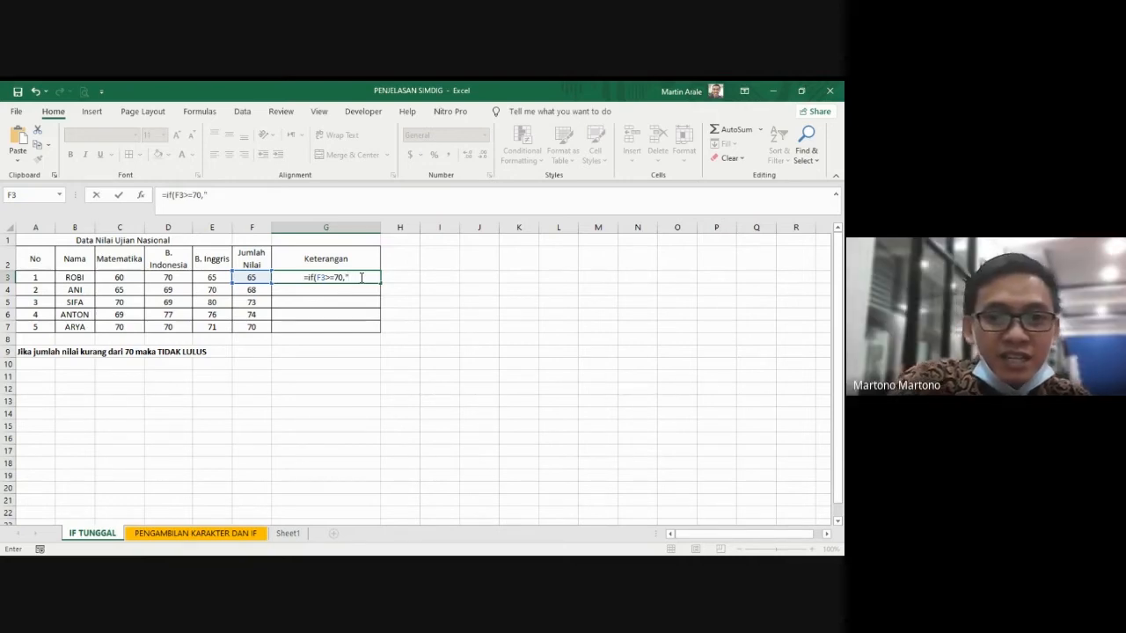
text(Lulu)
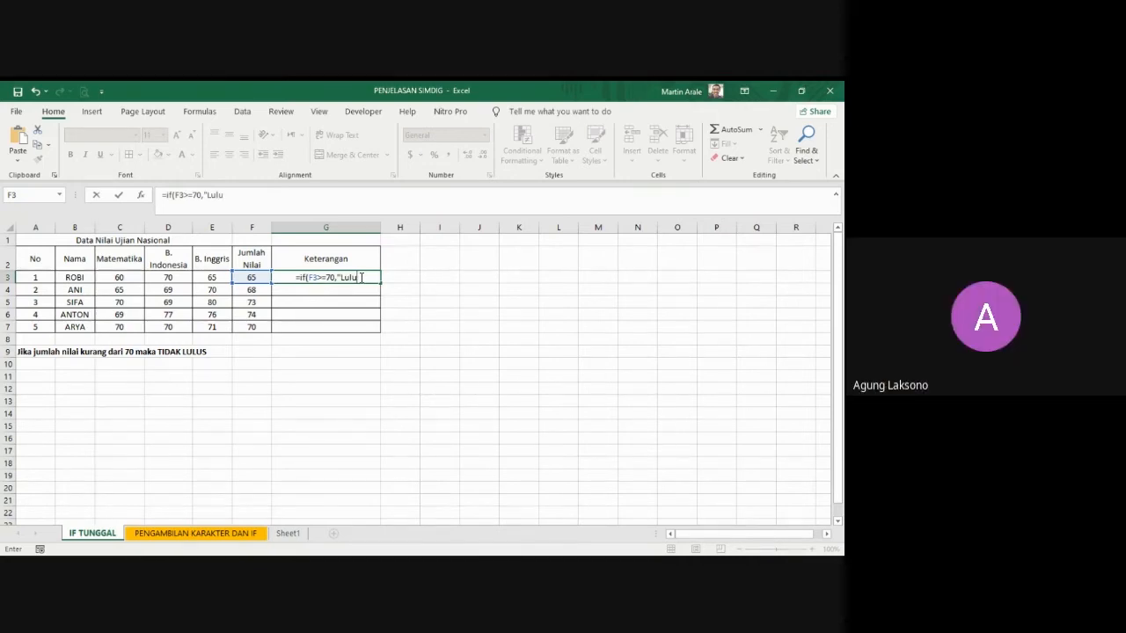
text(s",)
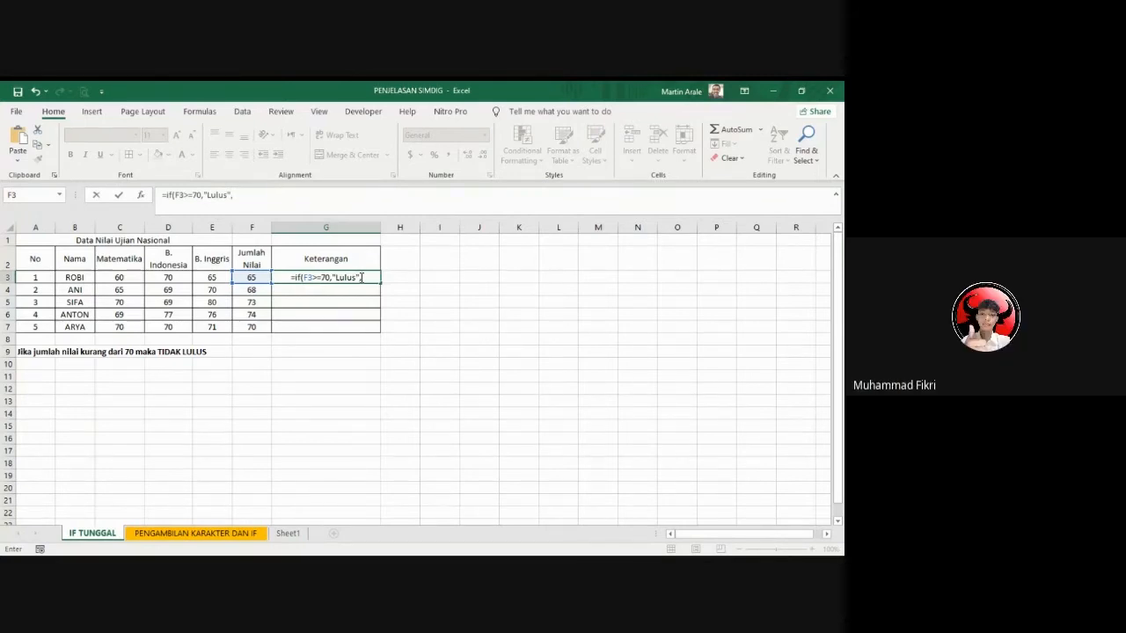
text(")
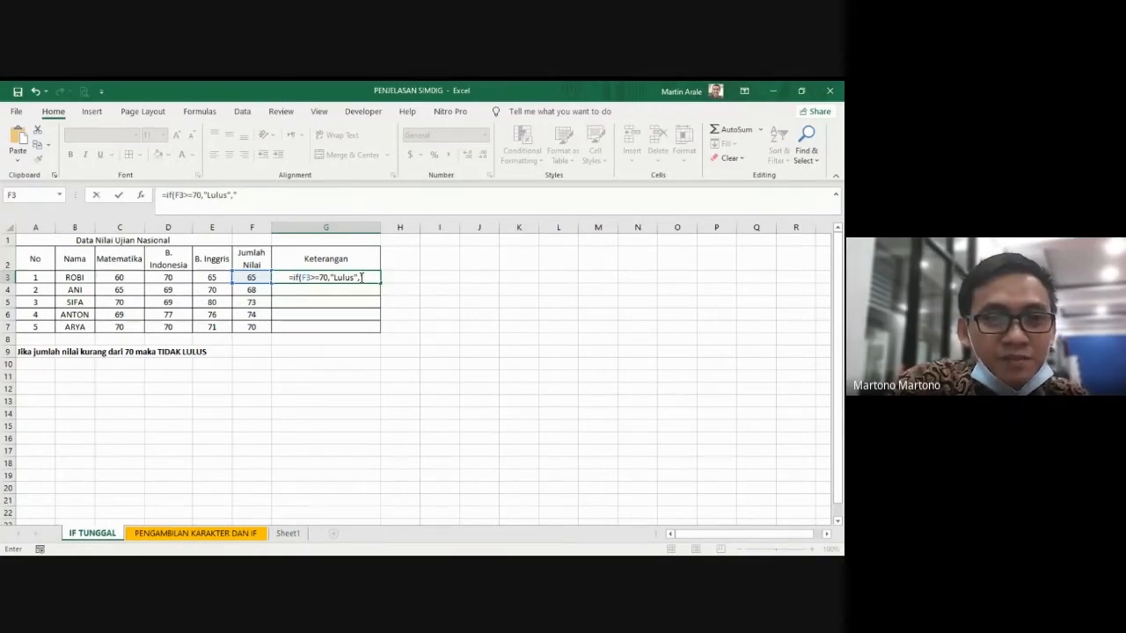
text(Tidak)
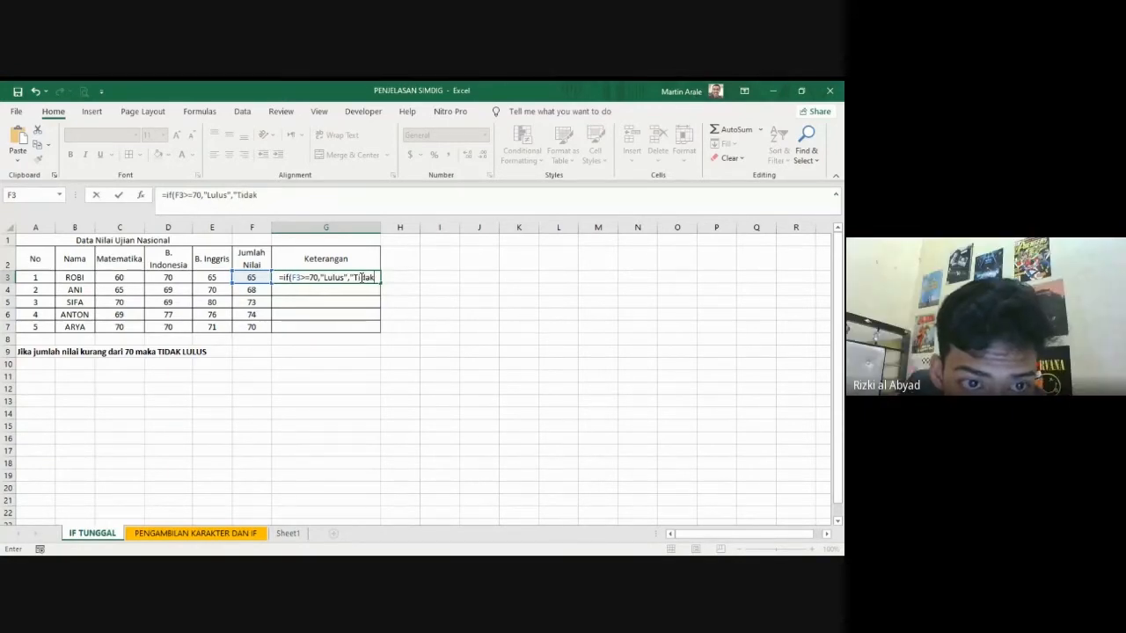
text( Lulus)
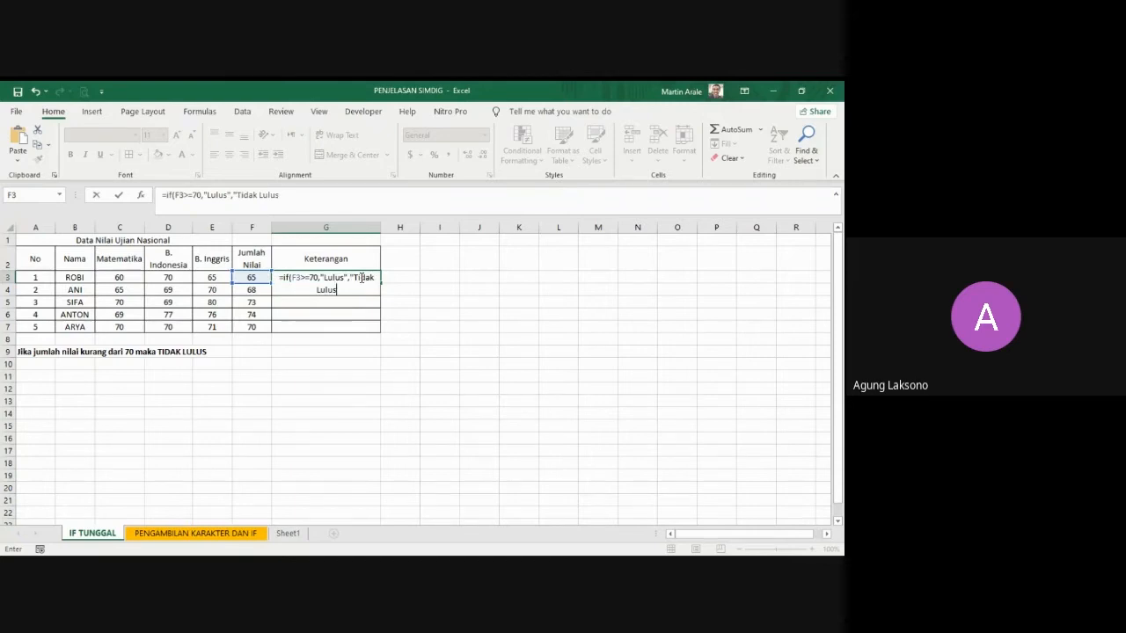
text("))
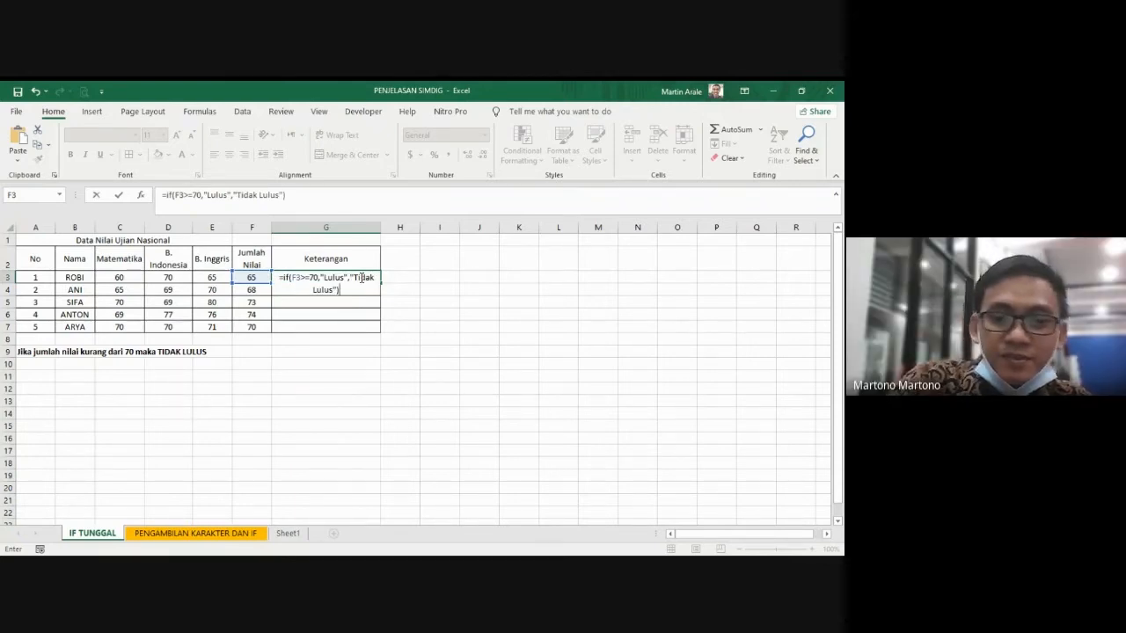
key(Return)
Step: Fill the IF formula from G3 down to G7, and clear the Keterangan cells G3:G7
click(361, 279)
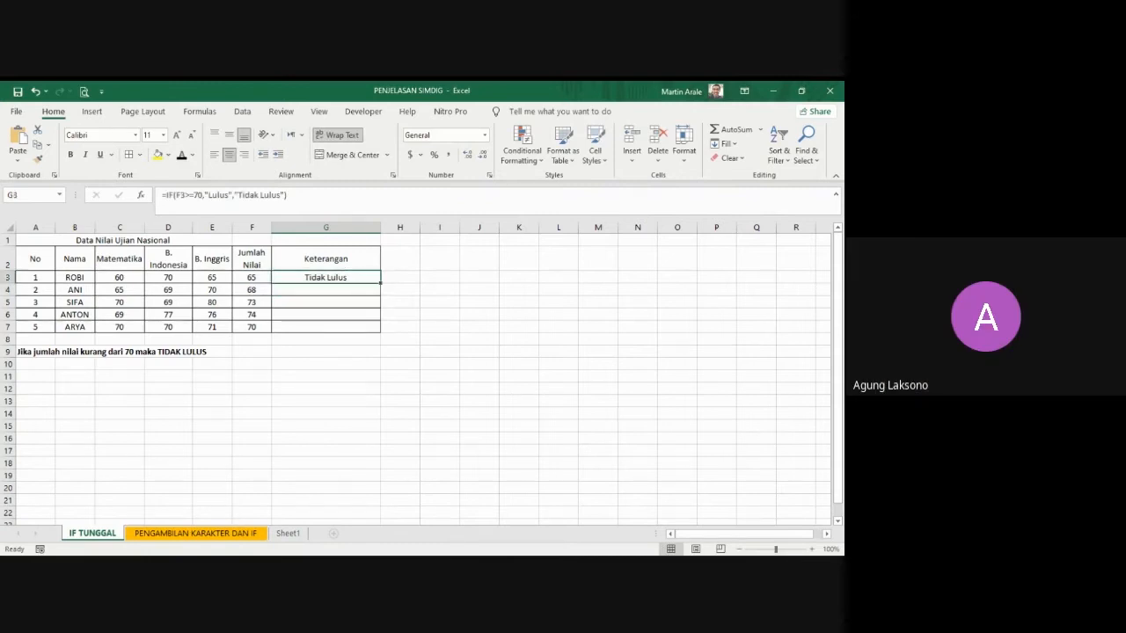
key(alt+Tab)
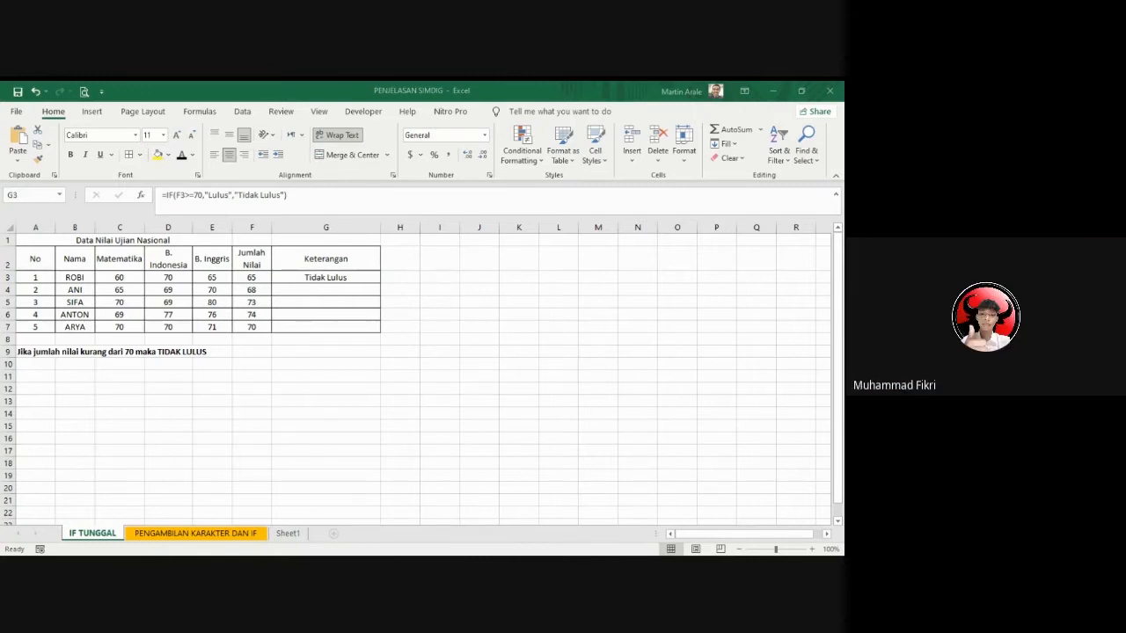
key(alt+Tab)
click(309, 301)
click(326, 278)
drag(381, 282, 374, 337)
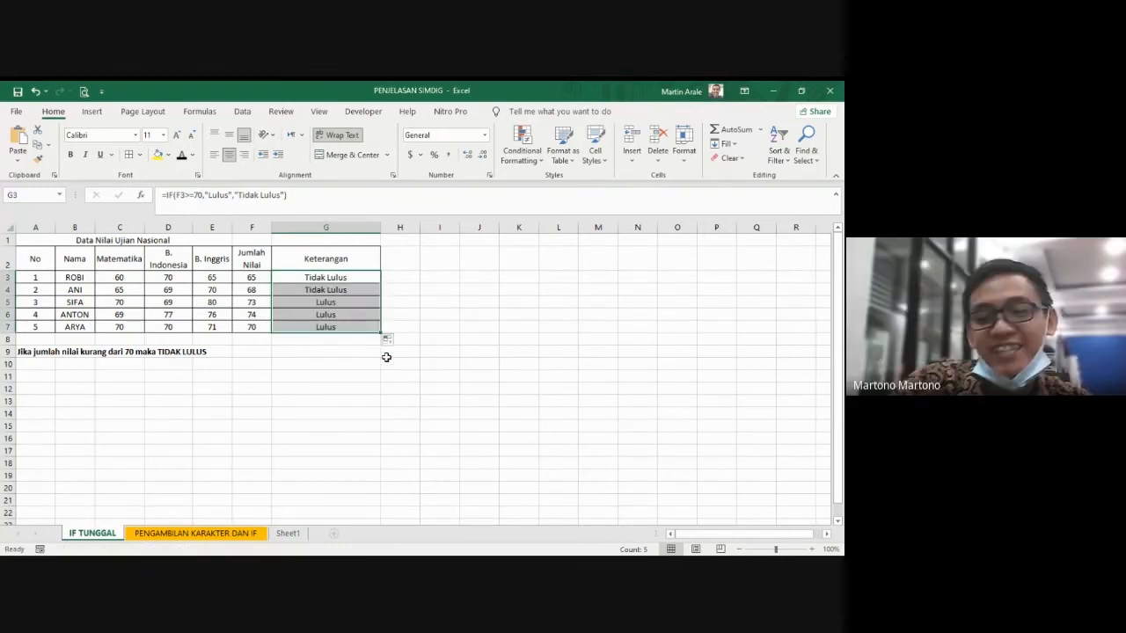
key(Delete)
click(386, 348)
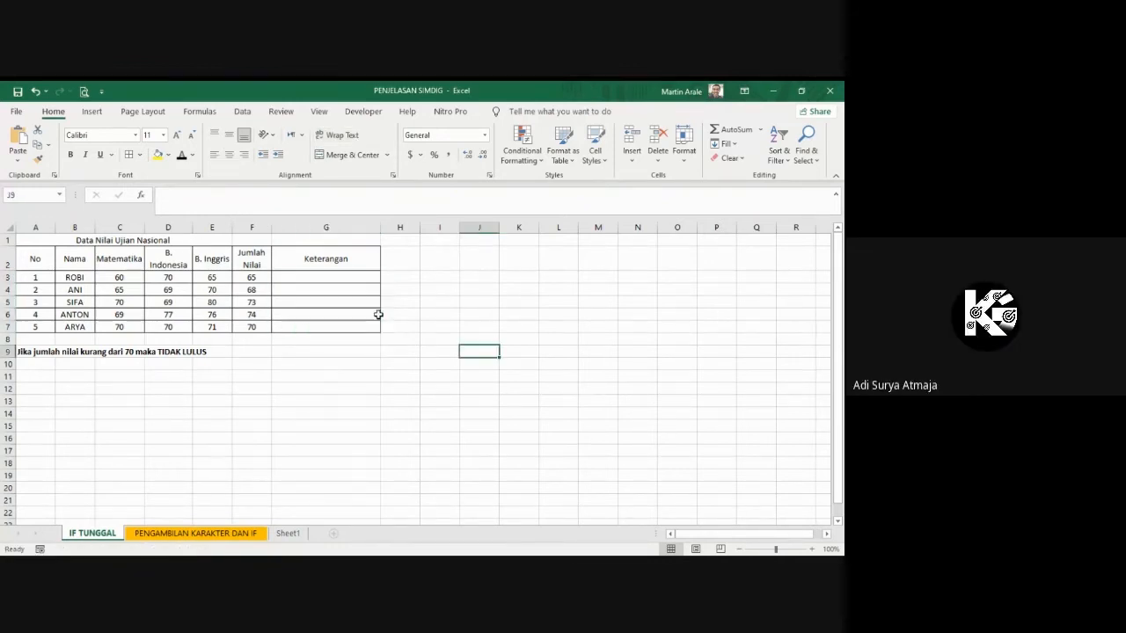
click(337, 283)
text(=if)
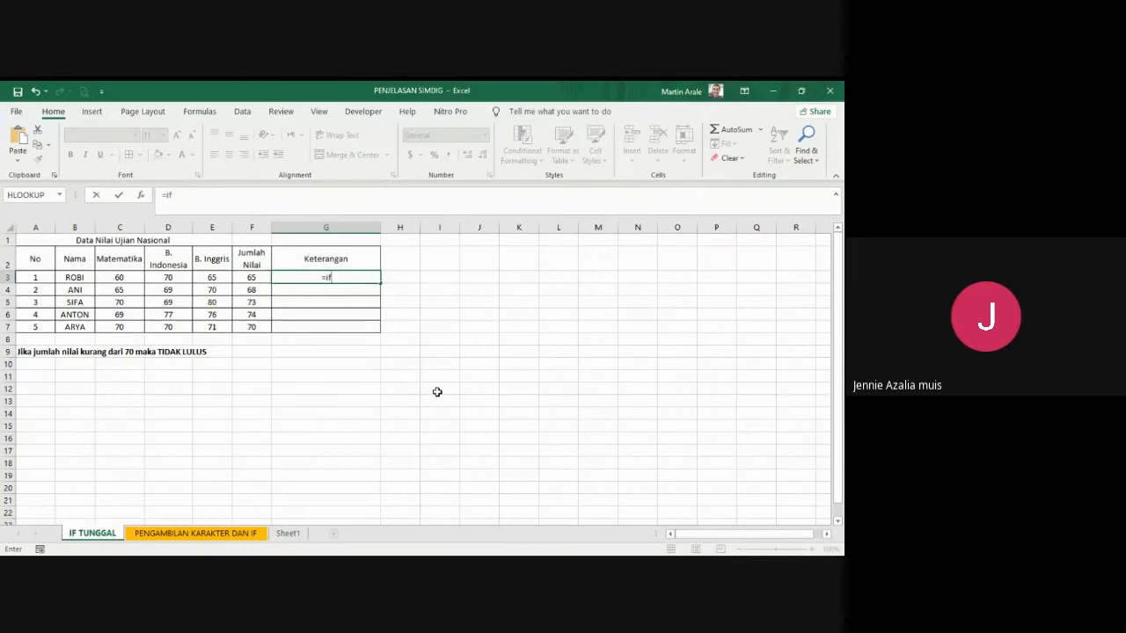
text(()
text(f)
text(3)
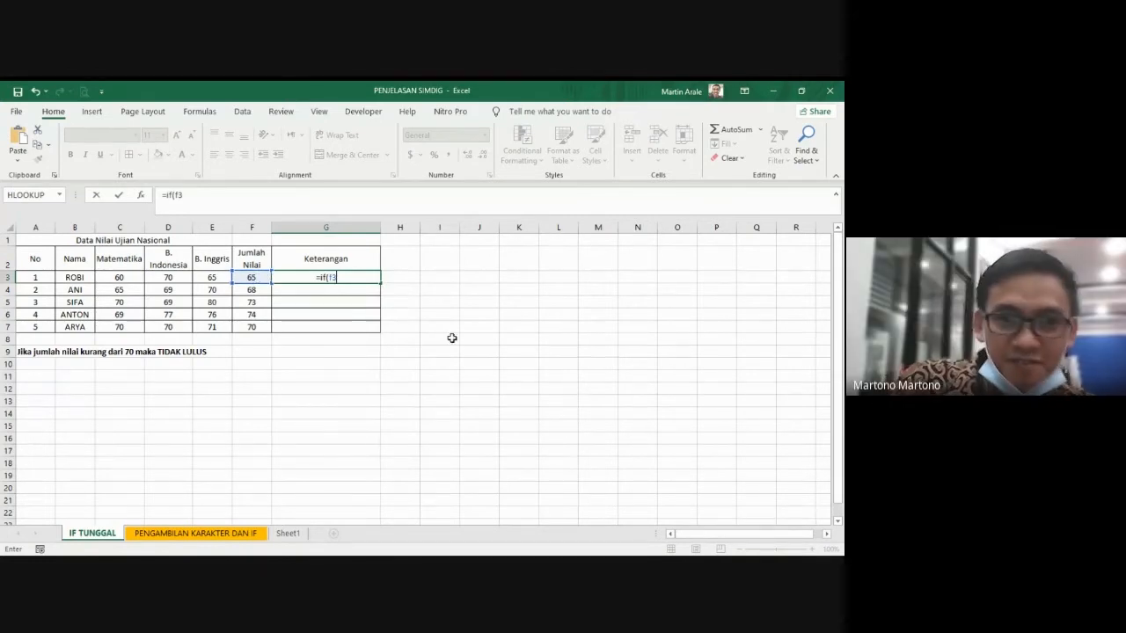
key(alt+Tab)
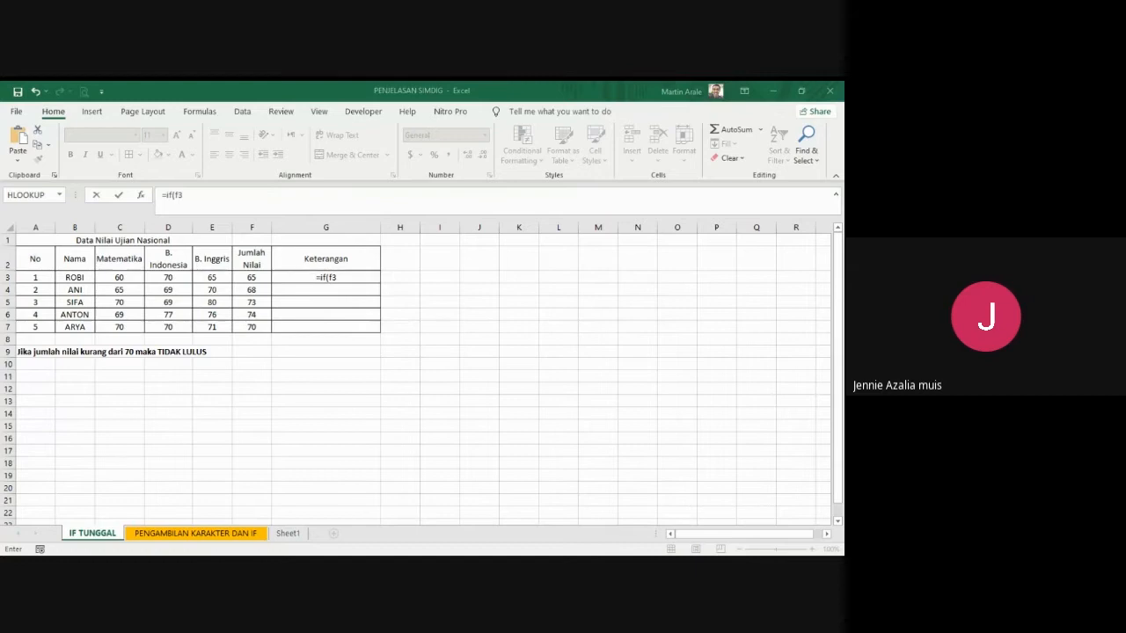
key(alt+Tab)
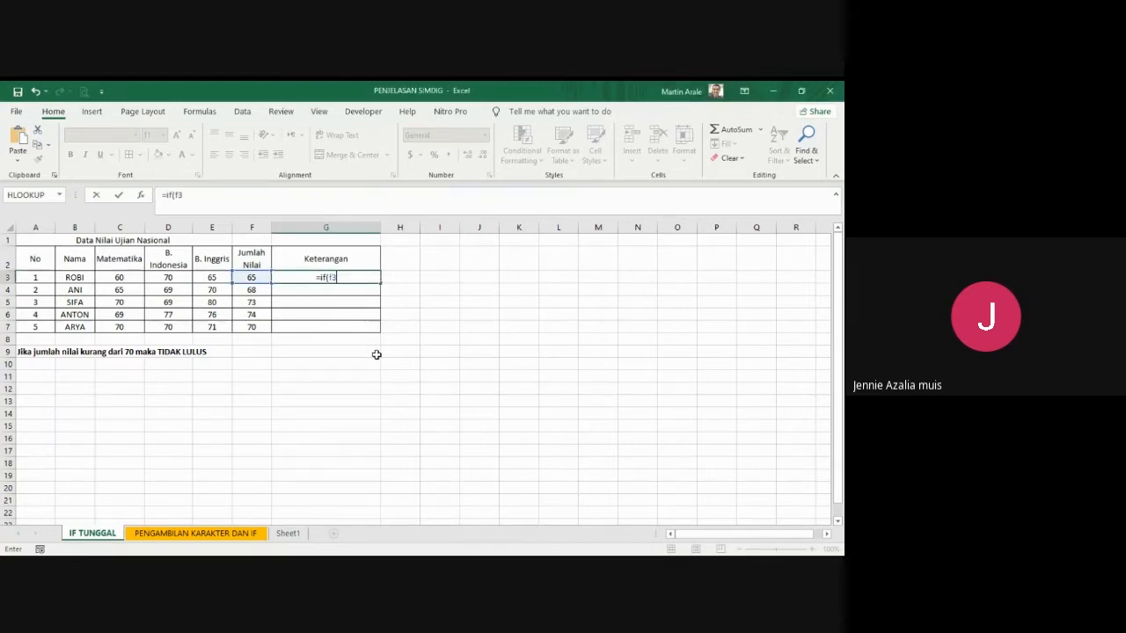
text())
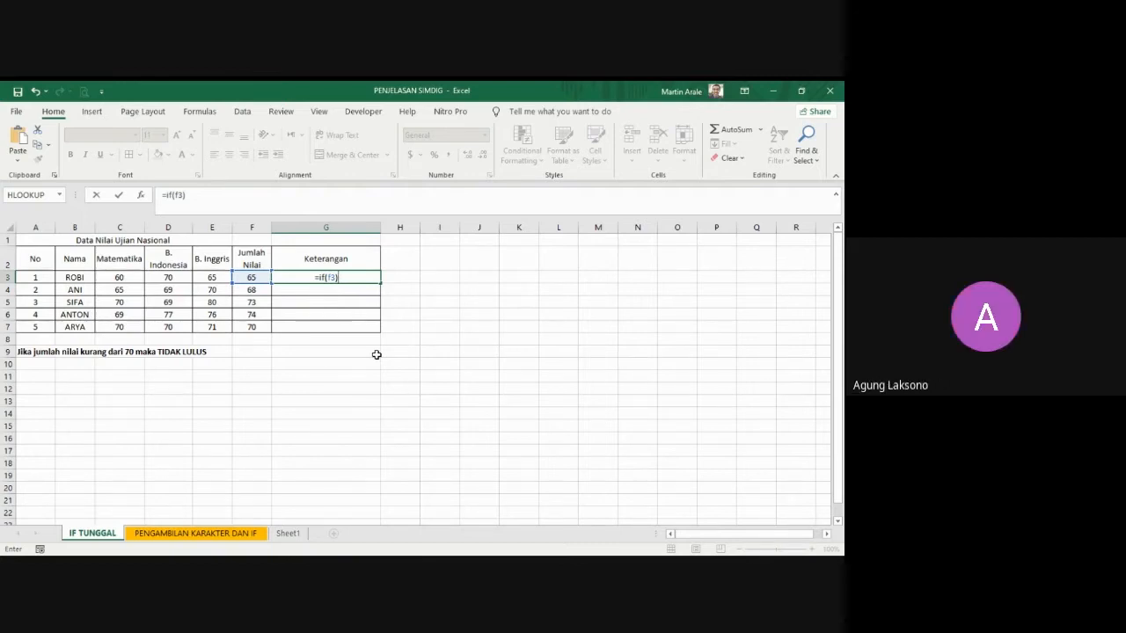
key(BackSpace)
key(BackSpace)
key(BackSpace)
key(BackSpace)
key(BackSpace)
key(BackSpace)
key(BackSpace)
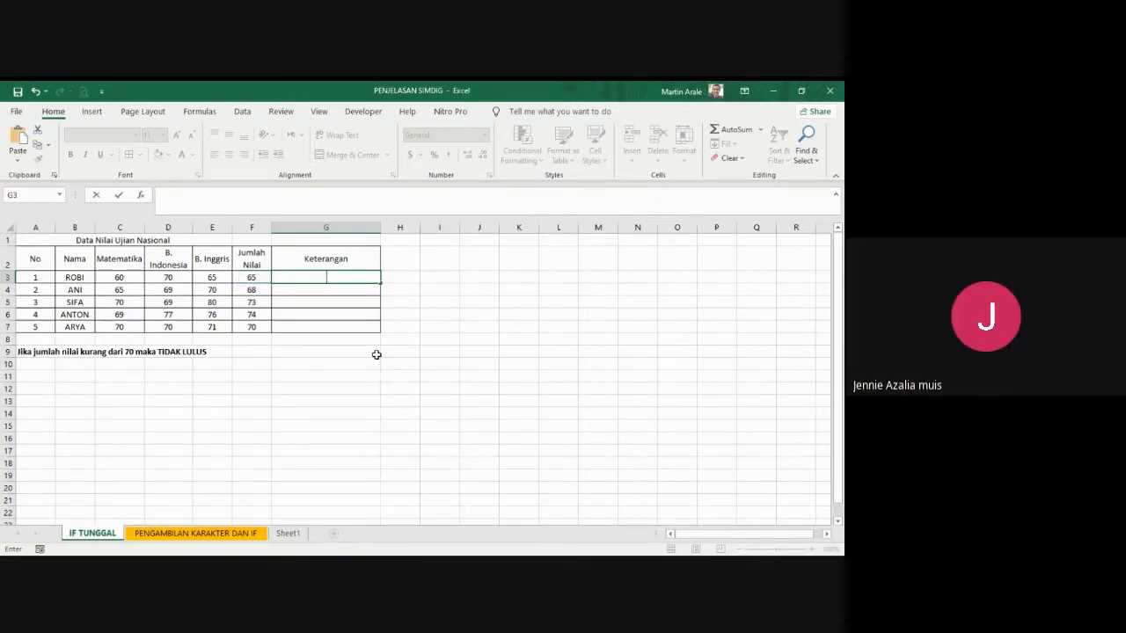
key(Escape)
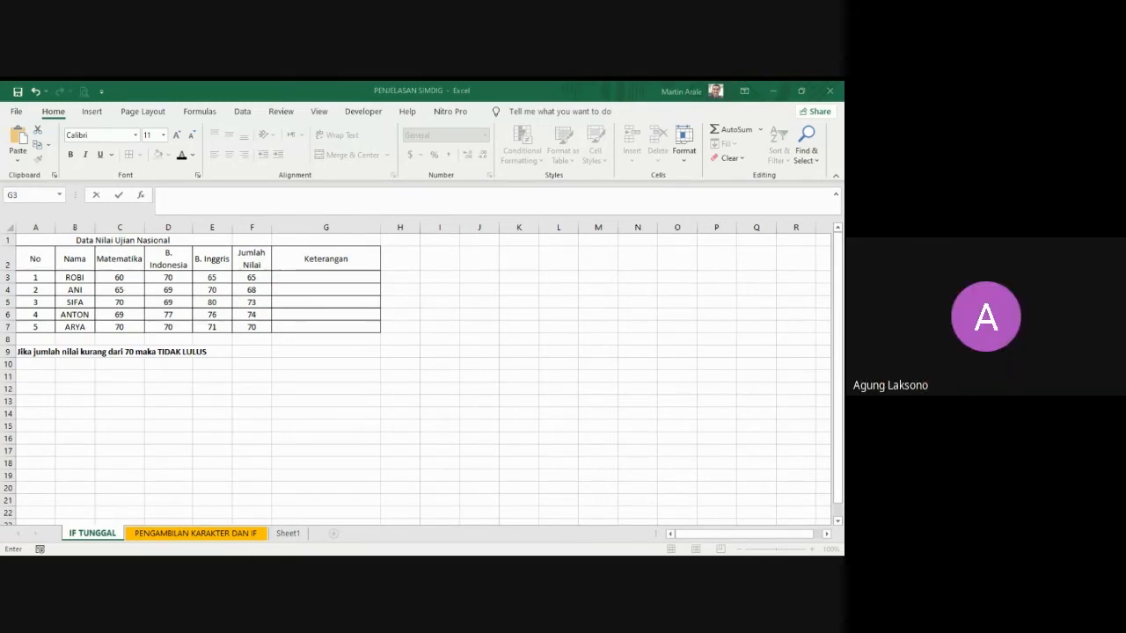
key(alt+Tab)
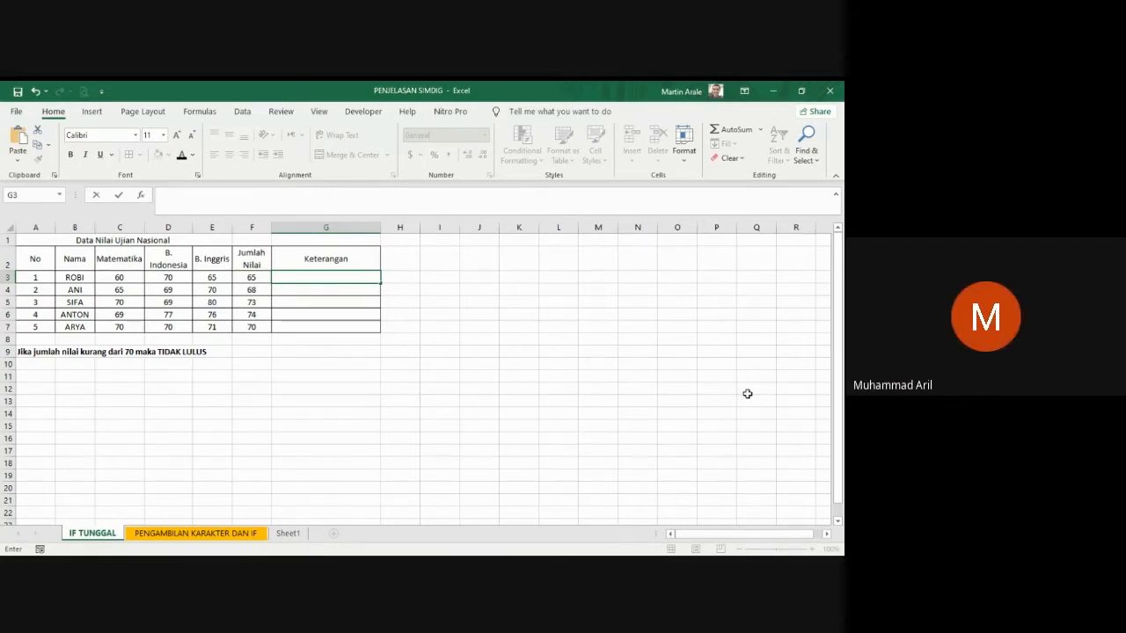
text(=)
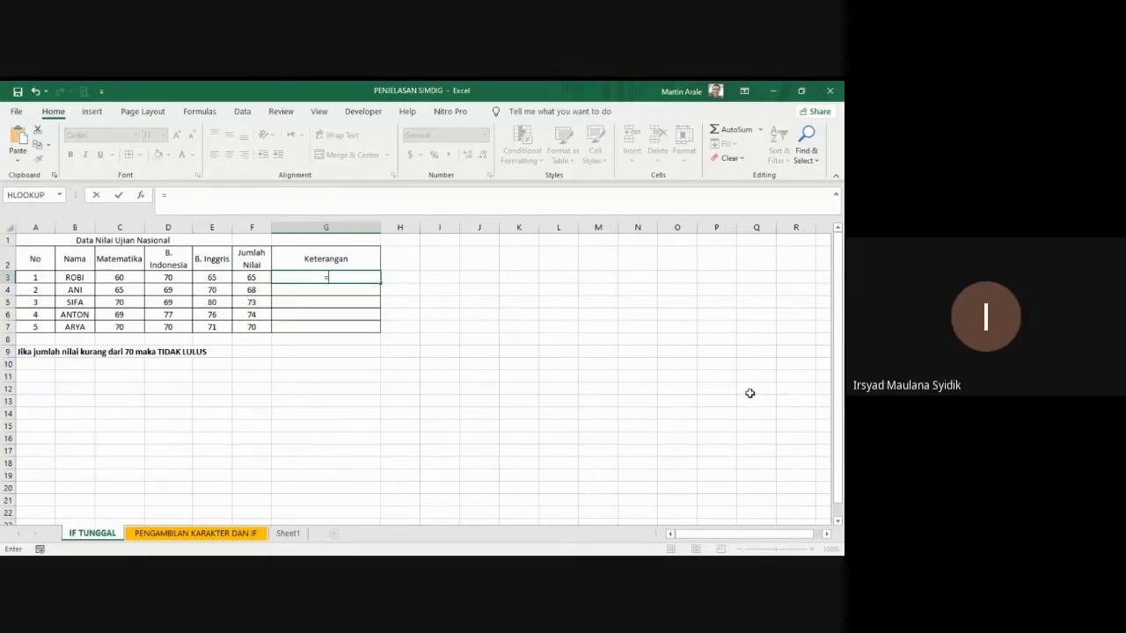
text(i)
key(BackSpace)
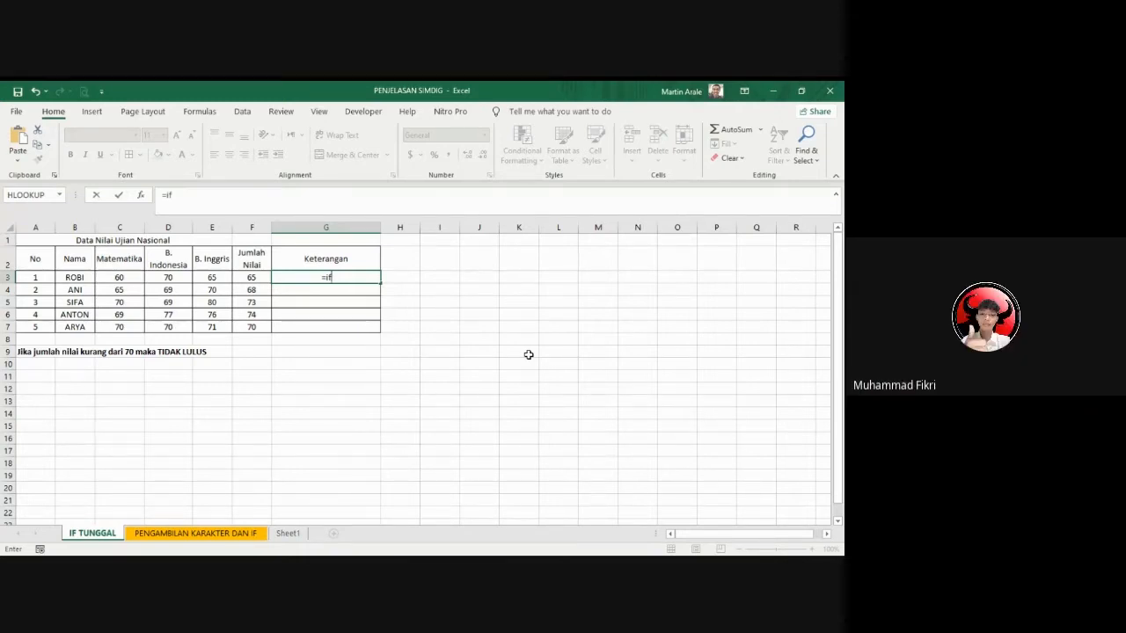
key(BackSpace)
key(BackSpace)
key(BackSpace)
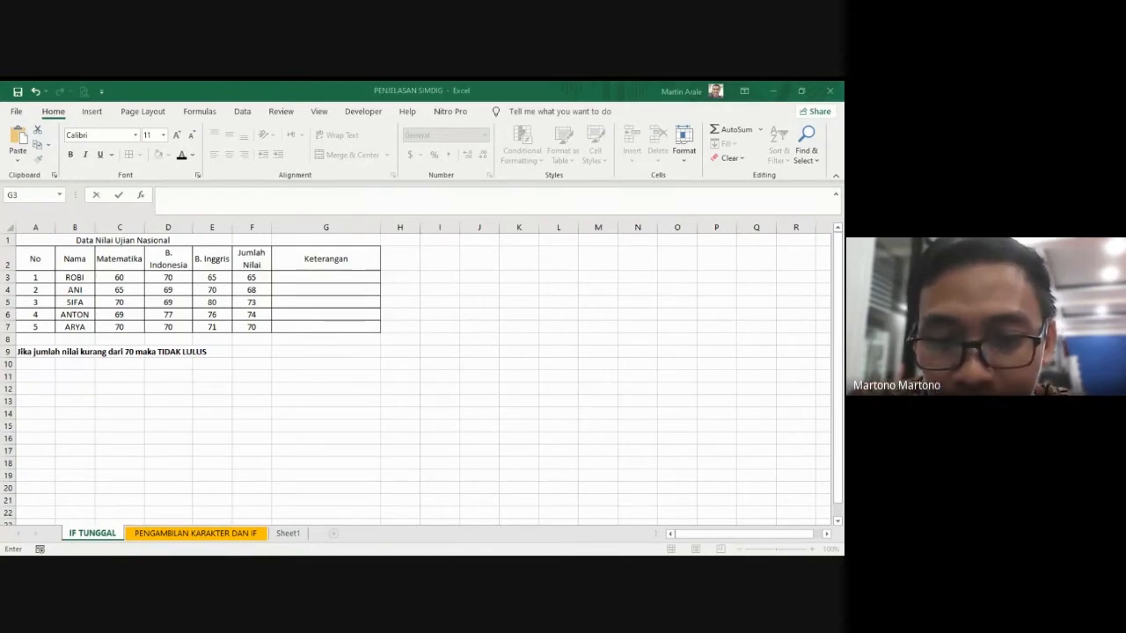
Step: Begin an IF formula in G3 that tests whether the Jumlah Nilai in F3 is at least 70 (F3>=70)
click(375, 394)
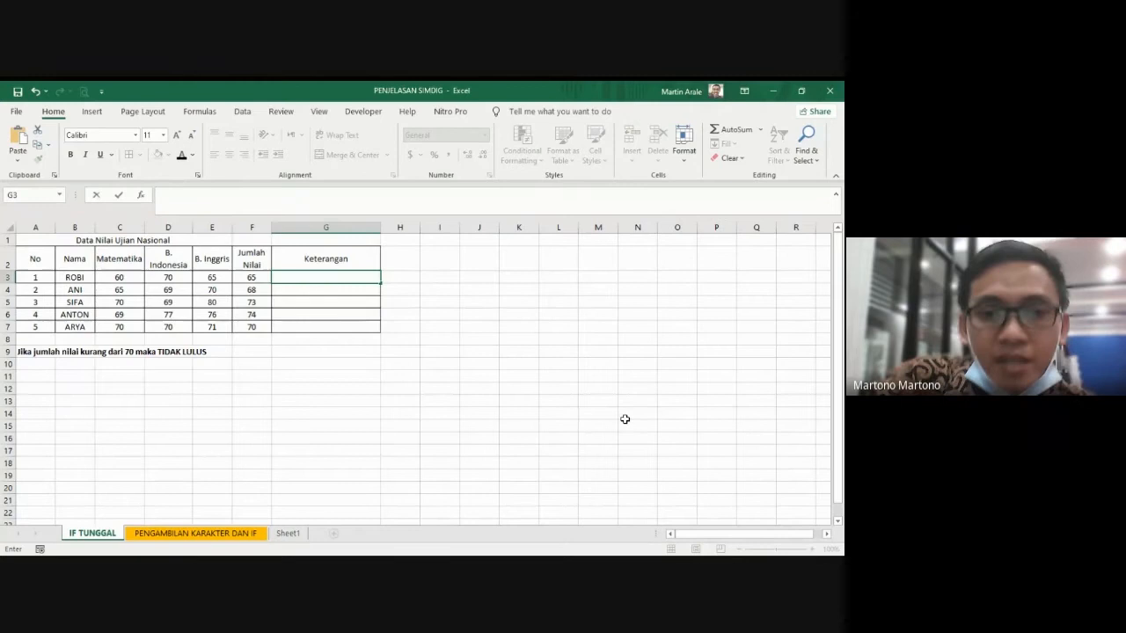
text(=)
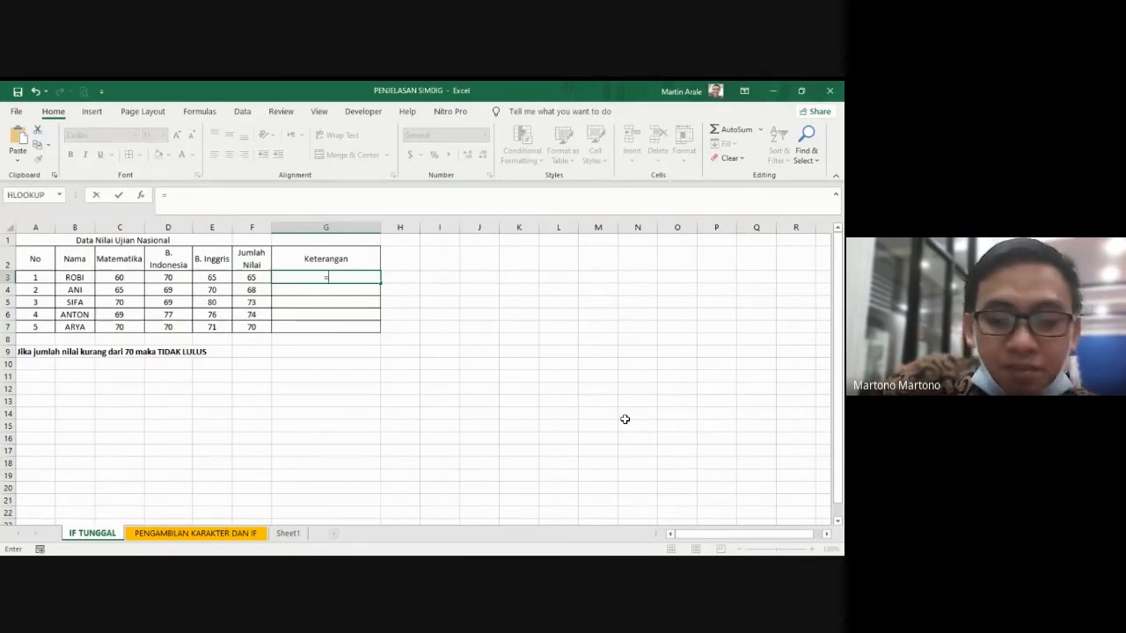
text(if()
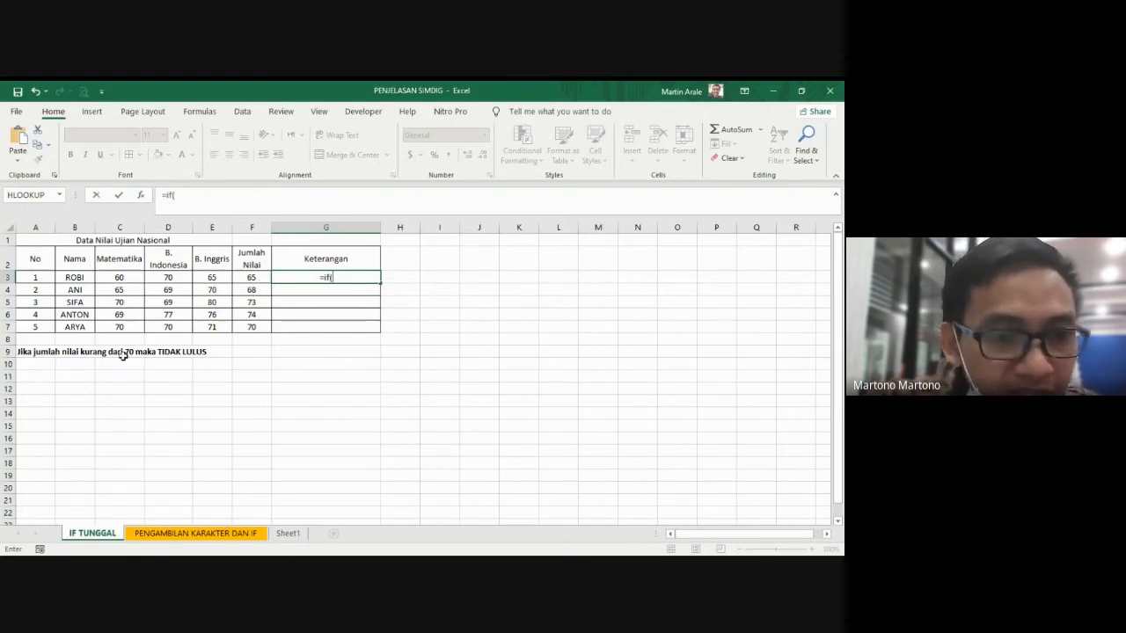
click(250, 278)
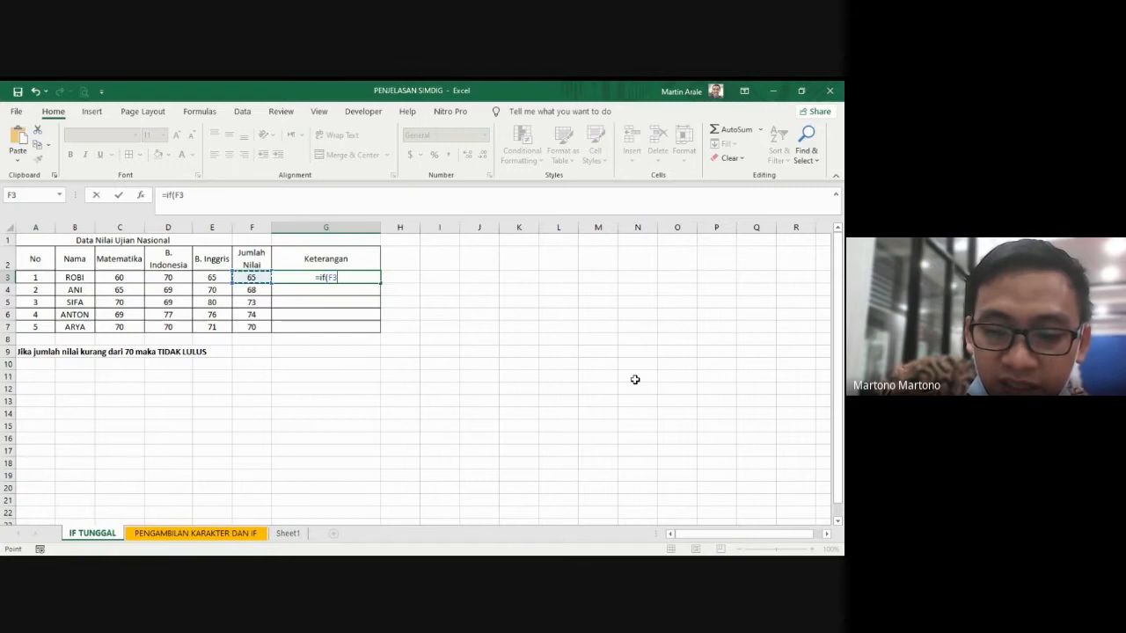
text(>)
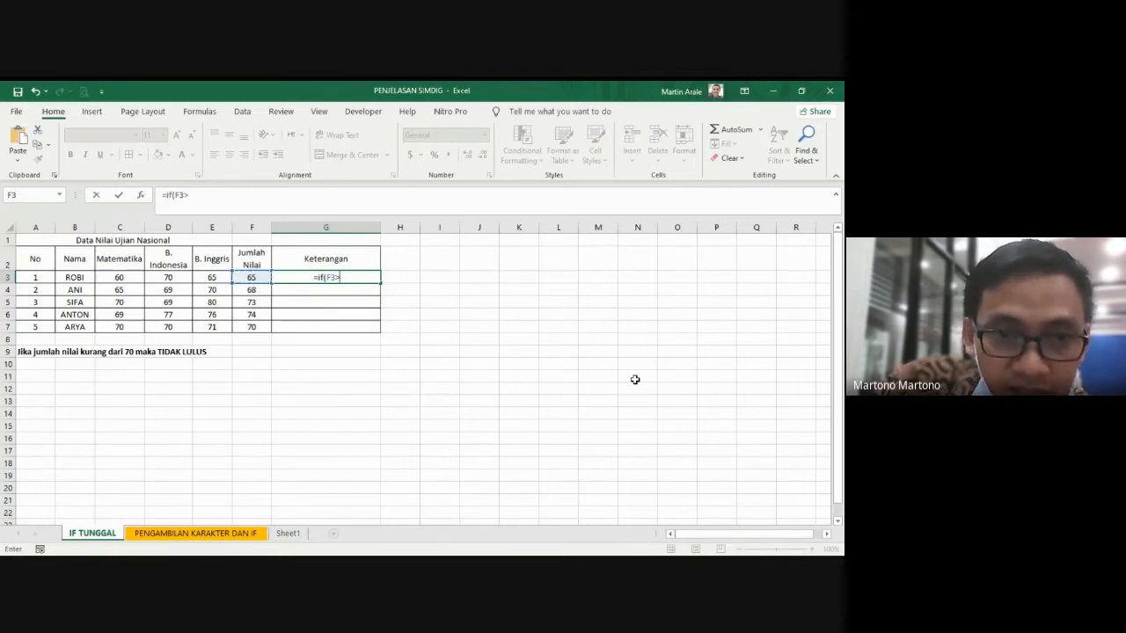
text(=)
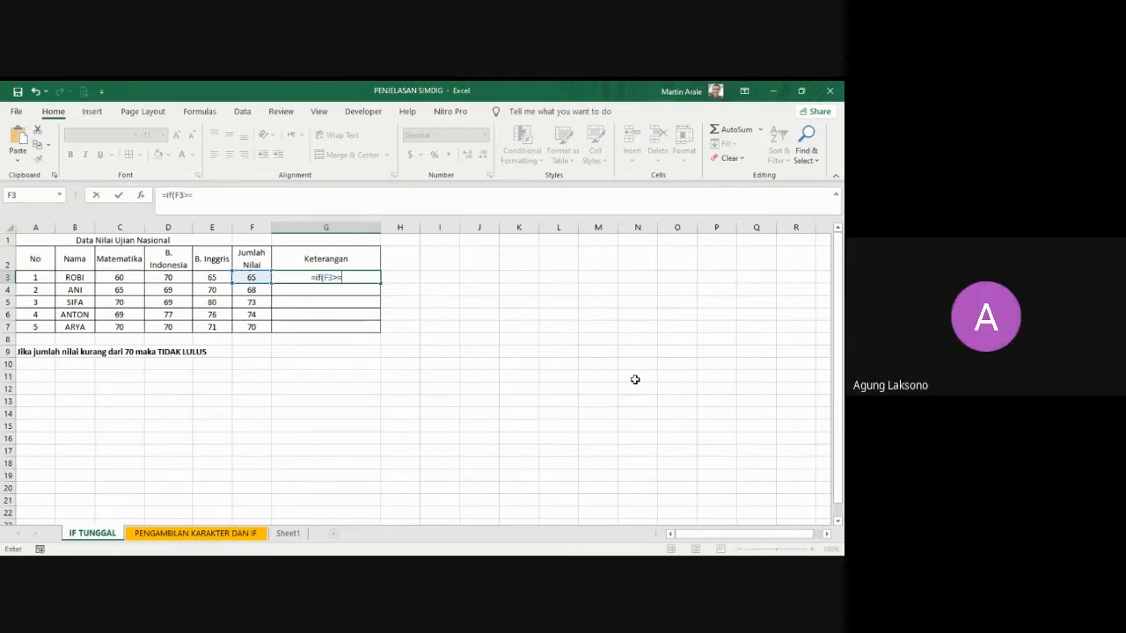
text(70)
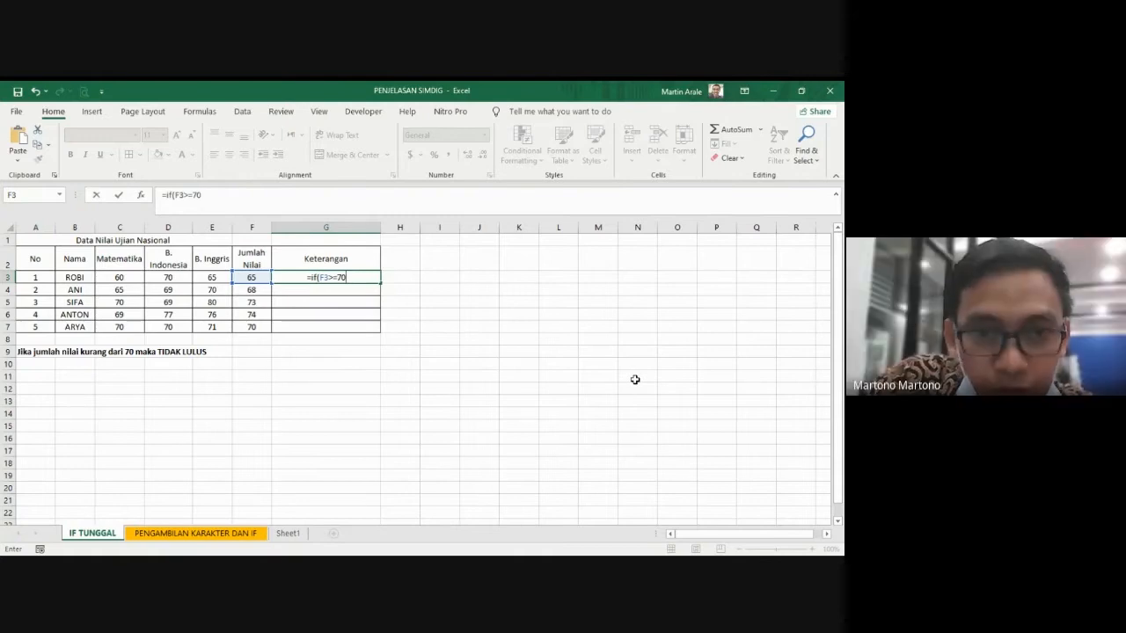
text(,)
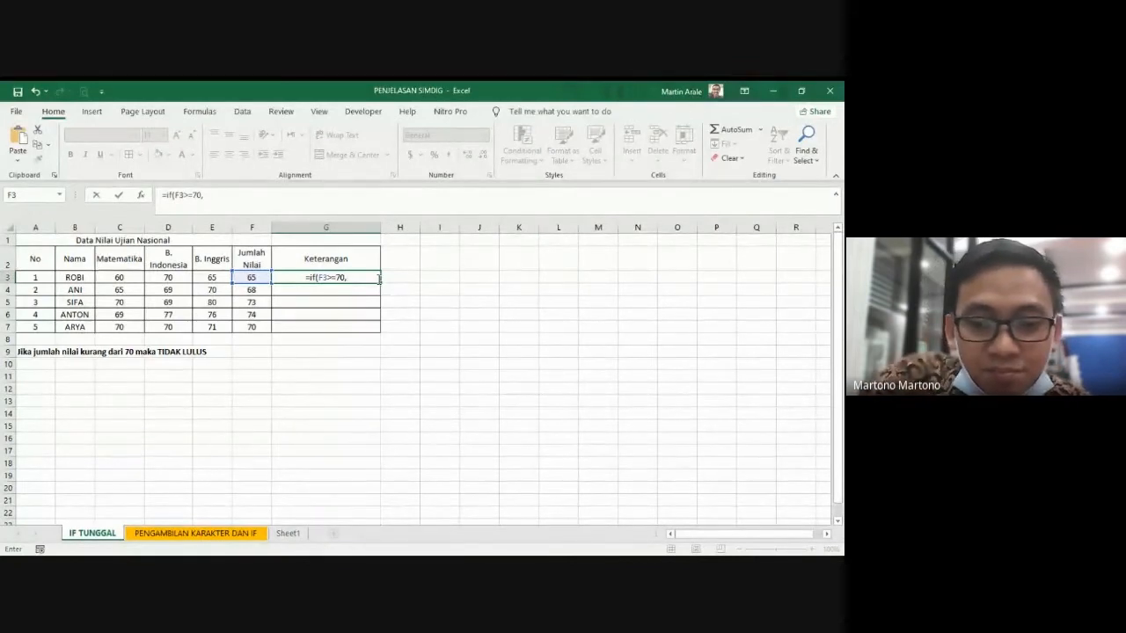
Step: Finish the G3 formula with "Lulus" as the value if true and "Tidak Lulus" as the value if false
text(")
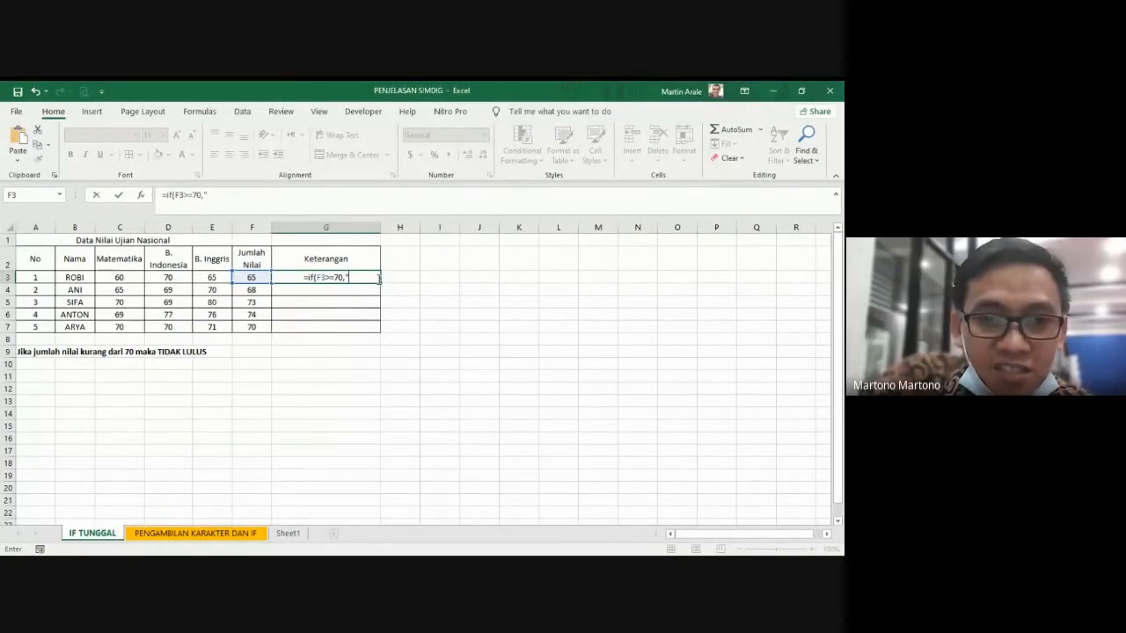
text(Lul)
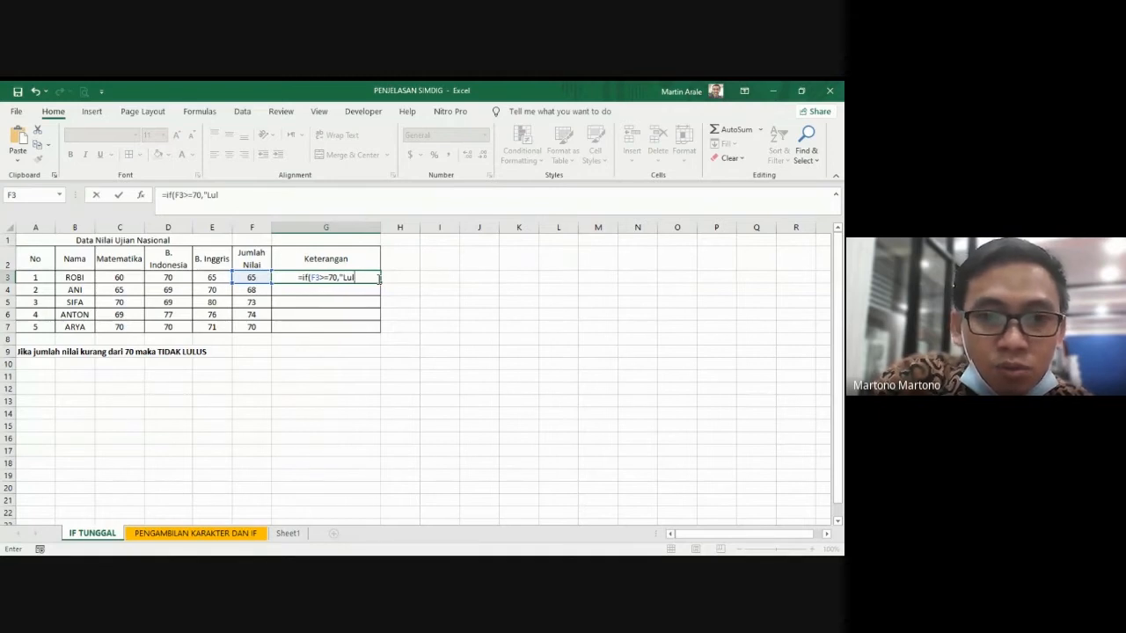
text(us",)
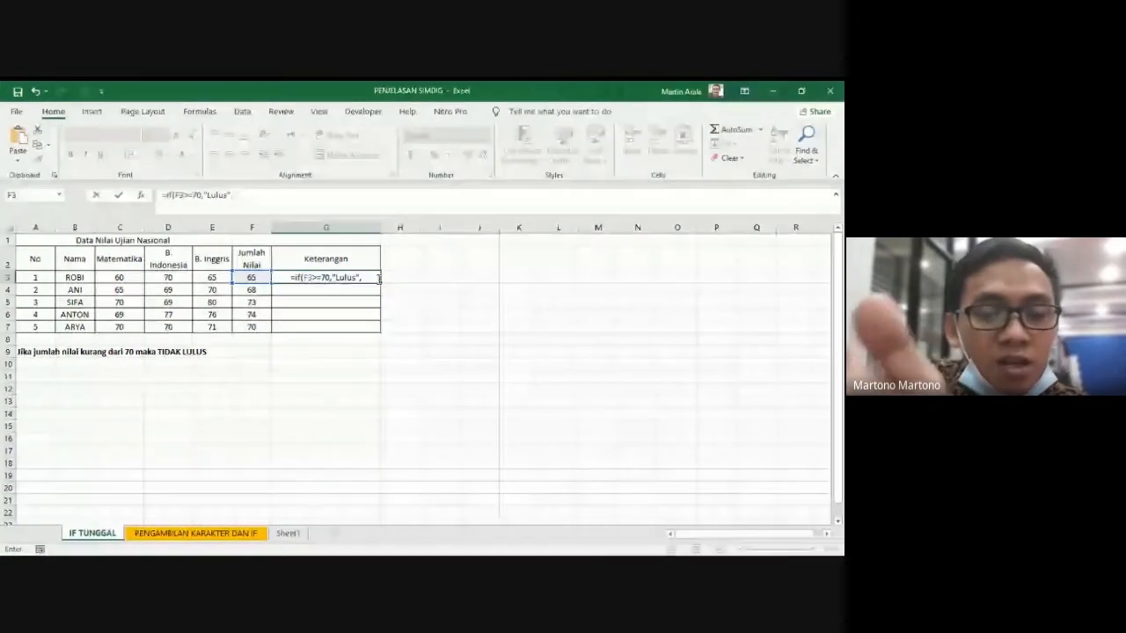
text("T)
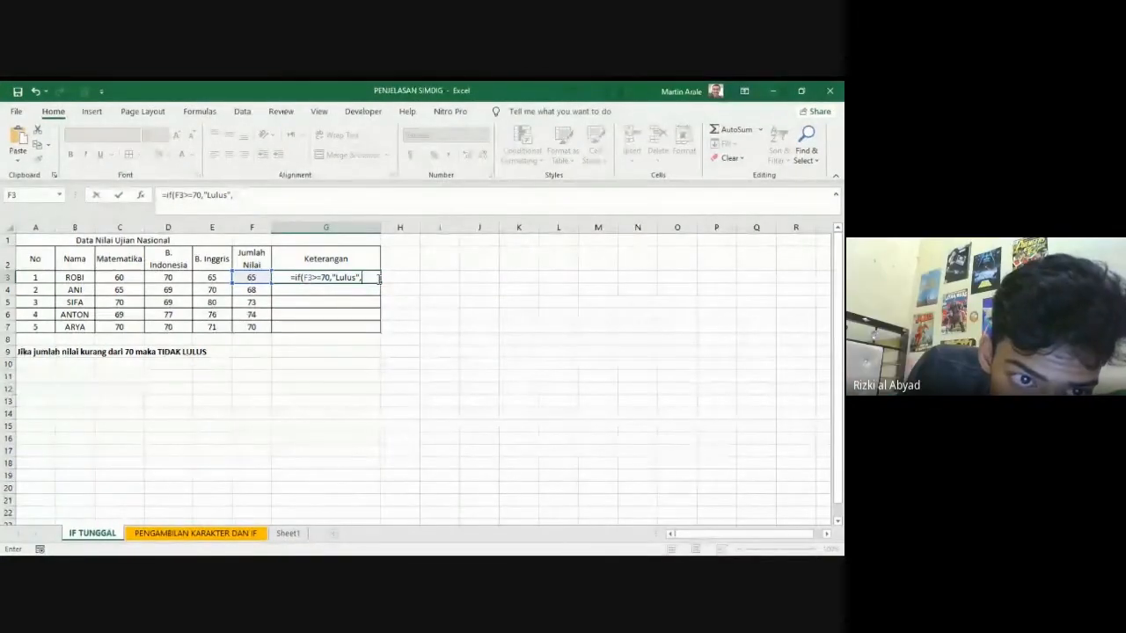
text(idak)
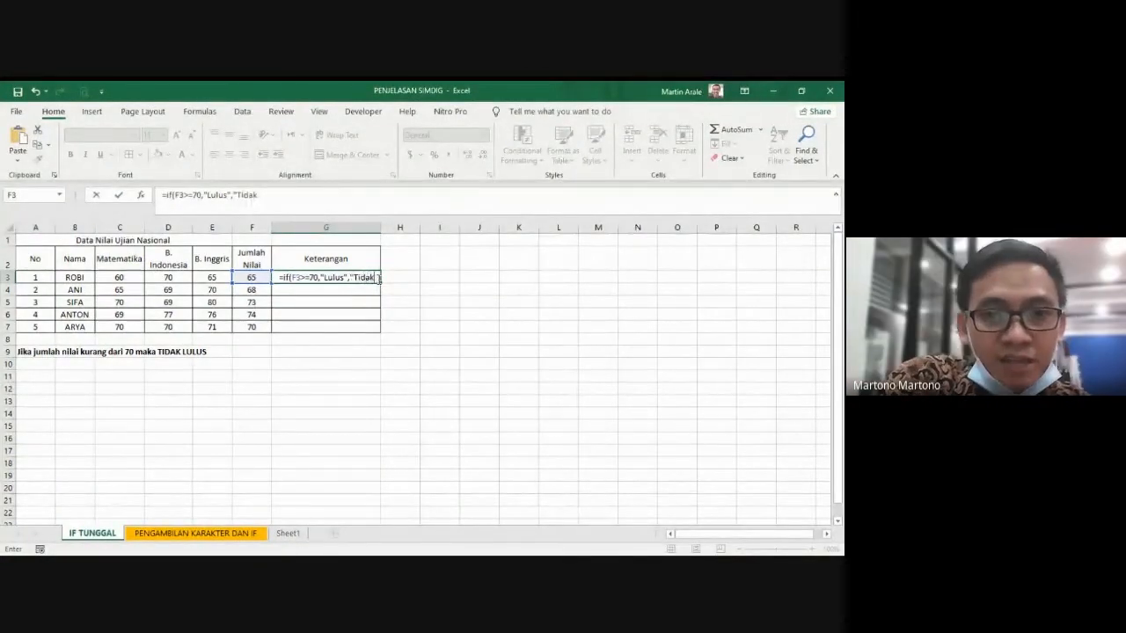
text( Lulus)
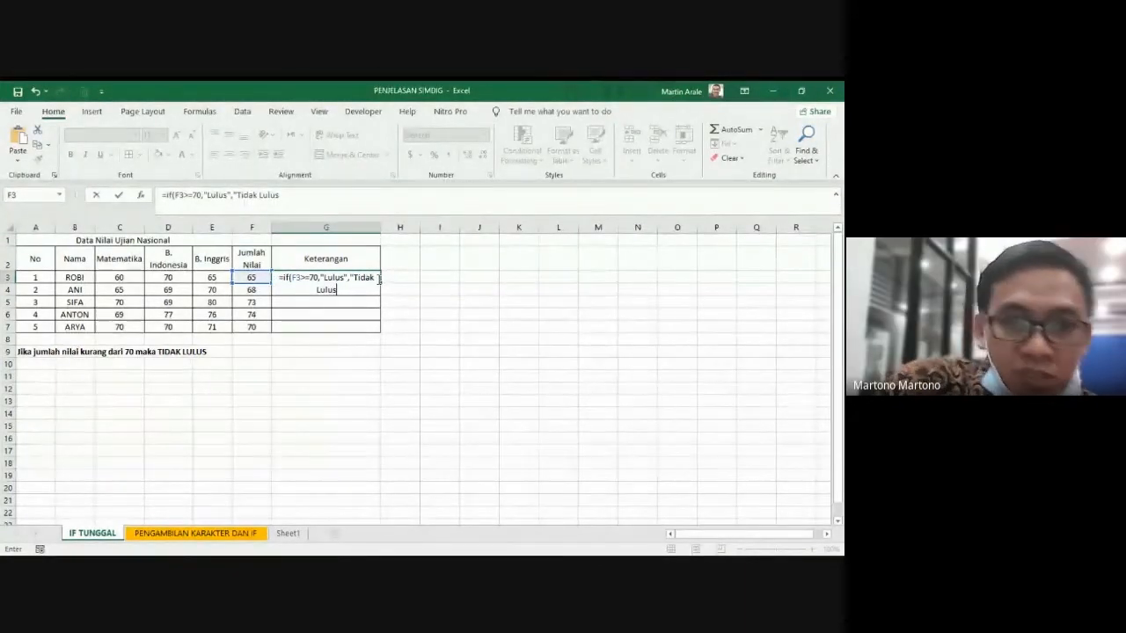
text(")
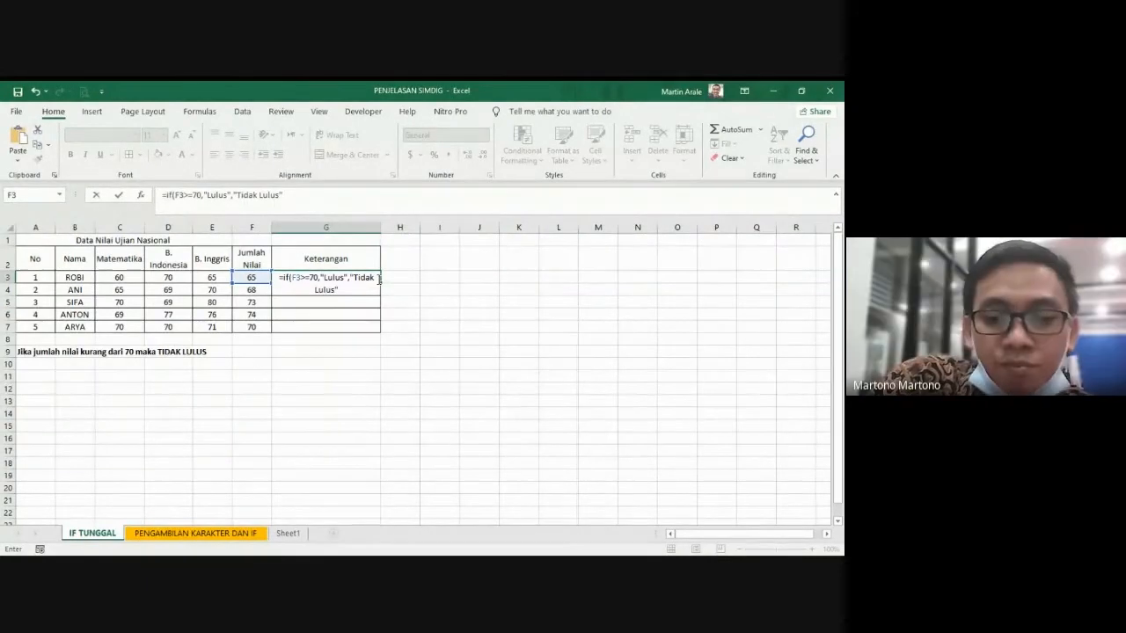
text())
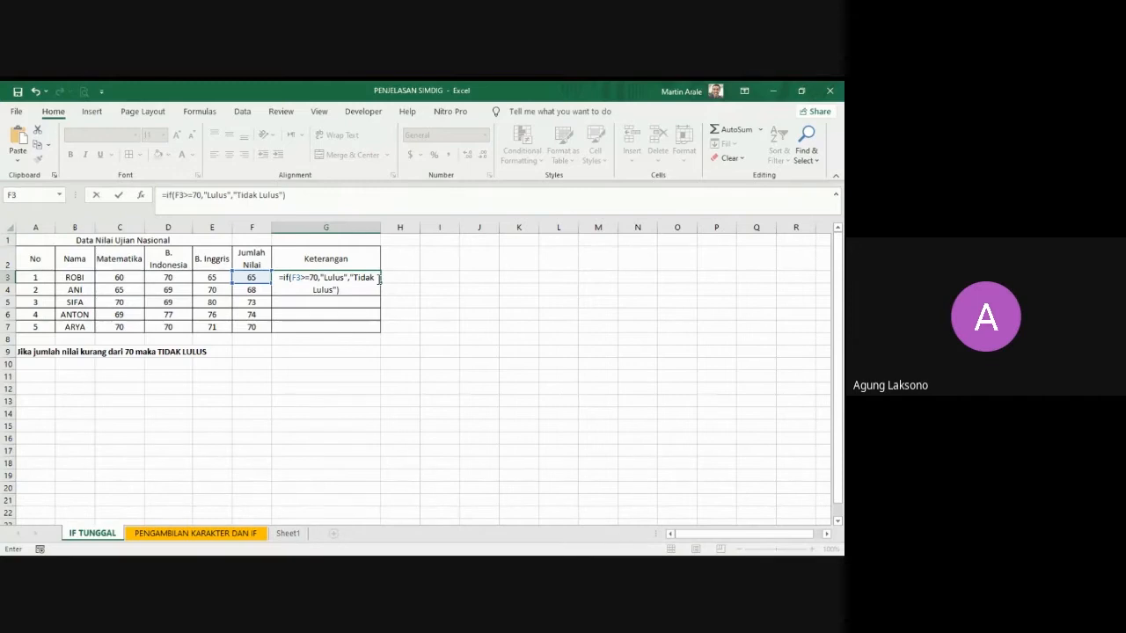
key(Return)
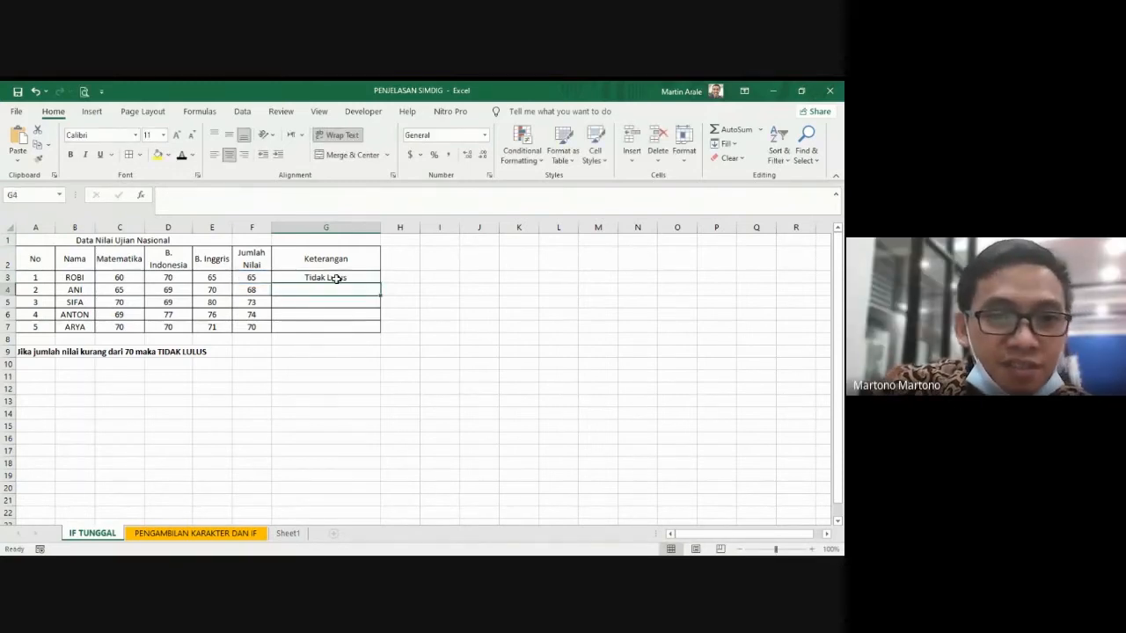
Step: Copy the G3 formula down the Keterangan column to G7, and clear the contents of G3:G7
click(337, 278)
drag(380, 283, 378, 331)
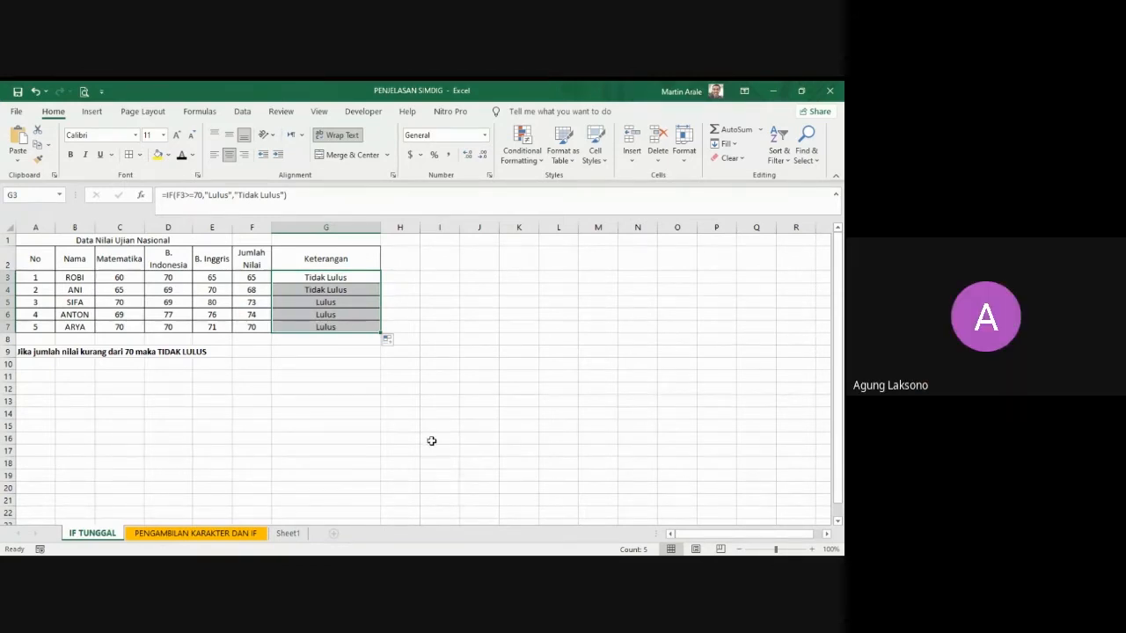
key(Delete)
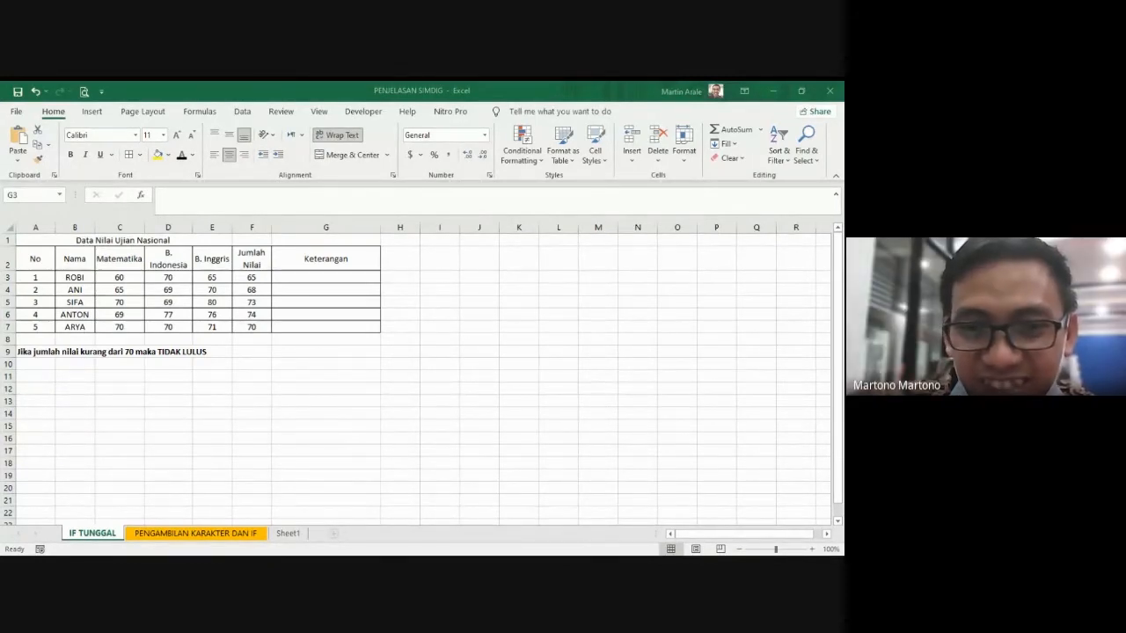
key(shift+Down)
key(shift+Down)
key(shift+Down)
key(shift+Down)
Step: Start an IF formula in G3 with the reversed condition that the Jumlah Nilai in F3 is at most 70 (F3<=70)
click(323, 281)
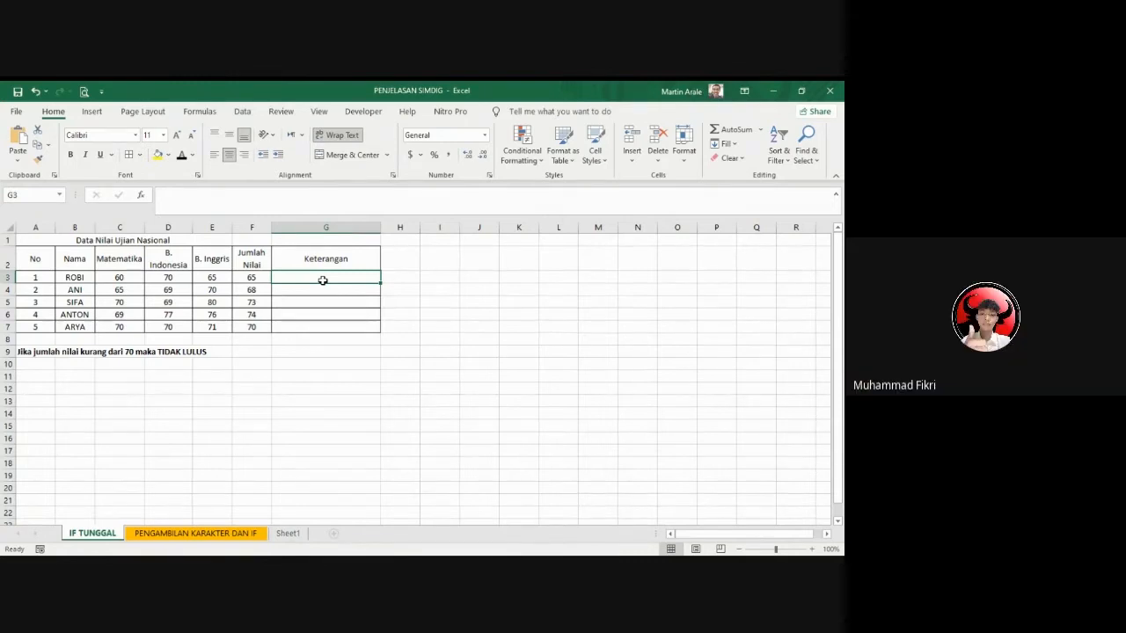
text(=if()
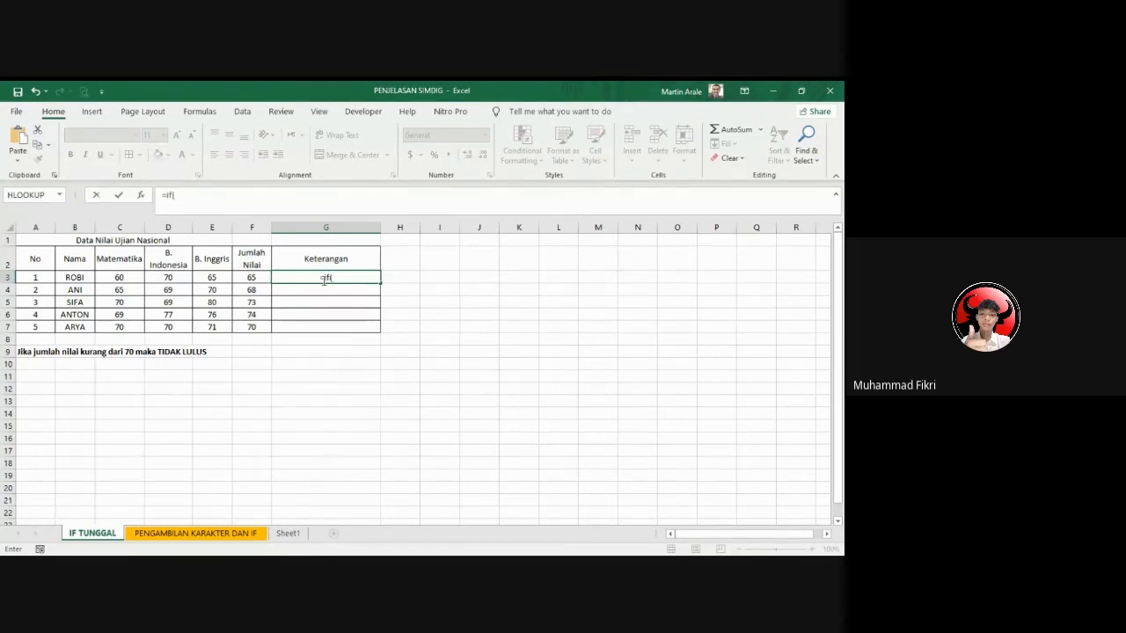
click(252, 276)
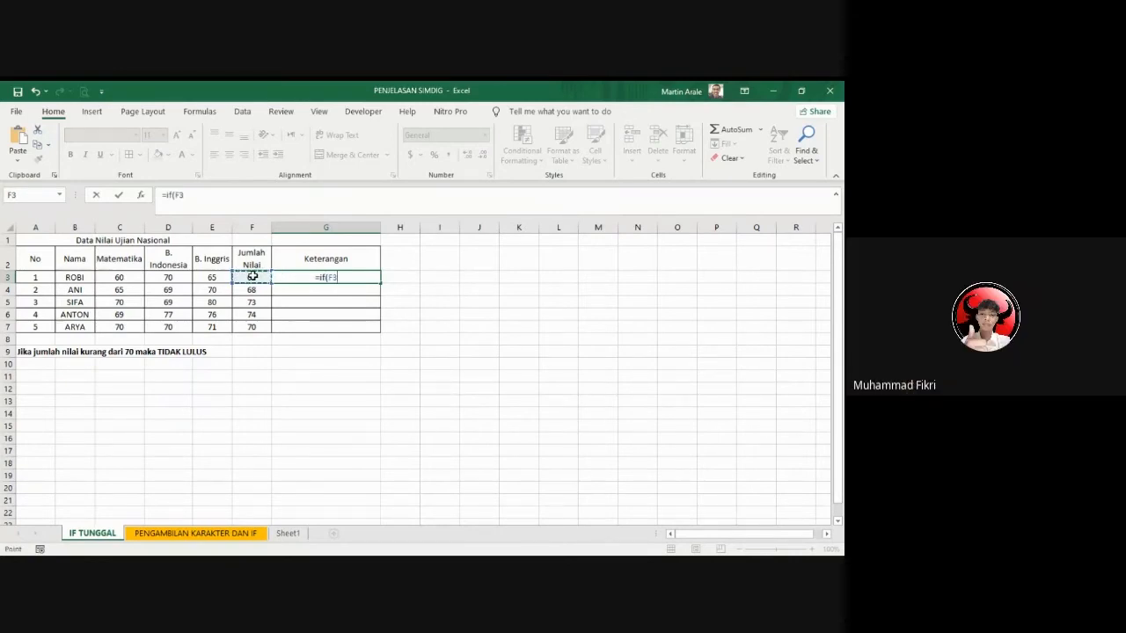
text(")
key(BackSpace)
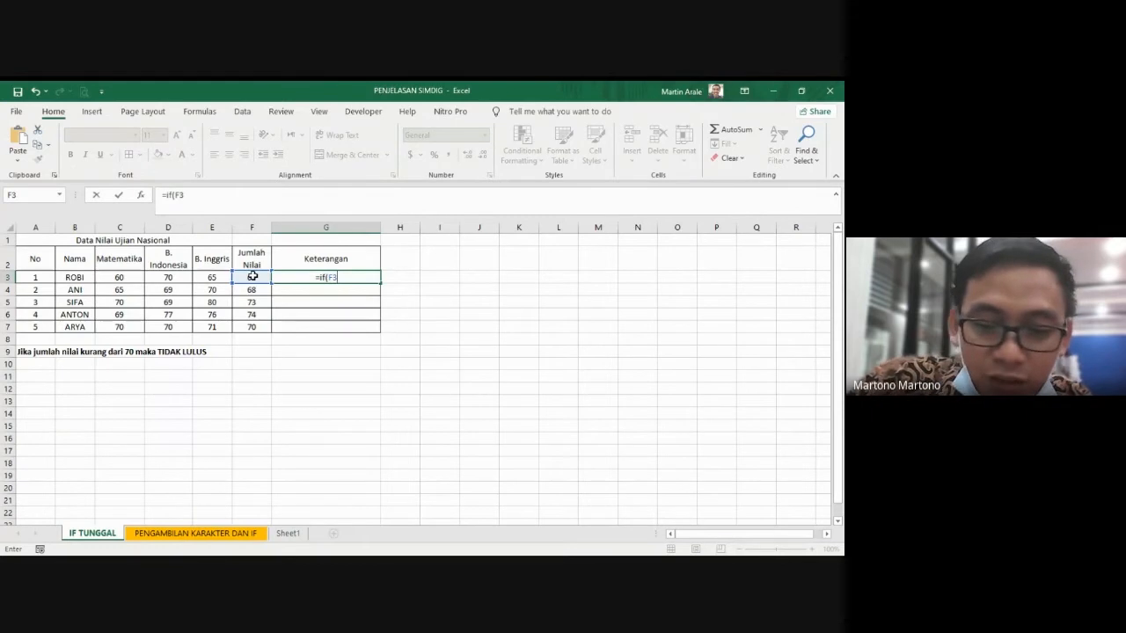
text(<)
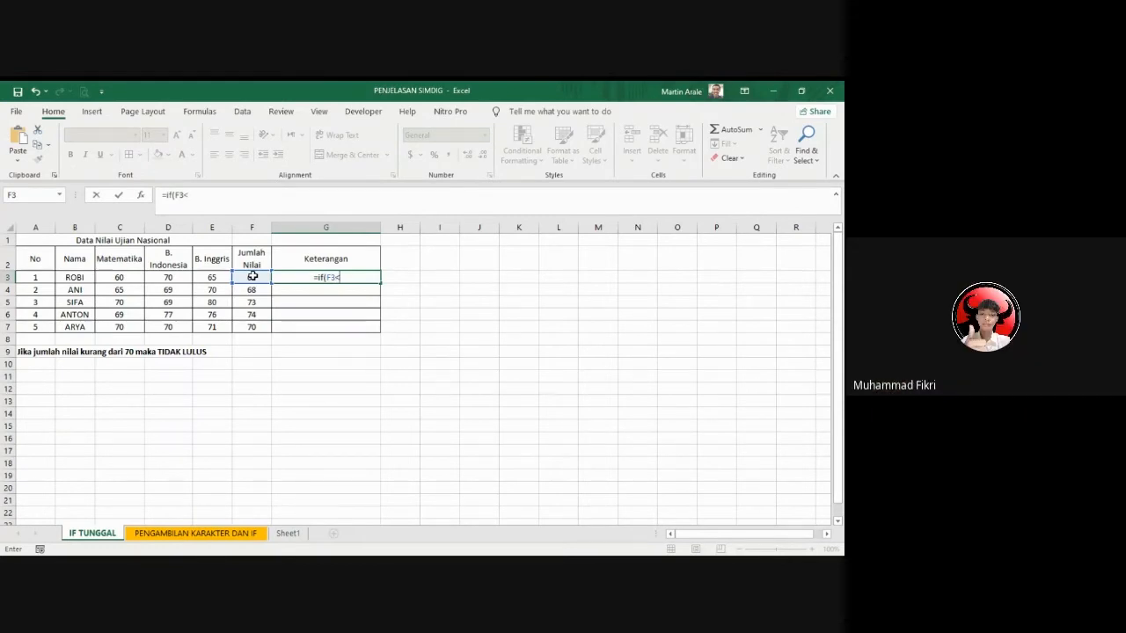
text(=70)
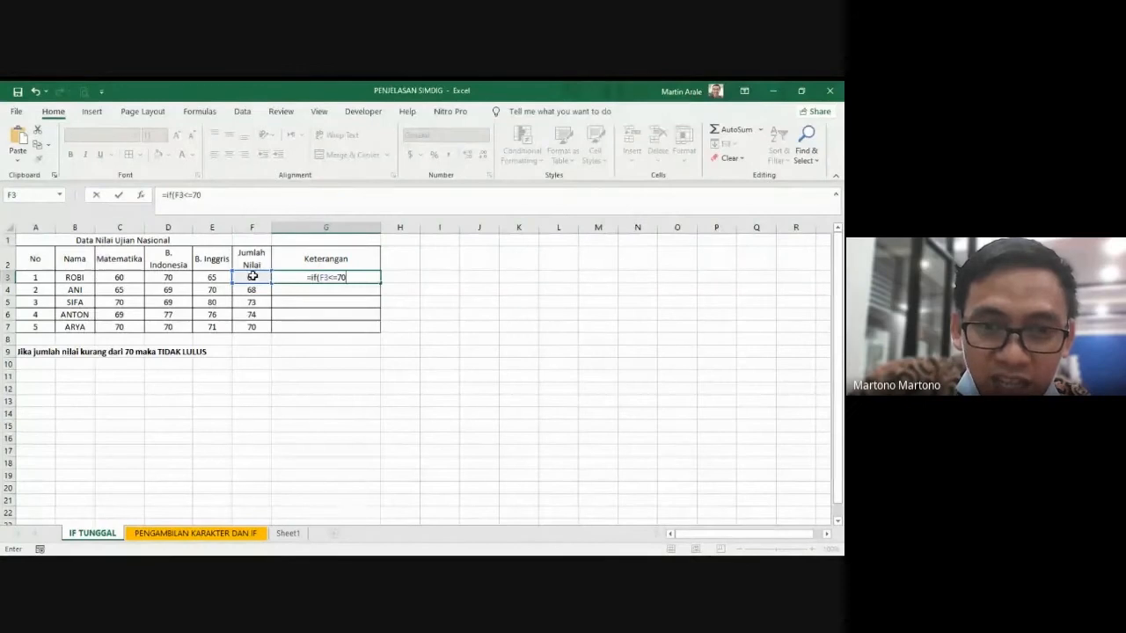
text(,)
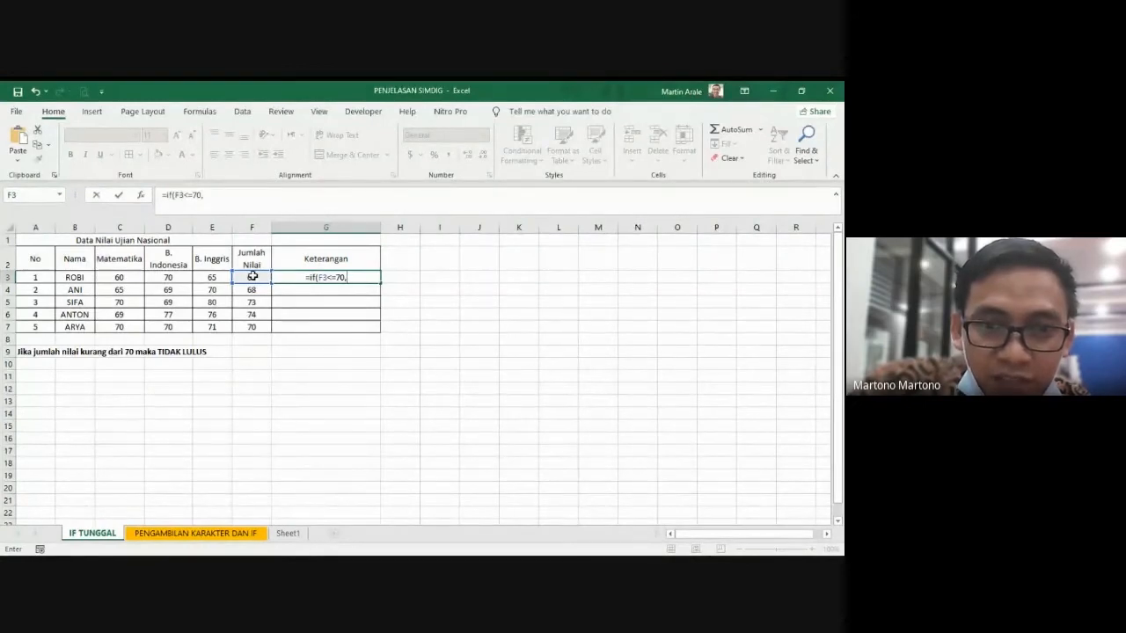
text(")
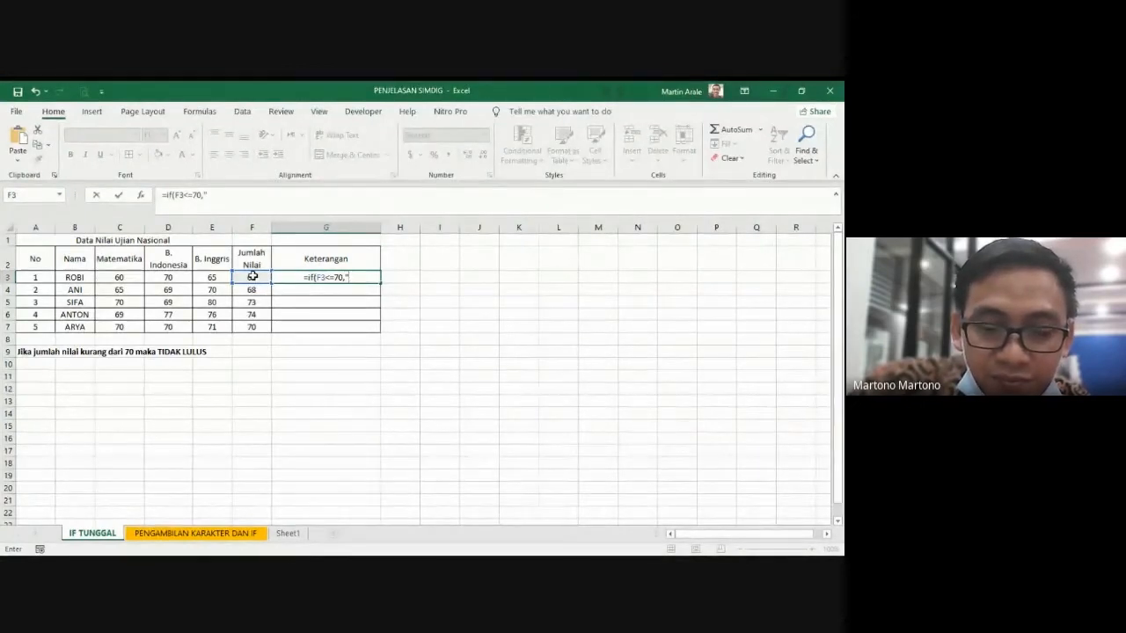
text(Lulus)
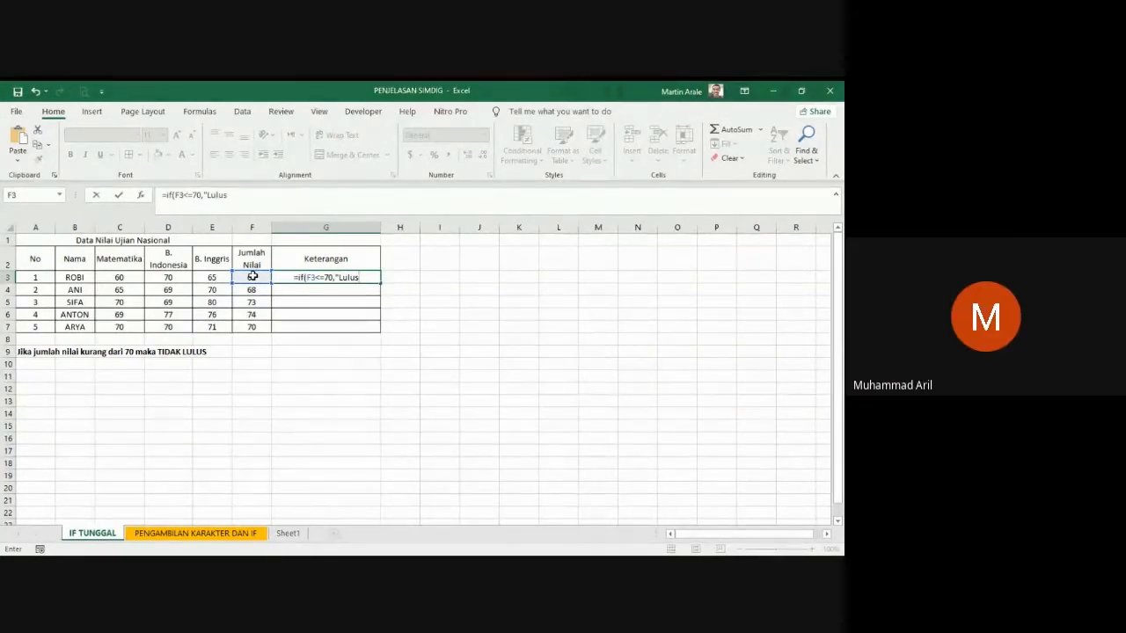
text(",)
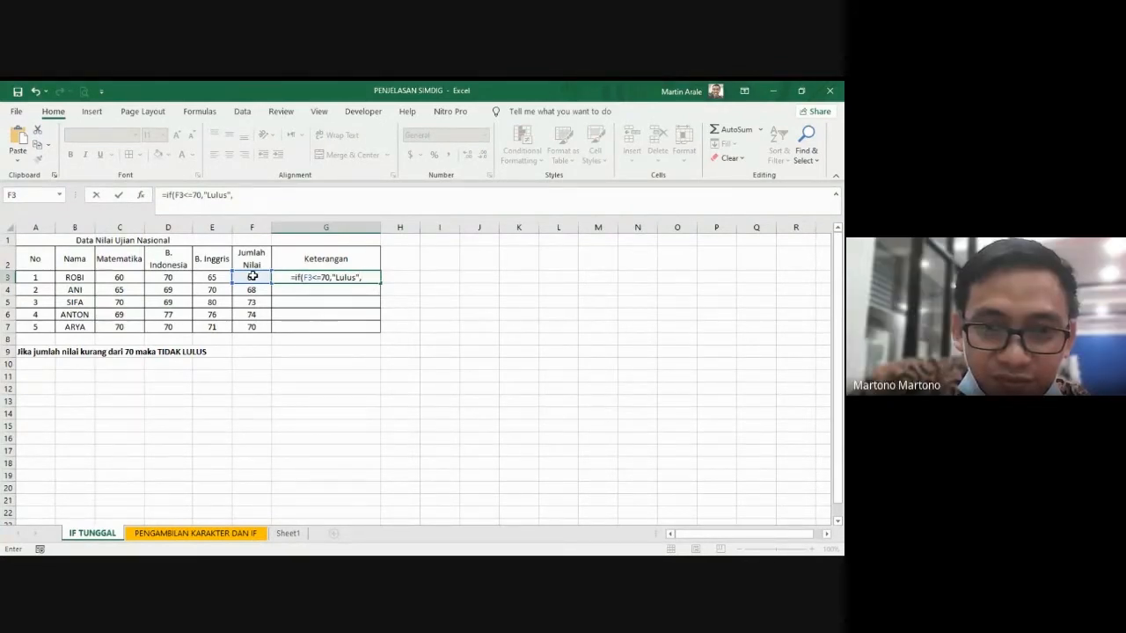
text(")
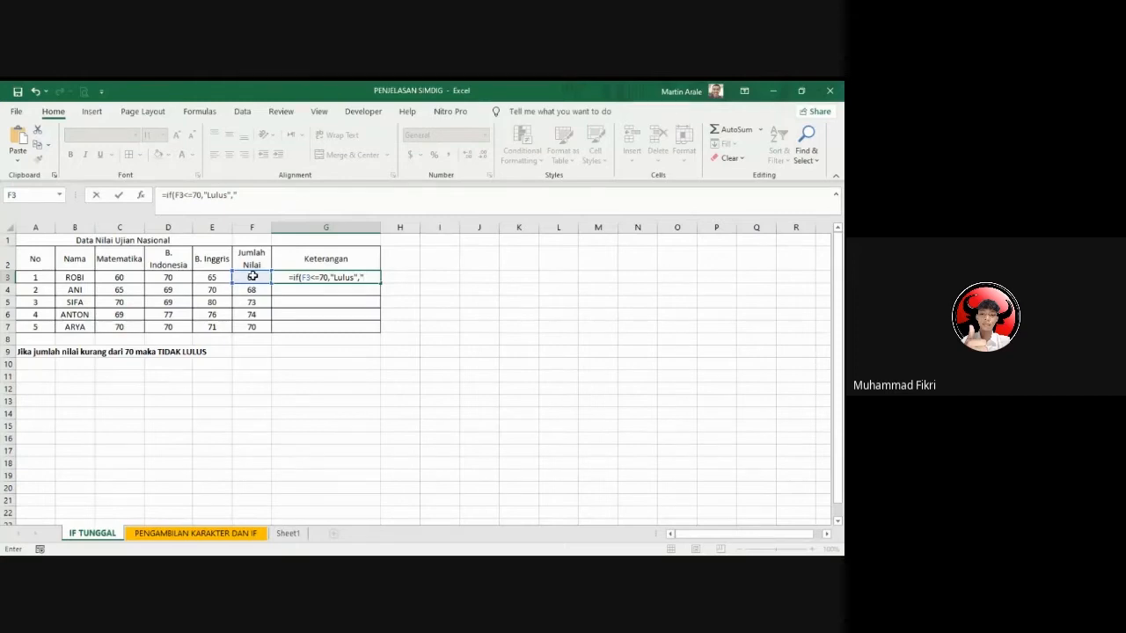
text(Tidak lulus")
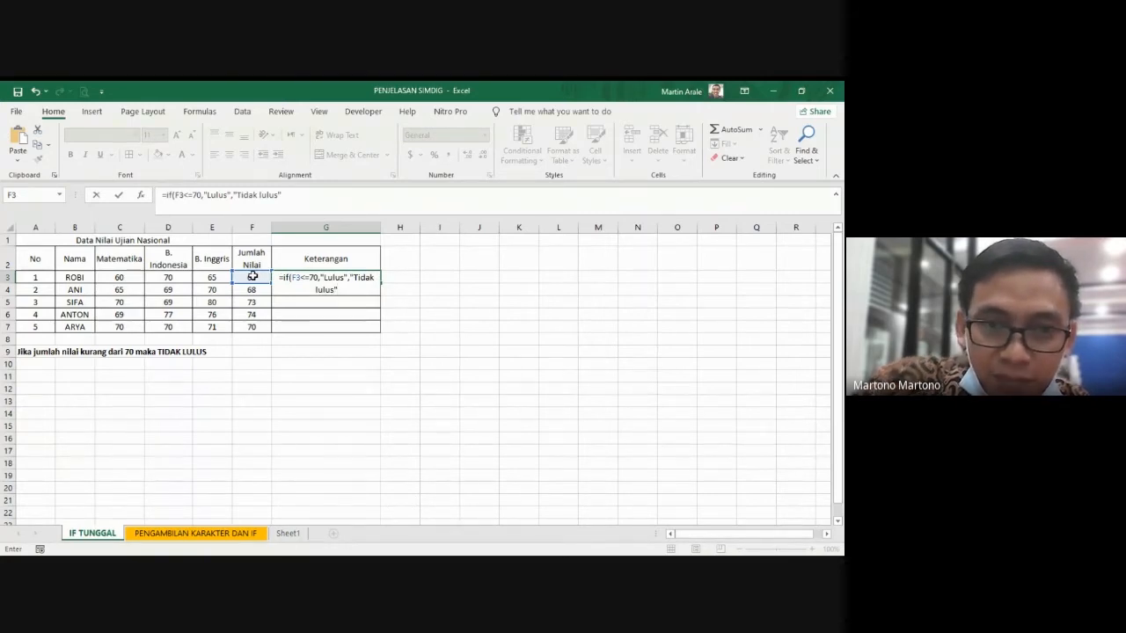
text())
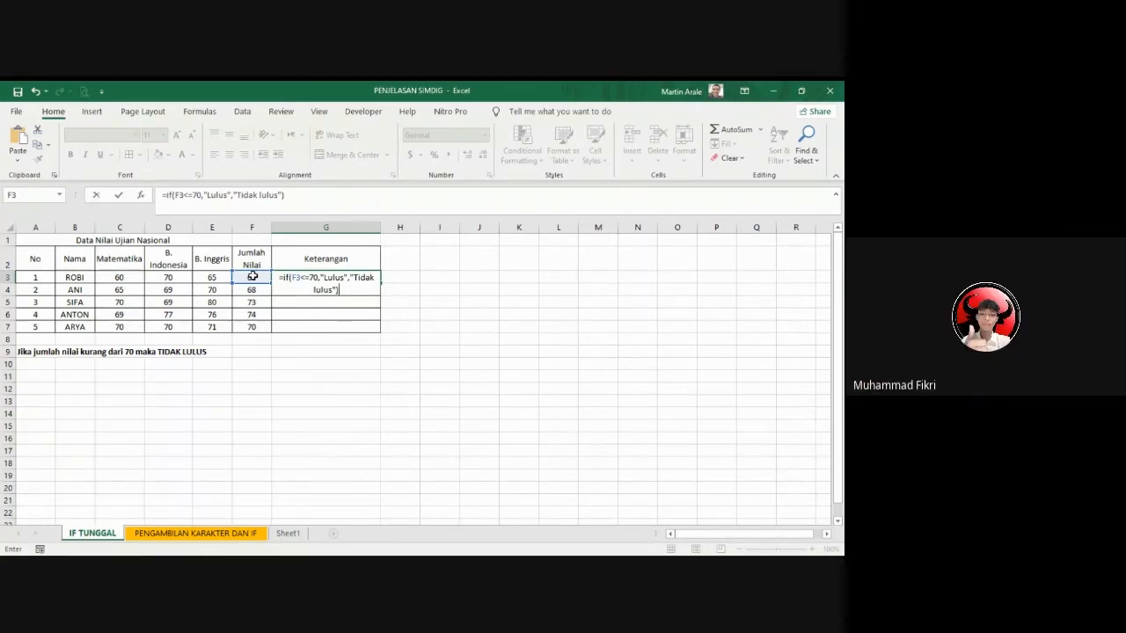
Step: Complete the F3<=70 formula in G3 with "Lulus" as the true result and "Tidak lulus" as the false result
key(Return)
Step: Fill the F3<=70 formula from G3 down to G7 and select G3
click(336, 279)
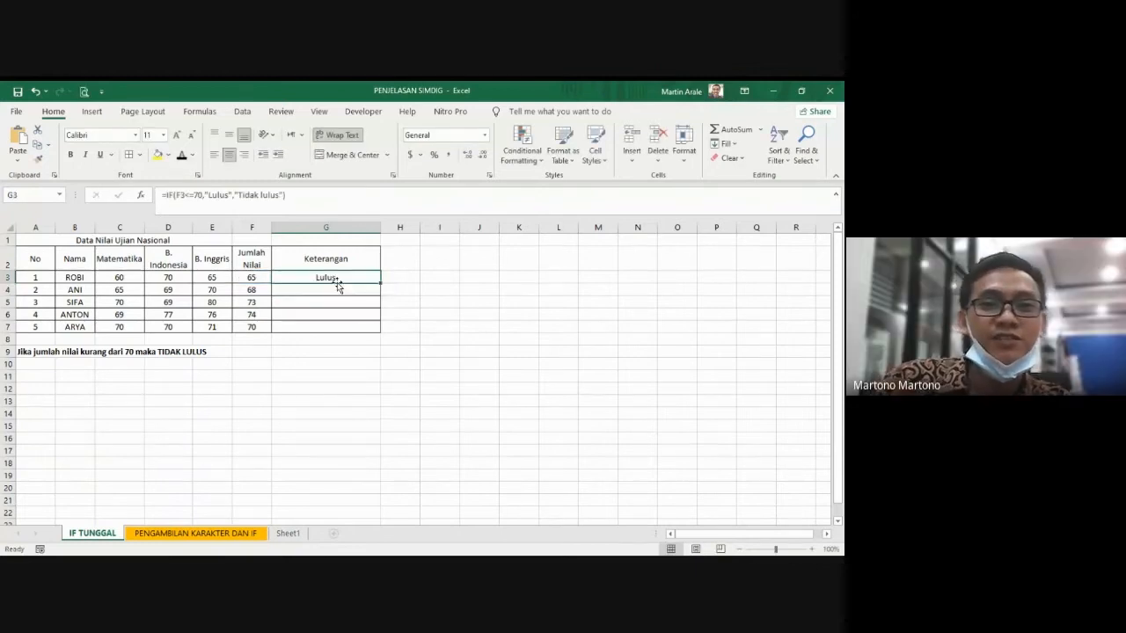
drag(380, 282, 368, 335)
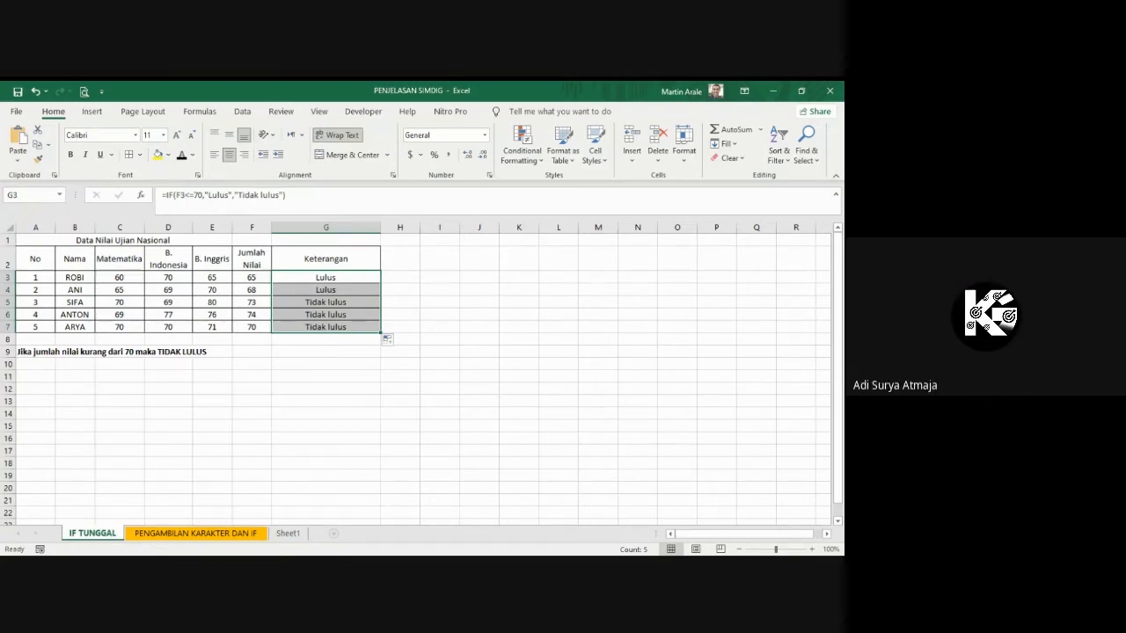
click(335, 278)
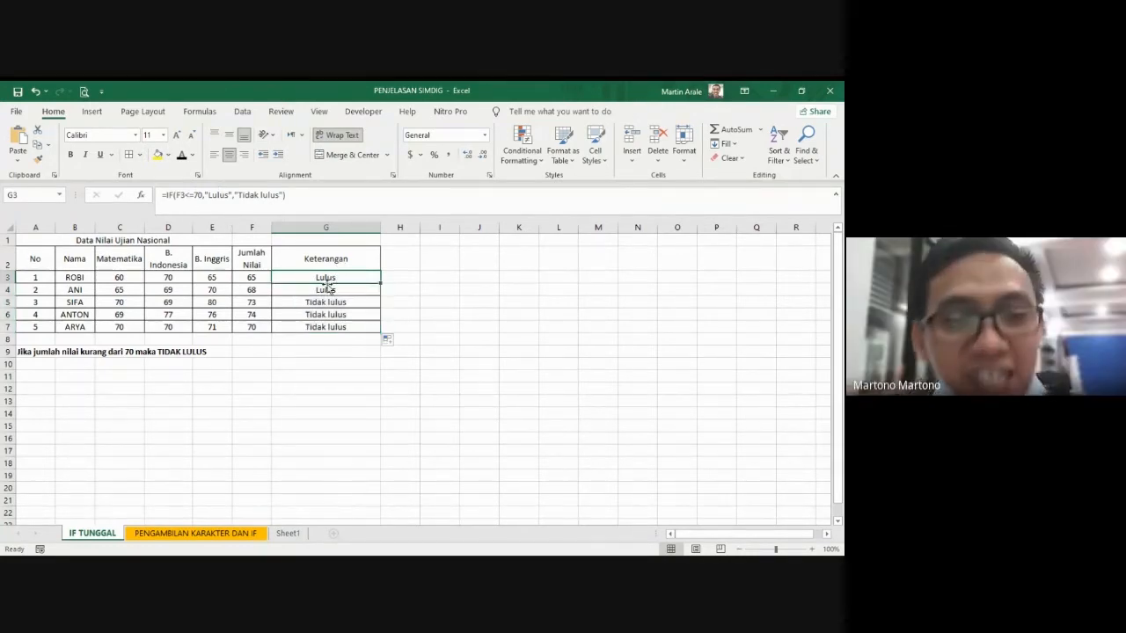
Step: Change the comparison in the G3 formula to F3>=70 and fill it down the Keterangan column to G7
click(189, 205)
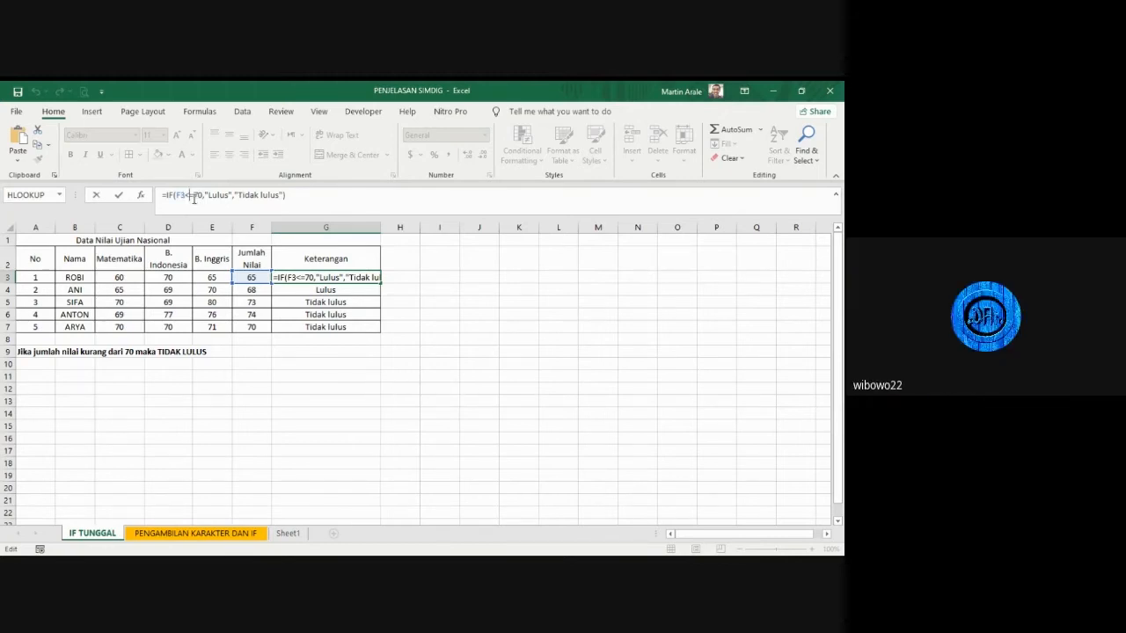
key(BackSpace)
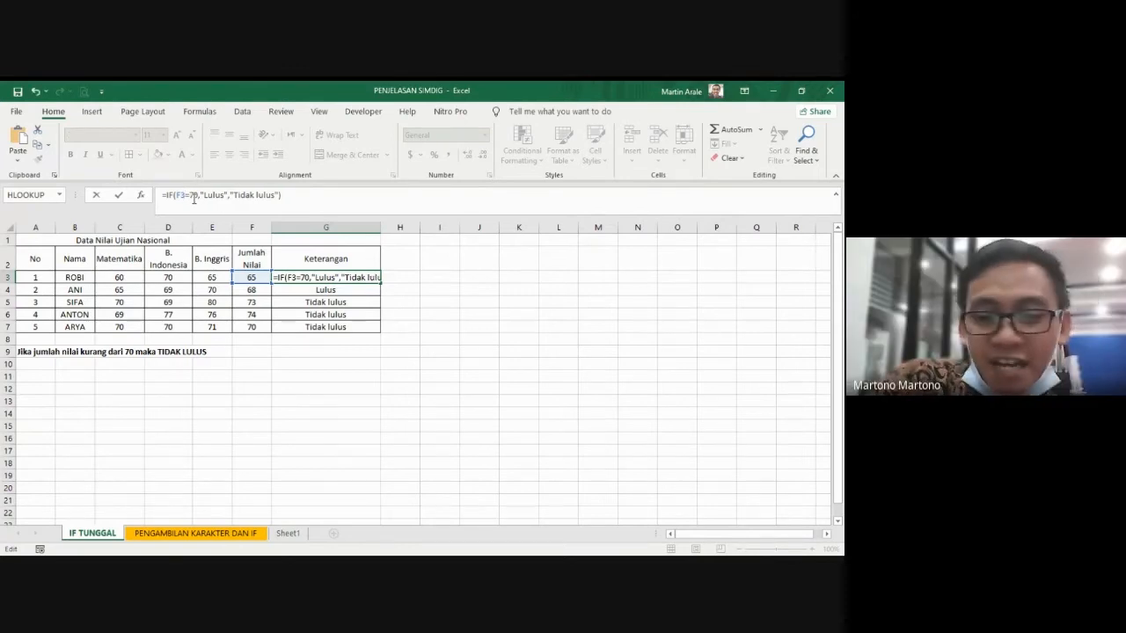
text(>)
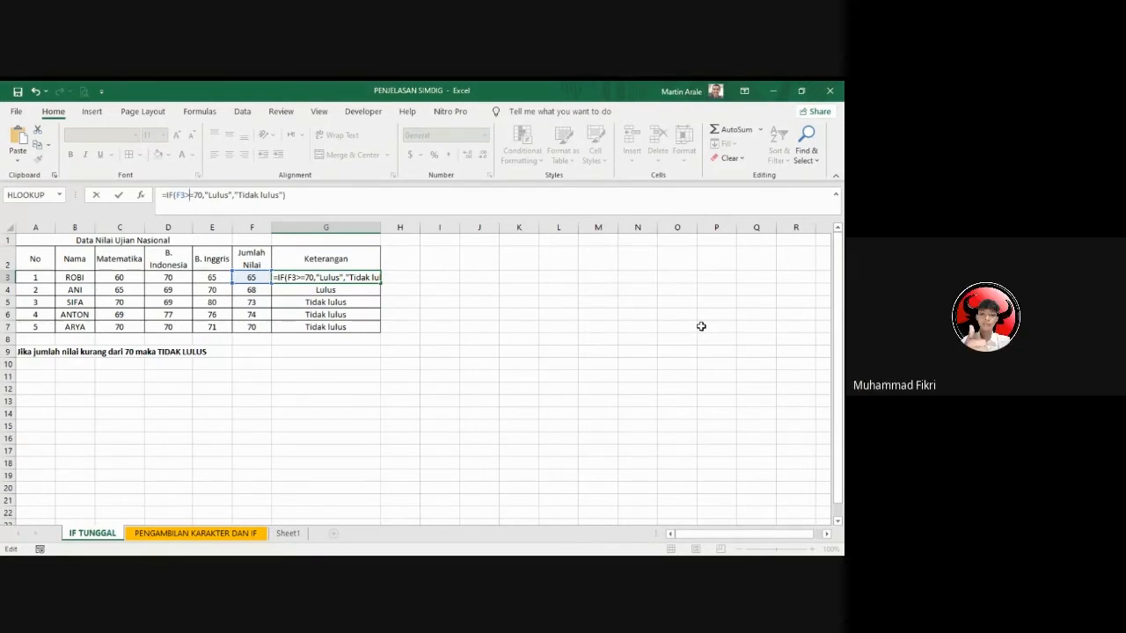
key(ctrl+Return)
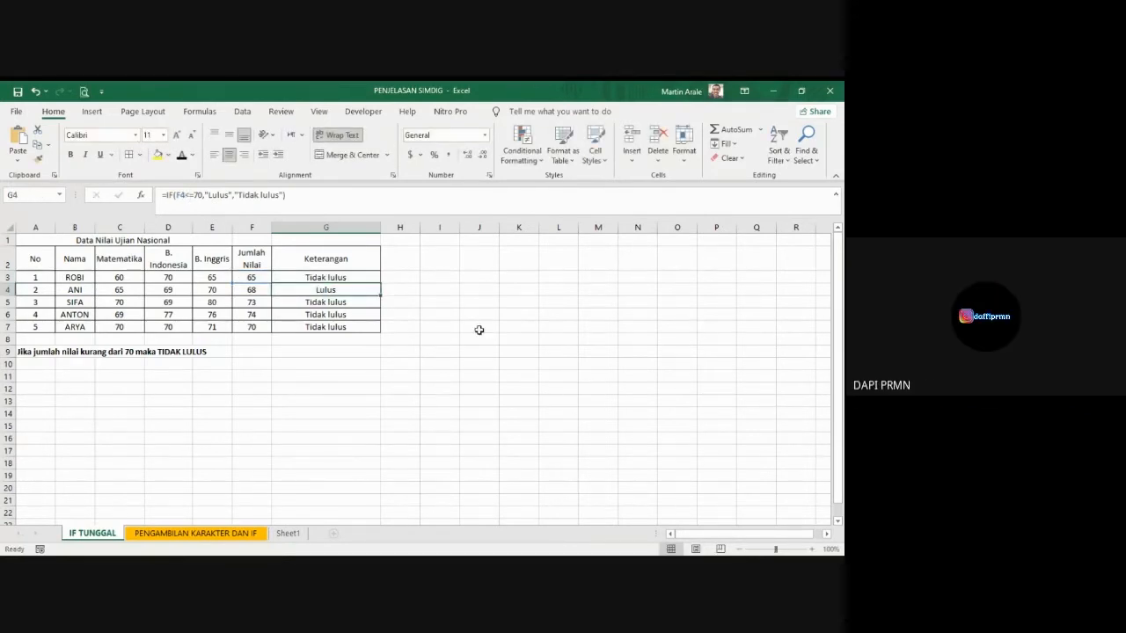
drag(381, 282, 375, 329)
click(379, 388)
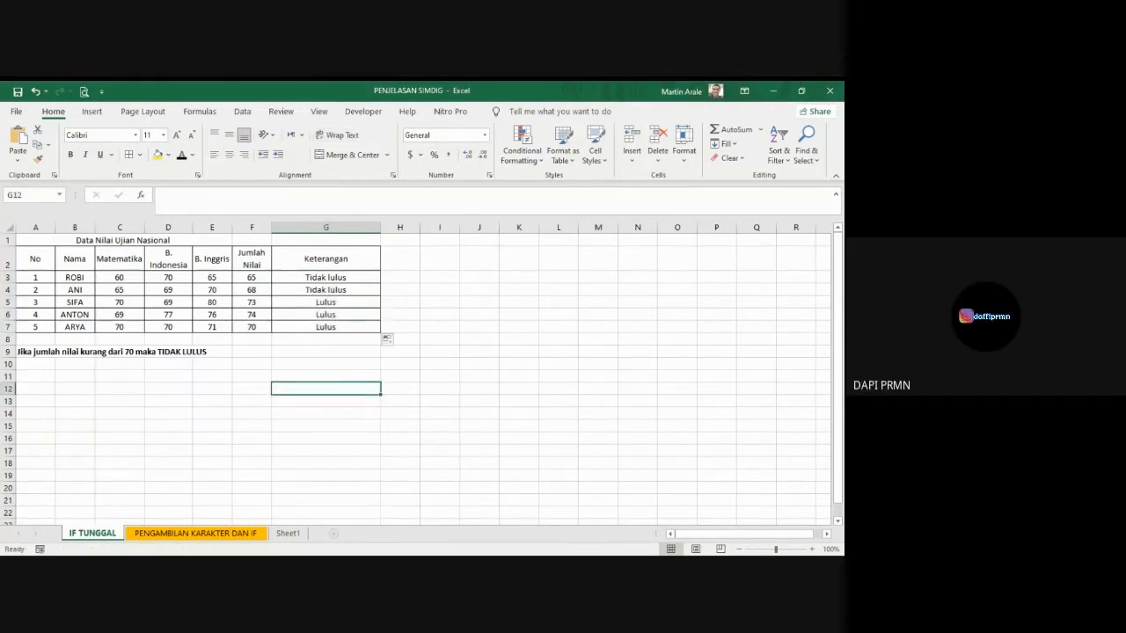
Step: Clear the contents of the Keterangan cells G3:G7
key(alt+Tab)
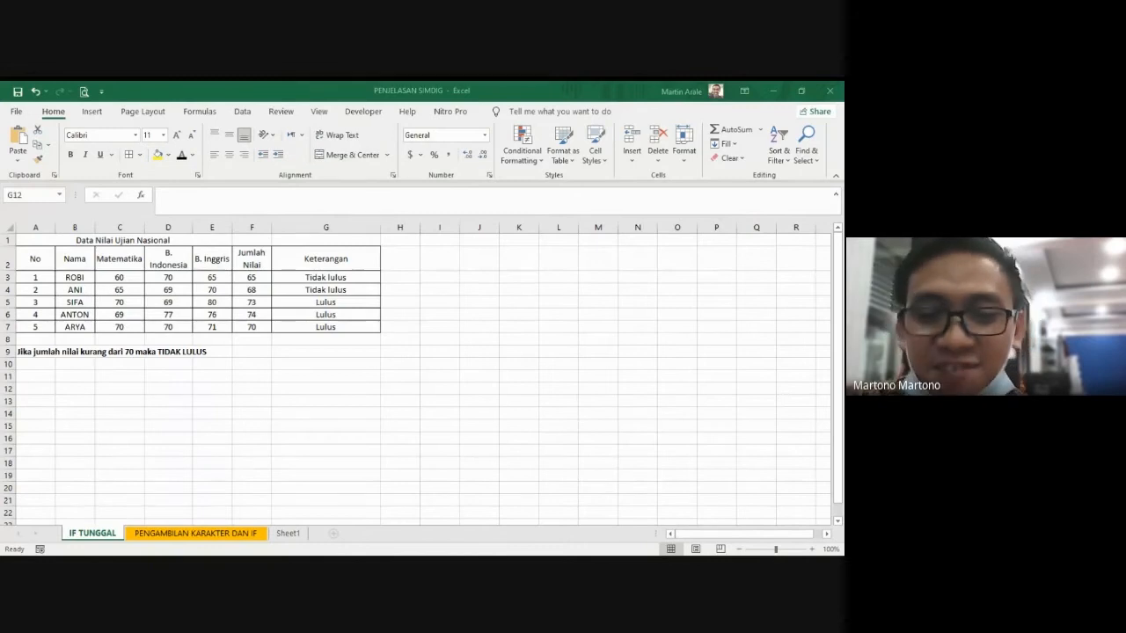
drag(356, 278, 357, 323)
key(Delete)
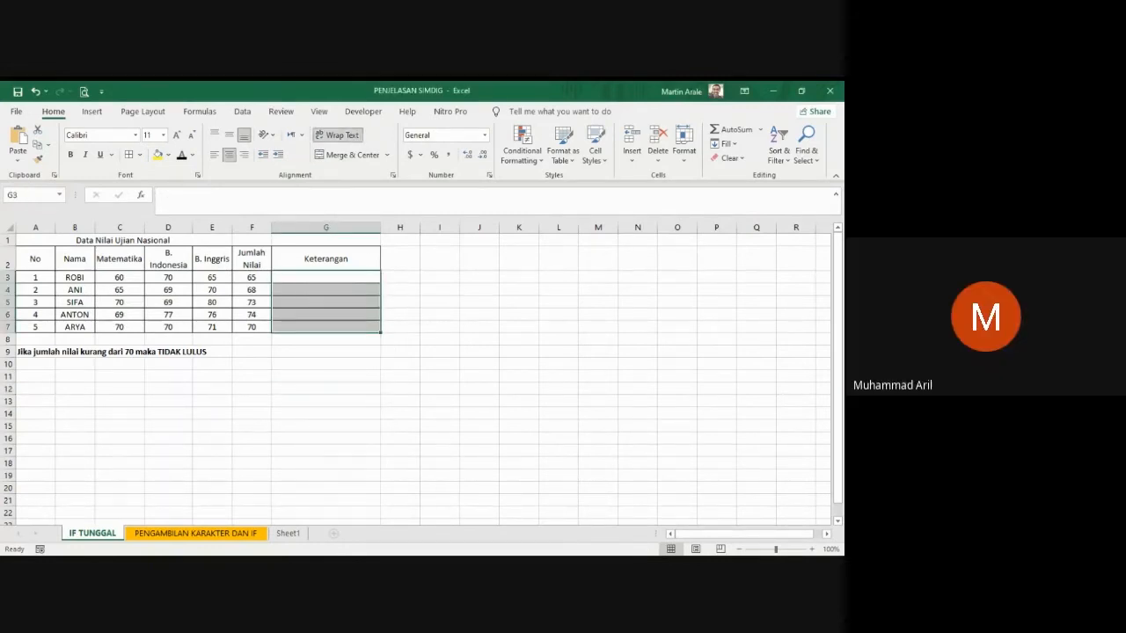
key(alt+Tab)
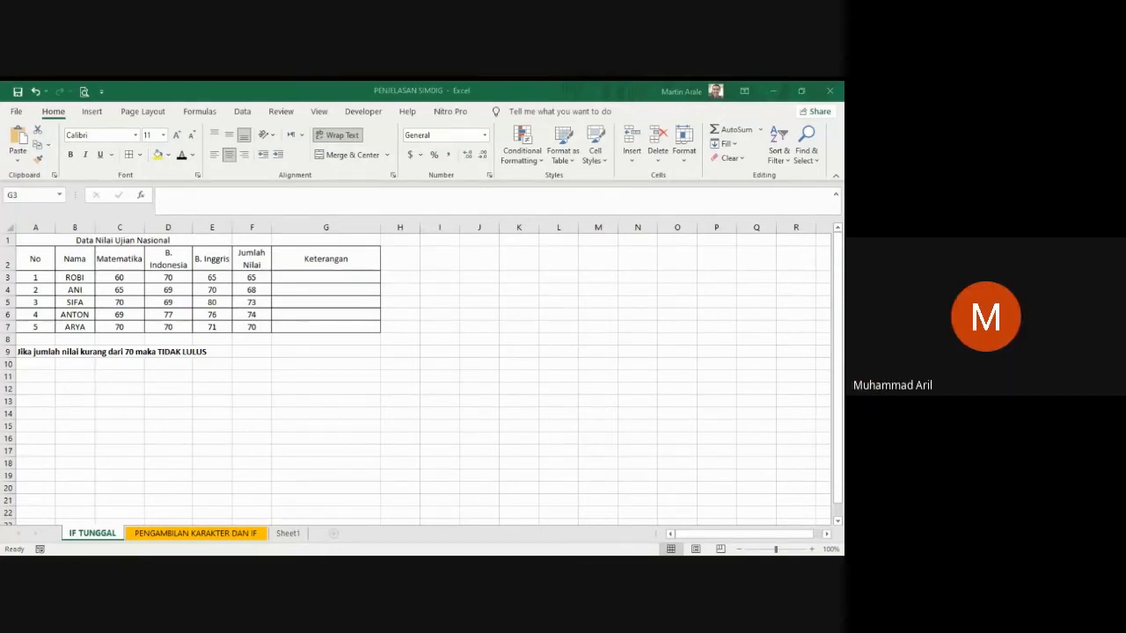
Step: Start an IF formula in G3 with the condition that the Jumlah Nilai in F3 is at least 70 (F3>=70)
click(350, 282)
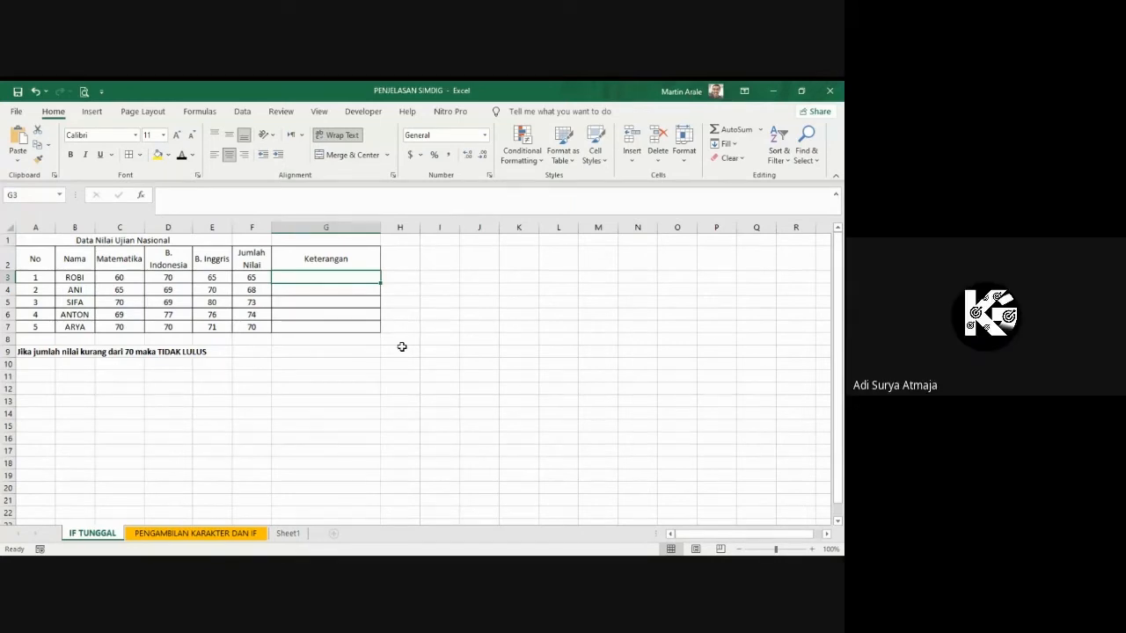
text(=)
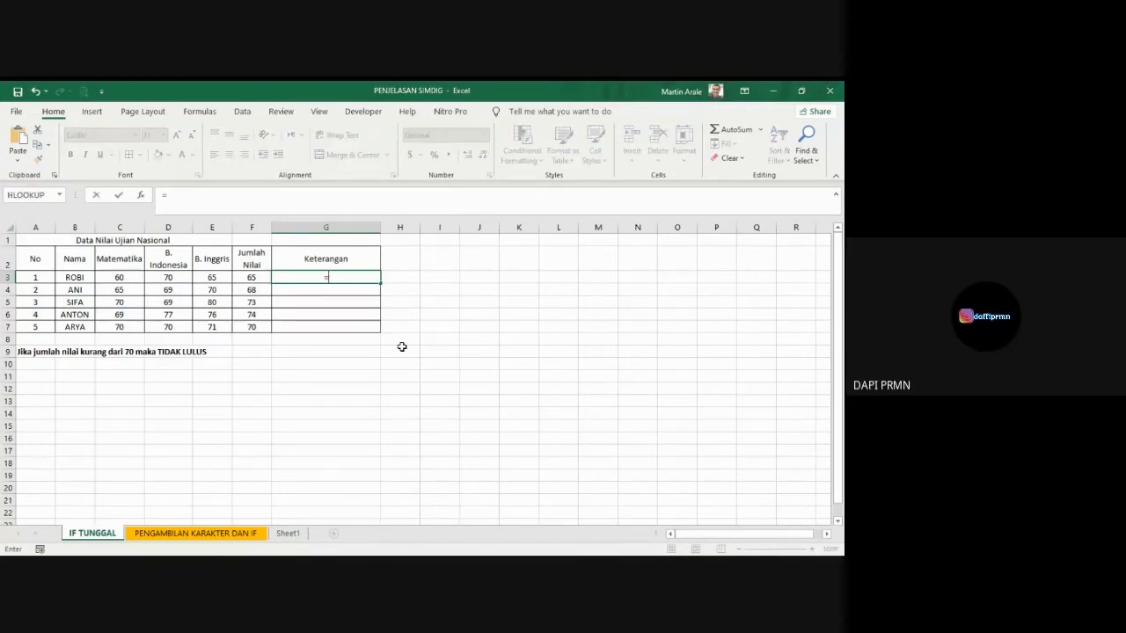
text(if()
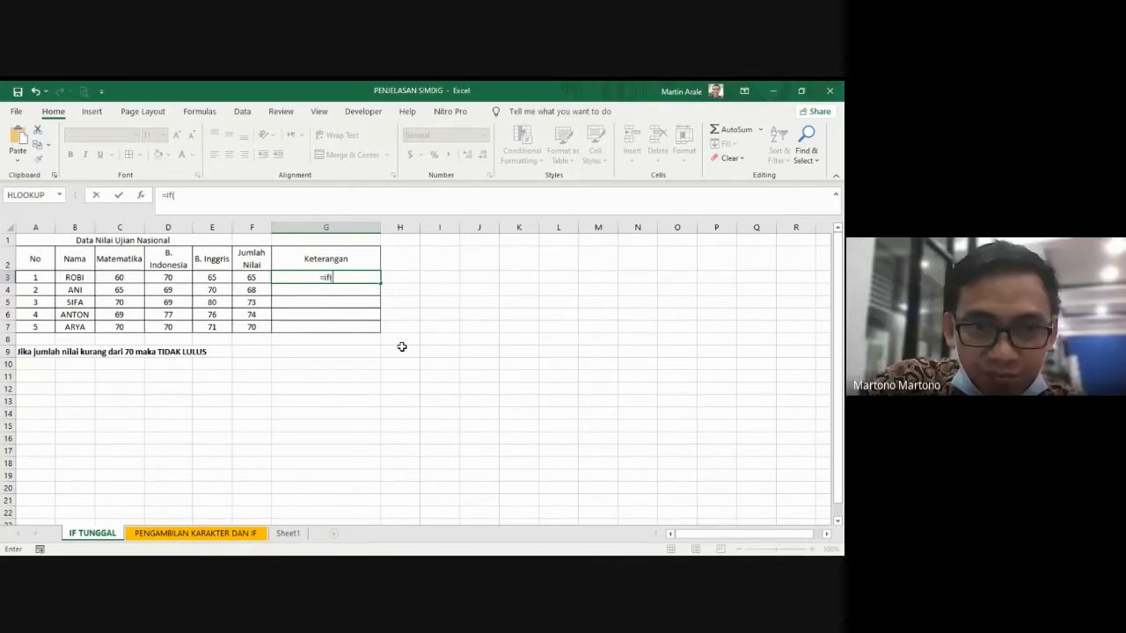
click(256, 278)
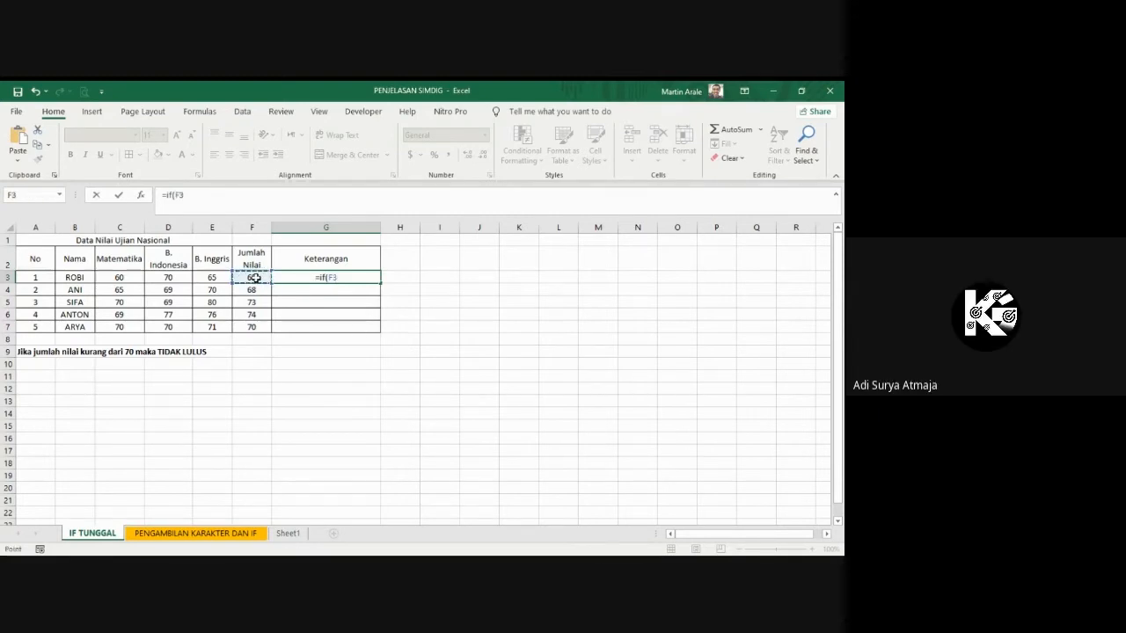
text(>=)
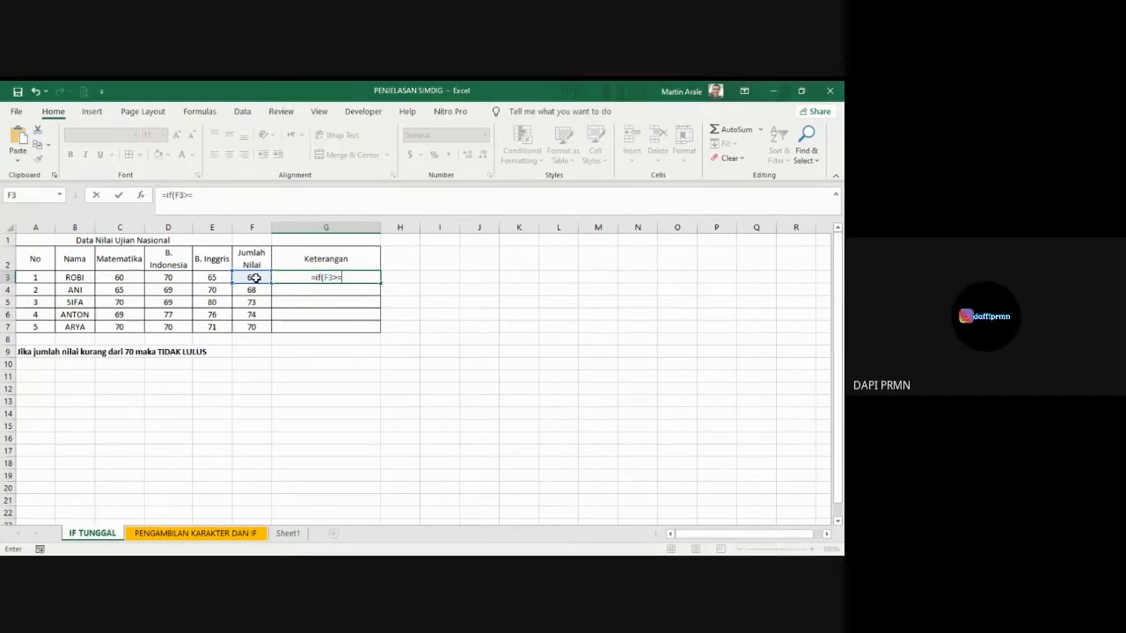
text(70,)
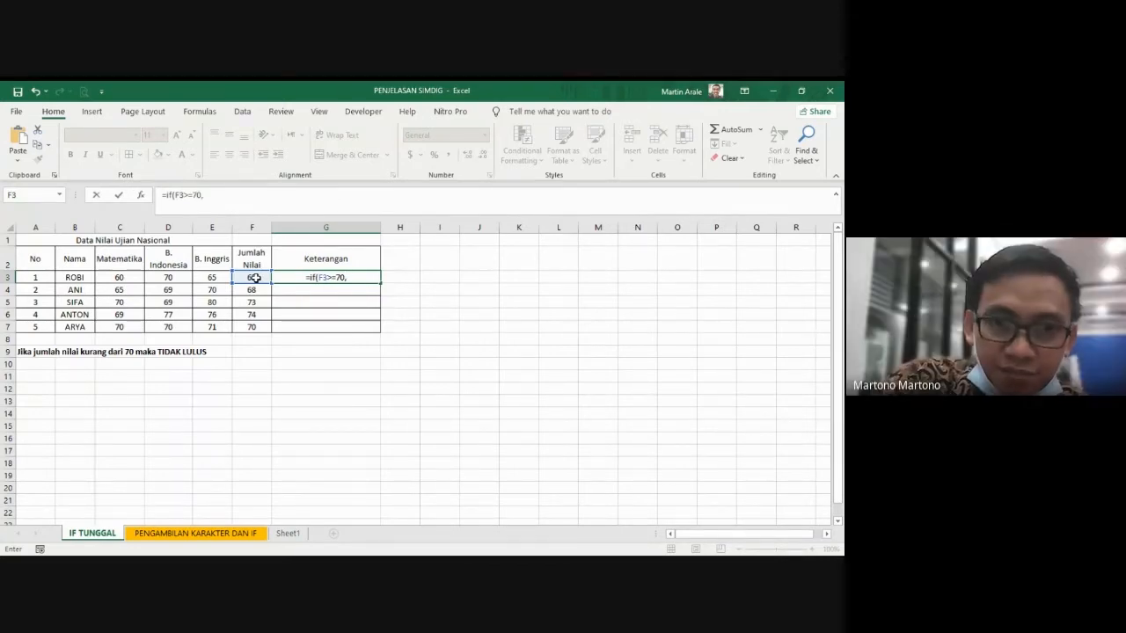
text(")
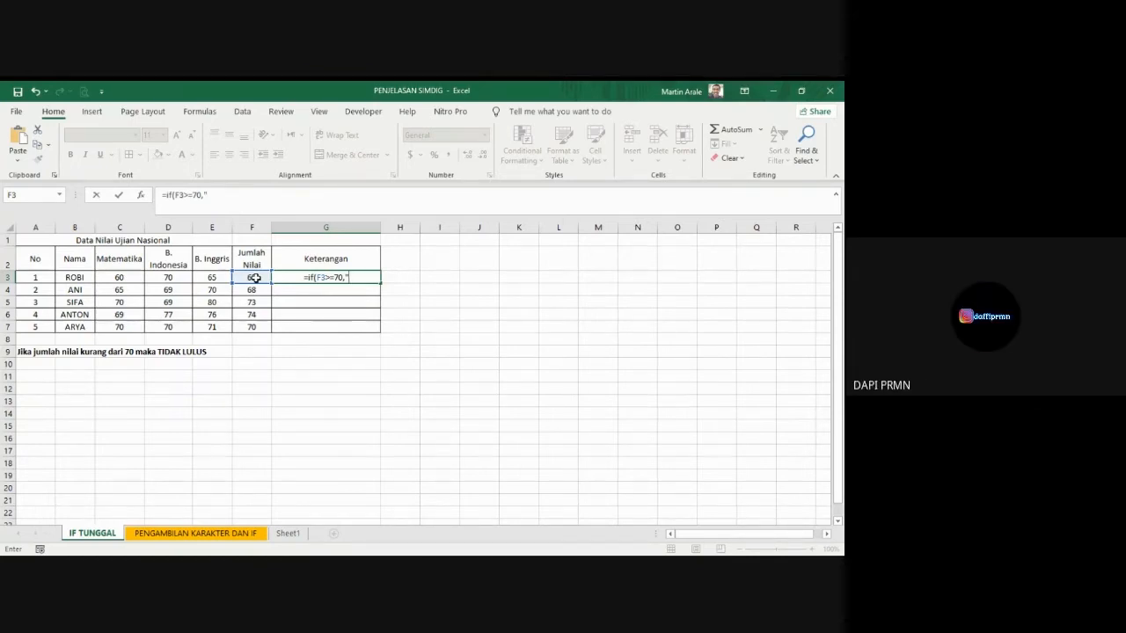
Step: Complete the F3>=70 formula in G3 with "Lulus" as the true result and "Tidak Lulus" as the false result
text(L)
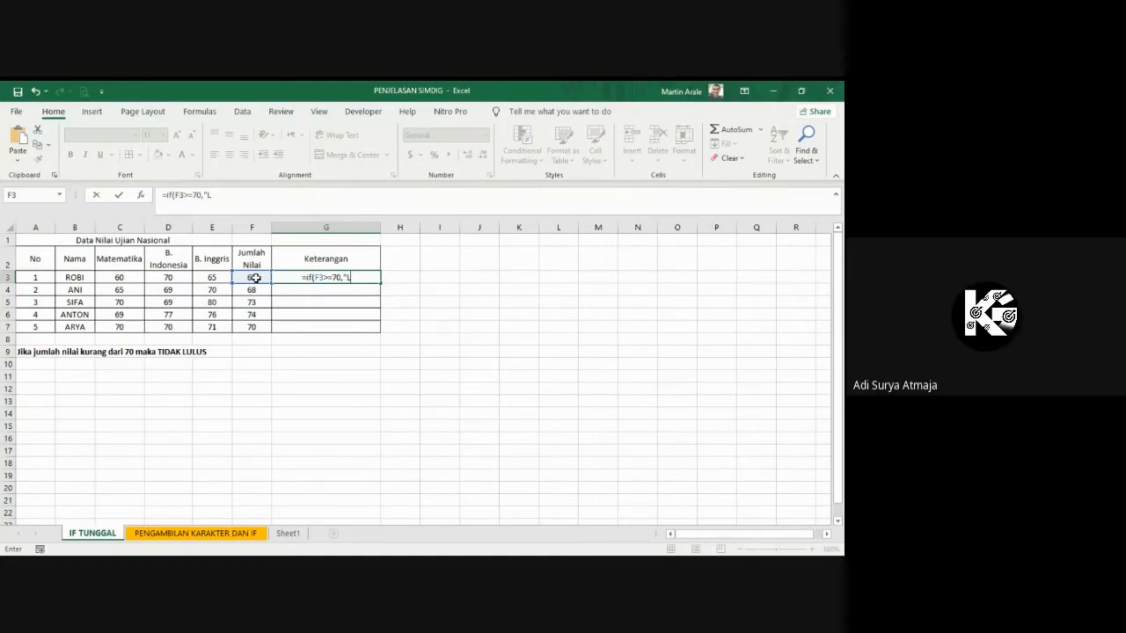
text(ulus)
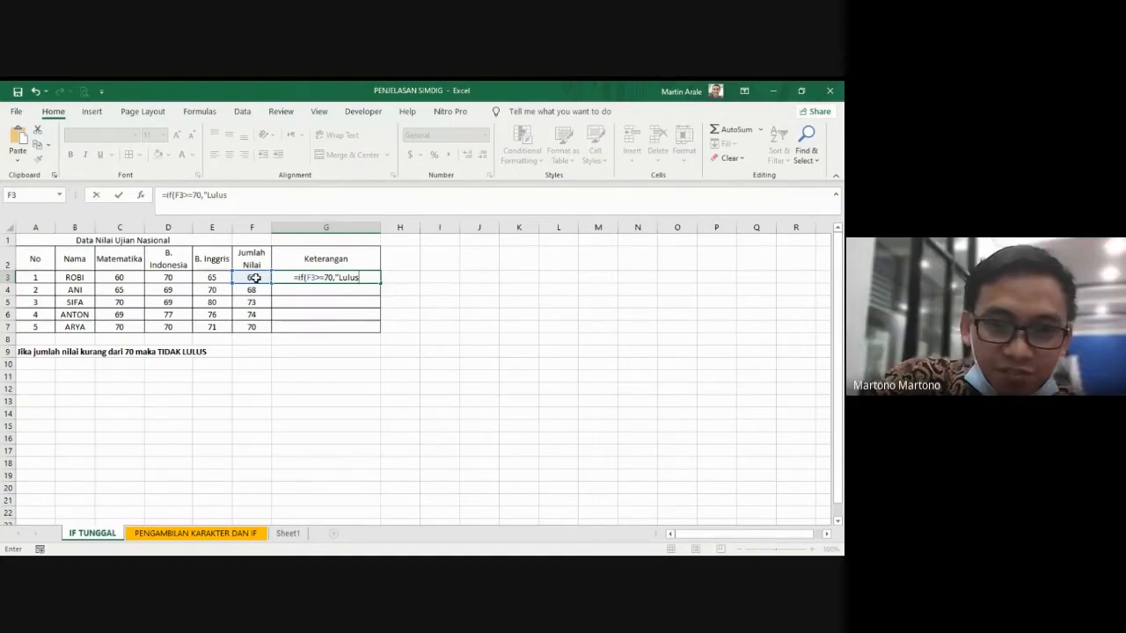
text(")
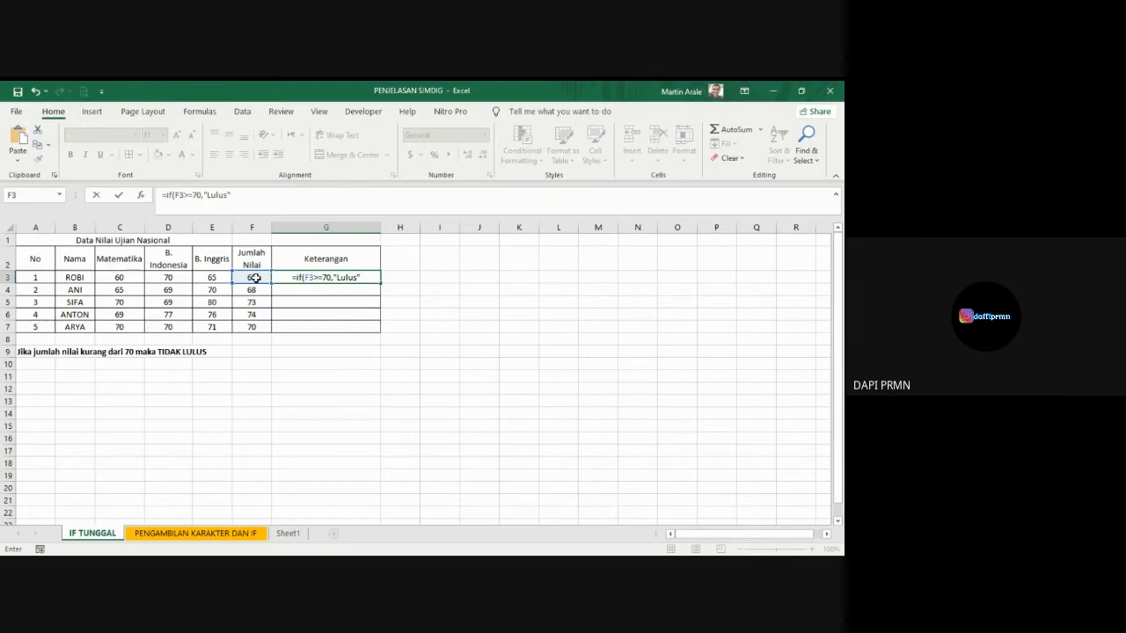
text(,)
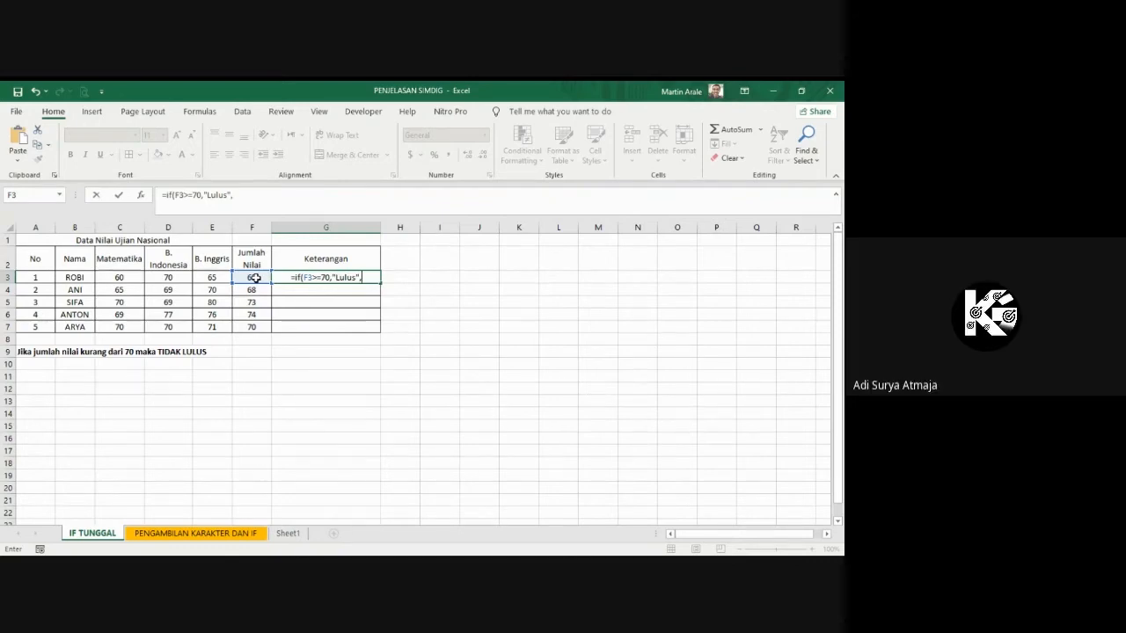
text("Tidak)
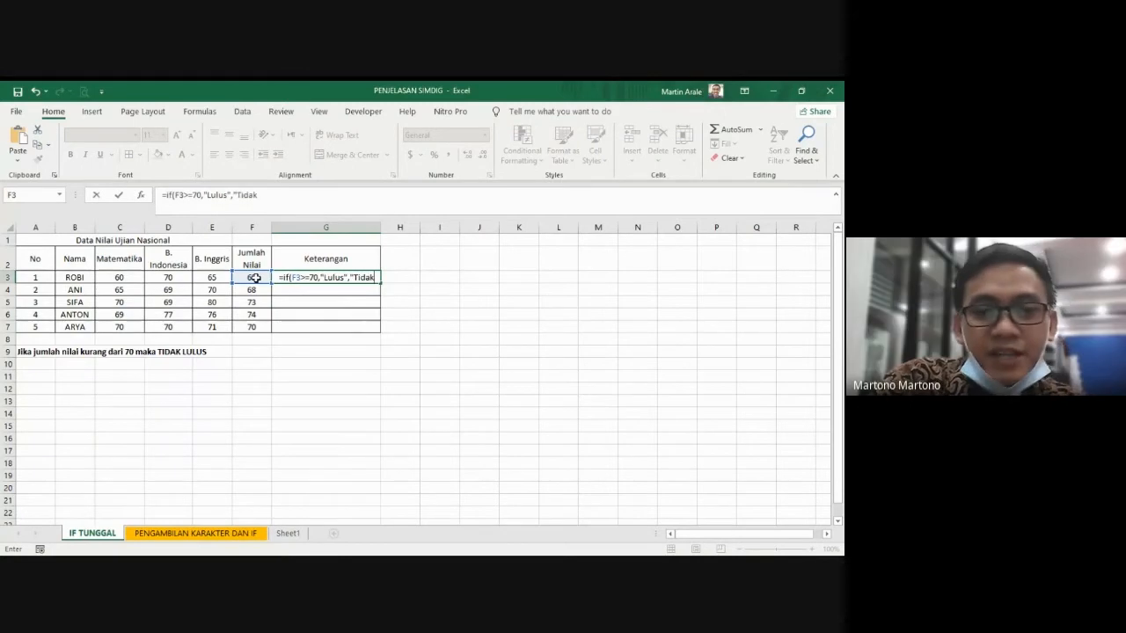
text( Lulus")
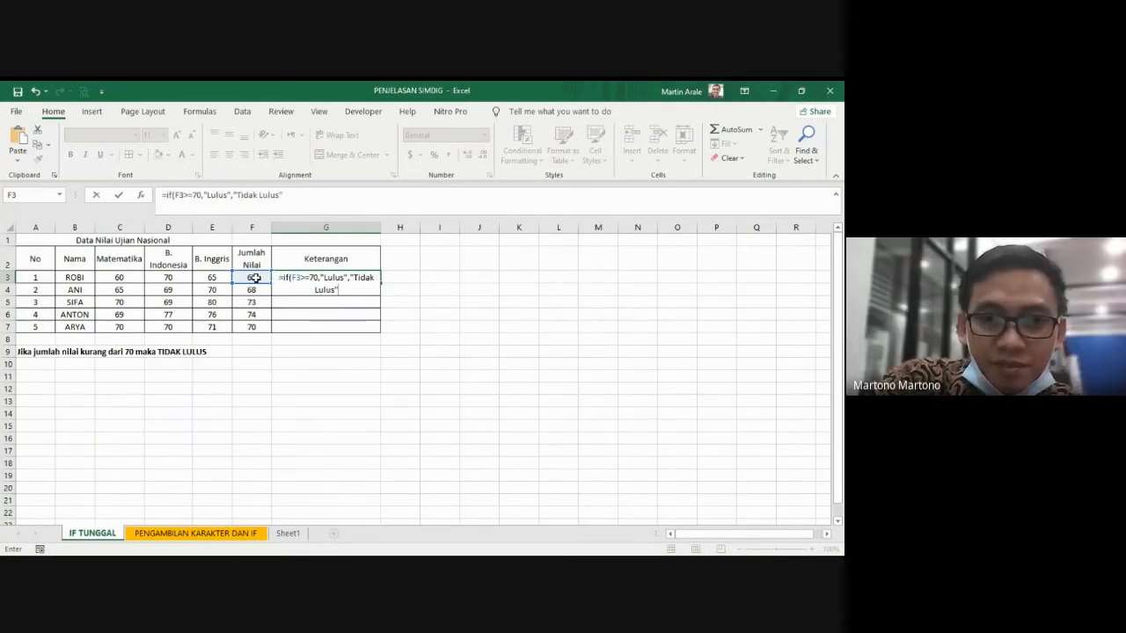
text())
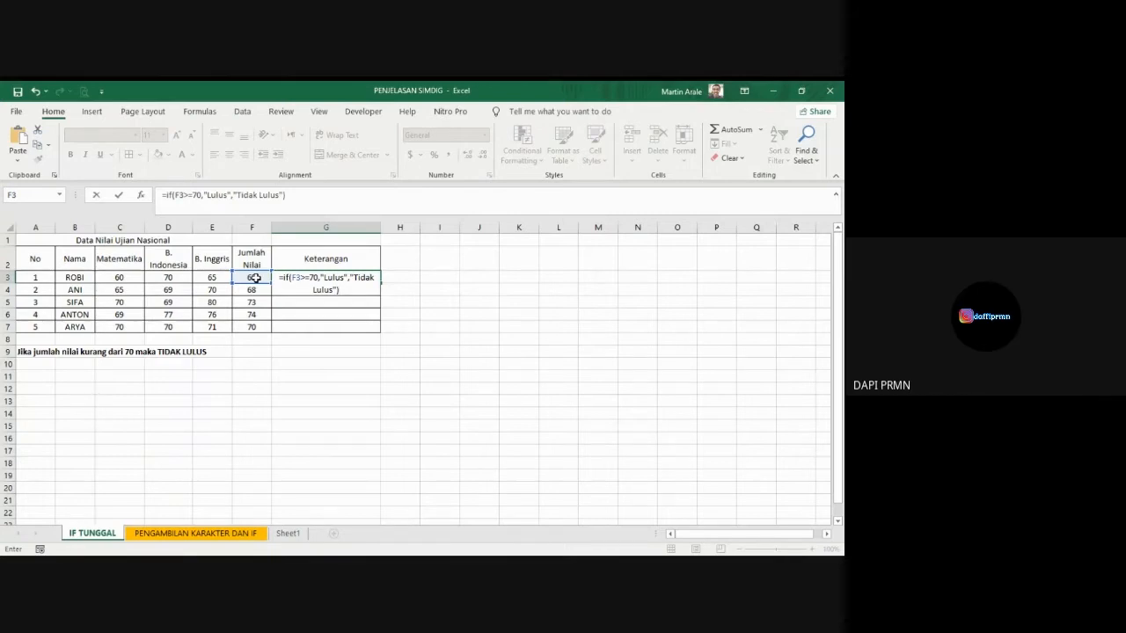
key(Return)
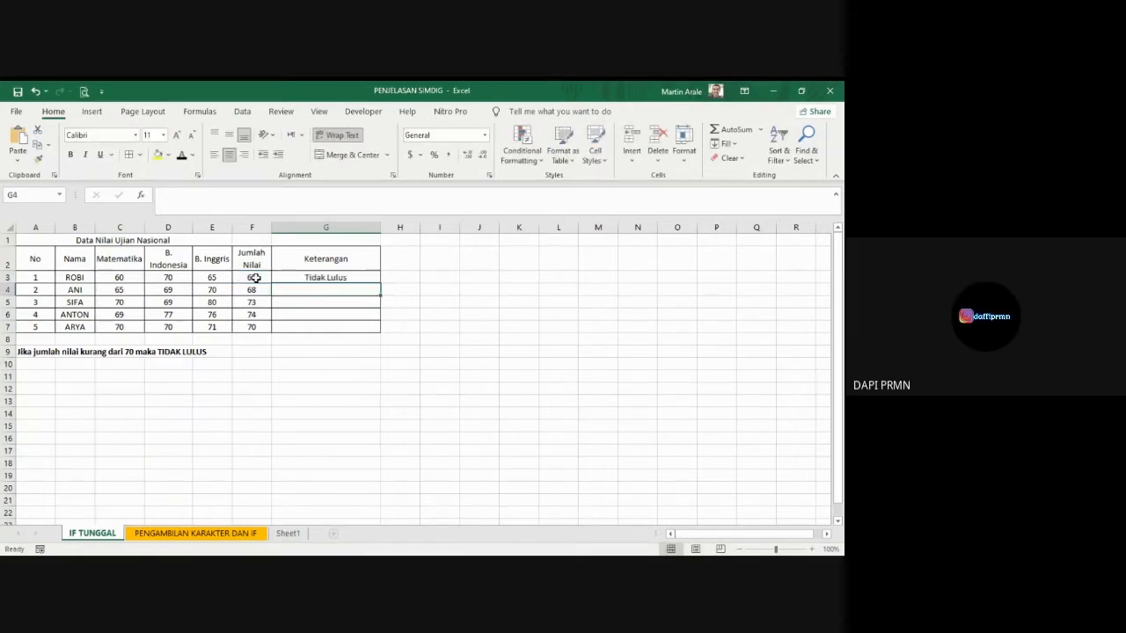
Step: Fill the F3>=70 formula from G3 down to G7 and reselect G3
click(319, 279)
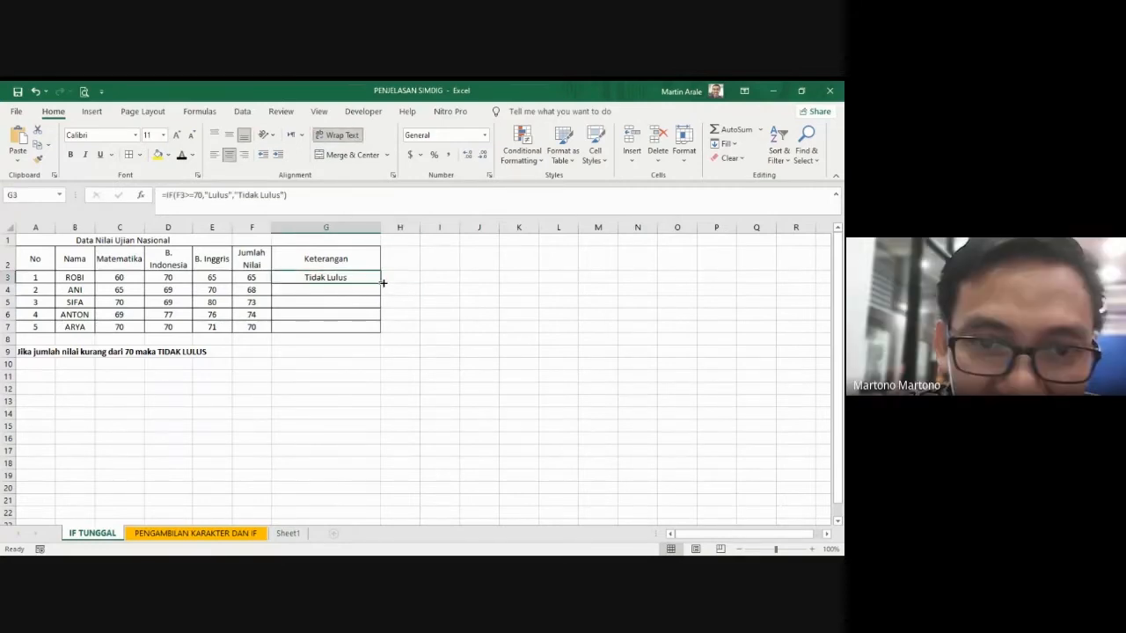
drag(383, 282, 380, 327)
click(444, 348)
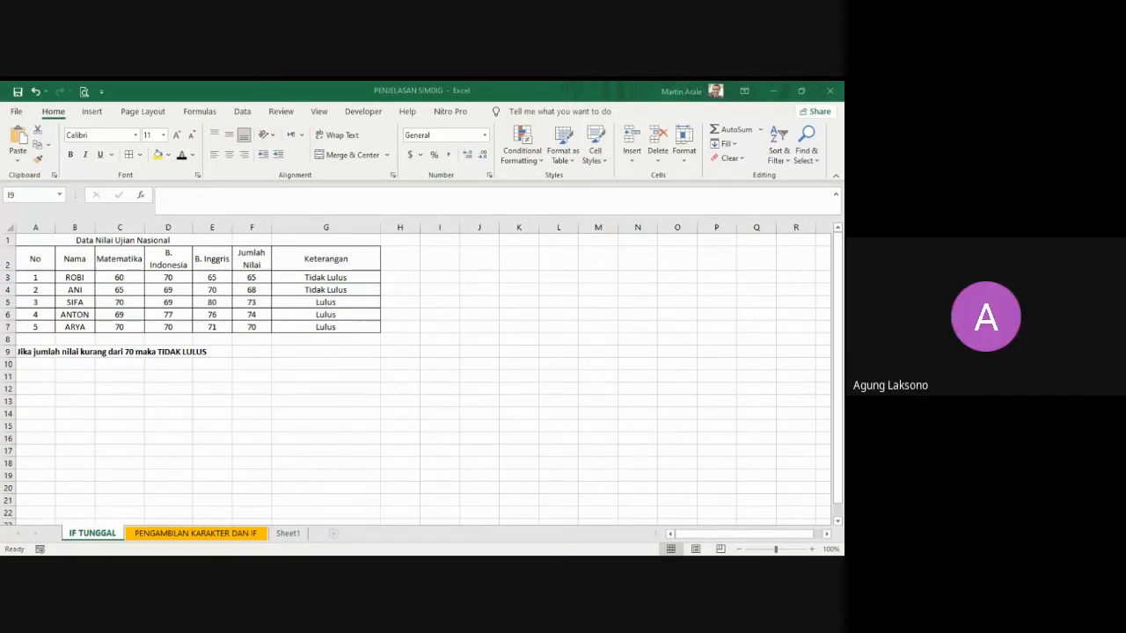
click(334, 280)
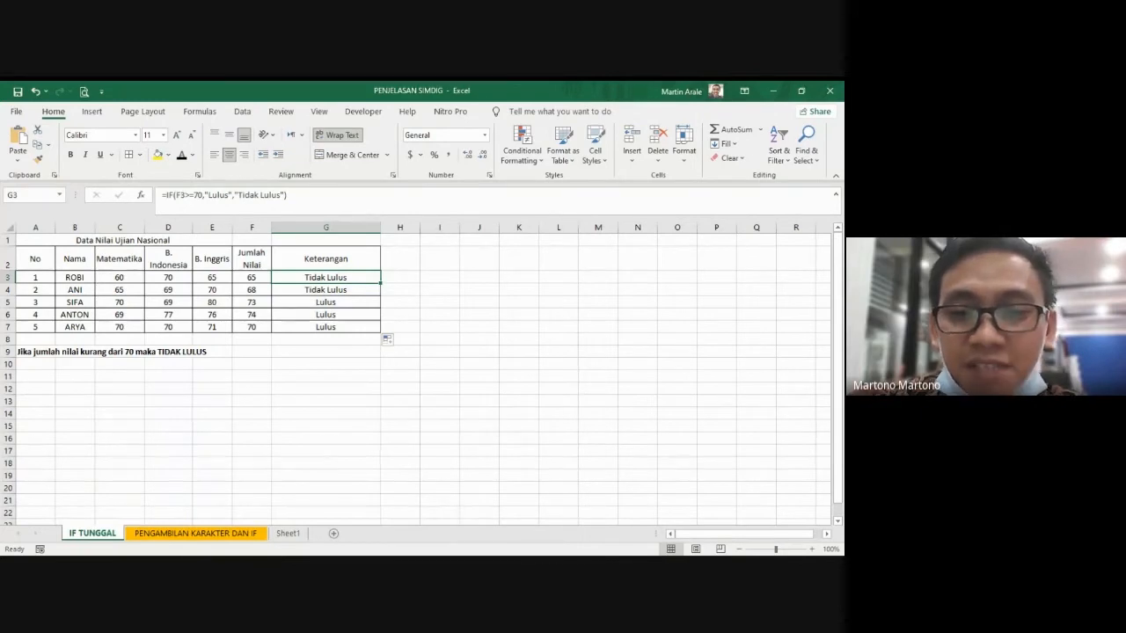
key(alt+Tab)
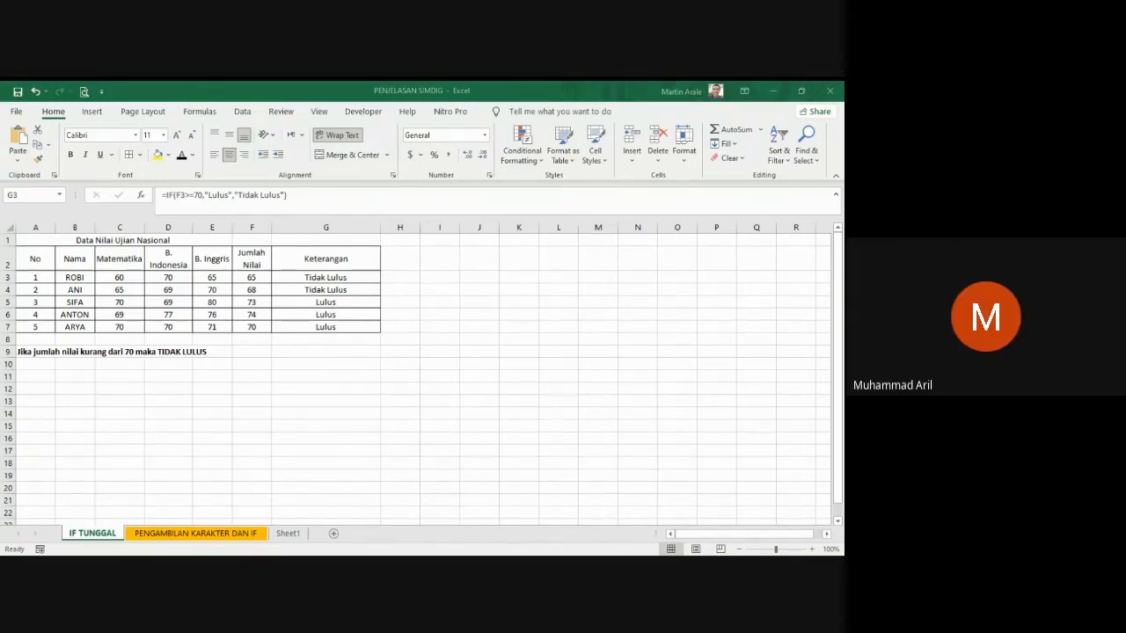
click(451, 496)
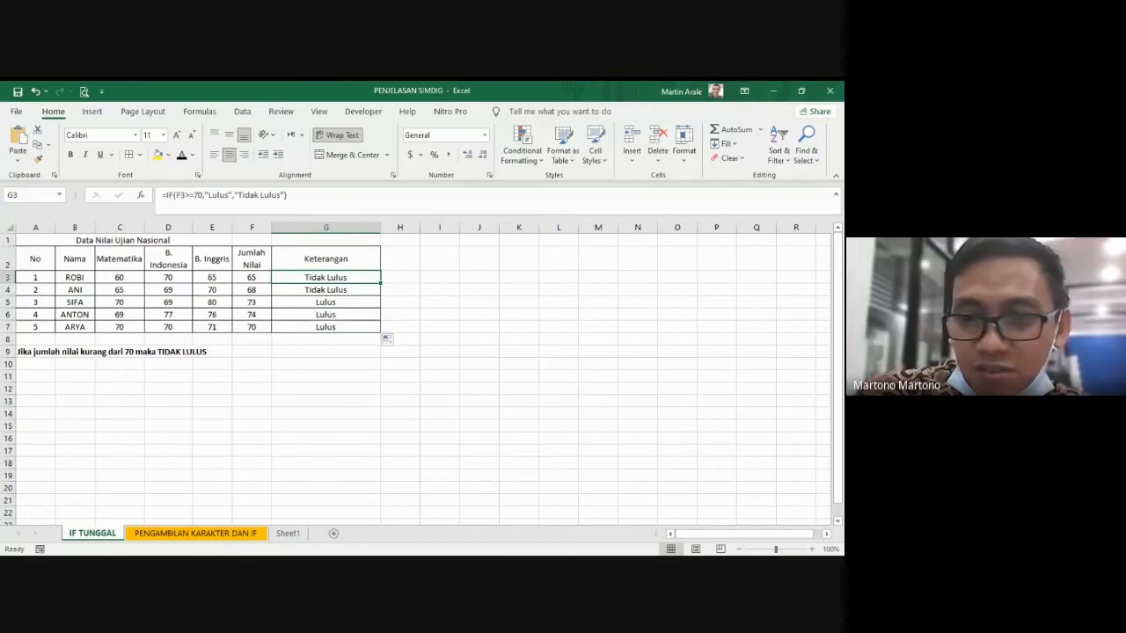
key(alt+Tab)
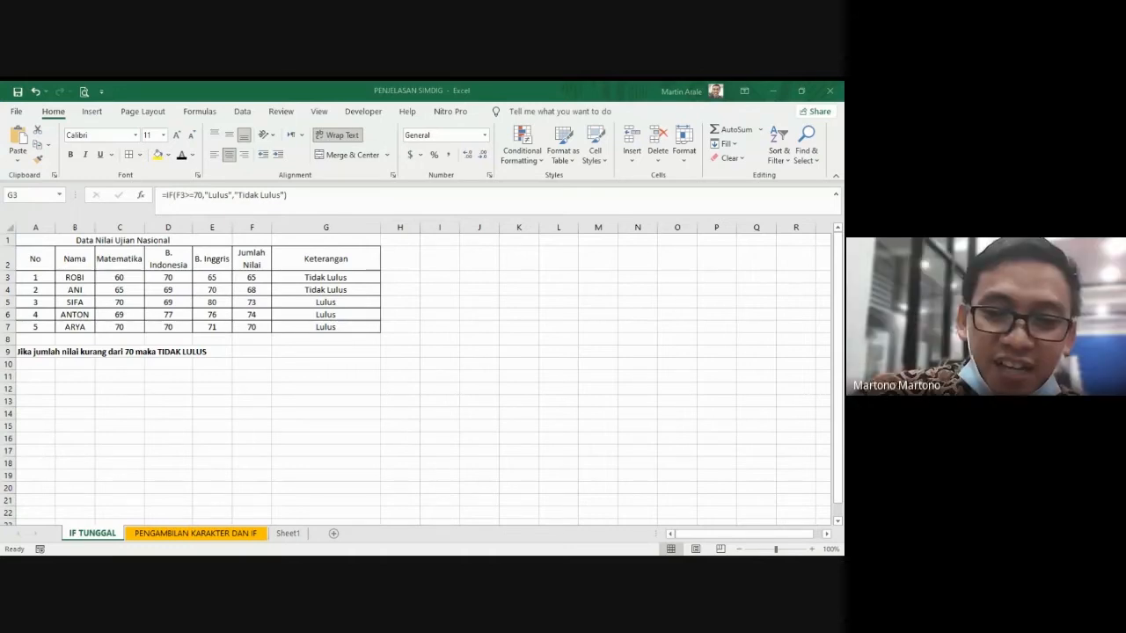
click(405, 478)
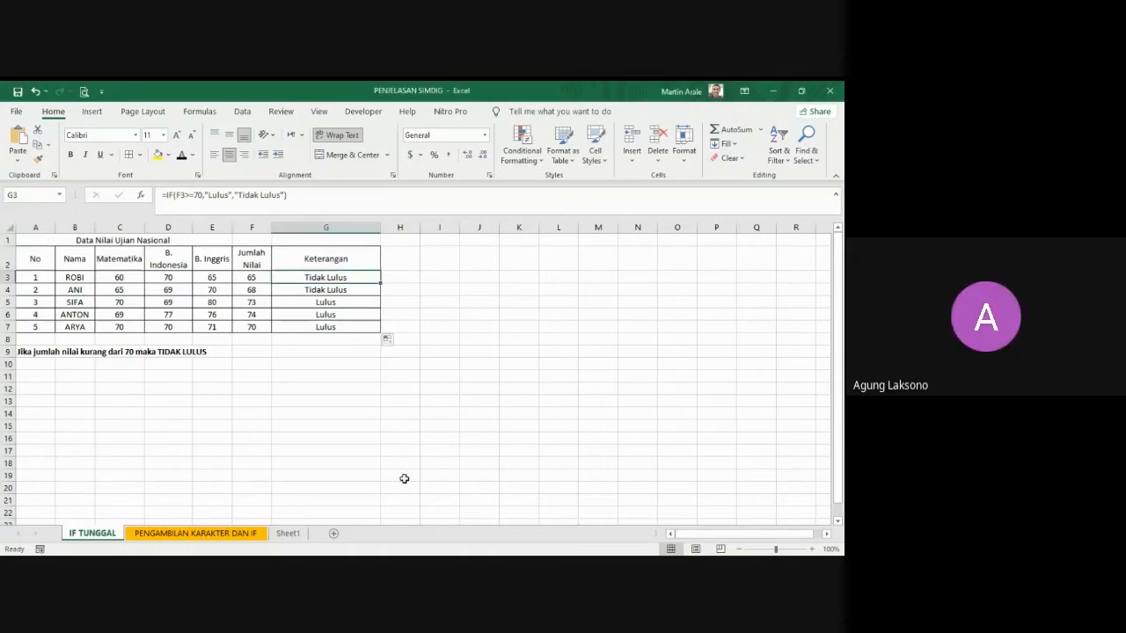
Step: Open the PENGAMBILAN KARAKTER DAN IF sheet and select the first empty PROGRAM STUDI cell, D13
click(201, 534)
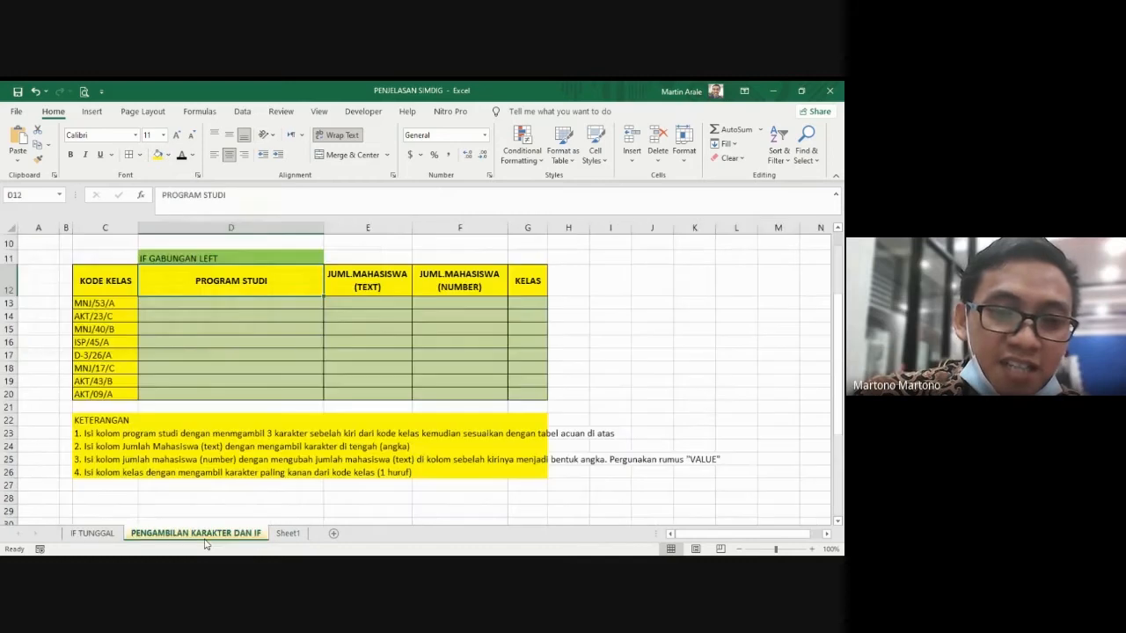
click(607, 407)
click(224, 296)
click(221, 331)
scroll(229, 335, up, 3)
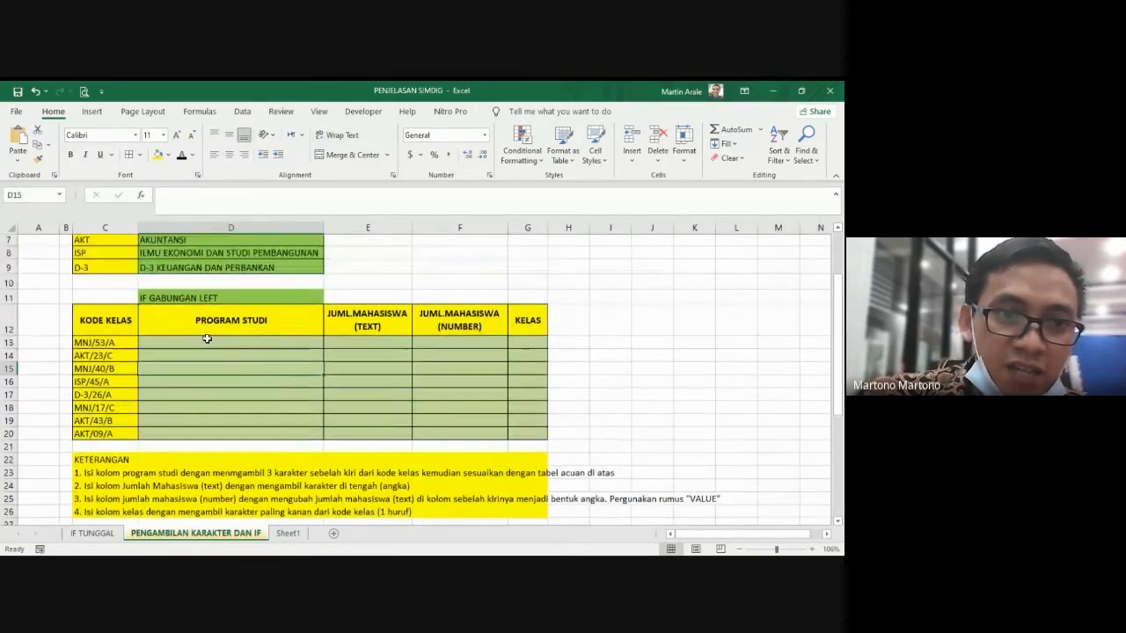
scroll(260, 331, down, 1)
click(253, 380)
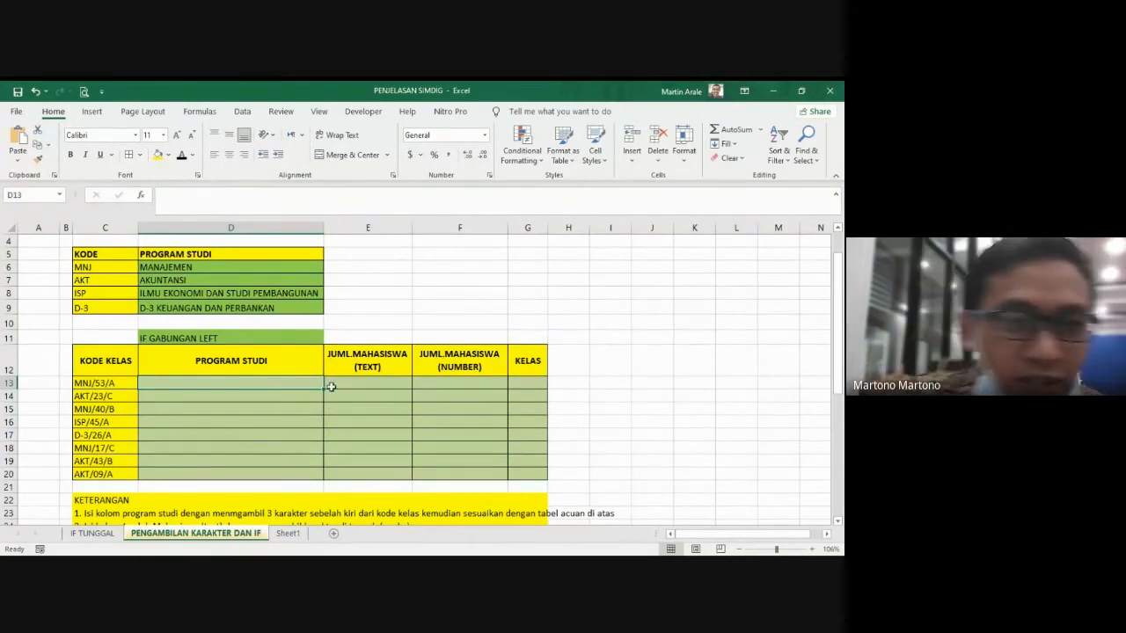
Step: Examine the reference table that pairs each KODE with its PROGRAM STUDI above the class code table
click(132, 278)
drag(91, 257, 181, 286)
click(116, 278)
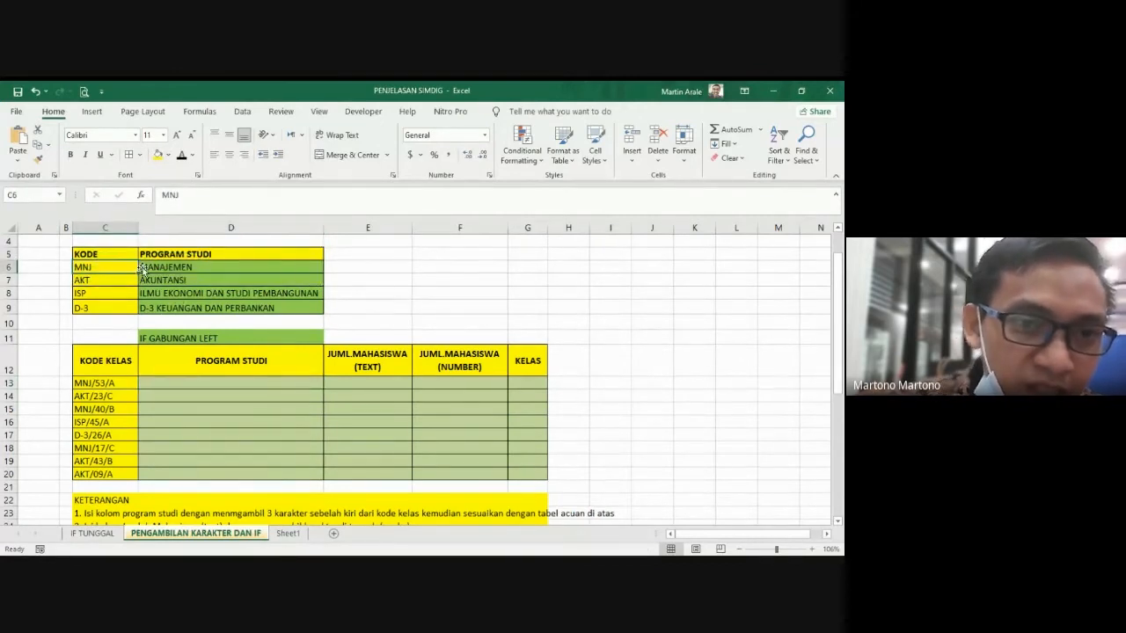
click(205, 270)
drag(126, 270, 126, 299)
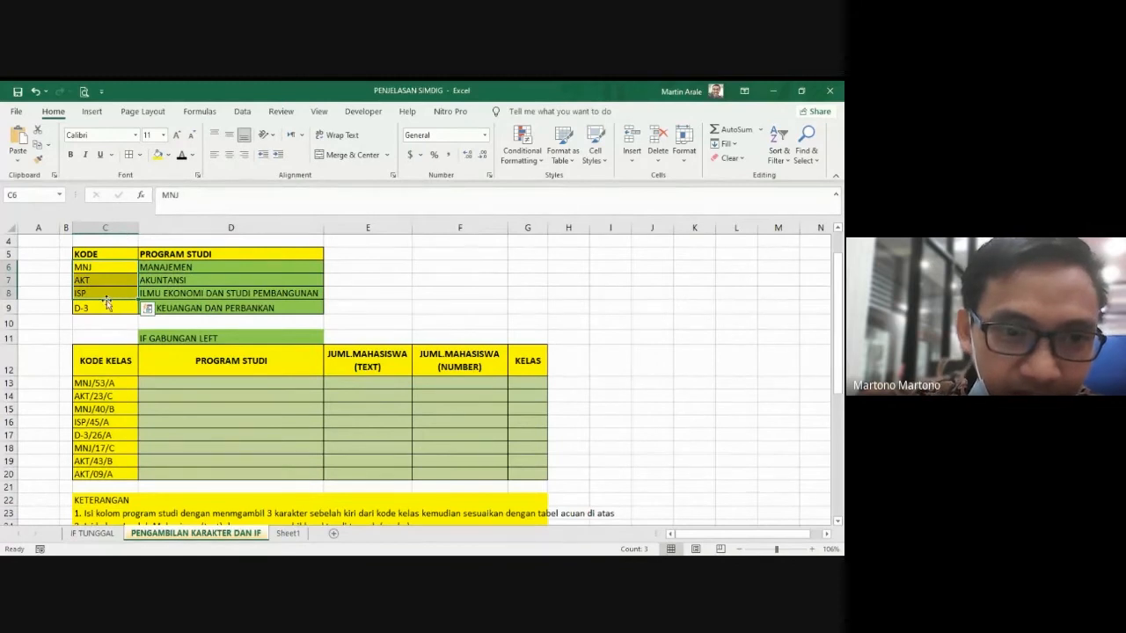
drag(88, 255, 222, 313)
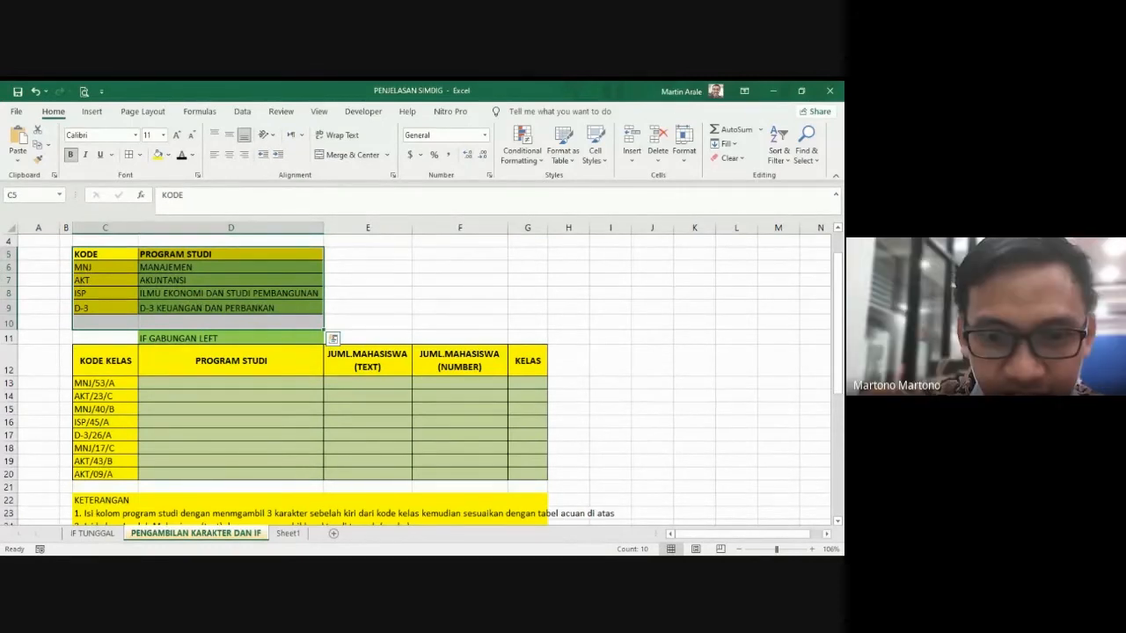
Step: Examine the KODE and PROGRAM STUDI reference table and the class code table below it
click(146, 336)
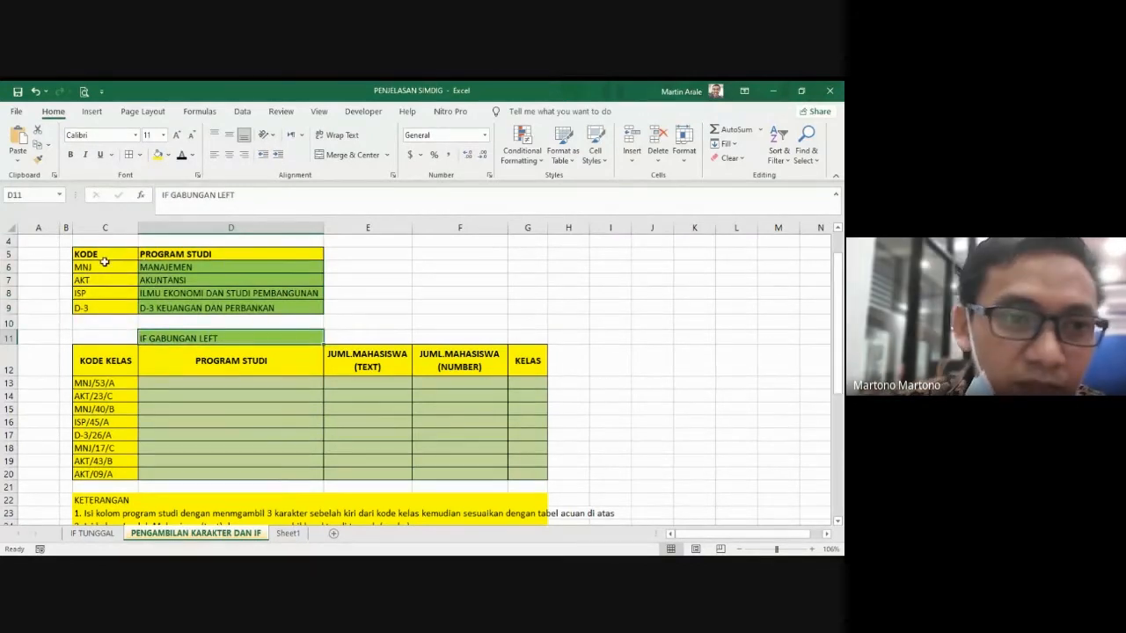
drag(103, 255, 100, 305)
drag(191, 255, 191, 307)
drag(88, 267, 147, 290)
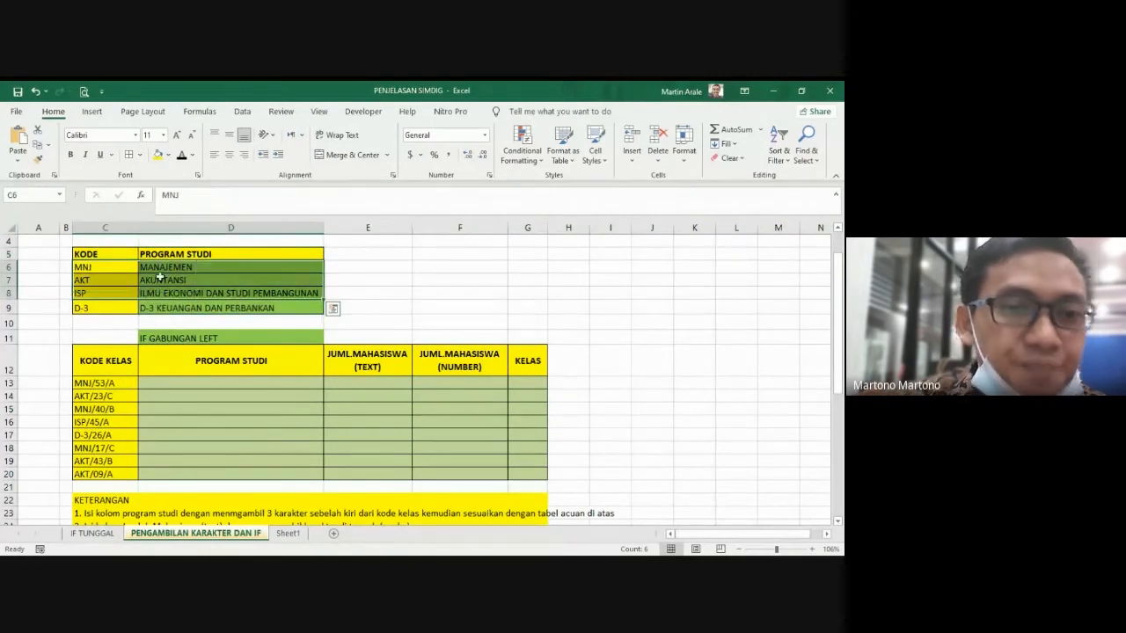
click(193, 389)
drag(123, 368, 497, 462)
click(327, 442)
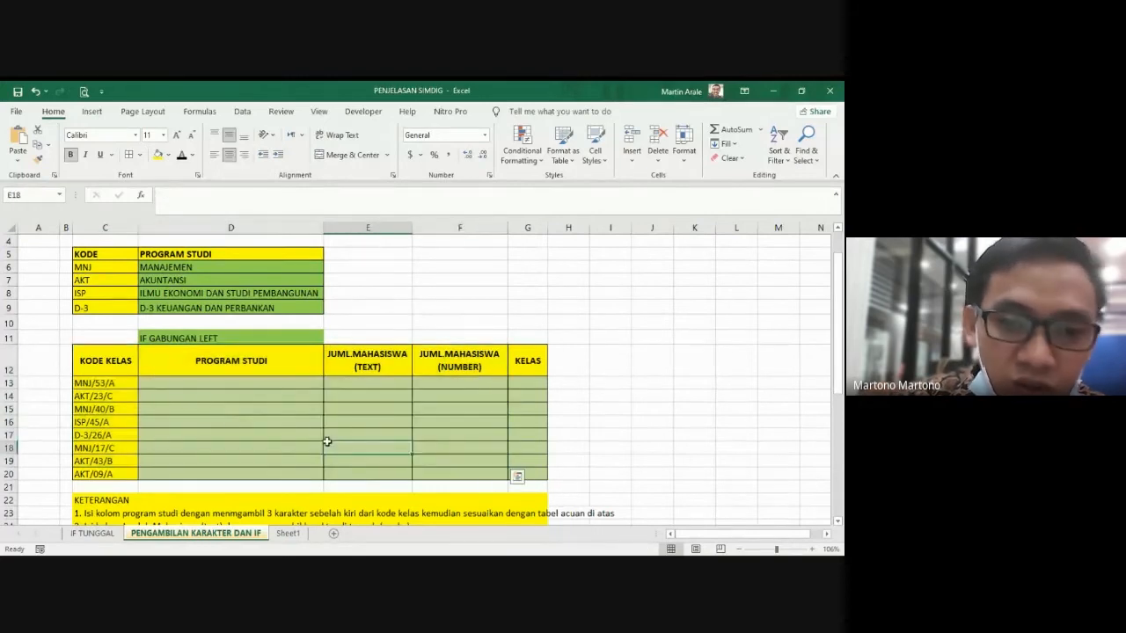
click(214, 396)
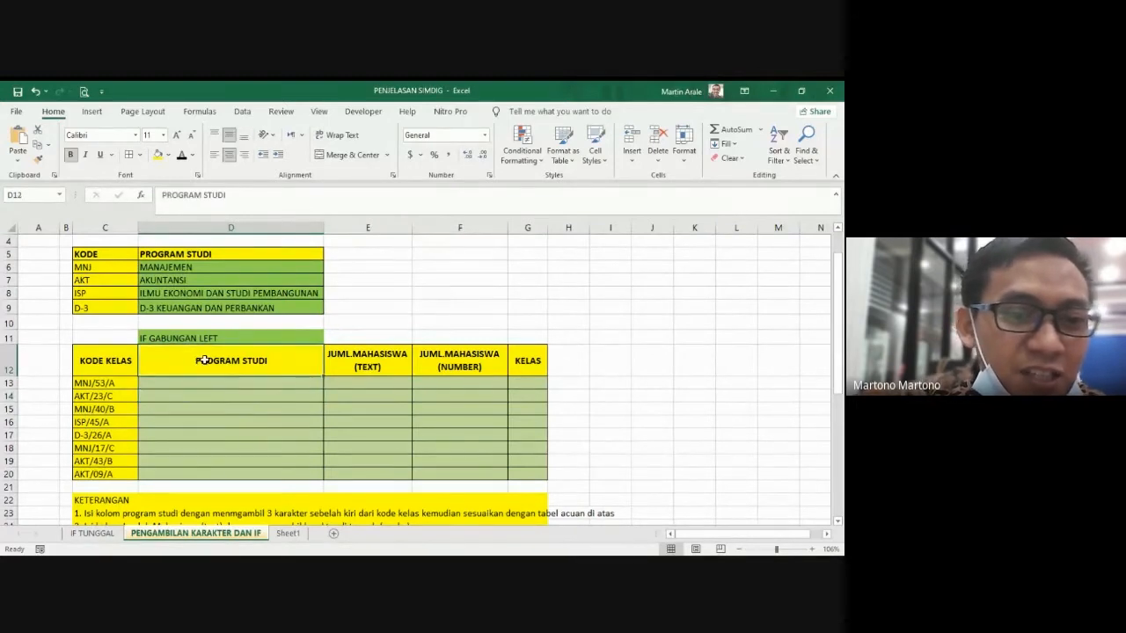
Step: Read the KETERANGAN instructions below the class code table for filling each column
scroll(203, 360, down, 1)
scroll(136, 467, down, 1)
scroll(138, 465, up, 1)
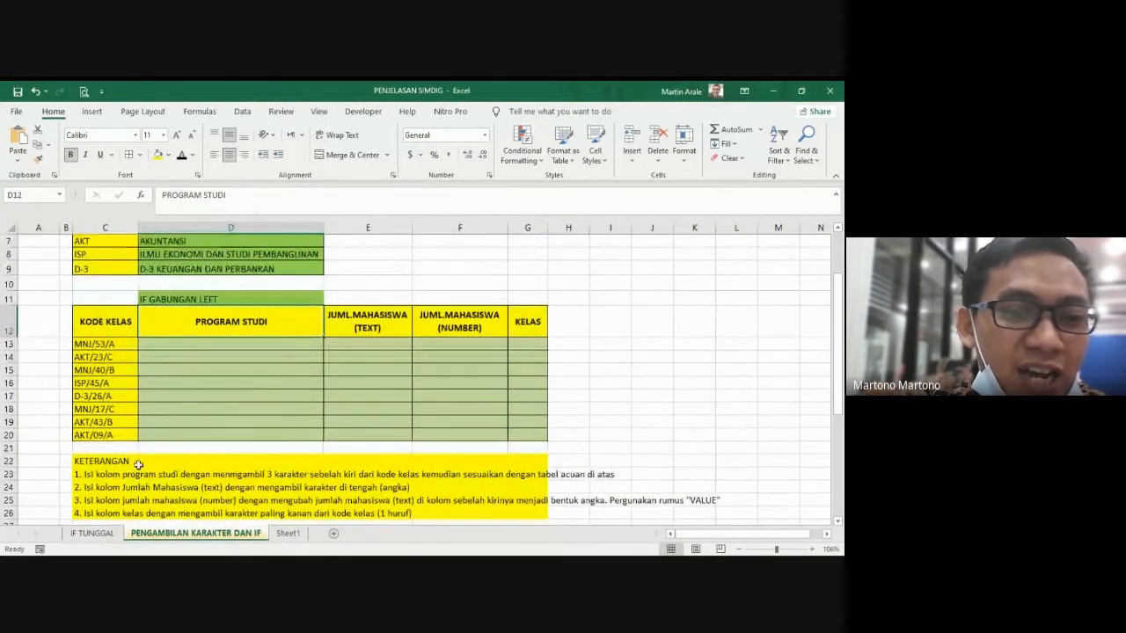
click(156, 476)
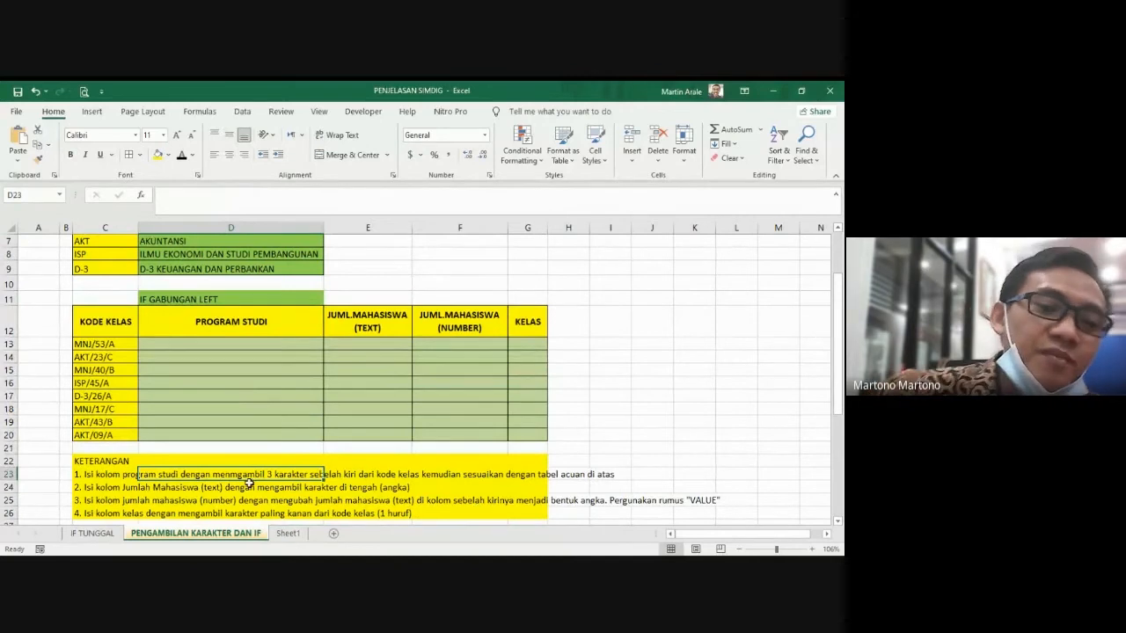
scroll(162, 449, down, 1)
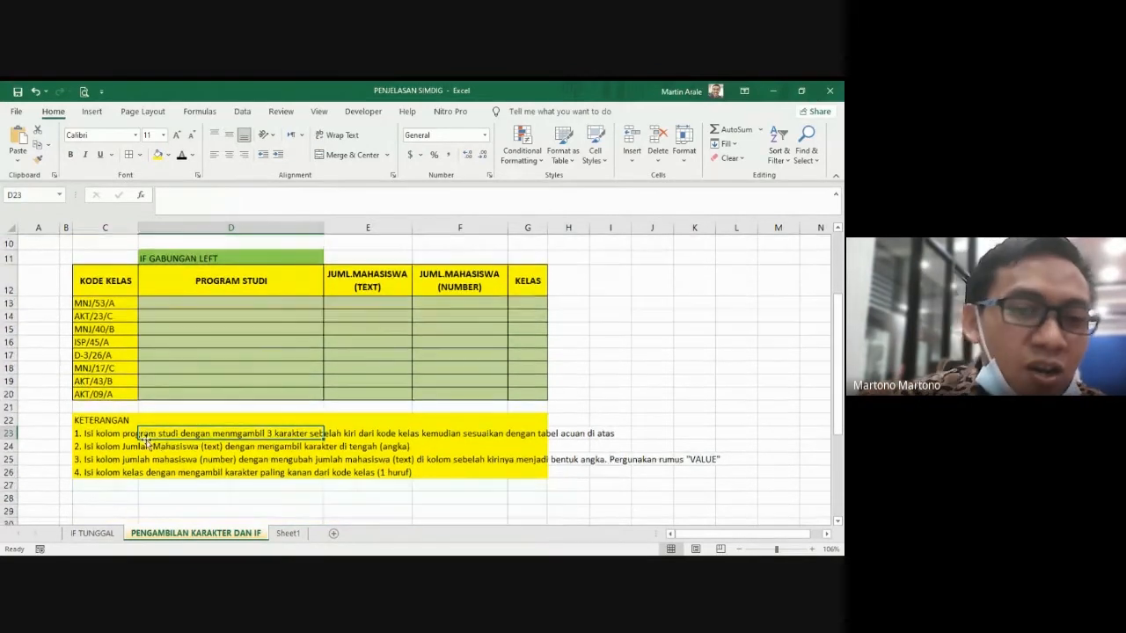
scroll(154, 446, up, 1)
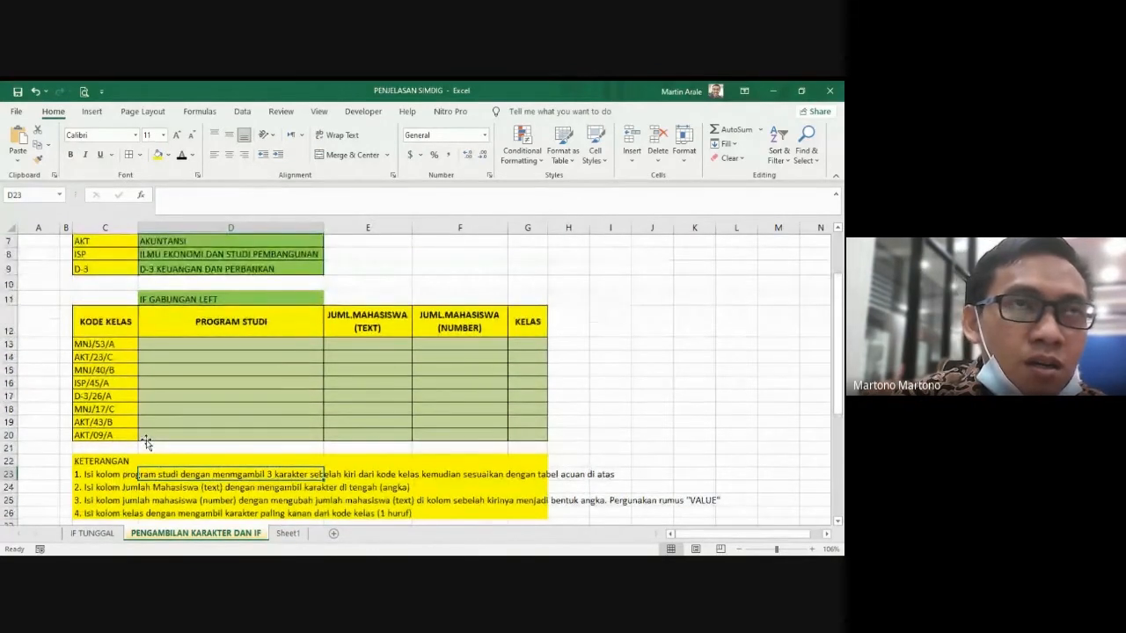
click(309, 422)
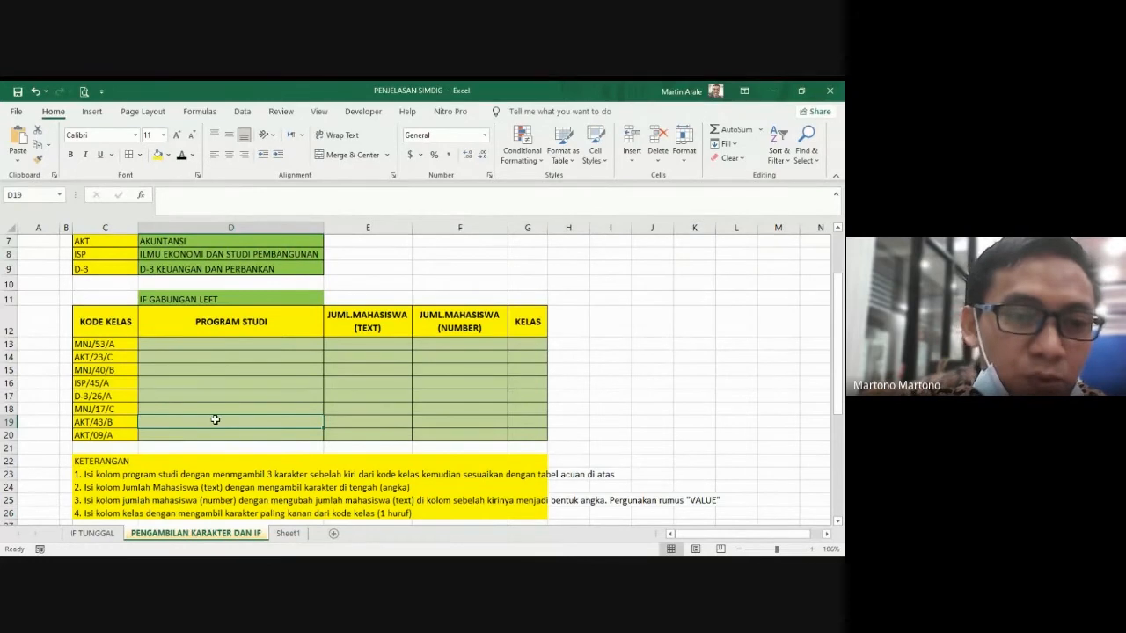
Step: Examine the class codes in the KODE KELAS column against the empty PROGRAM STUDI column and the reference table
click(233, 323)
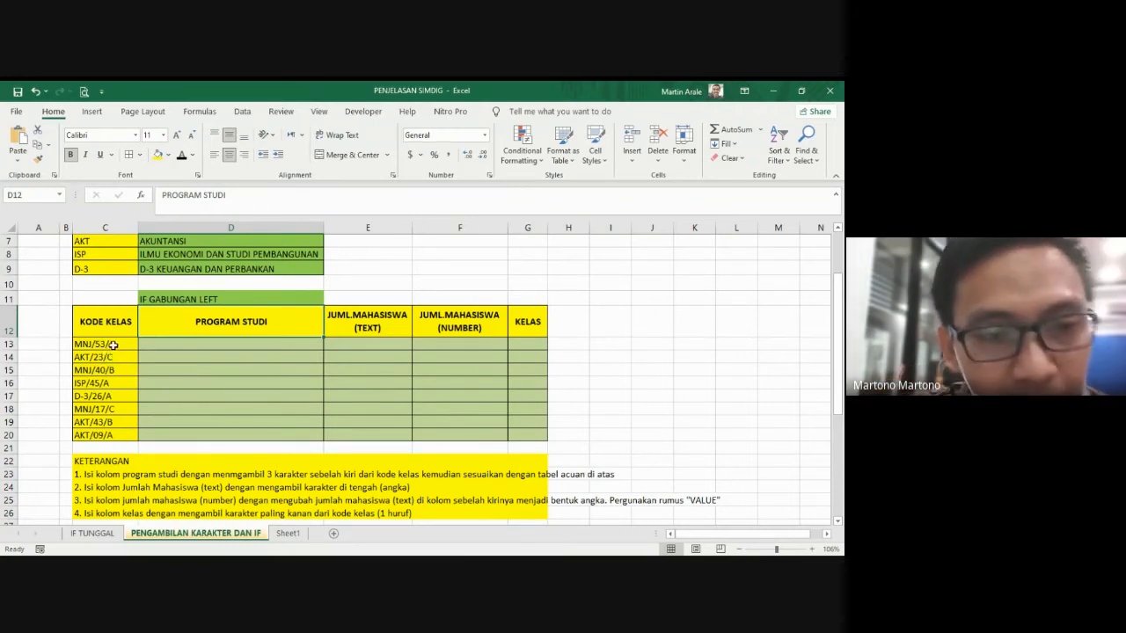
click(202, 342)
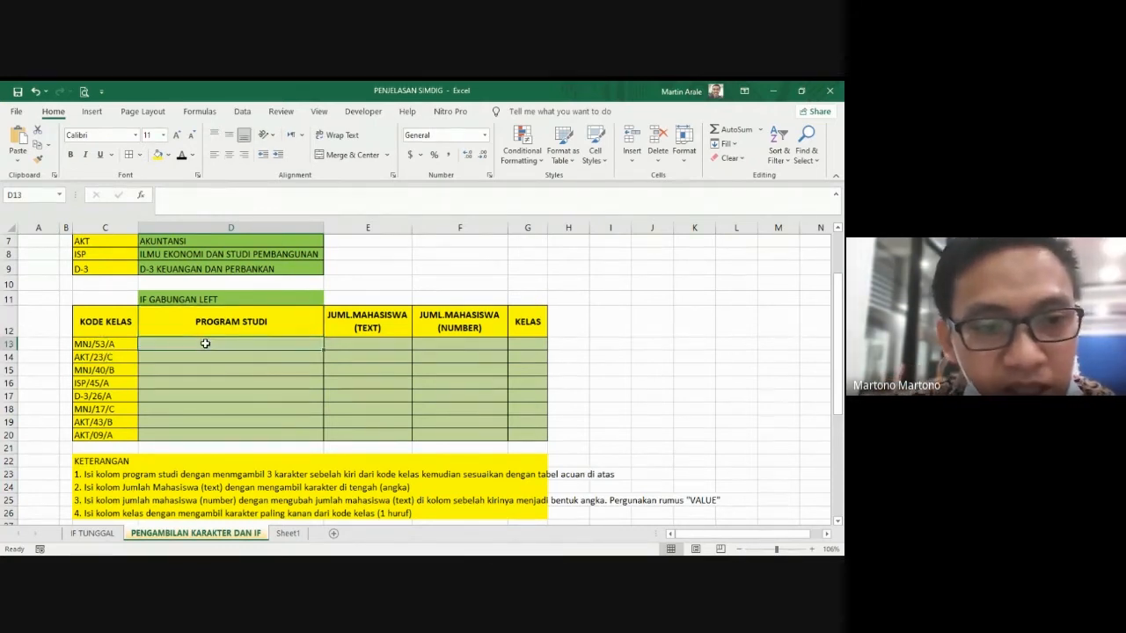
click(114, 342)
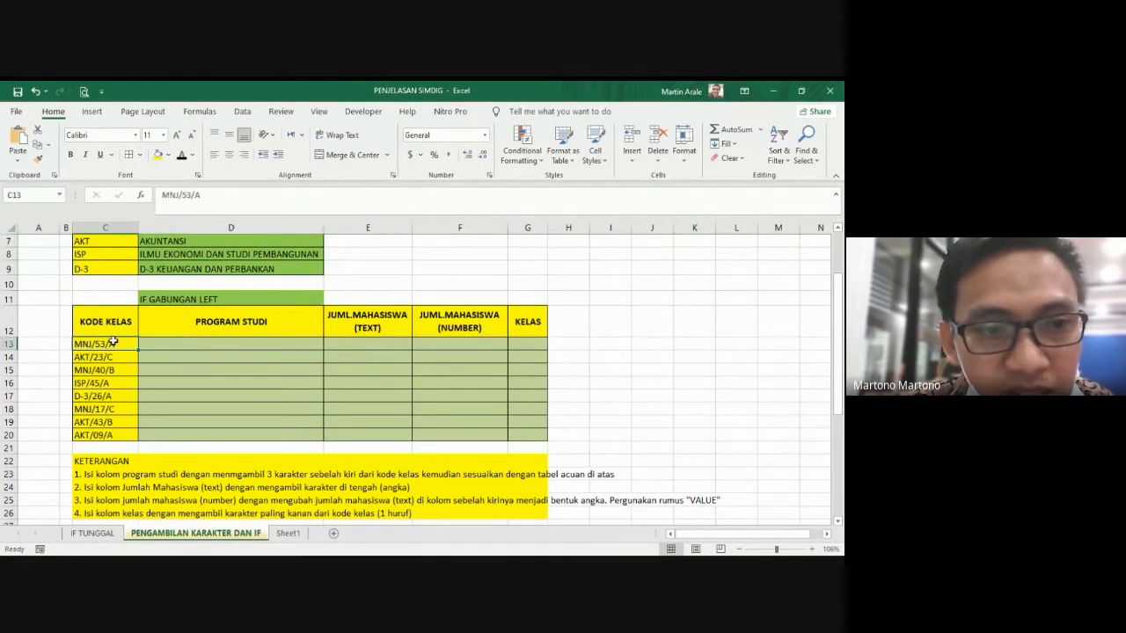
scroll(151, 352, up, 2)
click(165, 386)
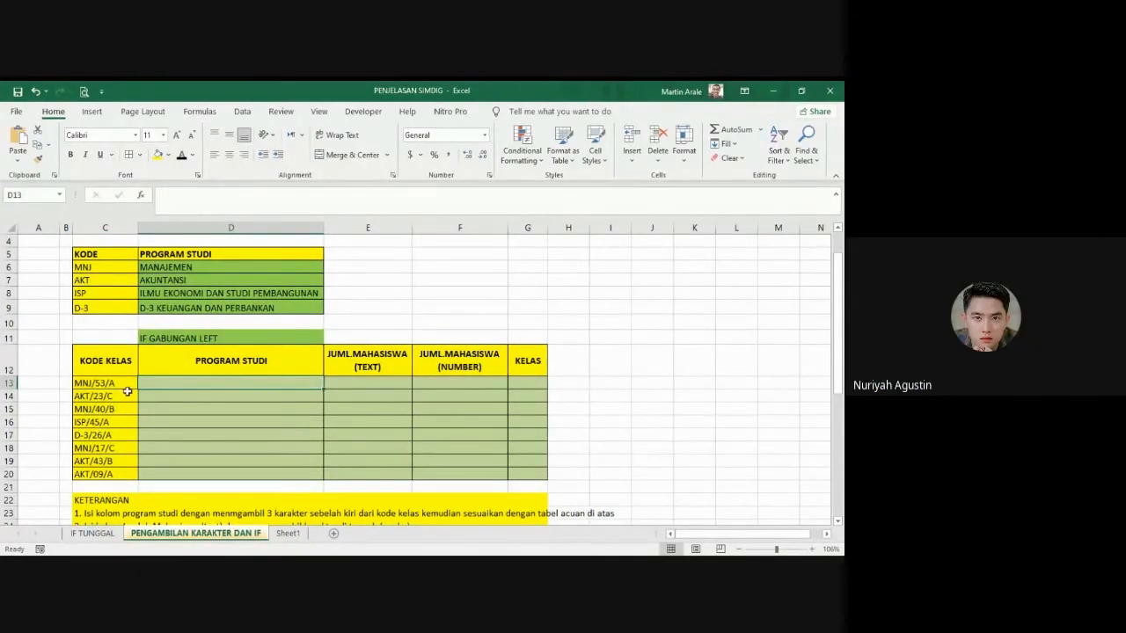
drag(104, 363, 94, 435)
click(203, 400)
Step: Enter =LEFT(C13,3) in D13 to extract the first three characters of the class code, and reselect the cell
click(179, 384)
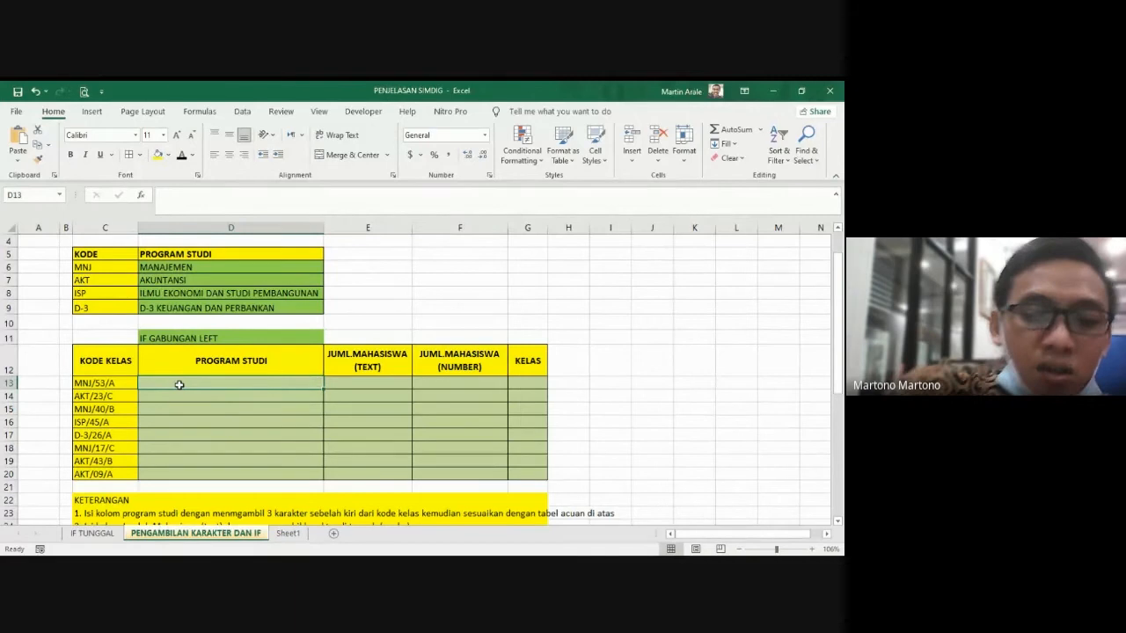
text(=)
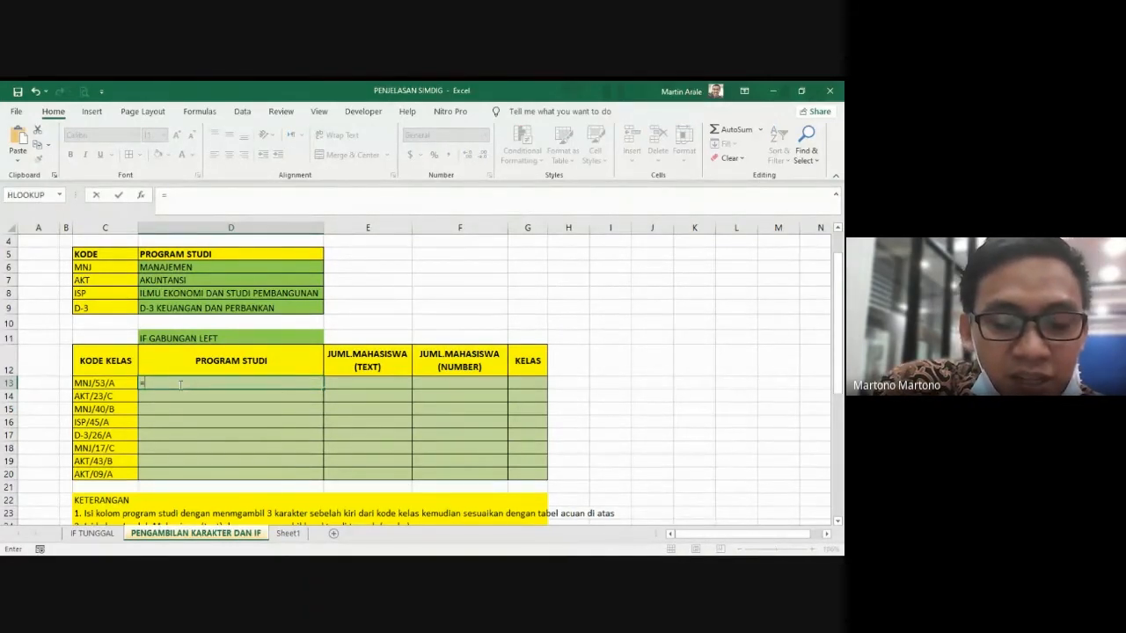
text(left)
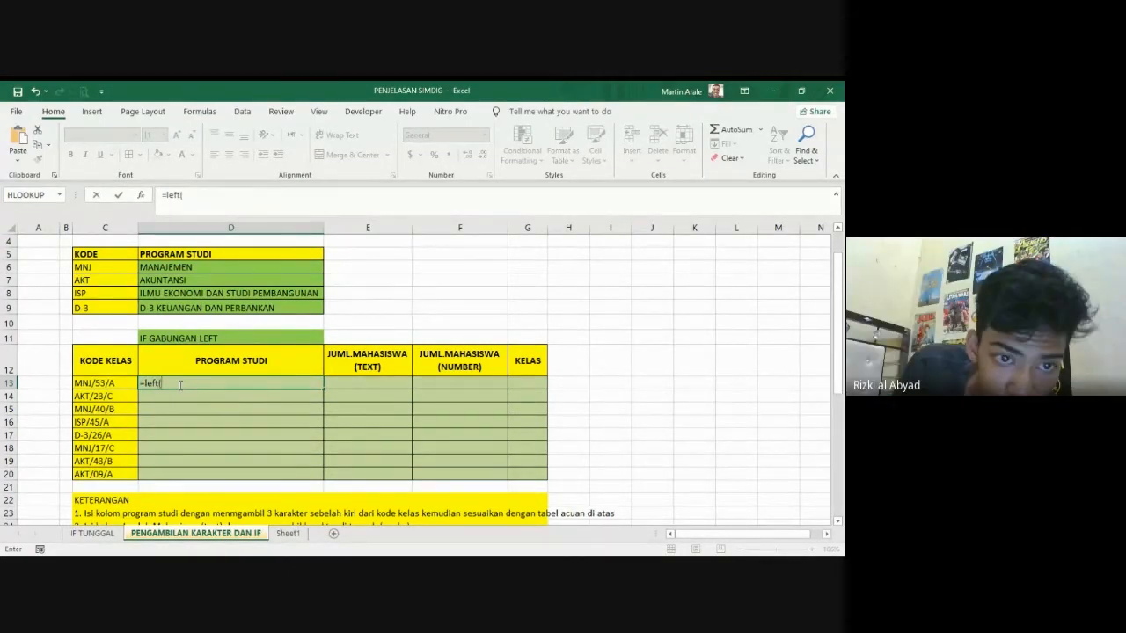
text(()
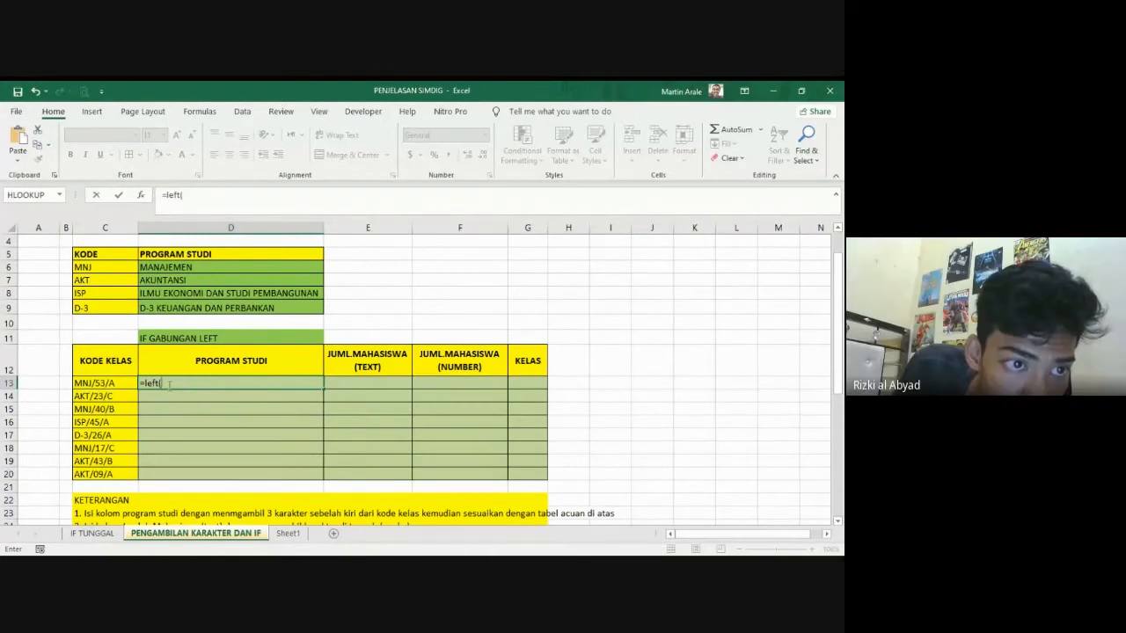
click(104, 383)
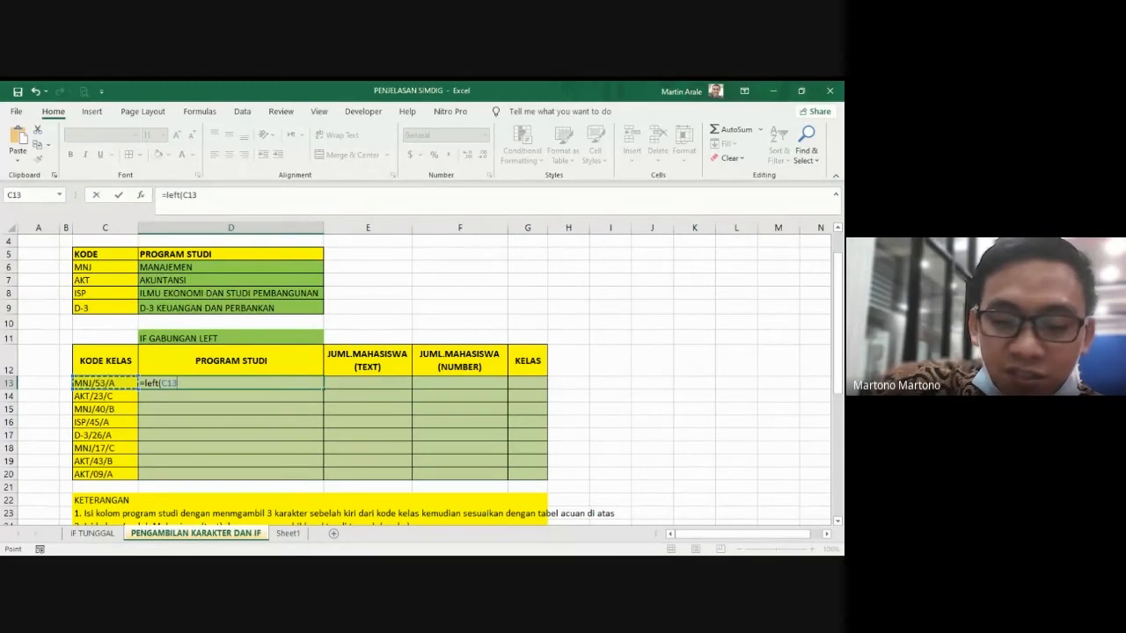
text(,)
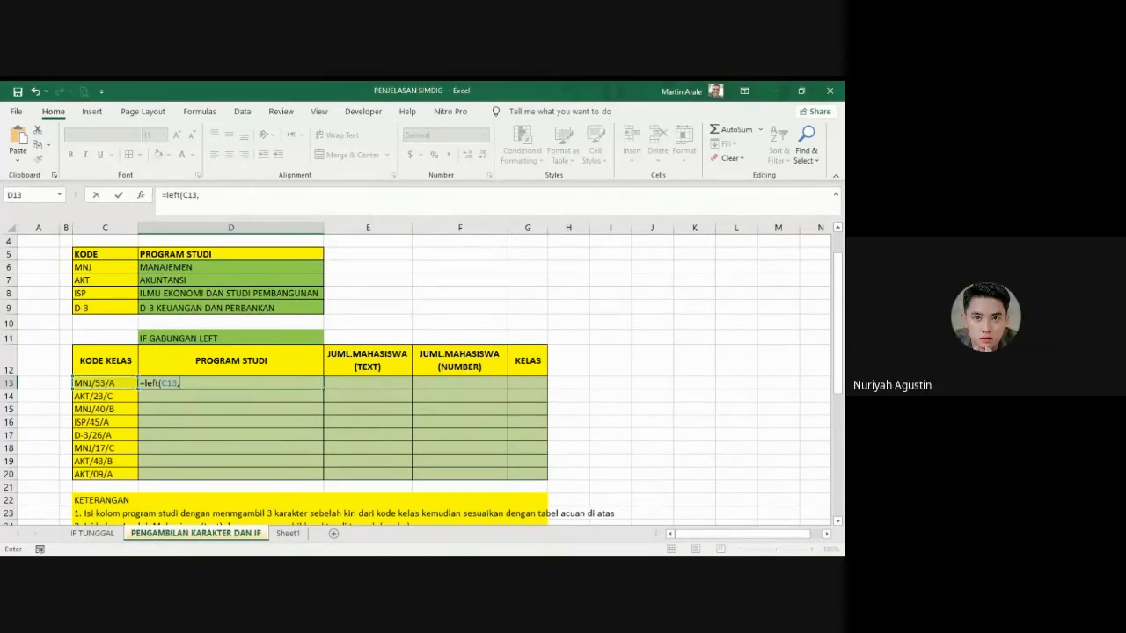
text(3))
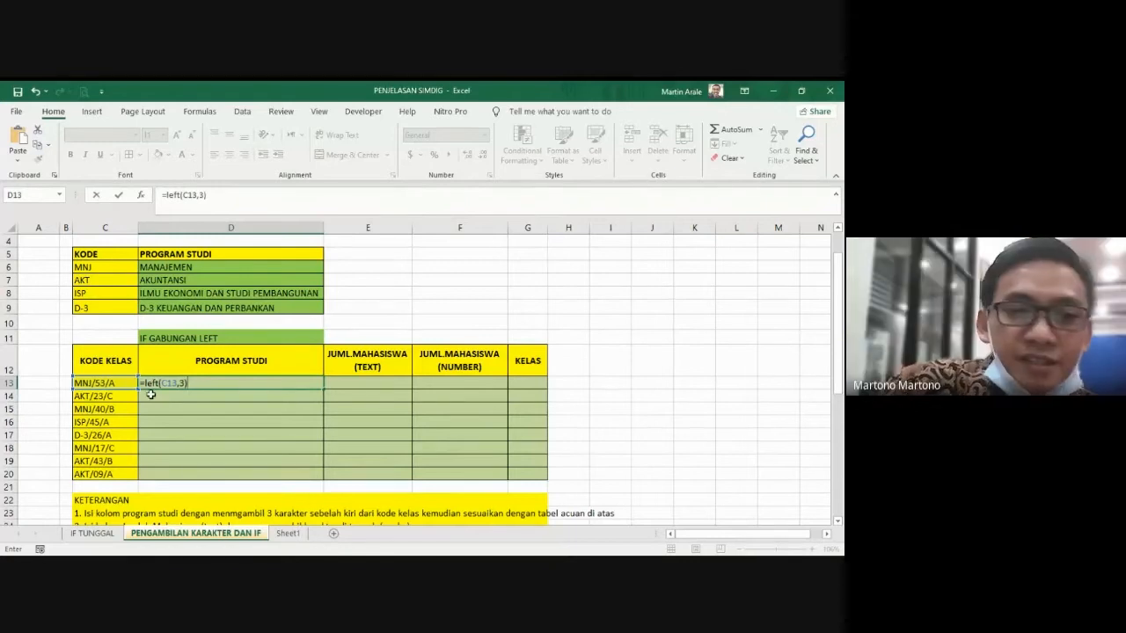
key(Return)
click(152, 383)
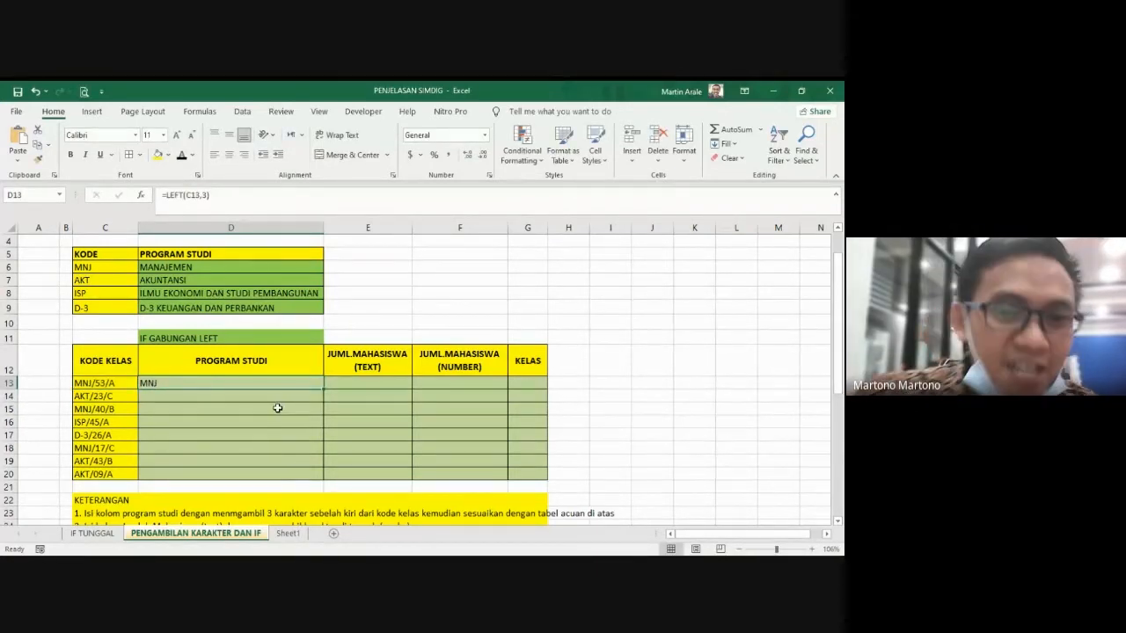
Step: Fill the LEFT formula from D13 down to D20 and inspect the copied formulas
drag(326, 388, 315, 476)
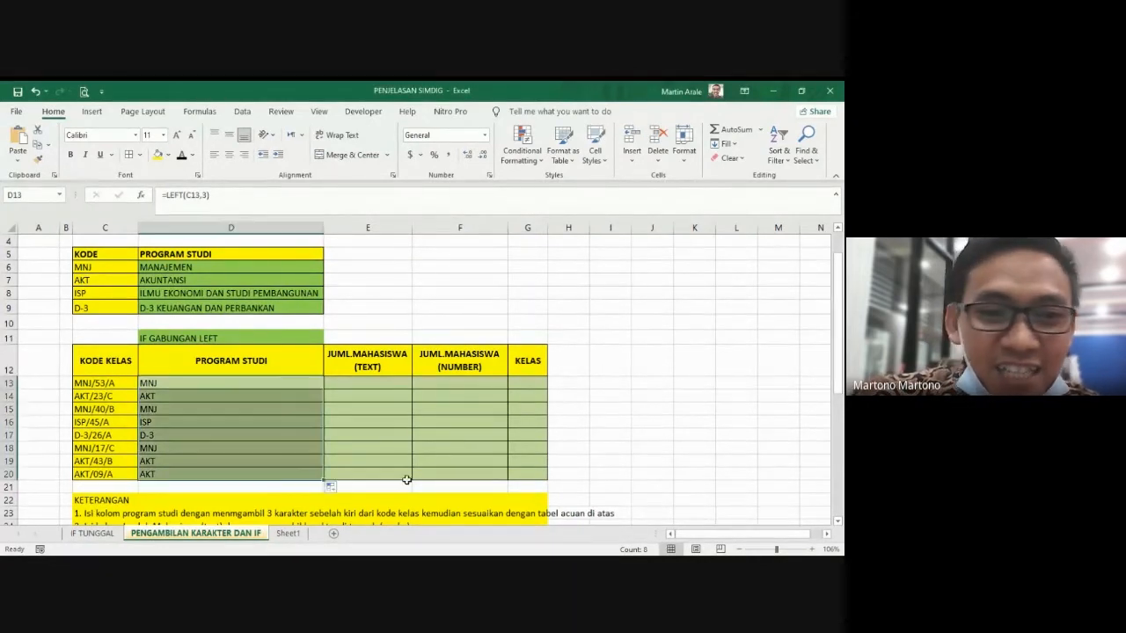
click(200, 405)
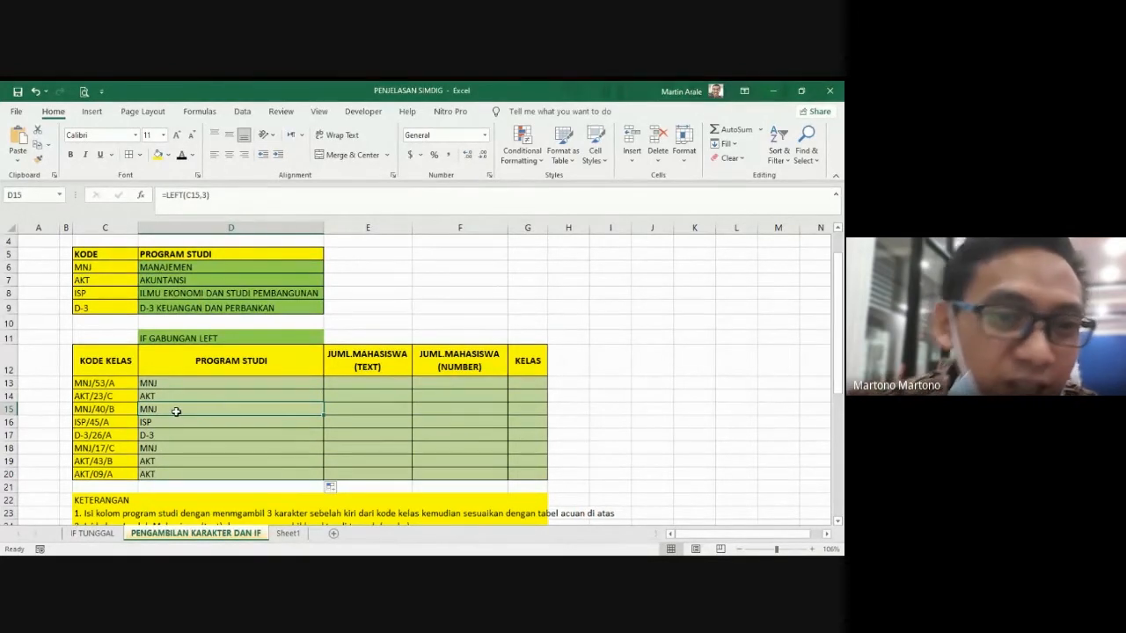
click(220, 384)
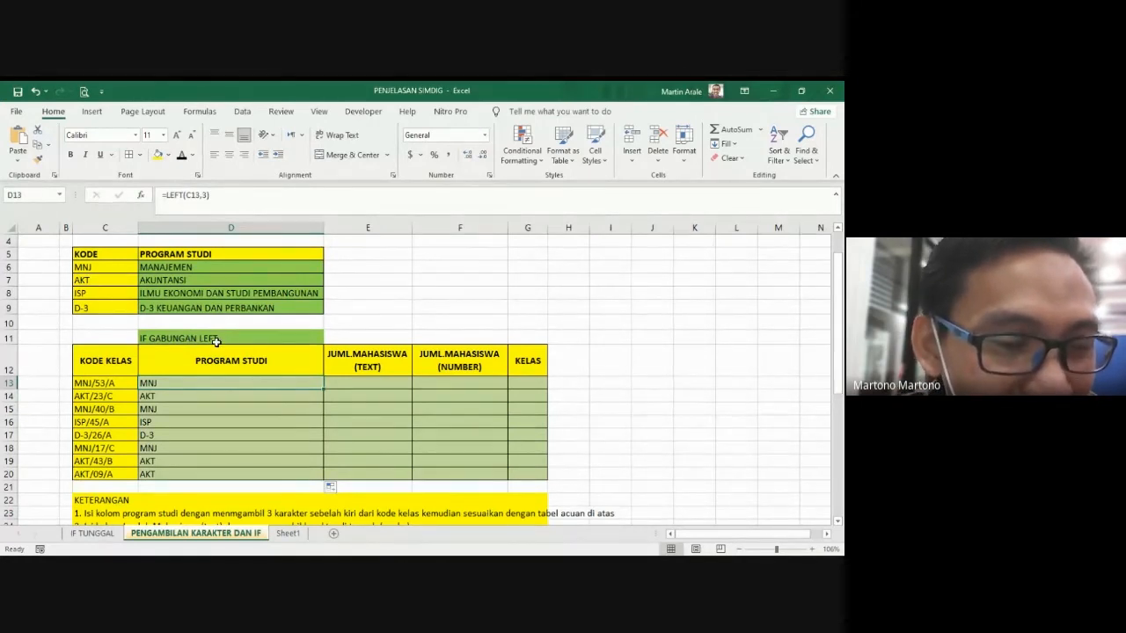
click(213, 404)
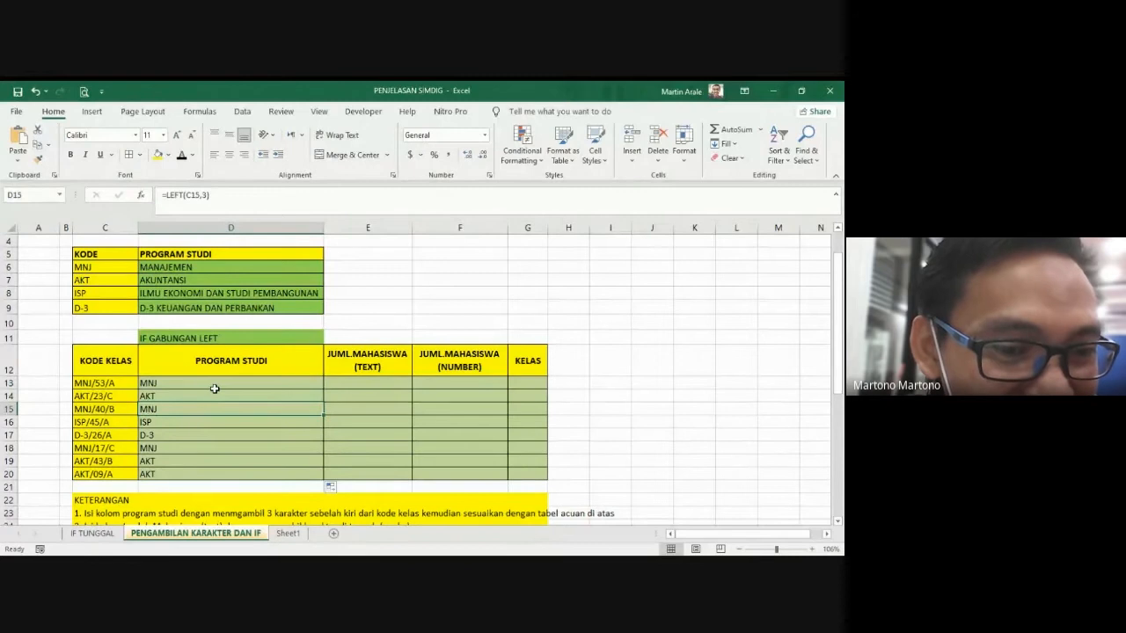
Step: Clear the LEFT formulas from the PROGRAM STUDI cells D13 to D20
drag(214, 387, 206, 471)
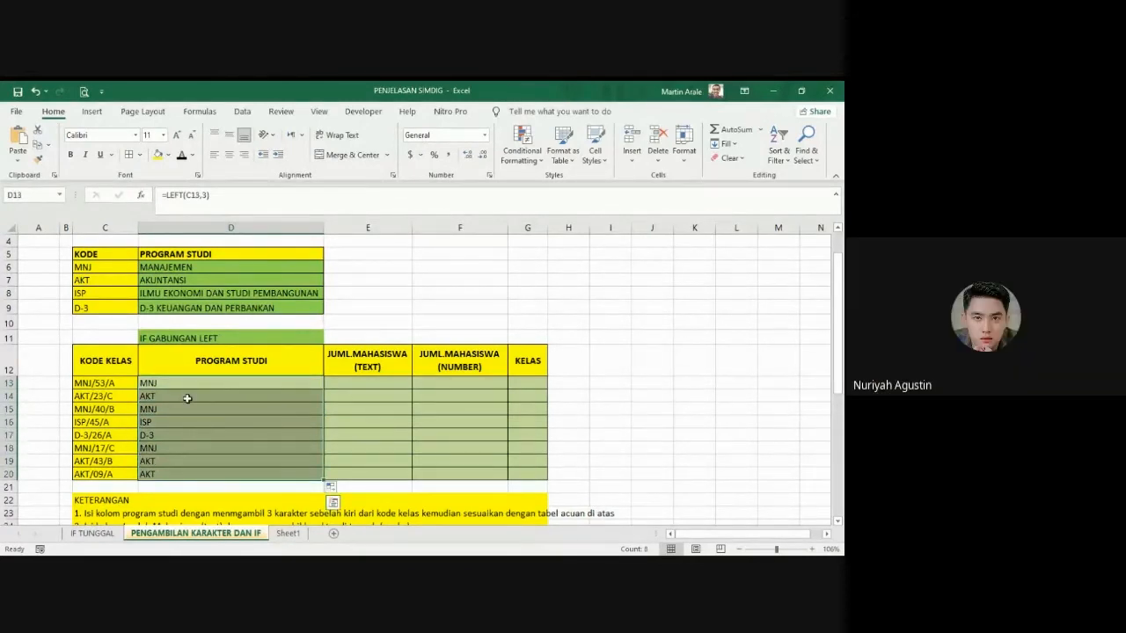
key(Delete)
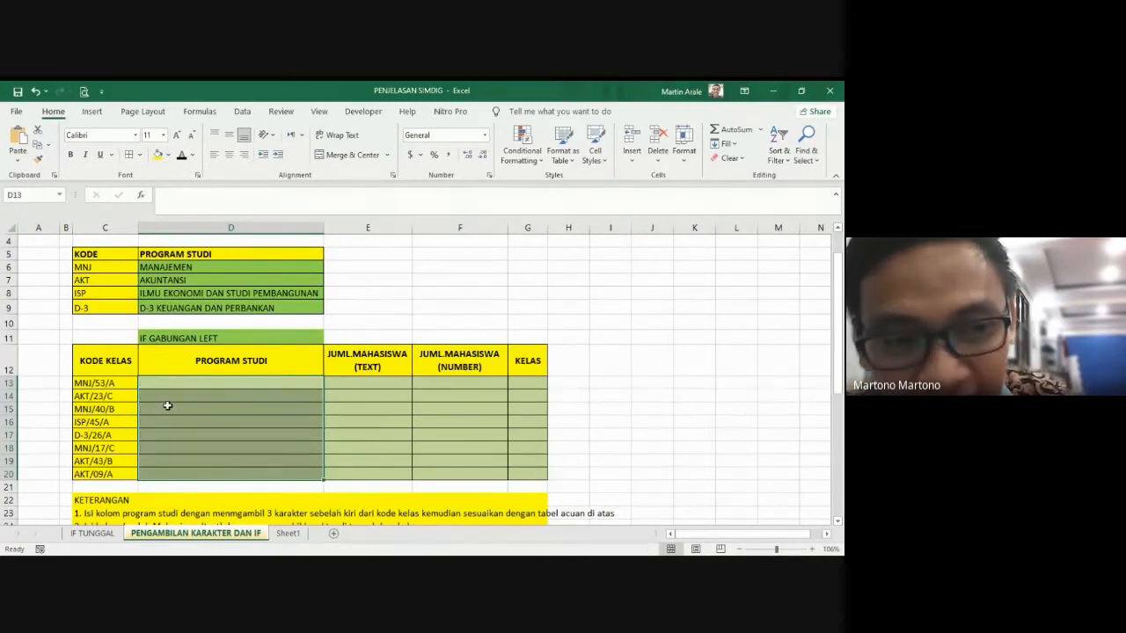
click(369, 398)
Step: Start an IF formula in D13 with the condition LEFT(C13,3)="MNJ" to test the first three characters of the class code
click(259, 383)
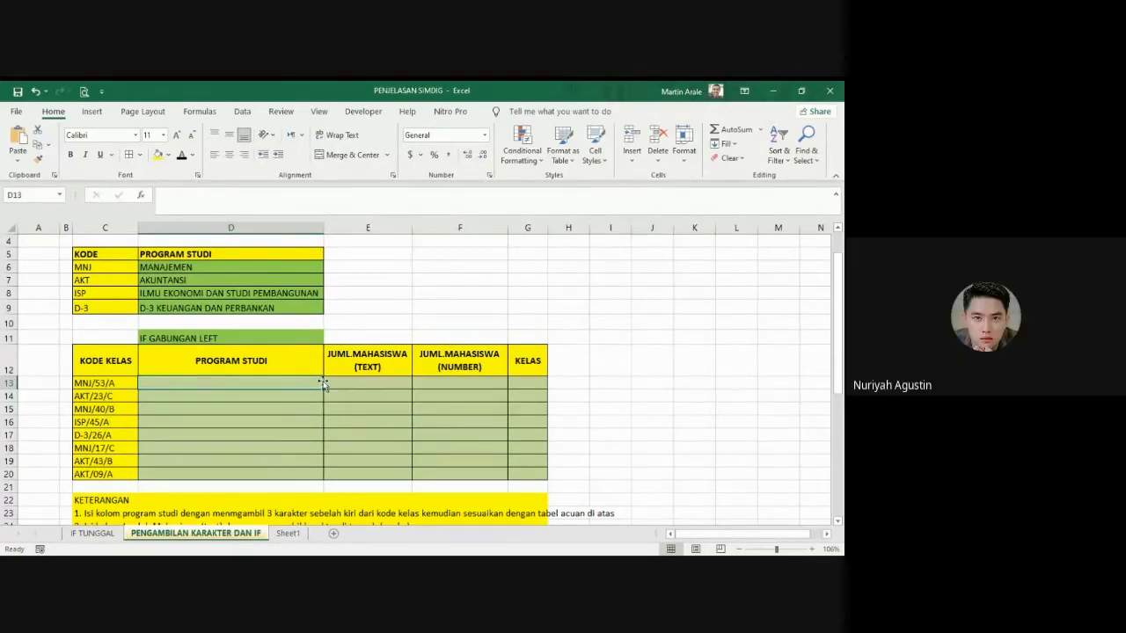
text(=)
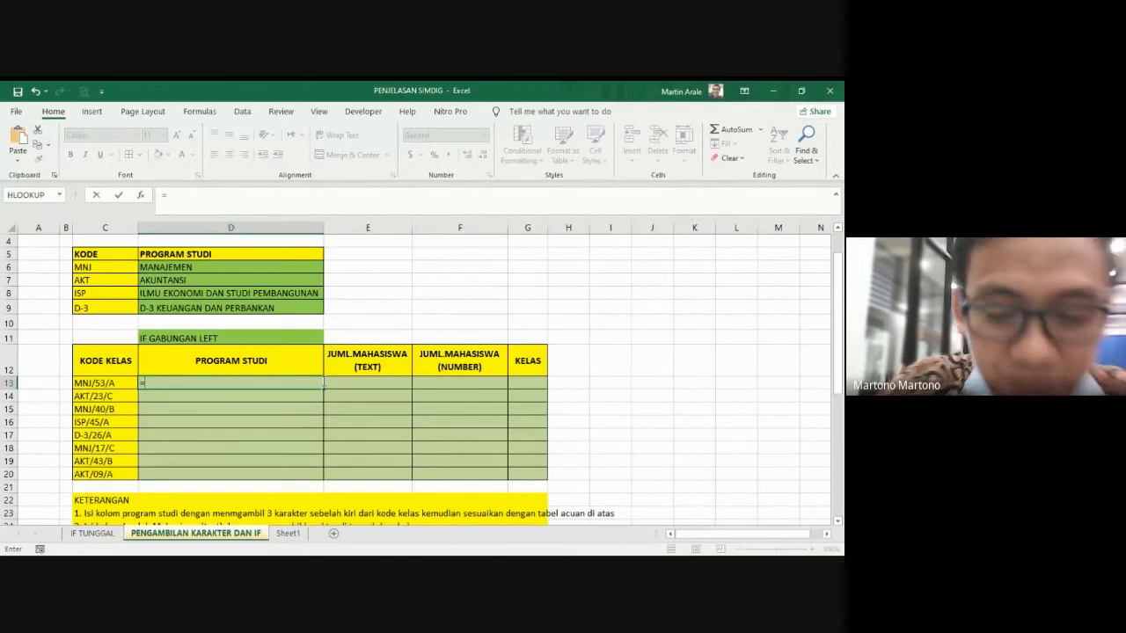
text(if)
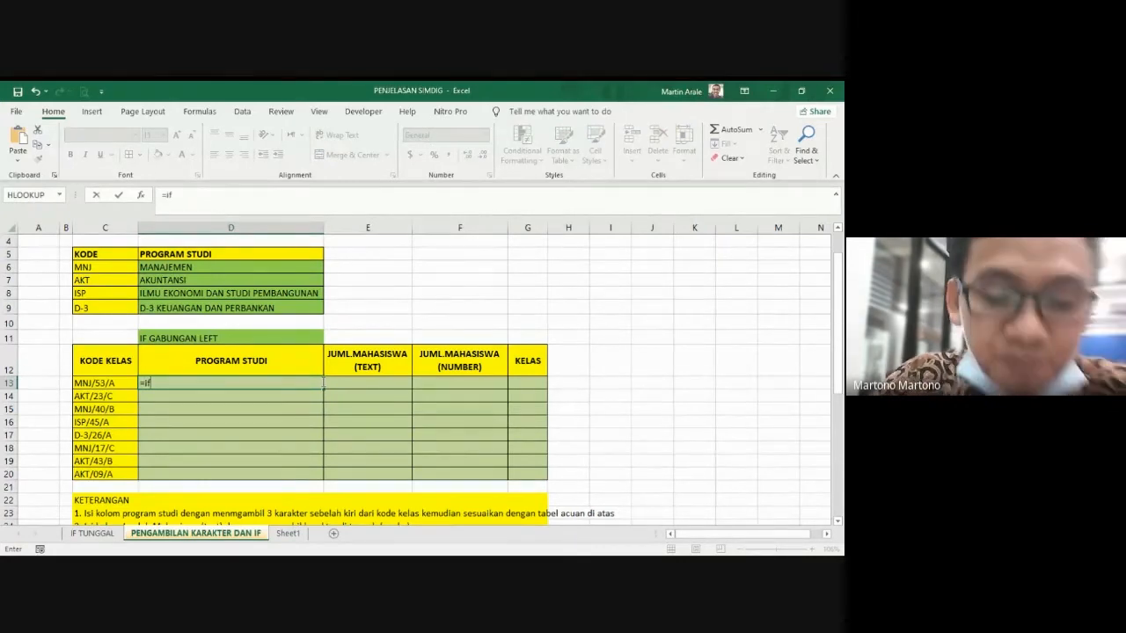
text(()
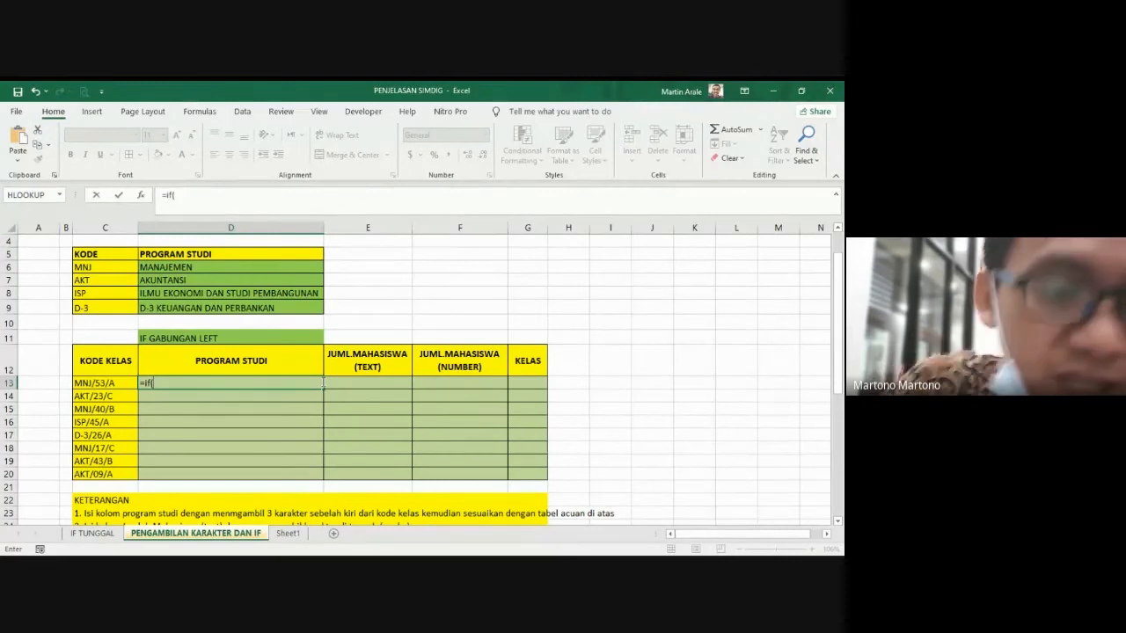
text(left()
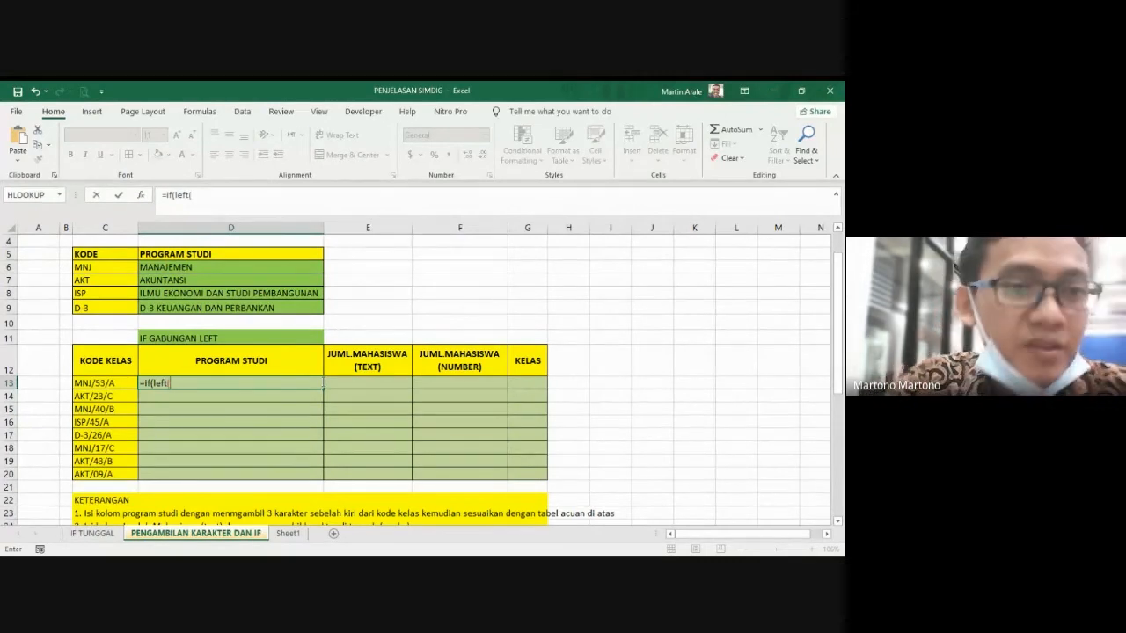
click(90, 386)
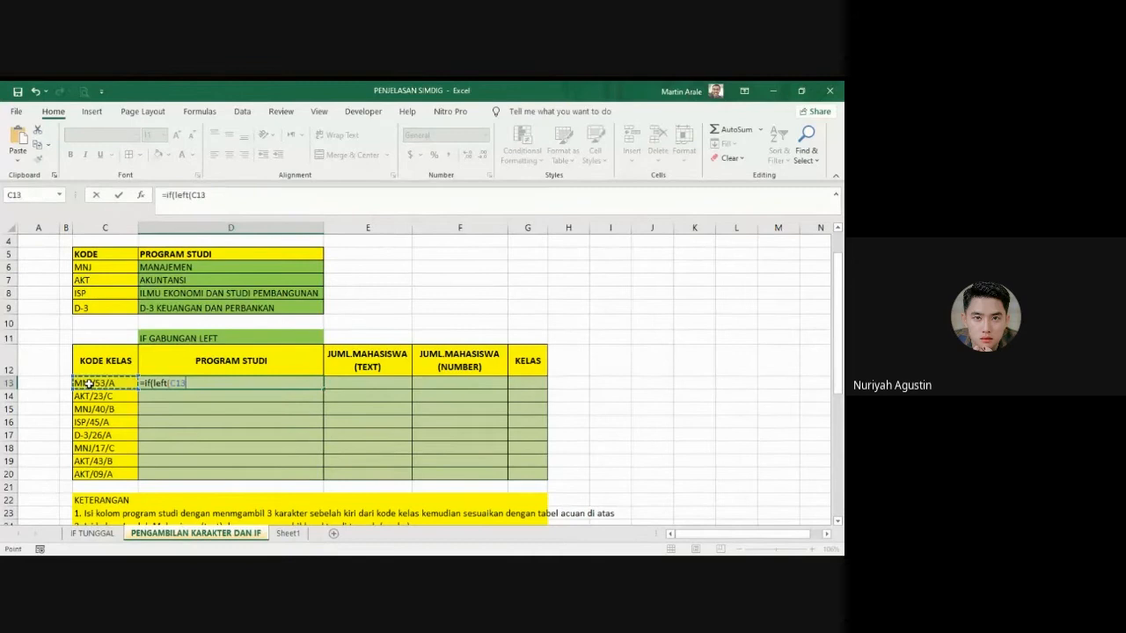
text(,3)
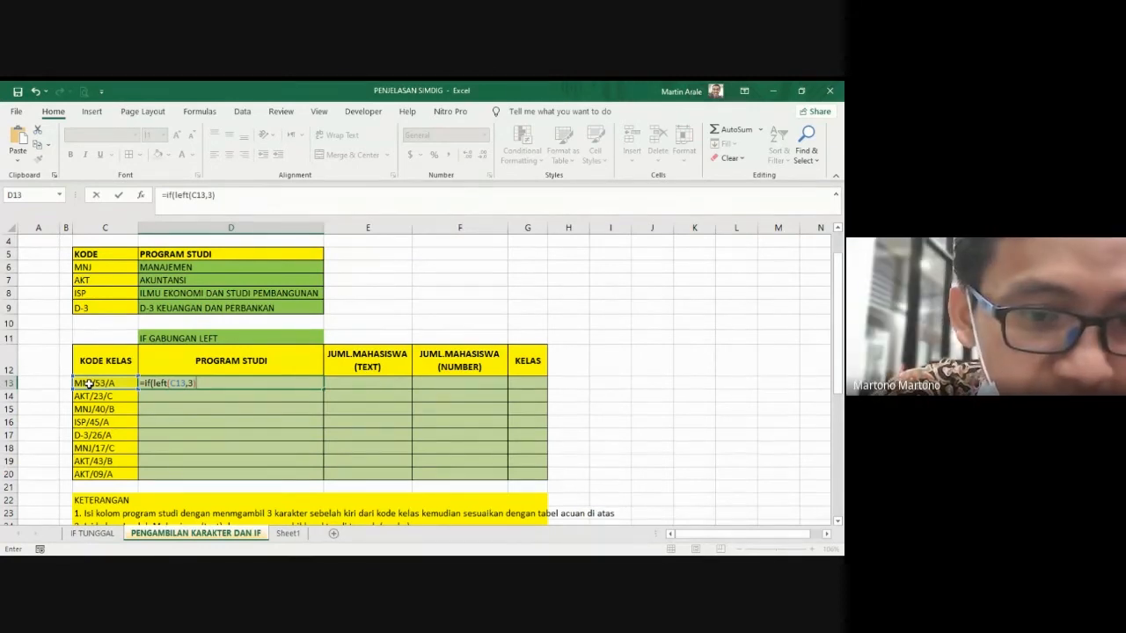
text(=)
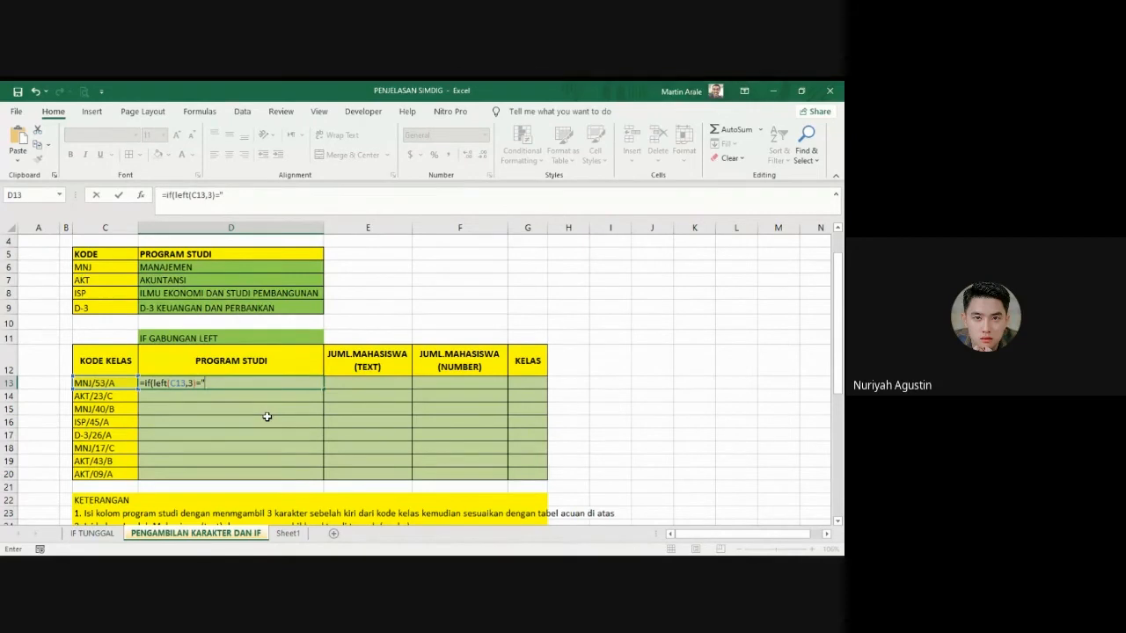
text(MNJ)
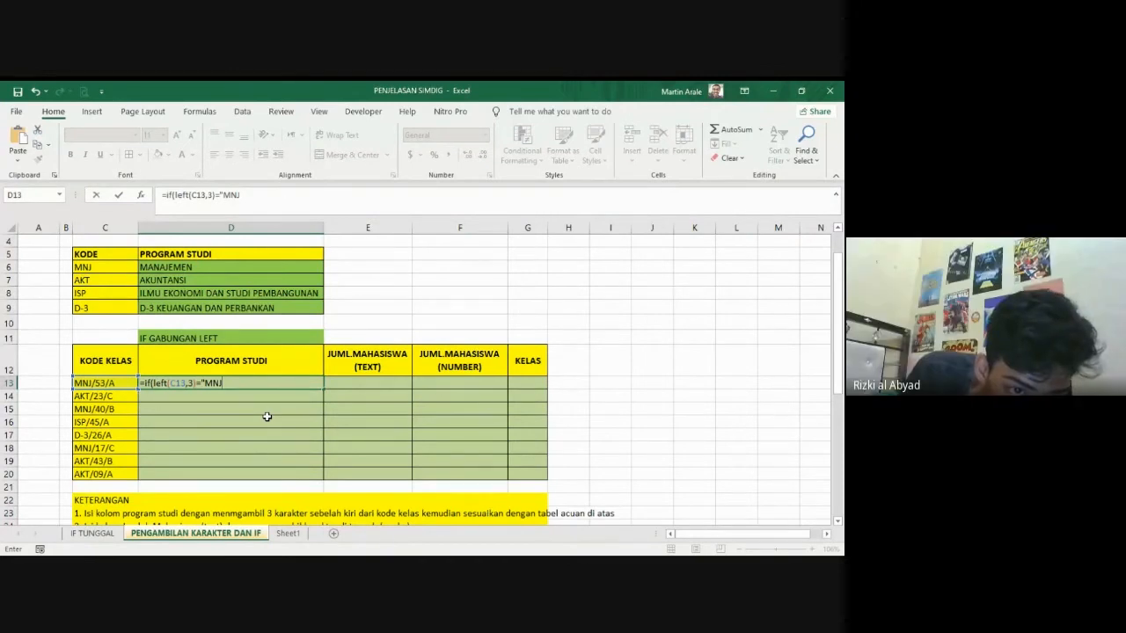
text(")
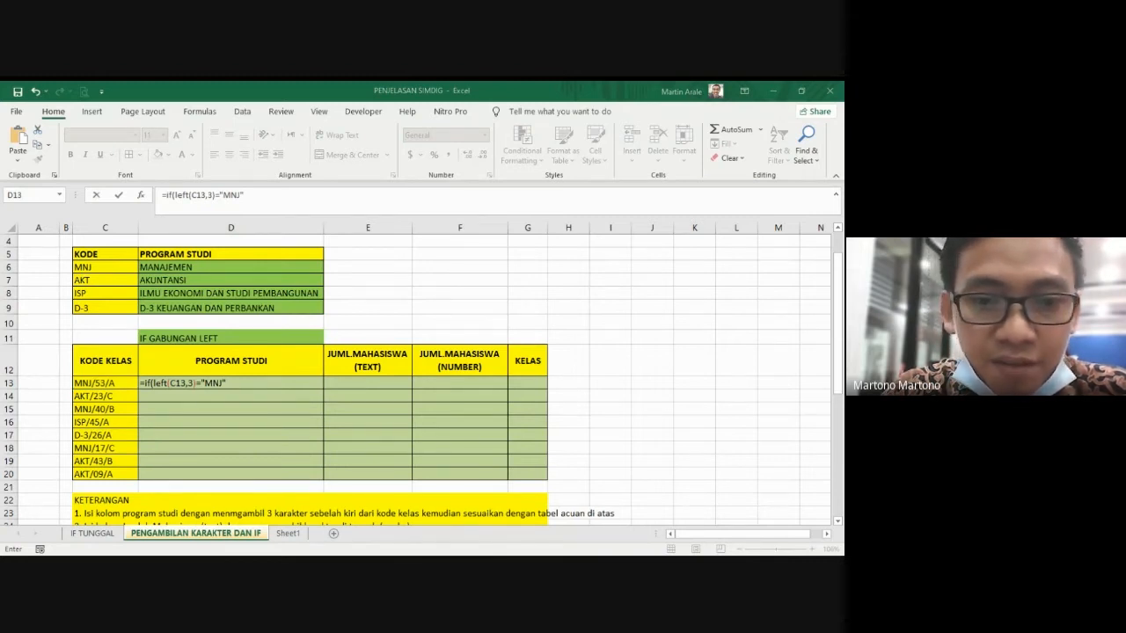
Step: Add "MANAJEMEN" as the value-if-true of the MNJ condition in D13 and open the next argument with a comma
text(,)
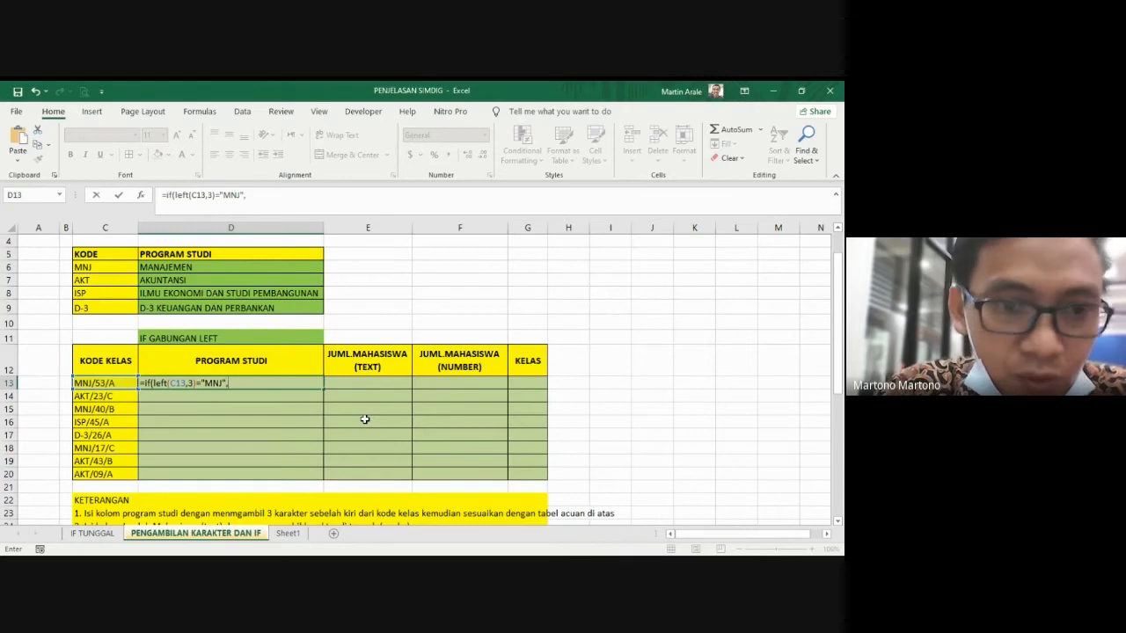
text(")
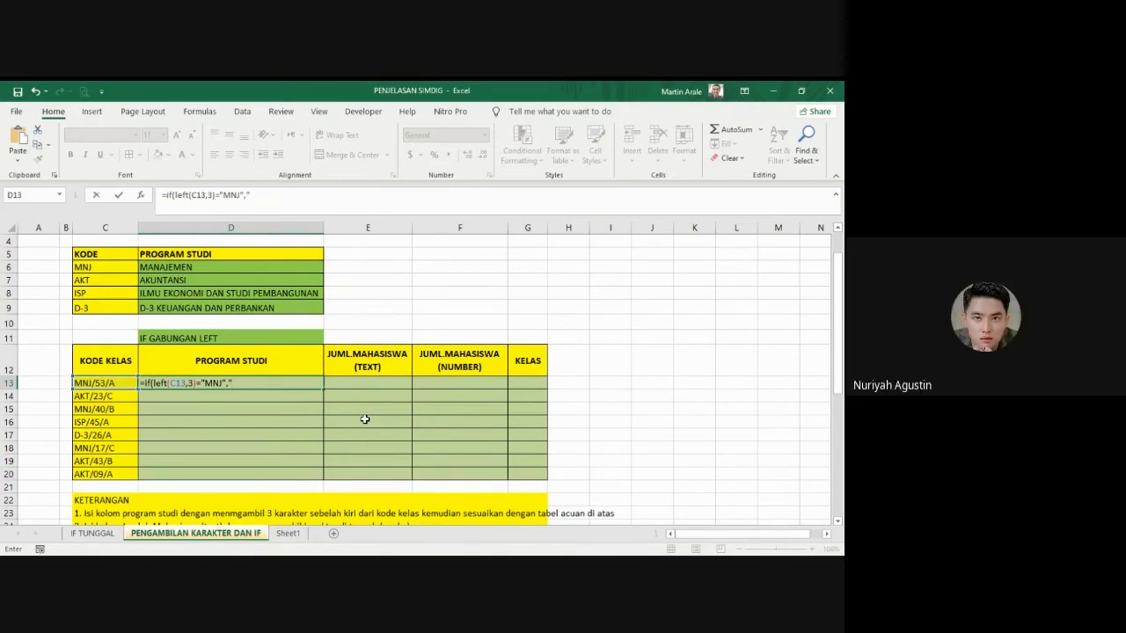
text(ma)
key(BackSpace)
key(BackSpace)
text(MAna)
key(BackSpace)
key(BackSpace)
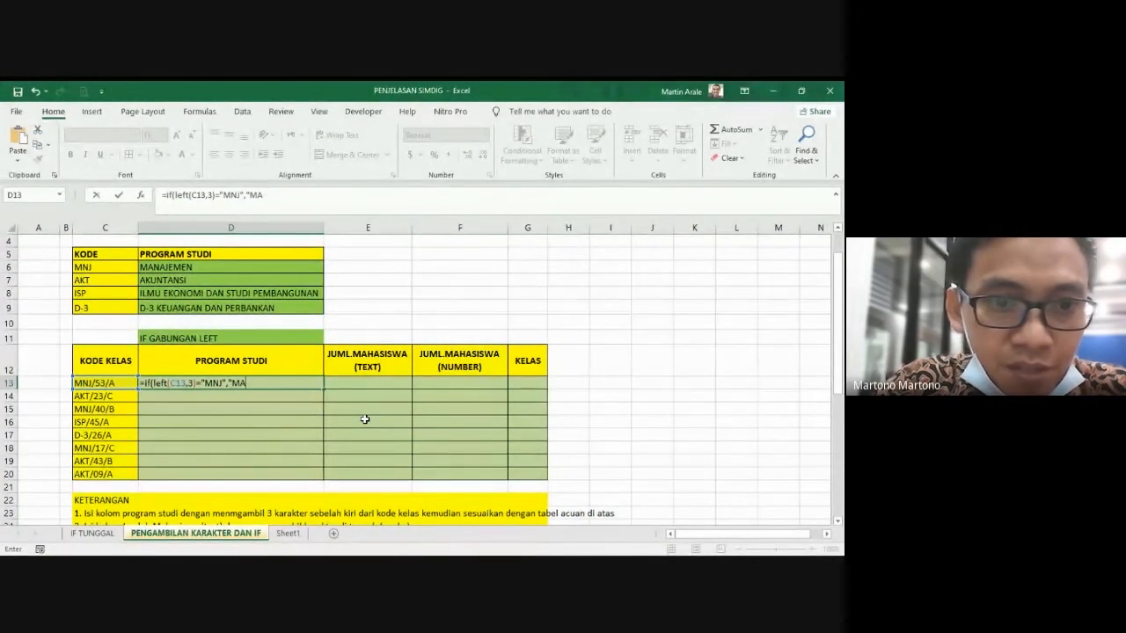
text(NAJEMEN)
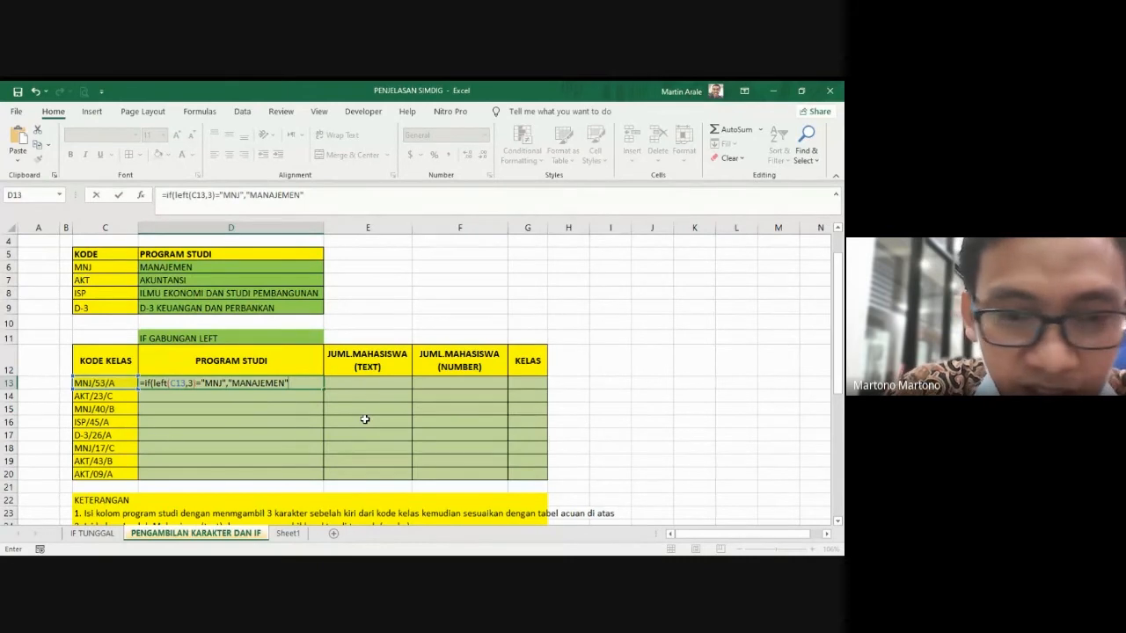
text(,)
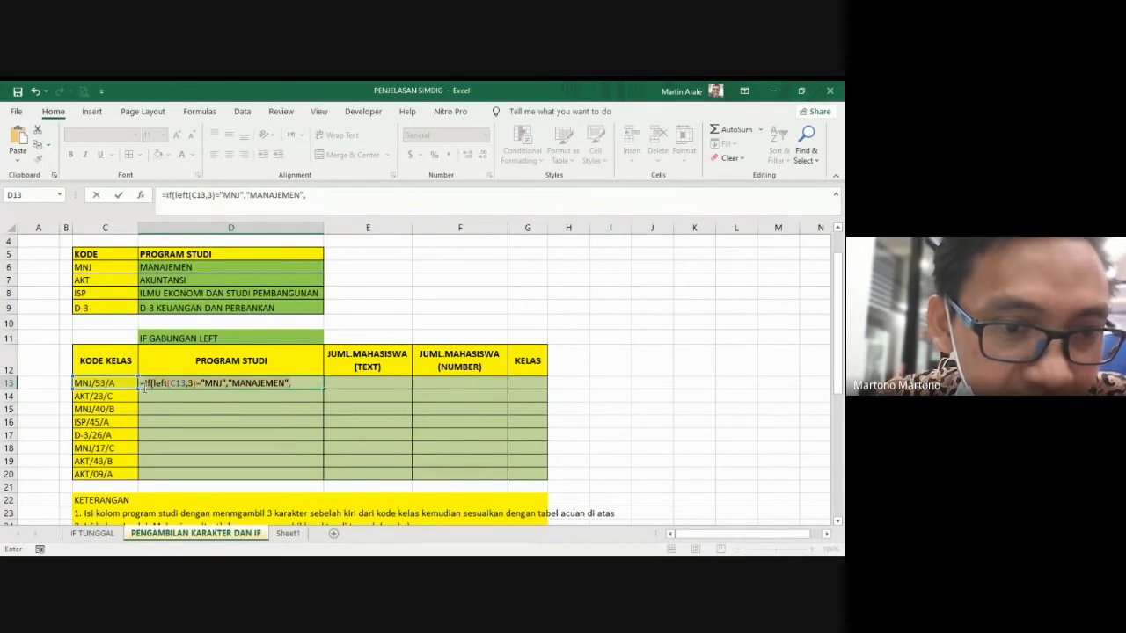
Step: Nest a copy of the IF(LEFT(C13,3)) clause at the end of the D13 formula and set its code to "AKT"
click(144, 383)
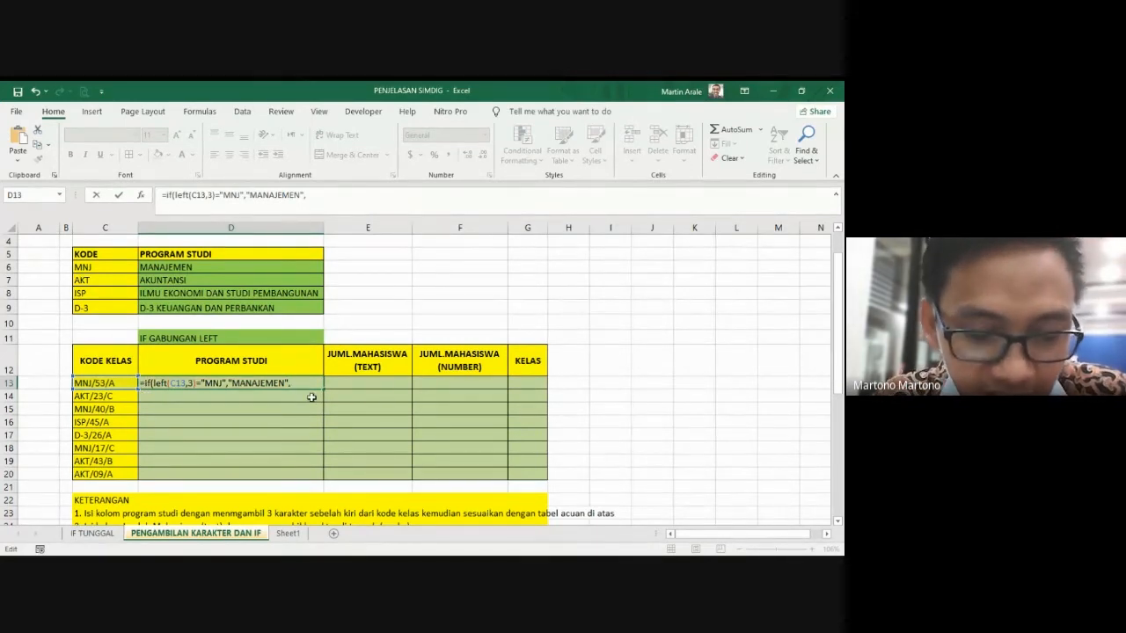
text(if(left(C13,3)="MNJ","MANAJEMEN",)
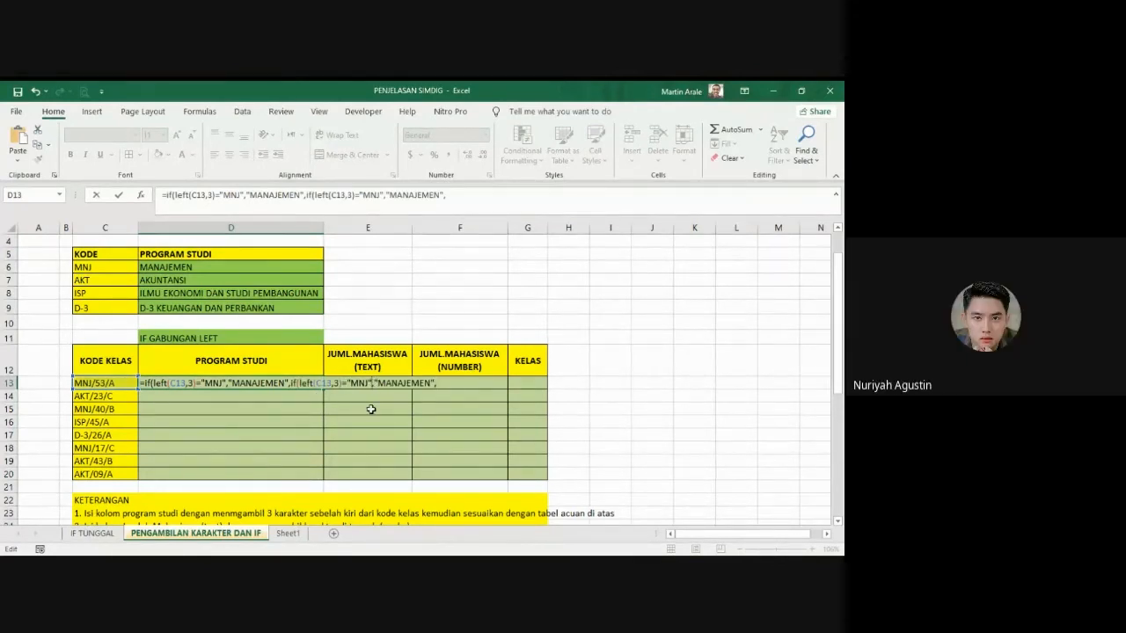
key(BackSpace)
key(BackSpace)
key(BackSpace)
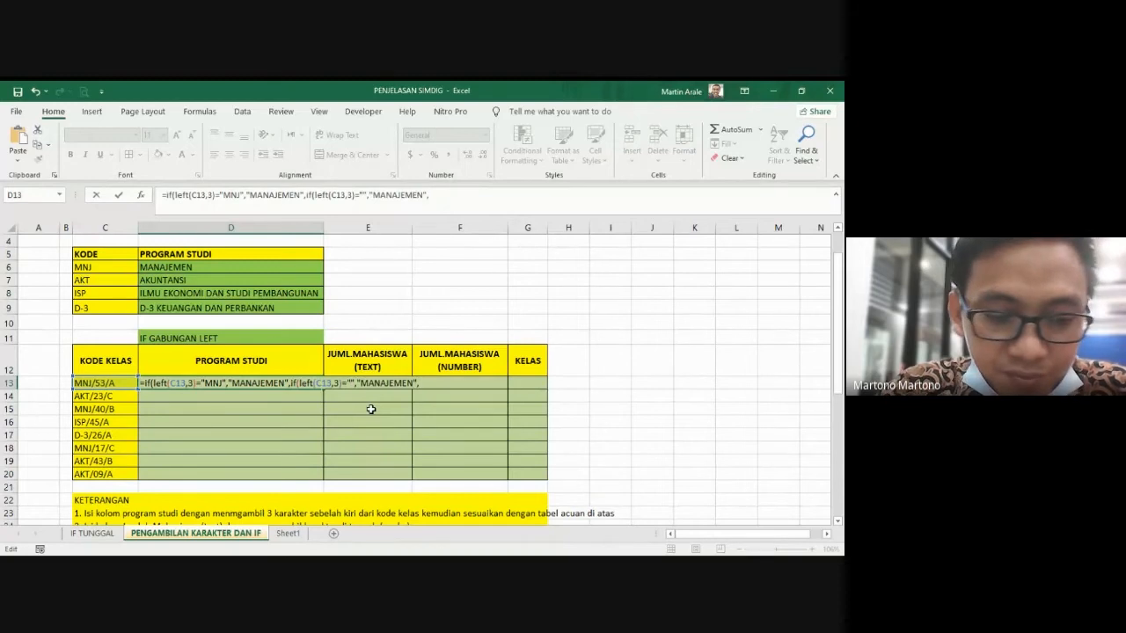
text(akt)
key(BackSpace)
key(BackSpace)
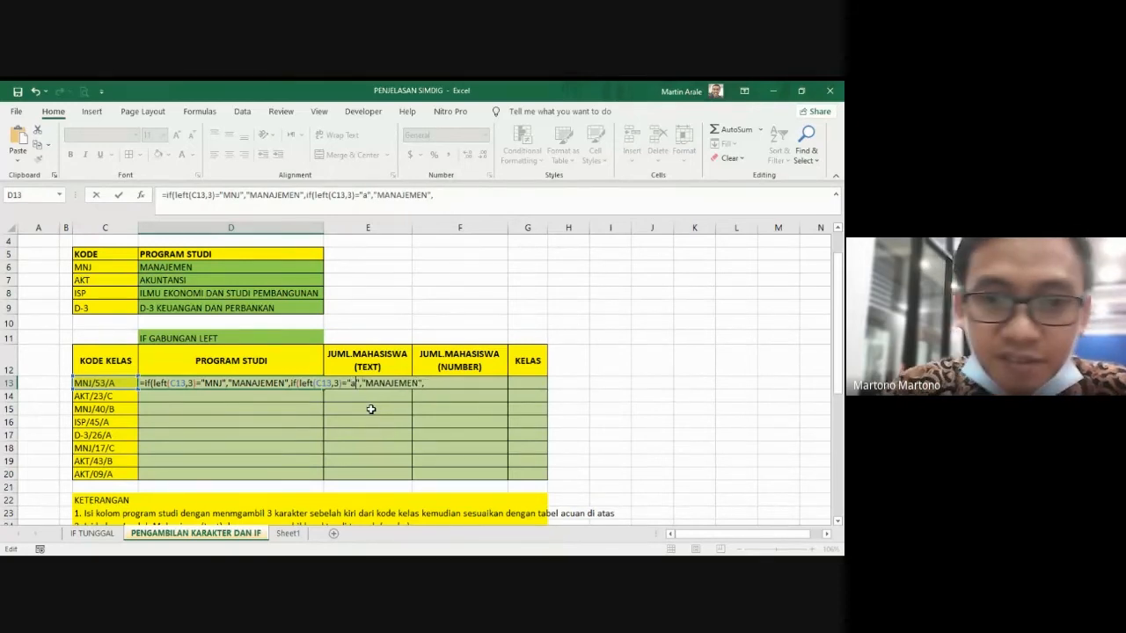
key(BackSpace)
text(AKT)
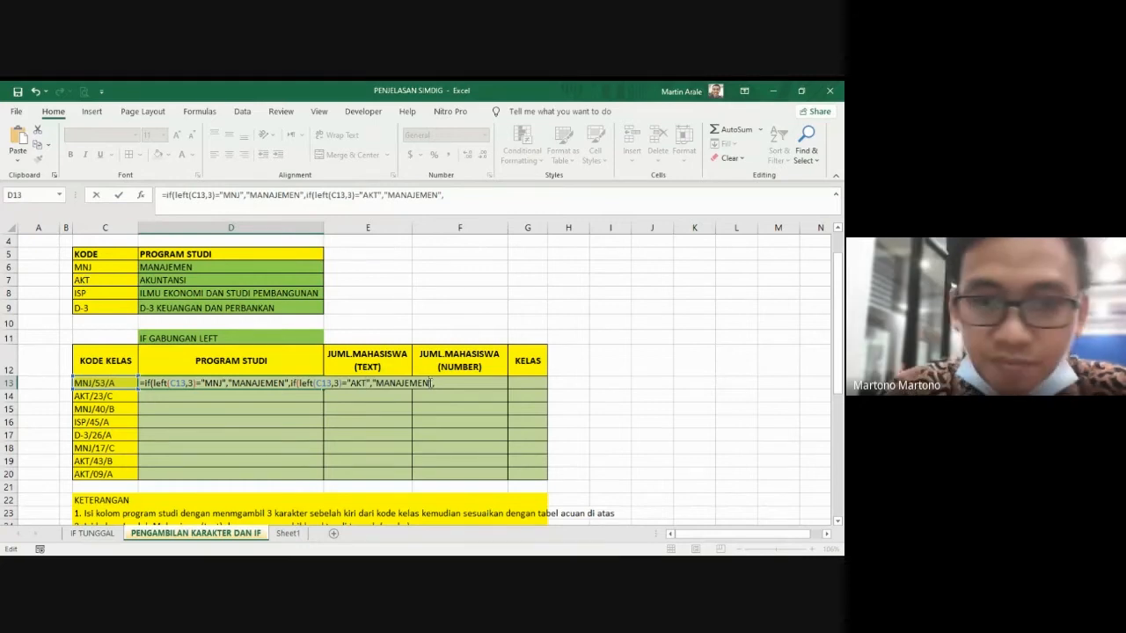
Step: Replace the result text of the AKT clause in the D13 formula with "AKUNTANSI"
key(BackSpace)
key(BackSpace)
key(BackSpace)
key(BackSpace)
key(BackSpace)
key(BackSpace)
key(BackSpace)
key(BackSpace)
key(BackSpace)
key(BackSpace)
key(BackSpace)
text(AKUN",)
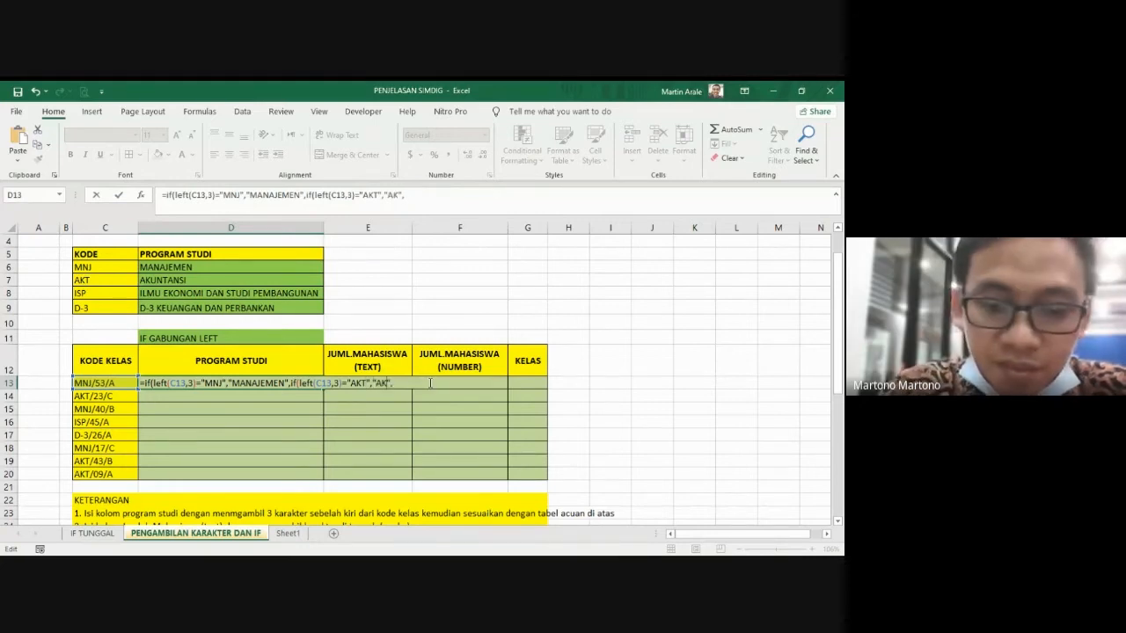
key(BackSpace)
key(BackSpace)
text(TANSI",)
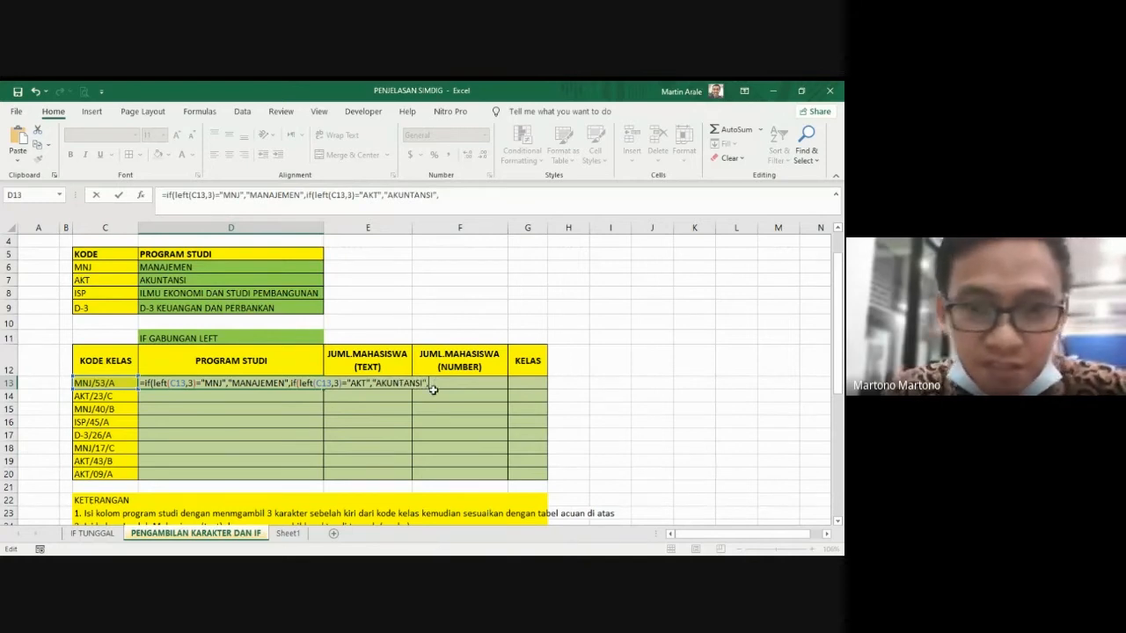
Step: Append a third copy of the IF(LEFT(C13,3)) clause to the D13 formula and set its code to "ISP"
text(if(left(C13,3)="MNJ","MANAJEMEN",)
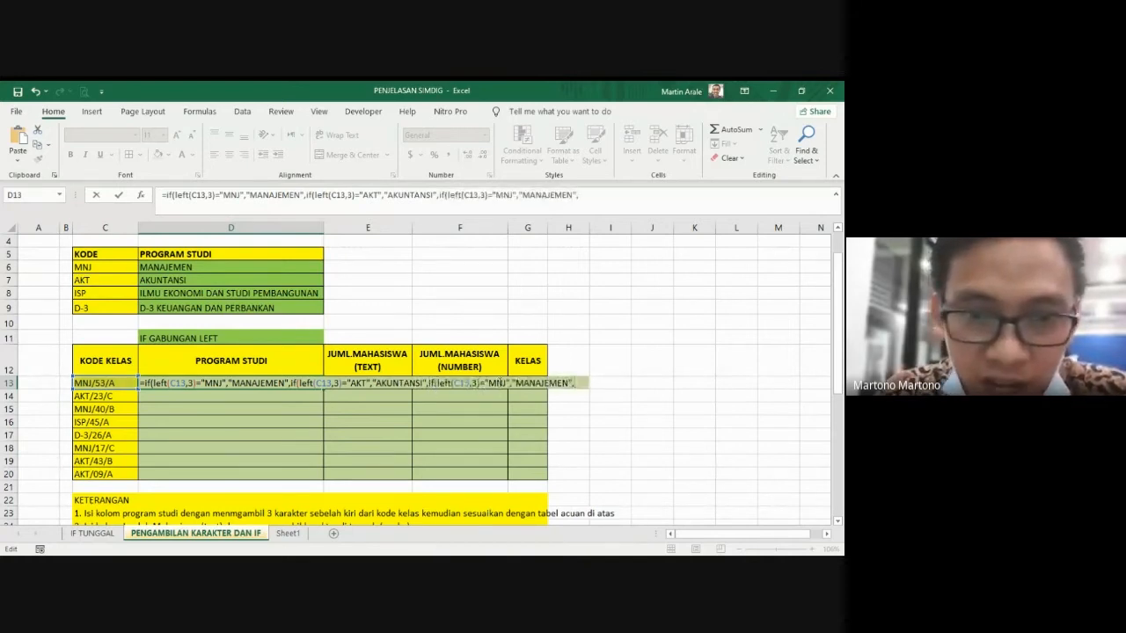
click(507, 384)
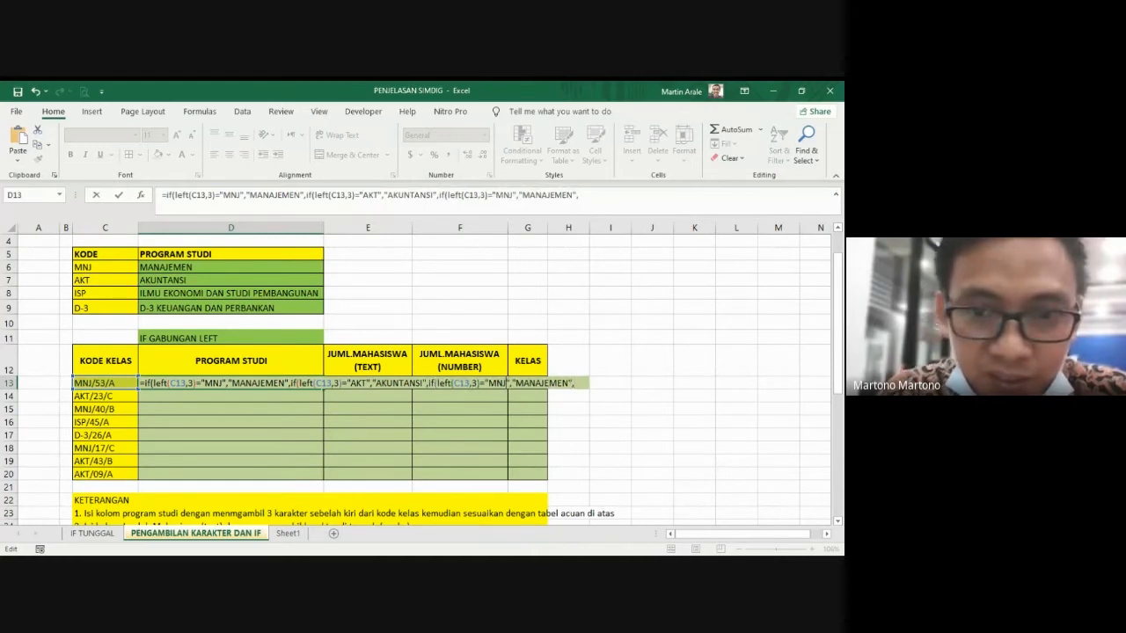
key(BackSpace)
key(BackSpace)
key(BackSpace)
text(ISP)
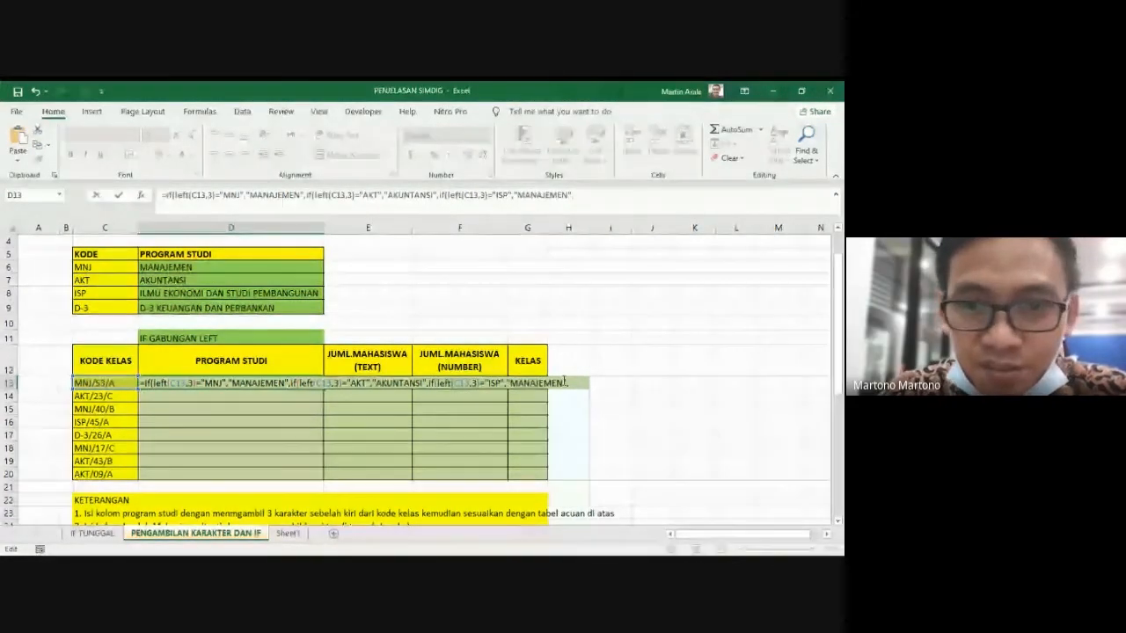
Step: Replace the result text of the ISP clause in the D13 formula with "ILMU EKONOMI DAN STUDI PEMBANGUNA"
key(BackSpace)
key(BackSpace)
key(BackSpace)
key(BackSpace)
key(BackSpace)
key(BackSpace)
key(BackSpace)
key(BackSpace)
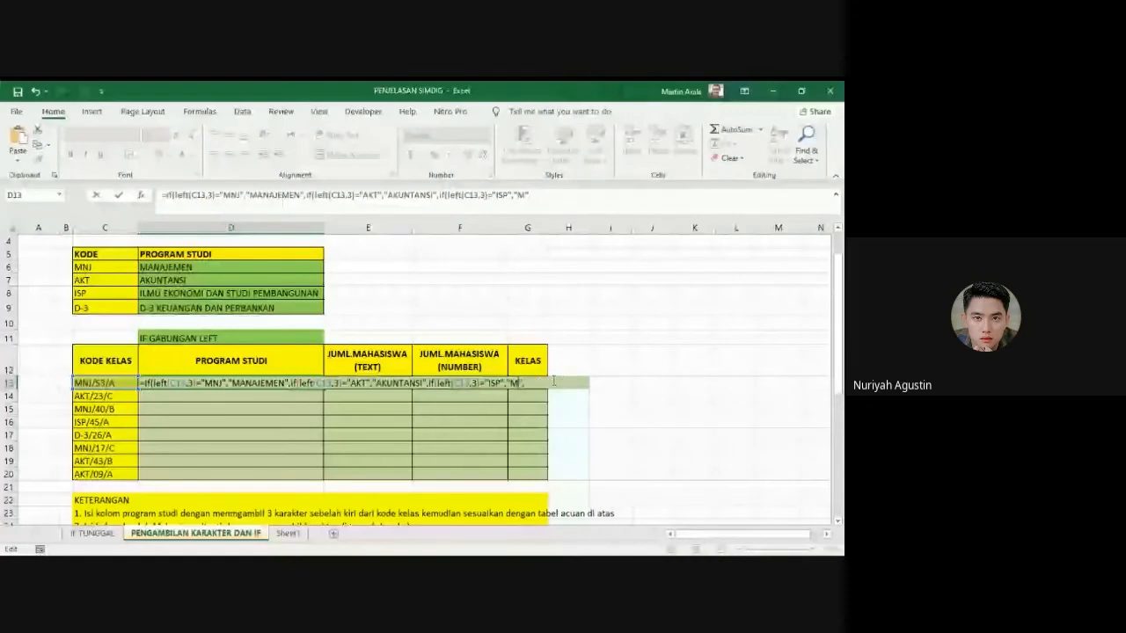
key(BackSpace)
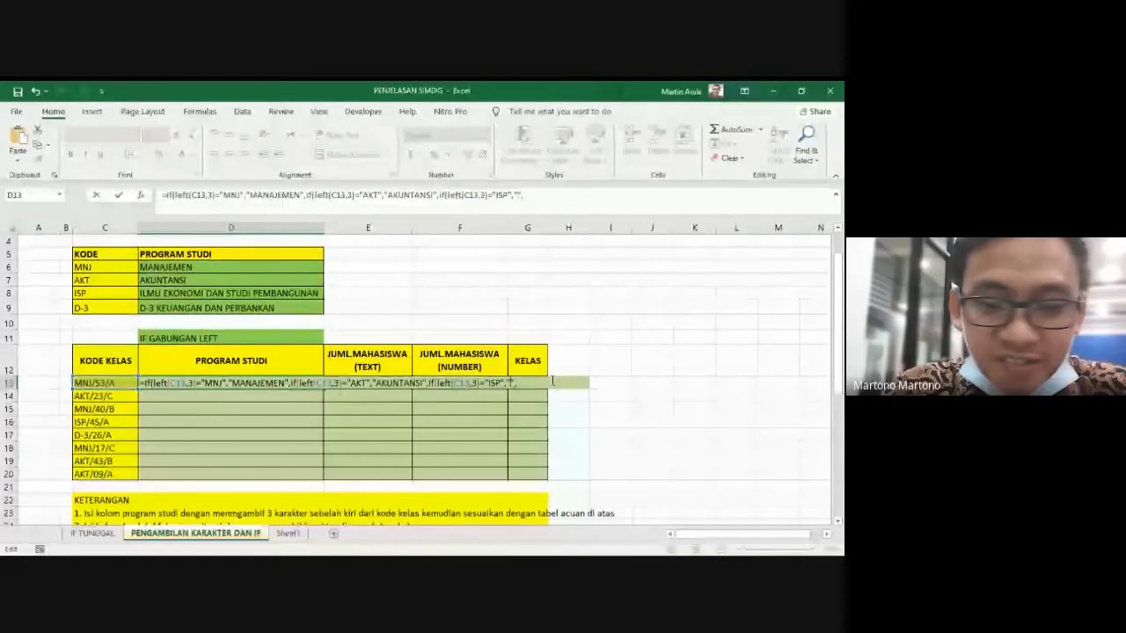
text(ILMU EKO)
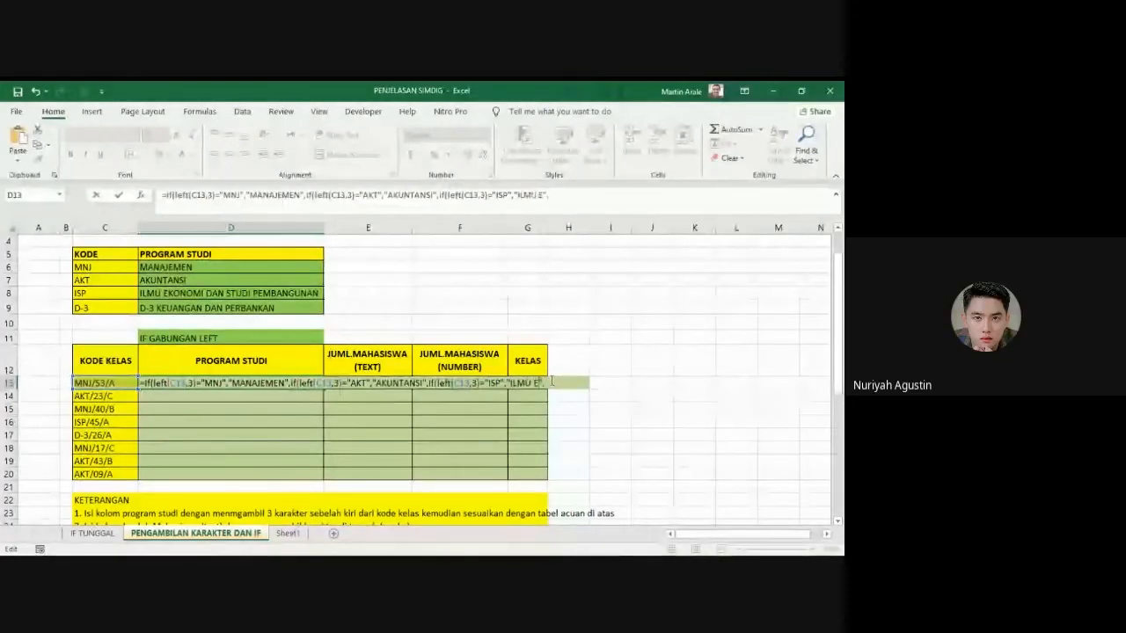
text(NM)
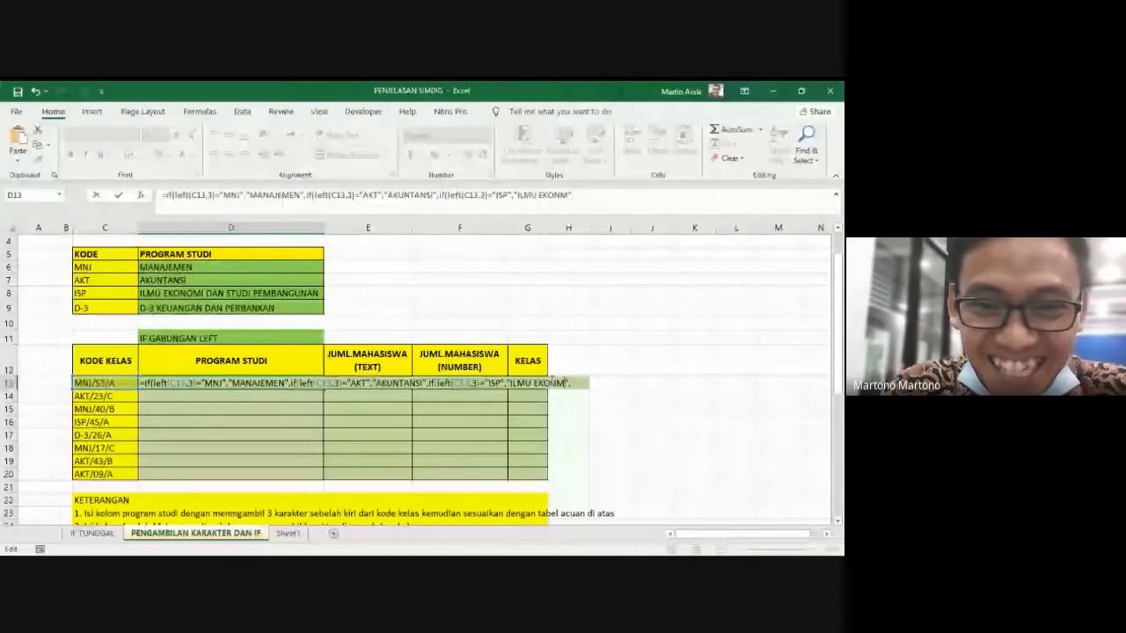
key(BackSpace)
text(OMI)
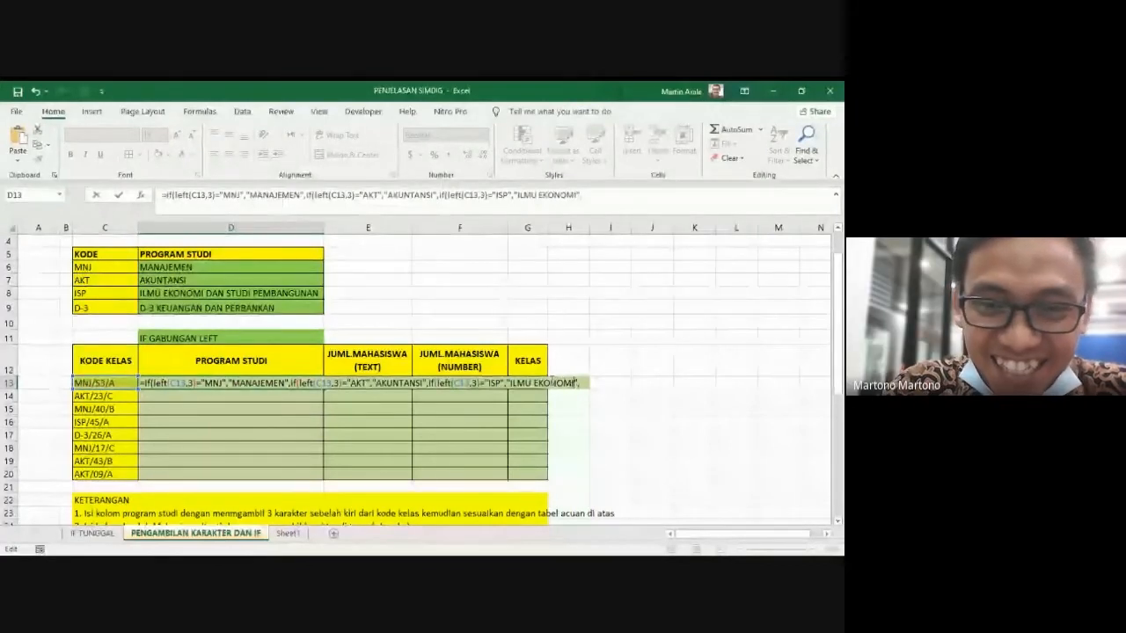
text( DAN STU)
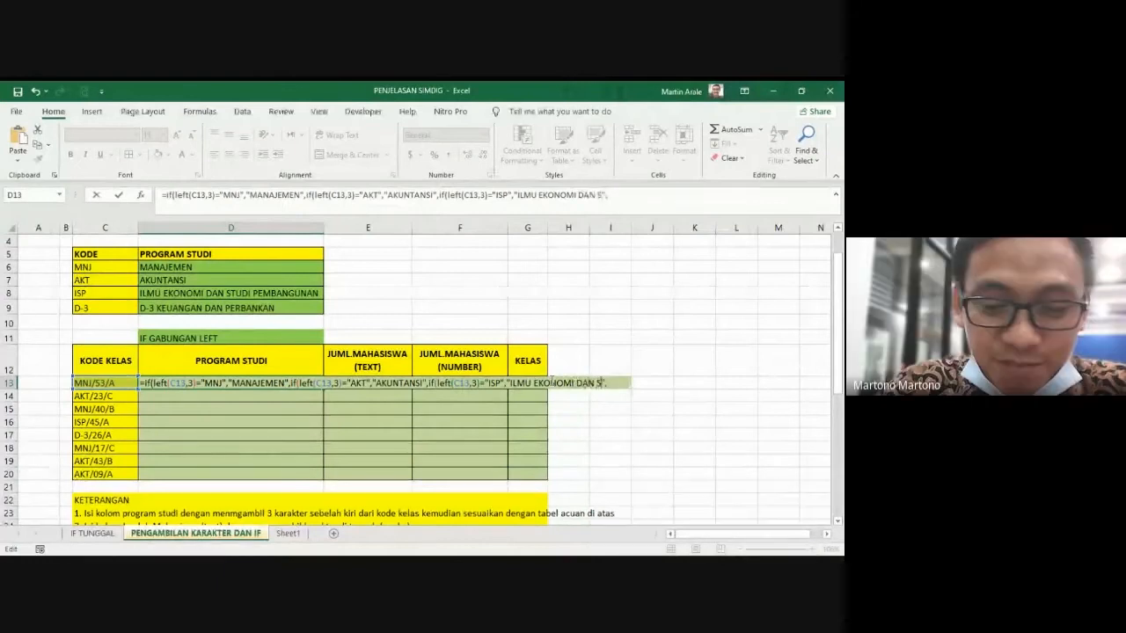
text(DI PE)
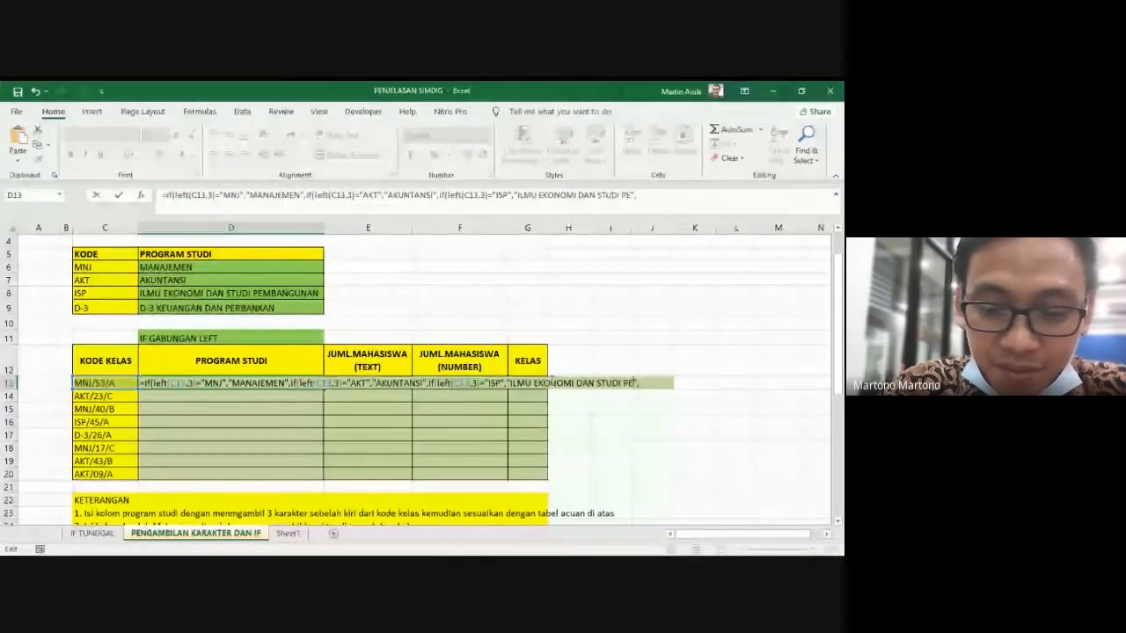
text(MBANGUNGAN)
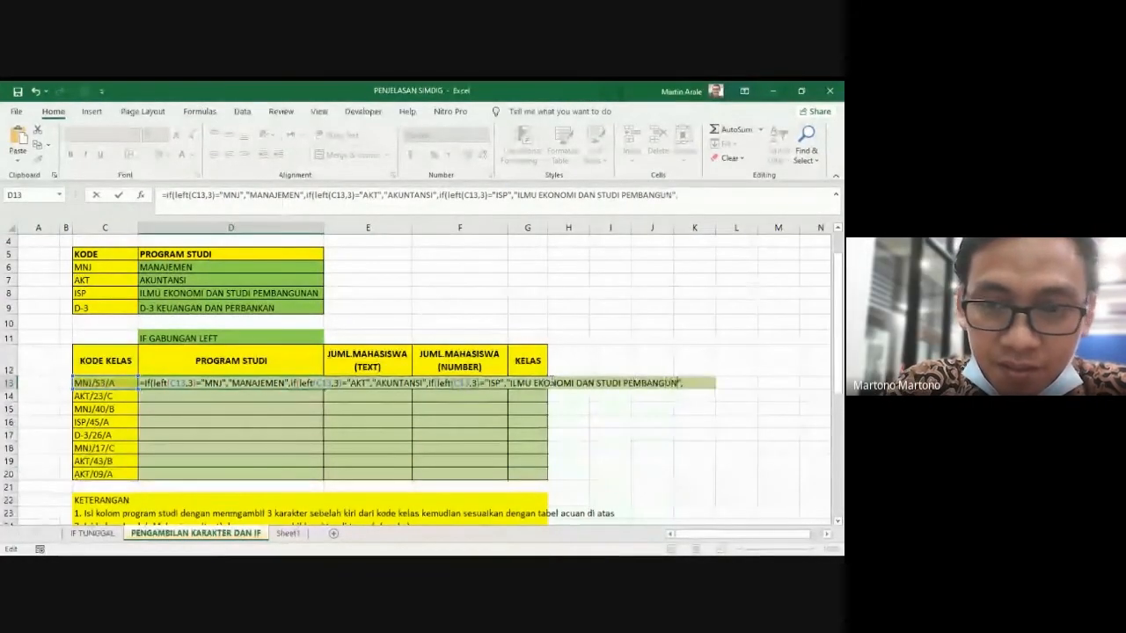
key(BackSpace)
key(BackSpace)
key(BackSpace)
text(A)
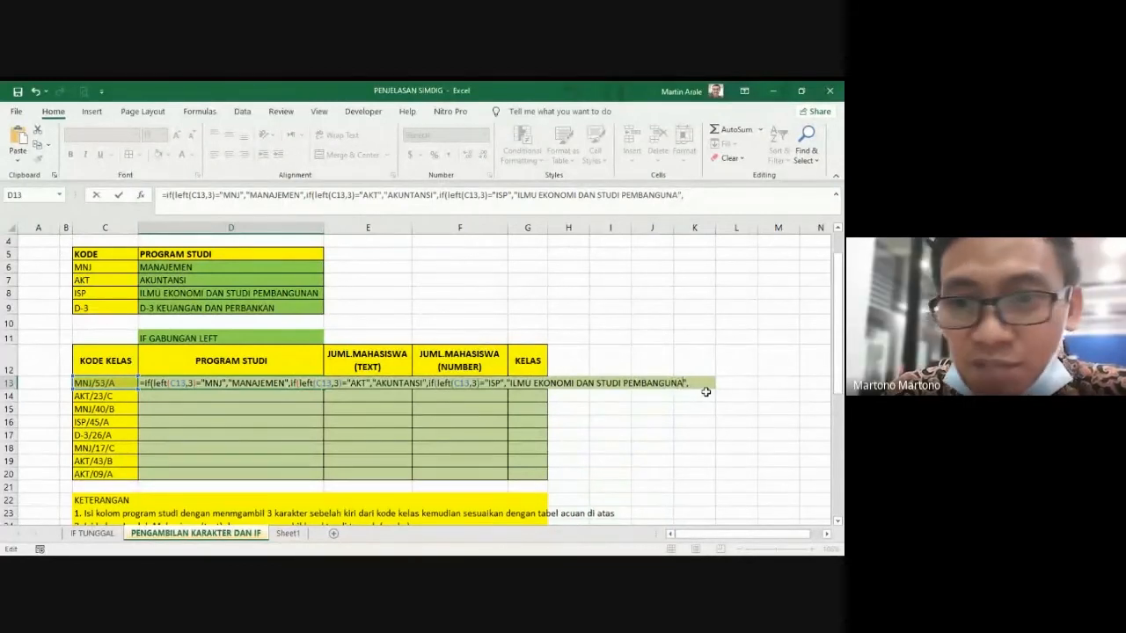
text(",")
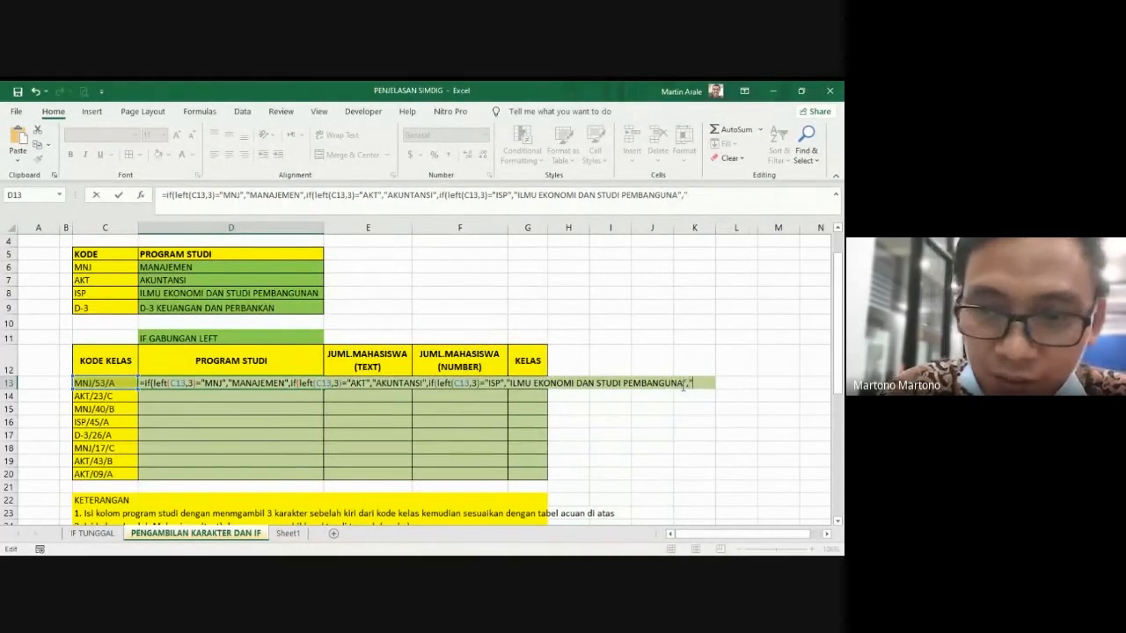
text(D-)
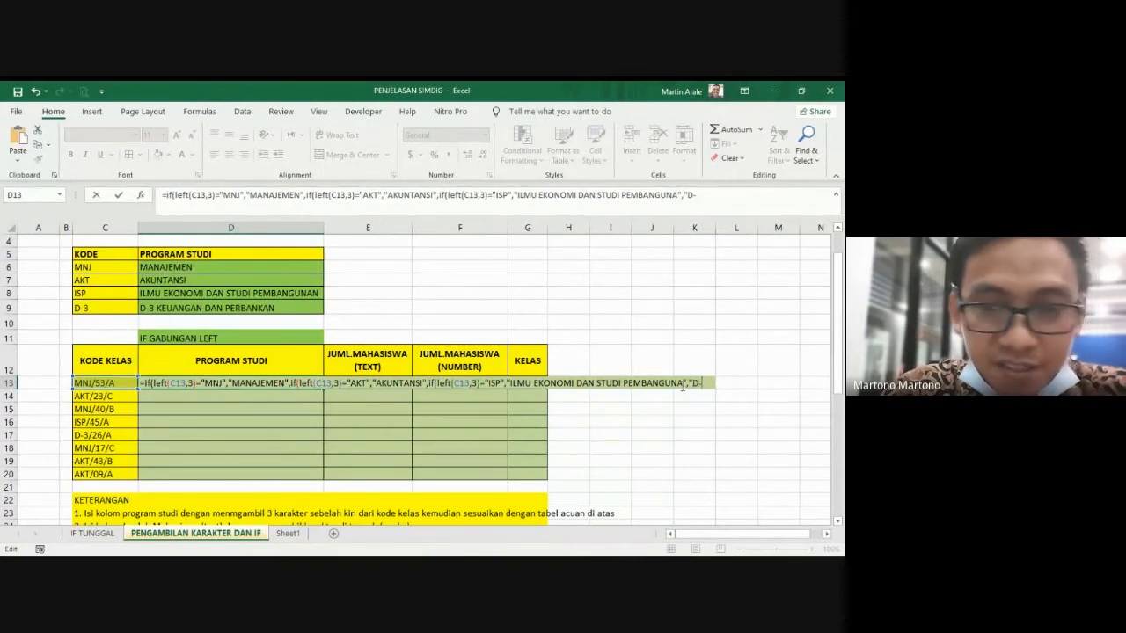
text(3 KEUANGAN)
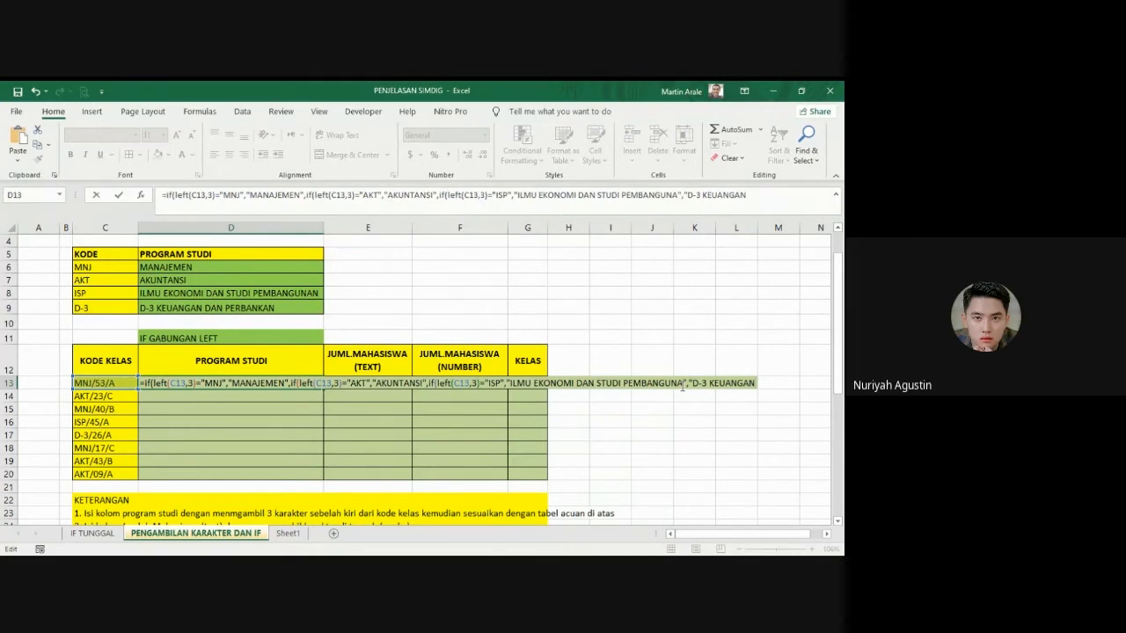
text( DAN PERBA)
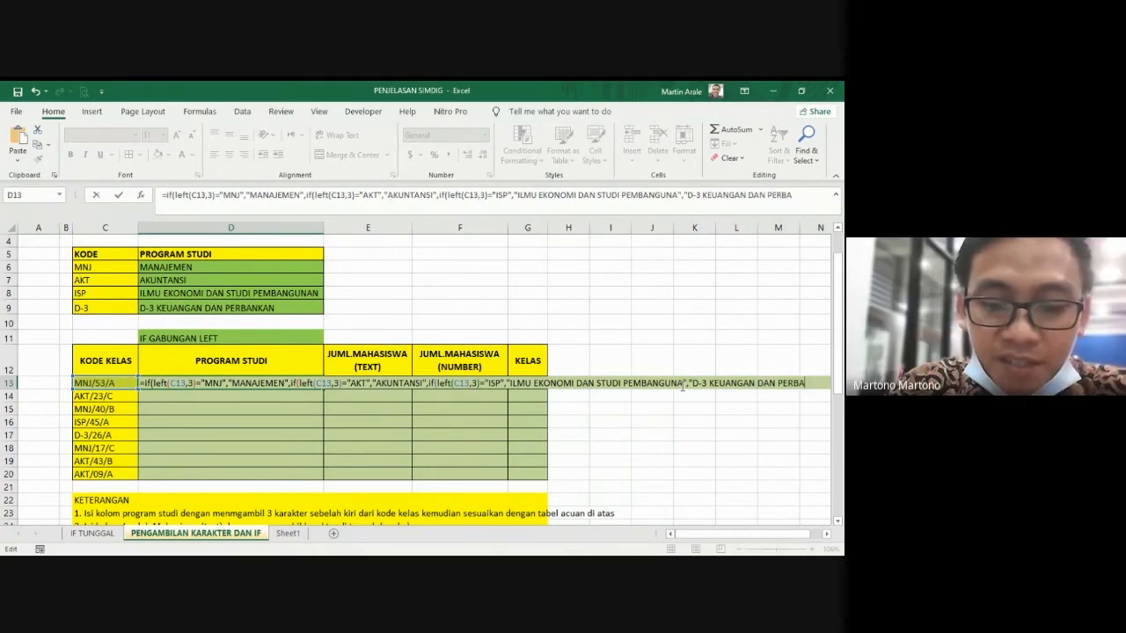
text(NKAN)
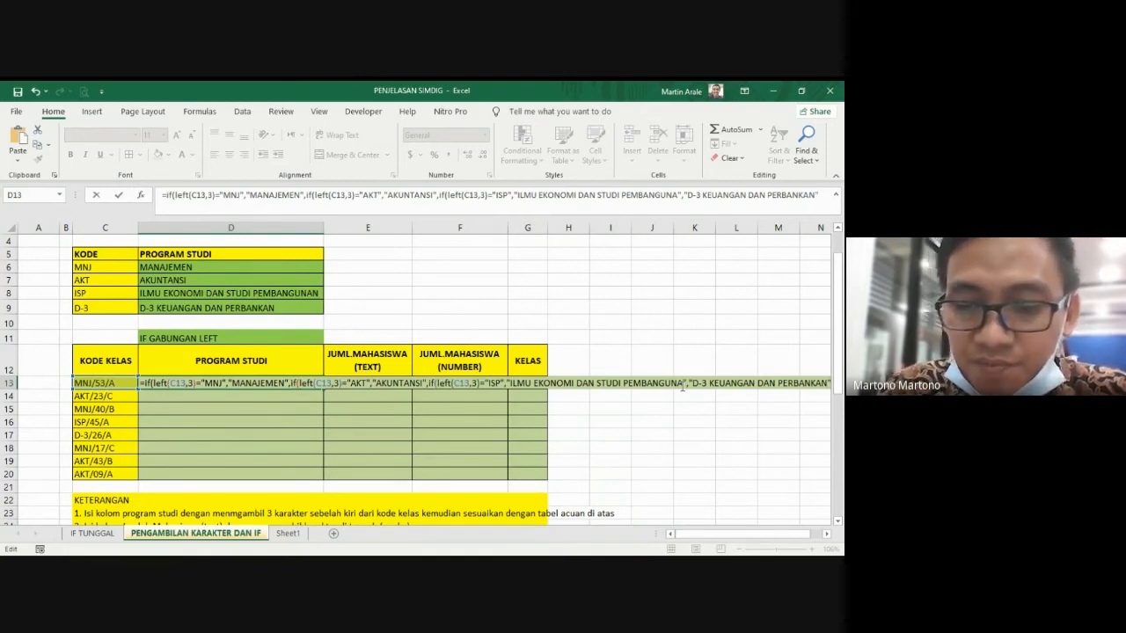
Step: Add "D-3 KEUANGAN DAN PERBANKAN" as the final value-if-false in the D13 formula, close it with three parentheses and enter it
text())
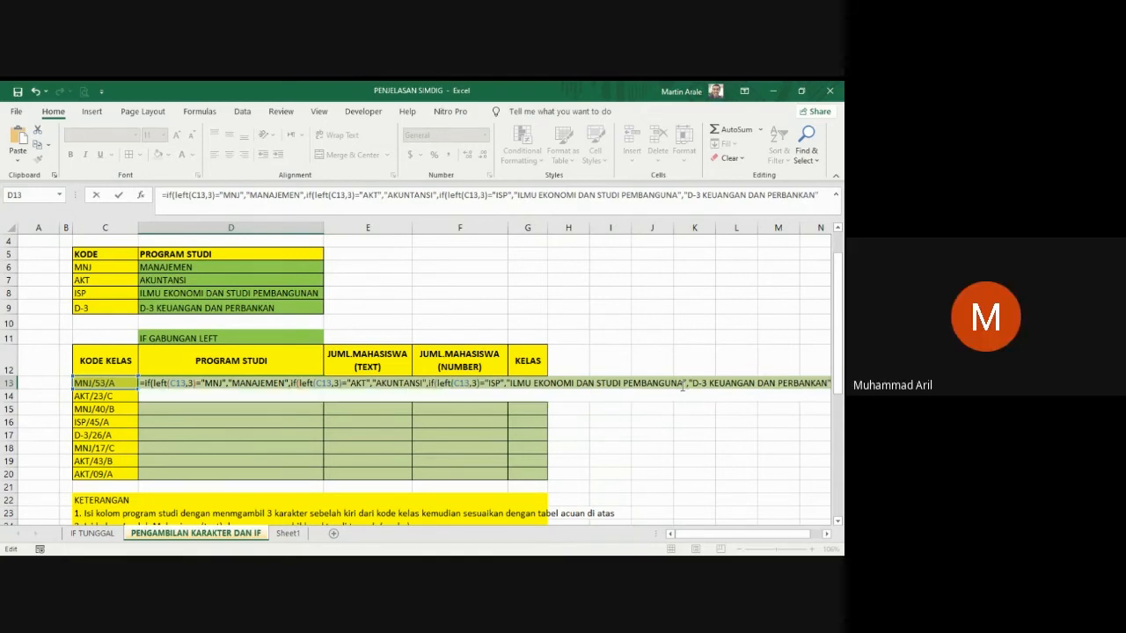
text()))
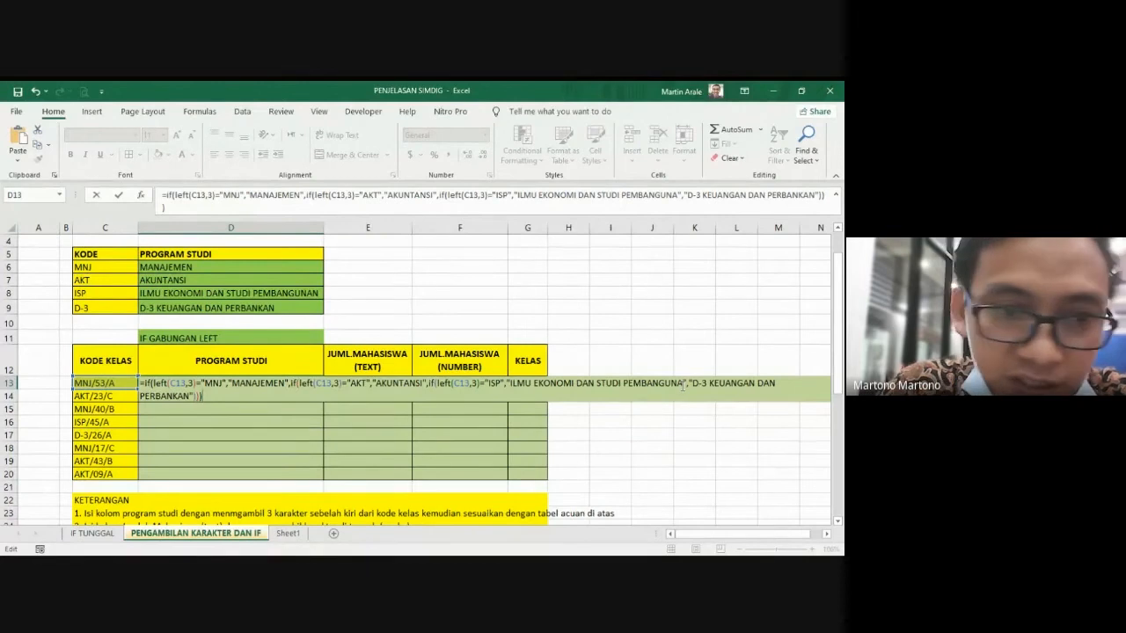
key(Return)
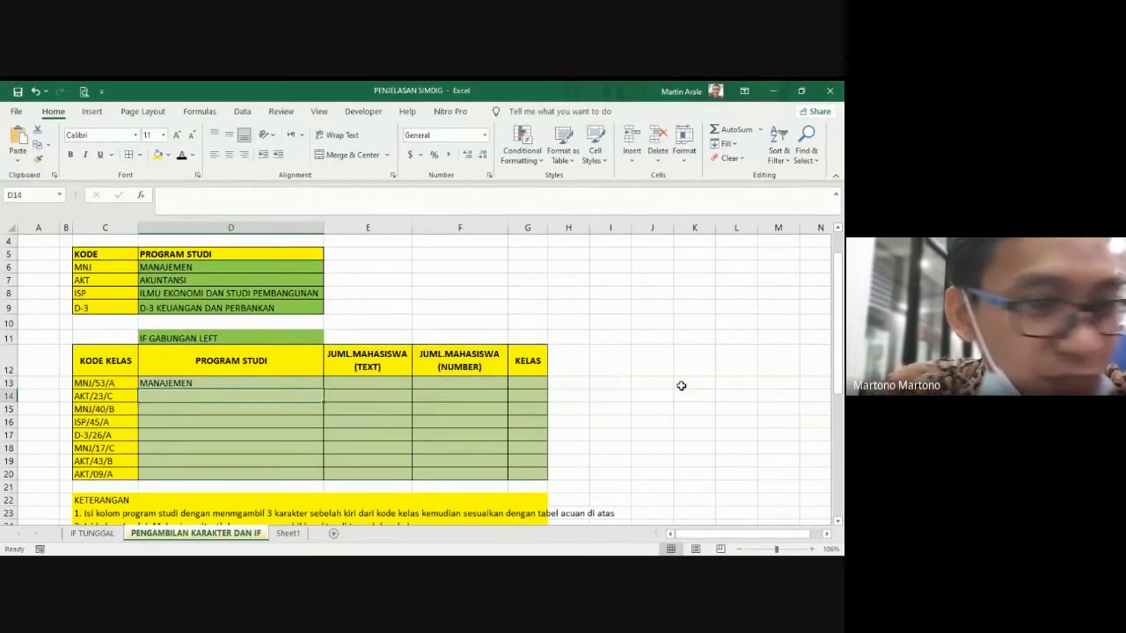
Step: Fill the D13 formula down through D20 in the PROGRAM STUDI column
click(195, 383)
drag(324, 398, 320, 479)
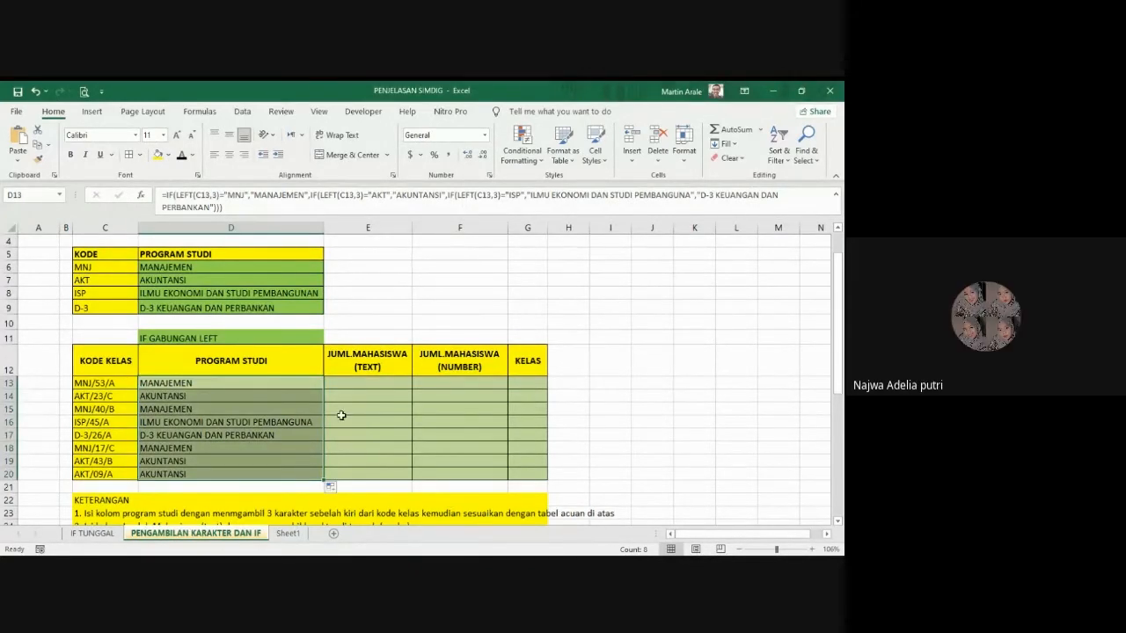
click(287, 449)
Step: Clear the formulas from D13:D20 in the PROGRAM STUDI column
drag(240, 380, 249, 473)
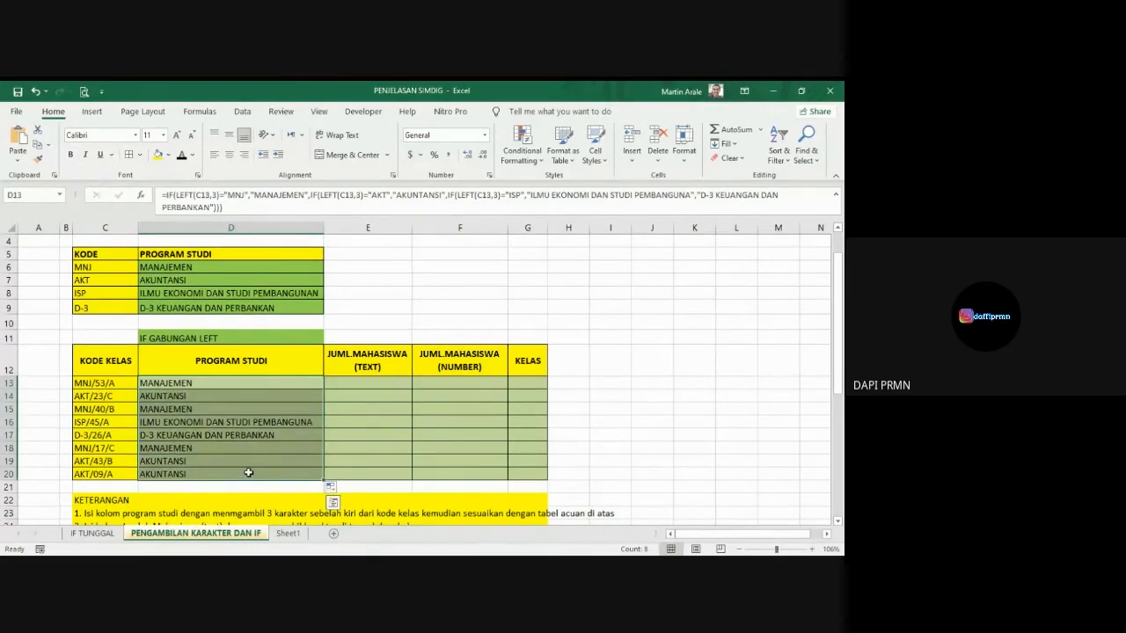
key(Delete)
click(596, 478)
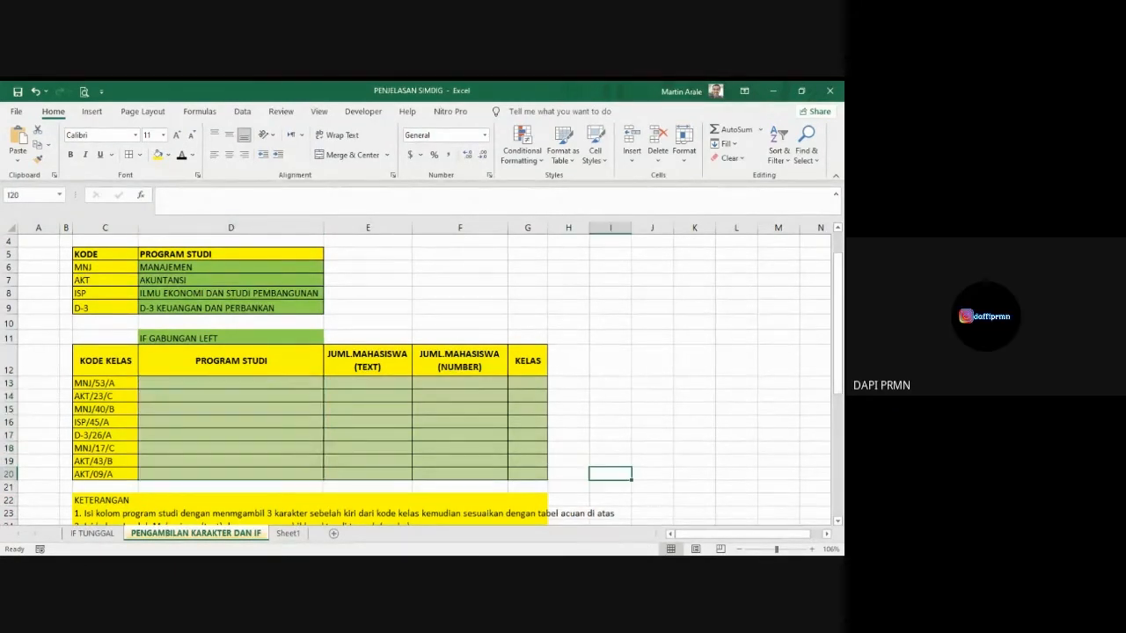
click(123, 515)
click(211, 518)
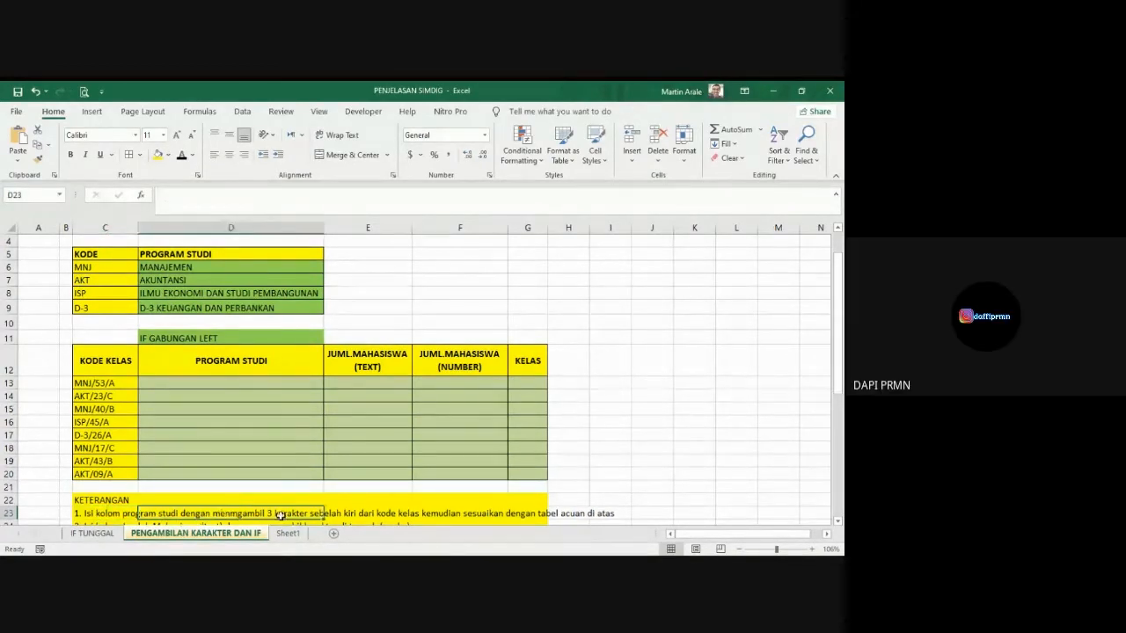
click(344, 517)
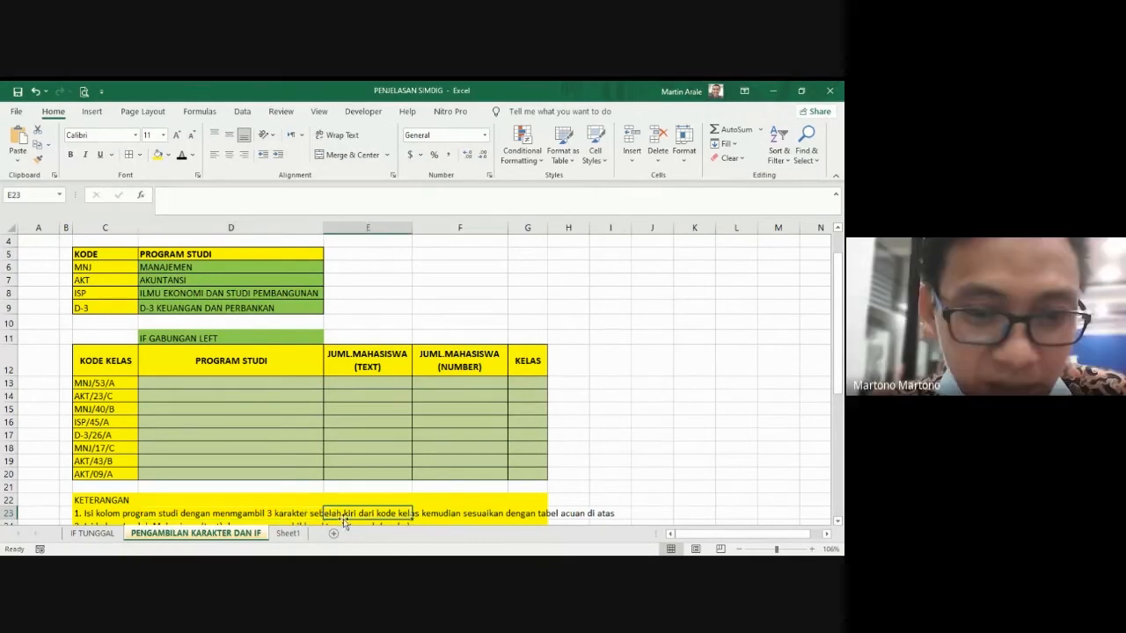
drag(103, 361, 104, 474)
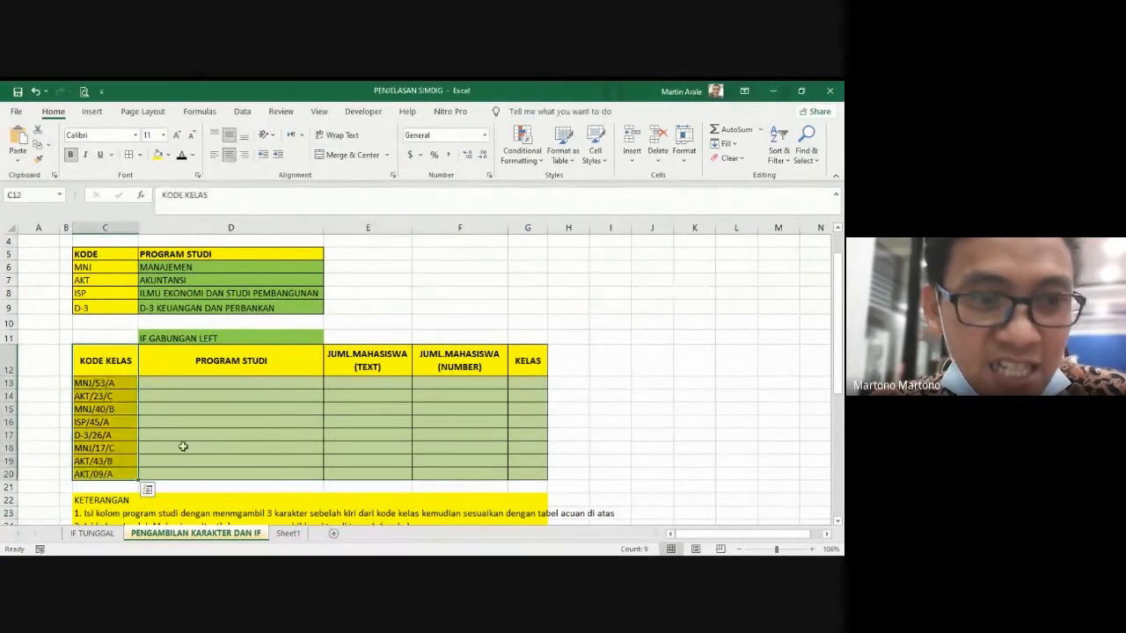
Step: Enter =LEFT(C13,3) in D13 to extract the first three characters of the class code
click(161, 386)
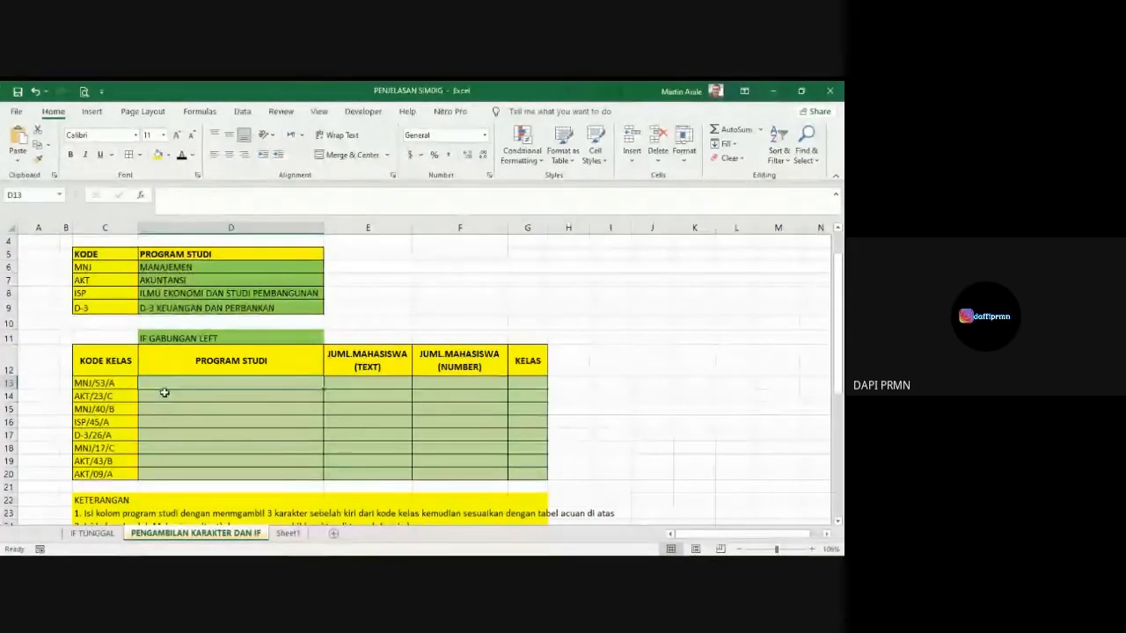
text(=LEF)
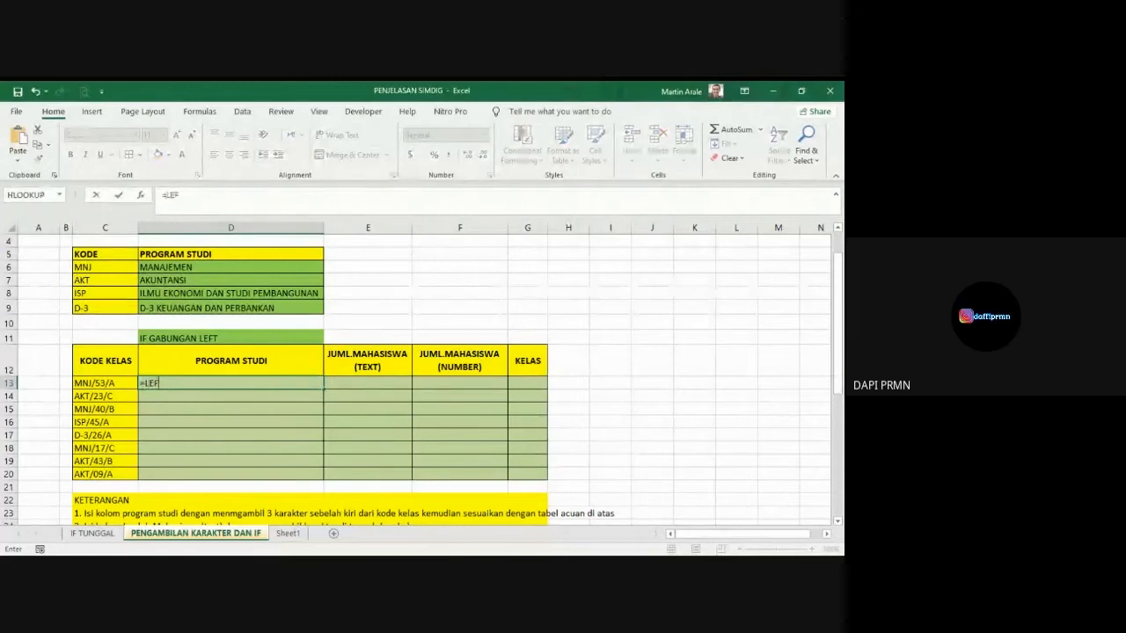
text(T()
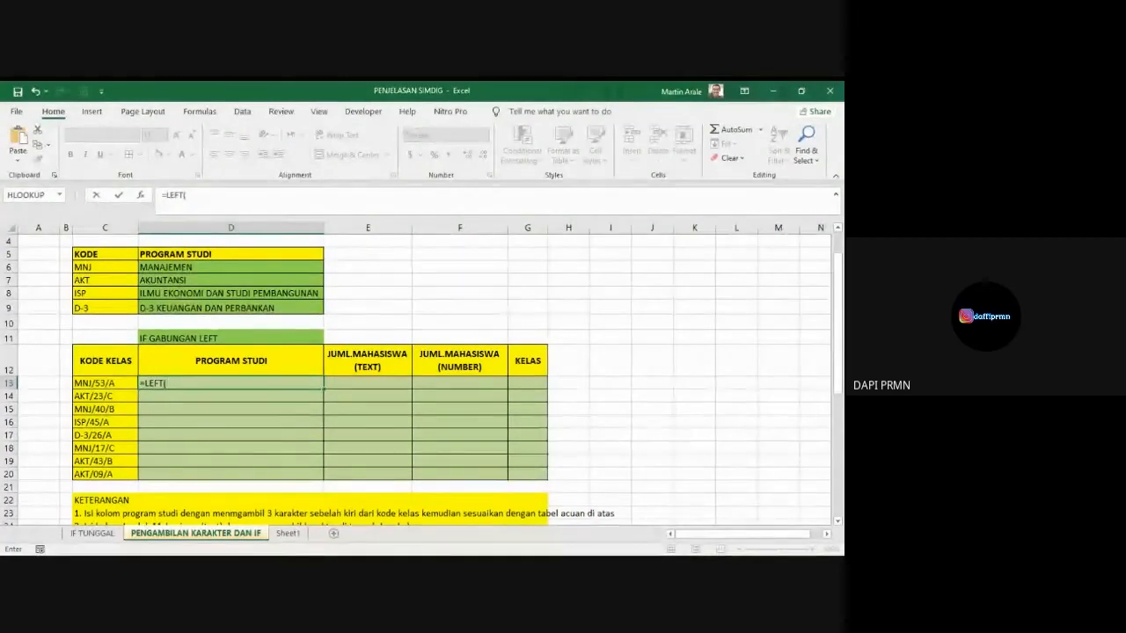
click(104, 384)
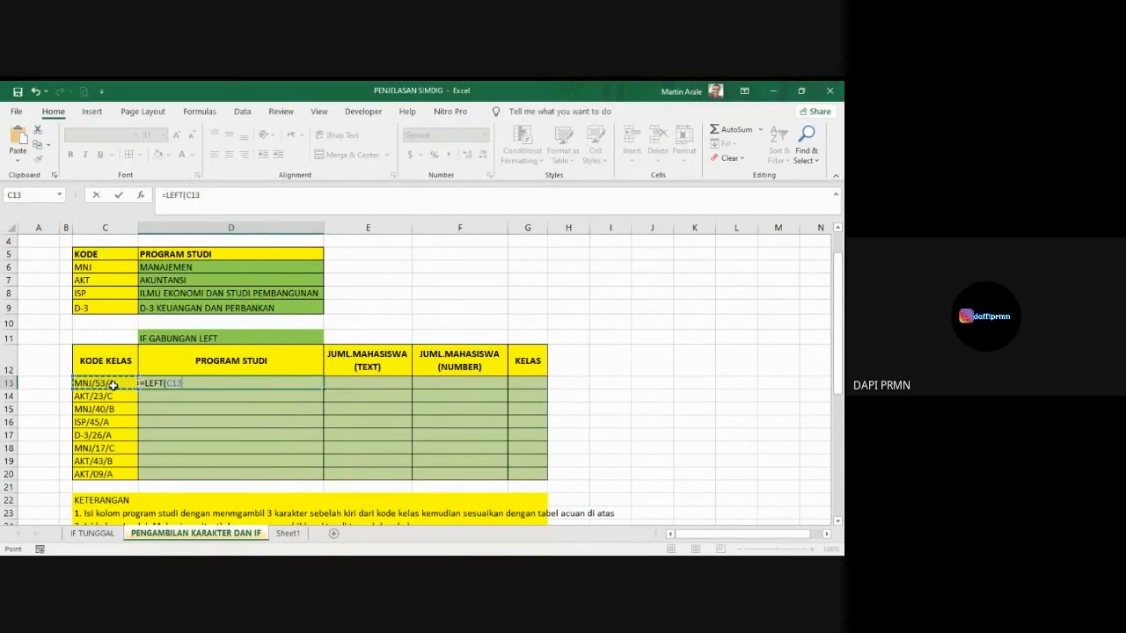
text(,)
text(3))
key(Return)
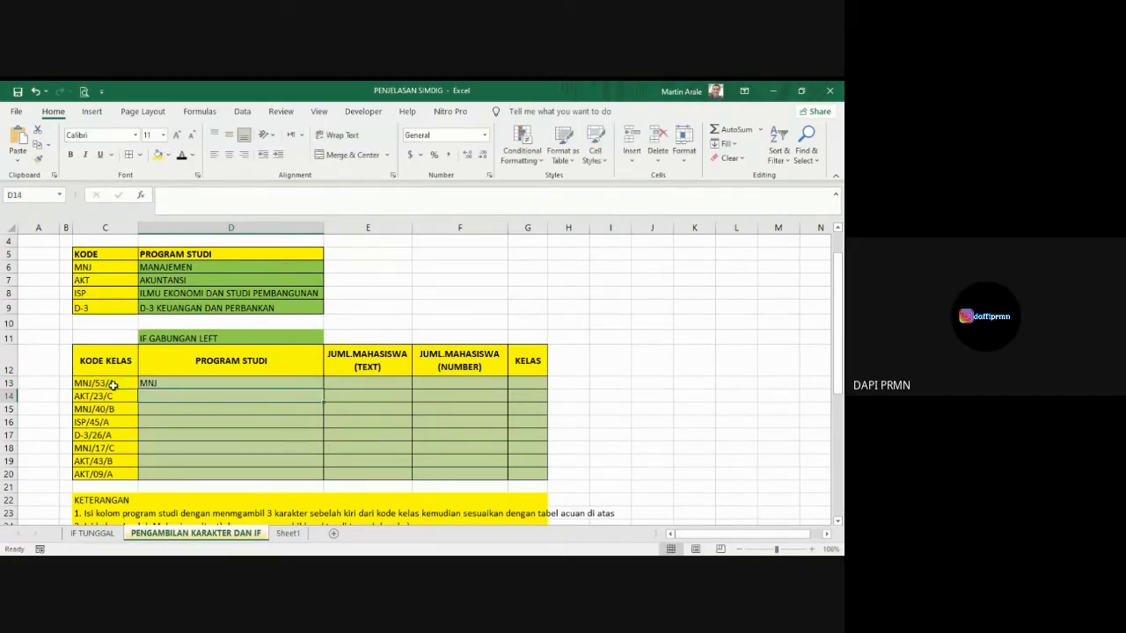
key(Up)
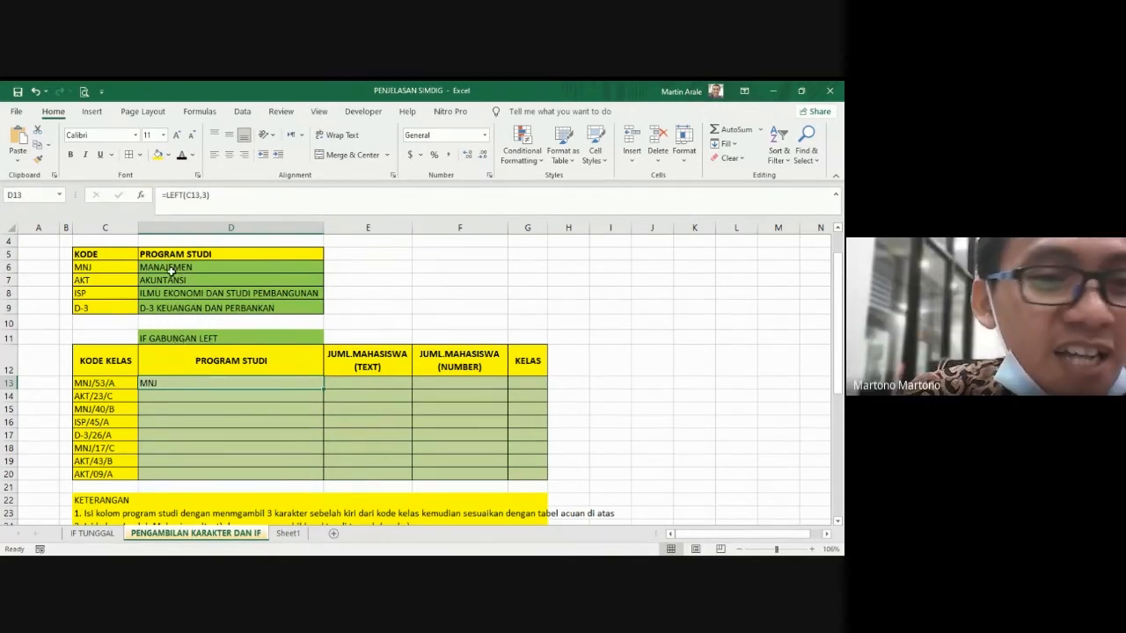
Step: Wrap the LEFT(C13,3) in D13 in an IF function and compare its result with the code "MNJ"
drag(169, 269, 172, 294)
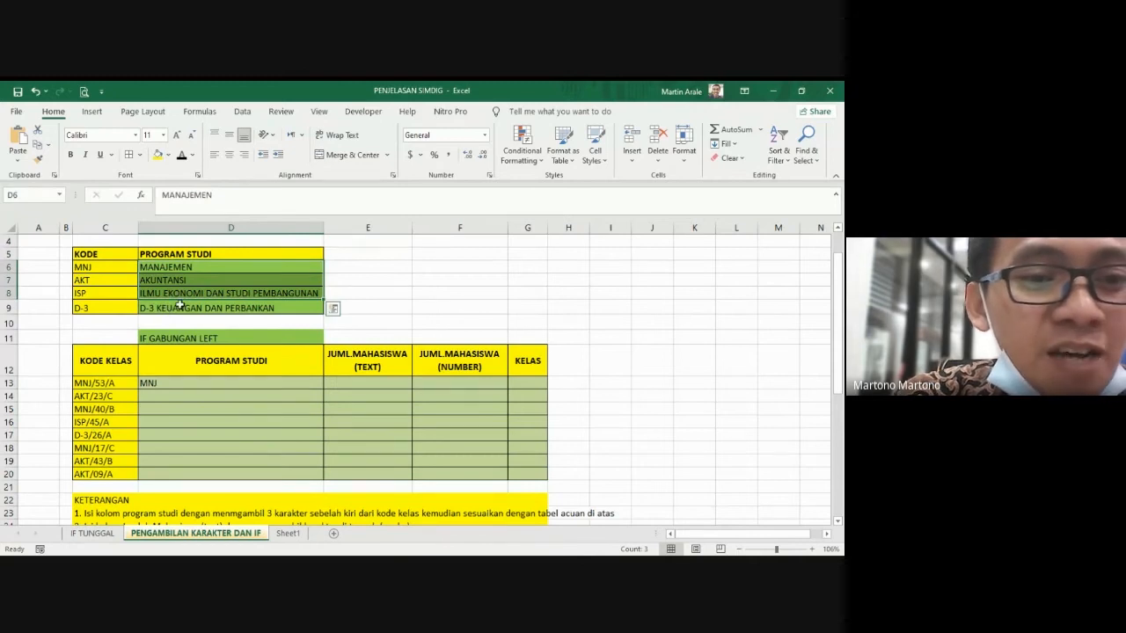
click(194, 399)
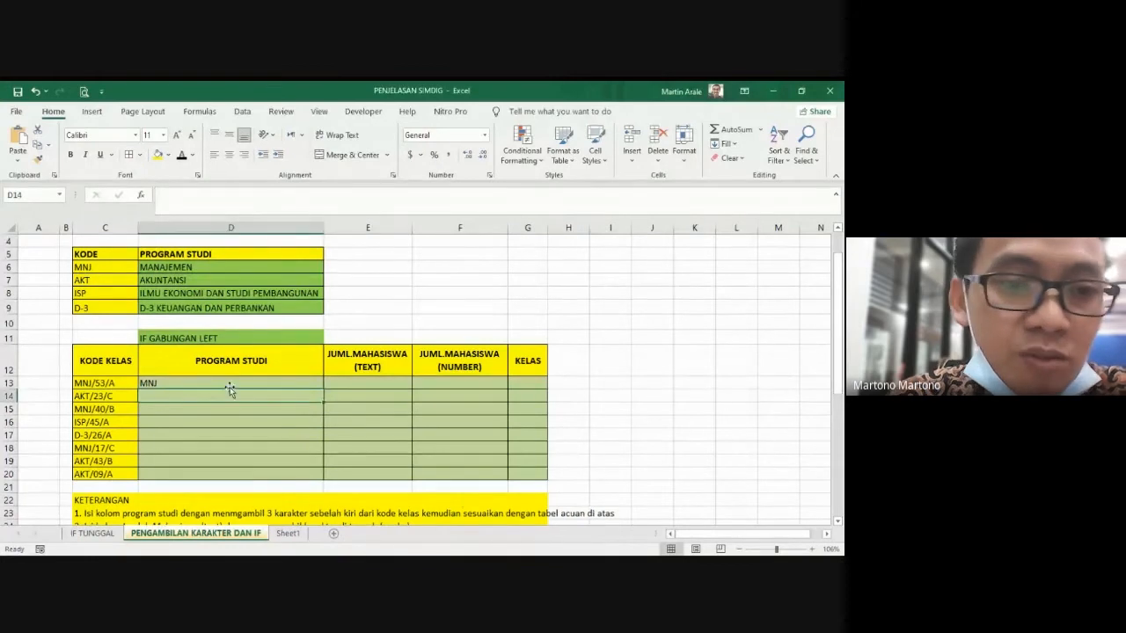
click(165, 384)
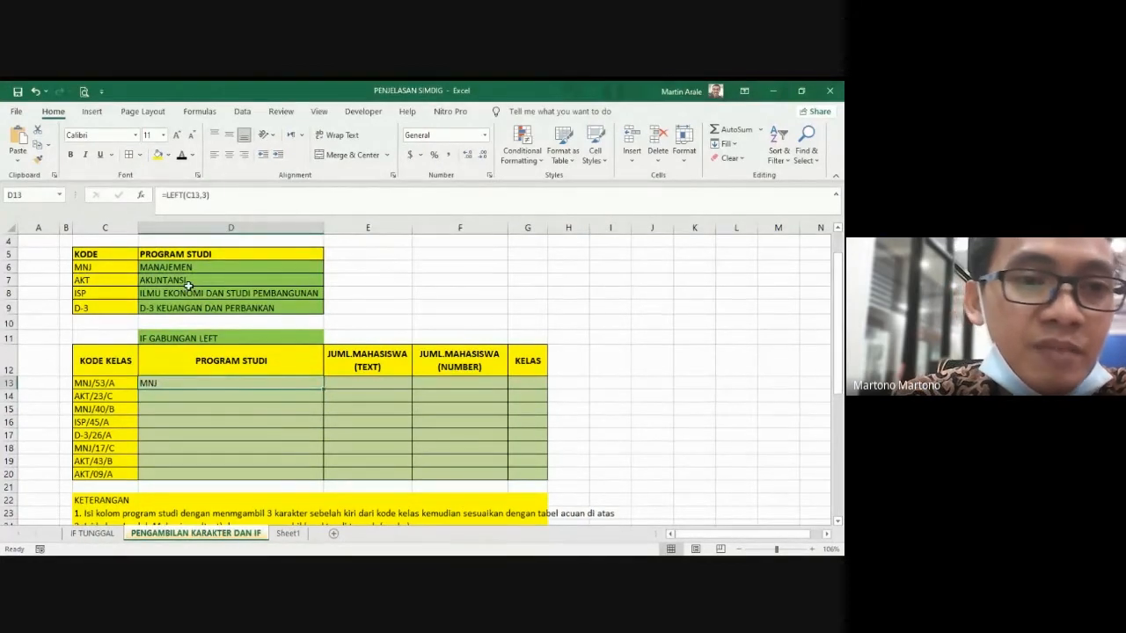
click(165, 195)
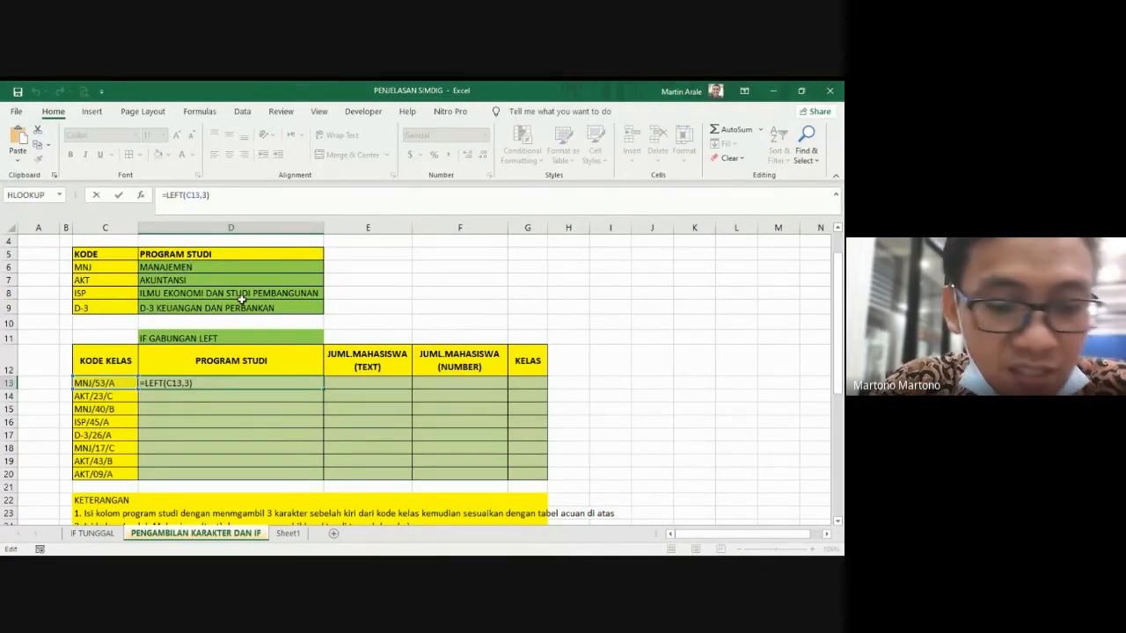
text(IF)
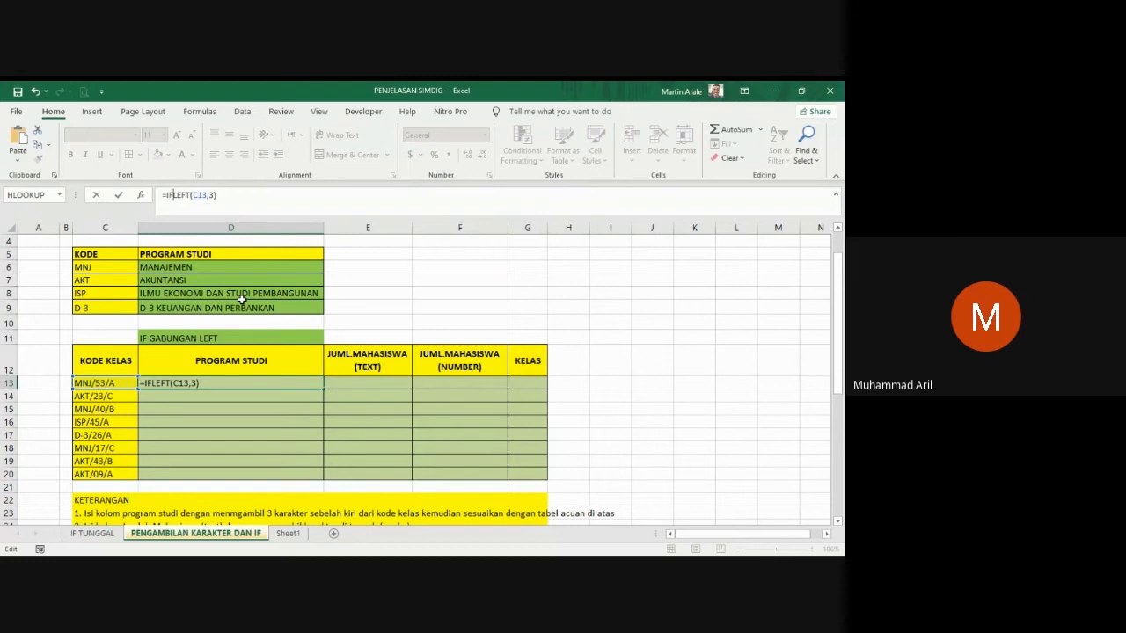
text(()
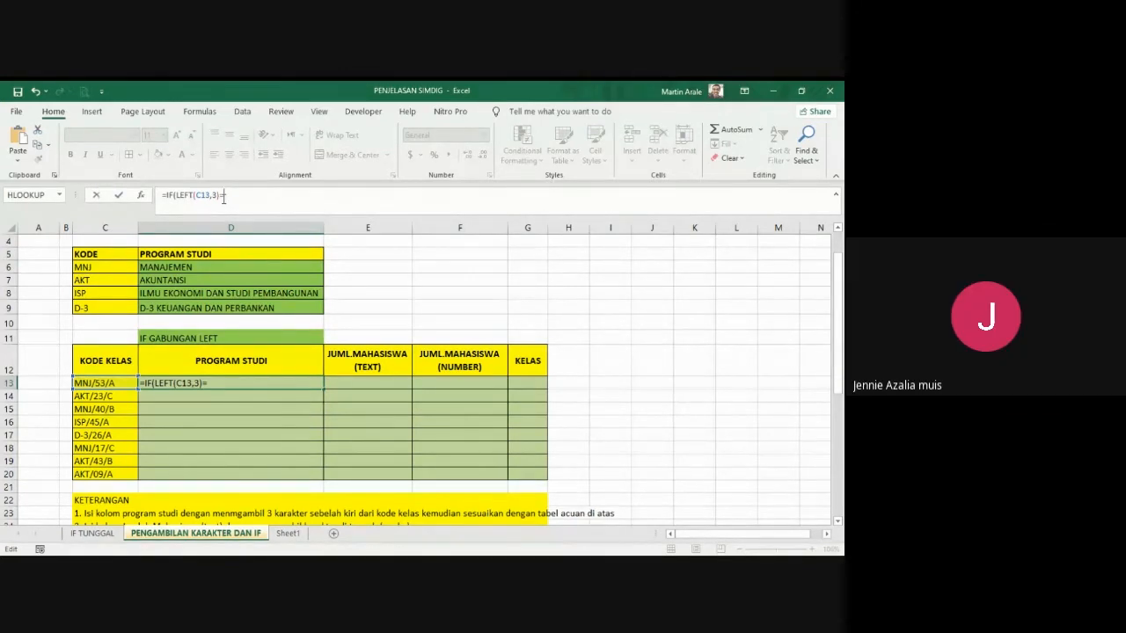
text(MN)
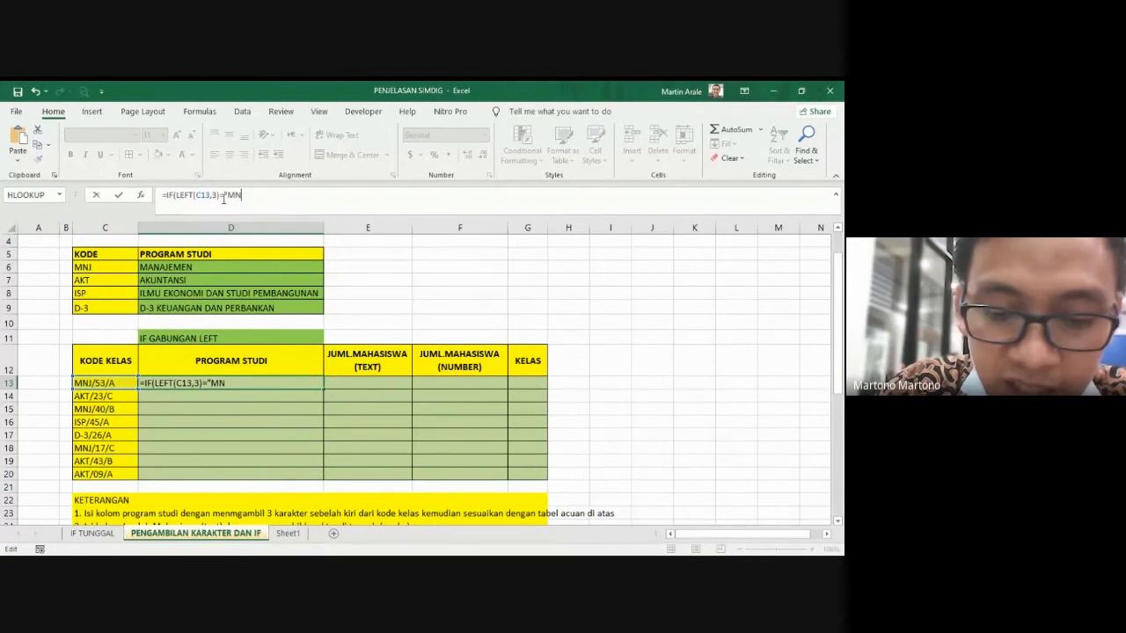
text(J",)
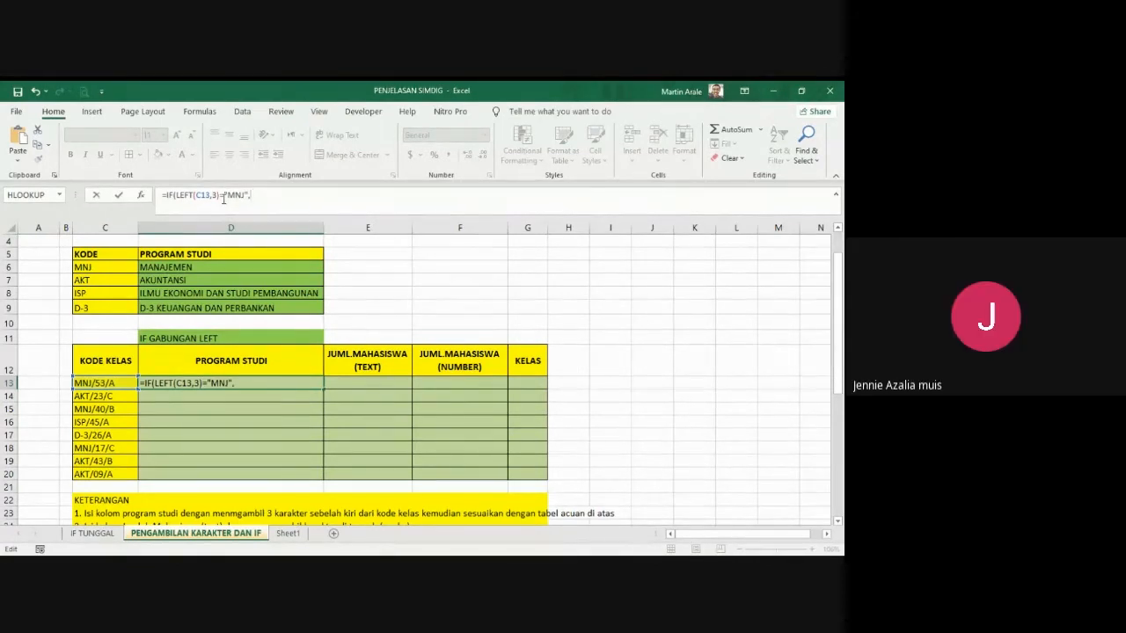
text("MANAJEMEN",)
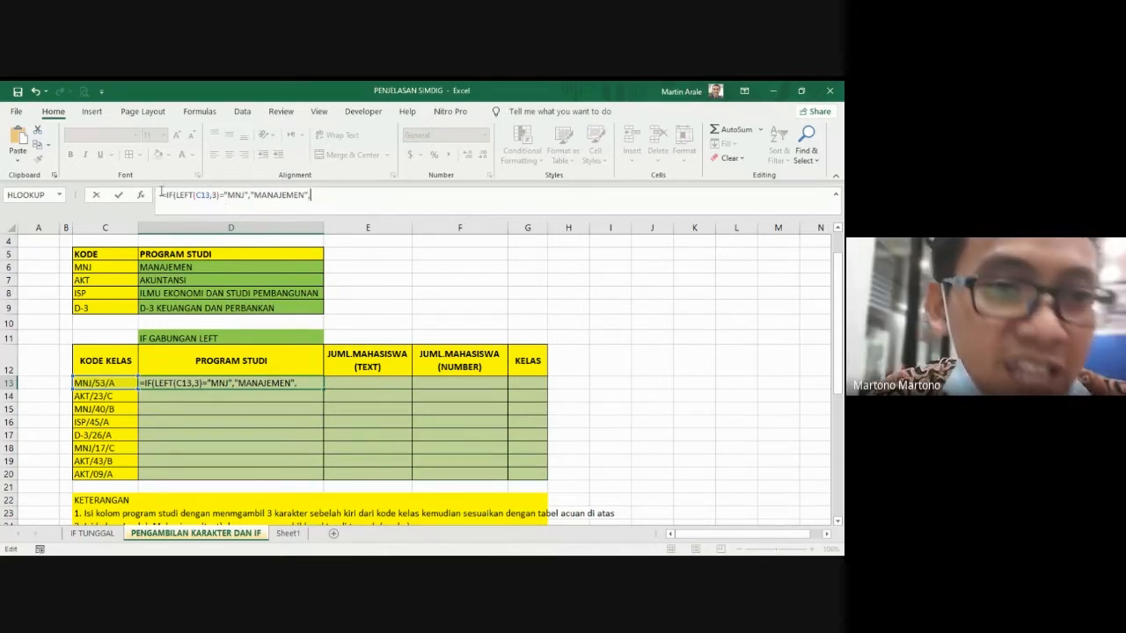
Step: Copy the first IF clause in the D13 formula and paste it as the value-if-false
drag(166, 194, 307, 199)
key(ctrl+c)
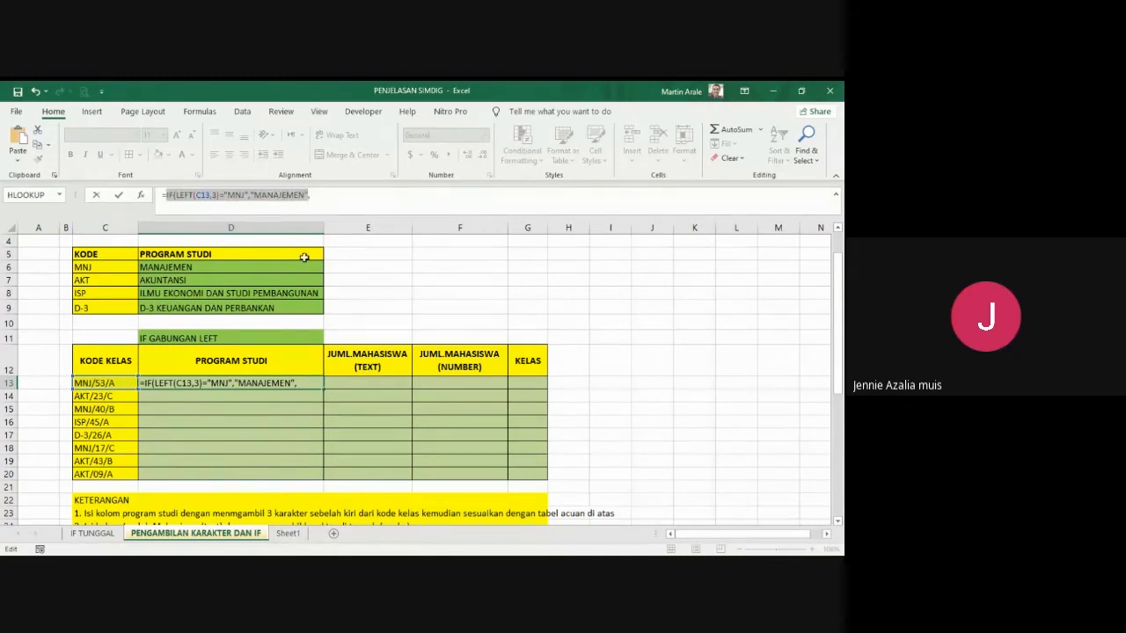
click(324, 195)
key(ctrl+v)
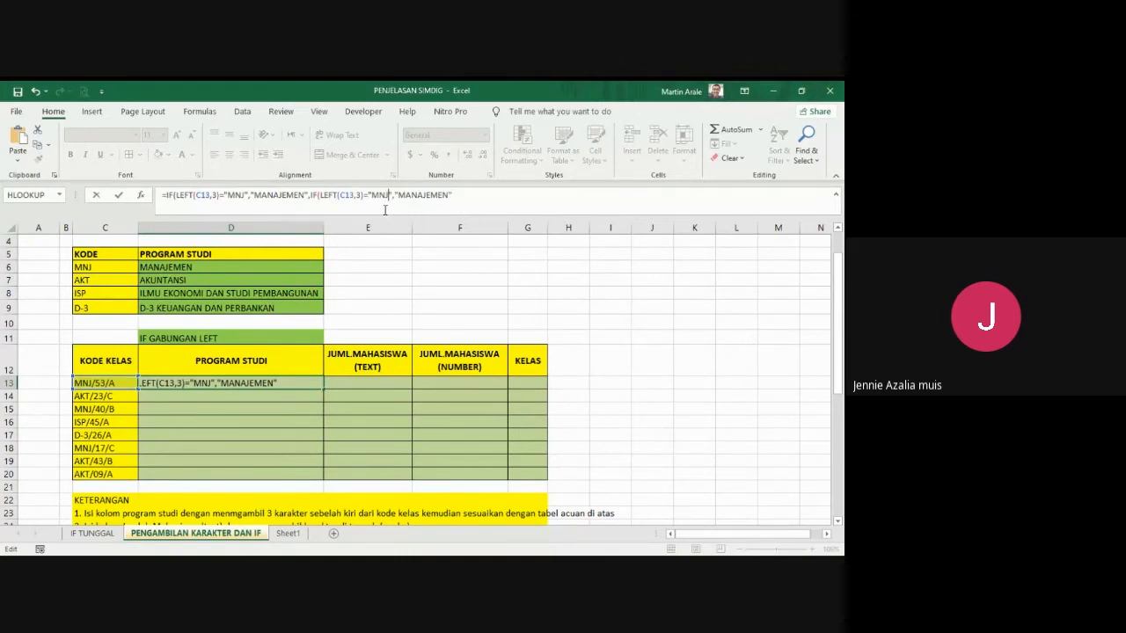
Step: Change the second IF clause in the D13 formula to test for "AKT" and return "AKUNTANSI"
key(BackSpace)
key(BackSpace)
key(BackSpace)
text(AKT)
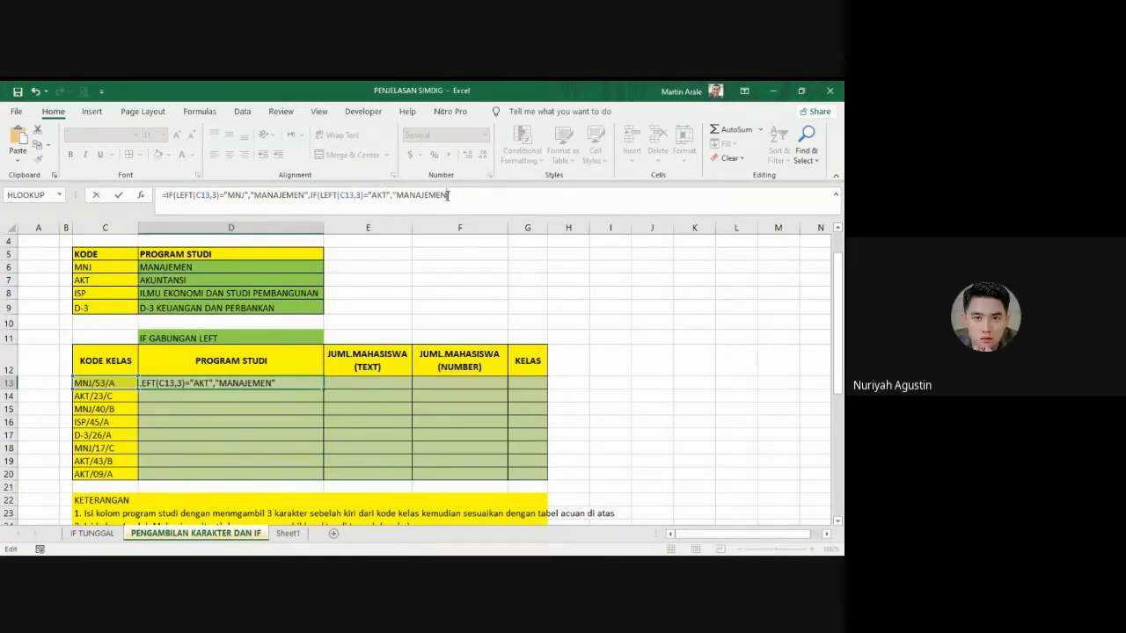
key(BackSpace)
key(BackSpace)
key(BackSpace)
key(BackSpace)
key(BackSpace)
key(BackSpace)
key(BackSpace)
key(BackSpace)
key(BackSpace)
text(AKUNTANSI)
Step: Paste a third copy of the IF clause after "AKUNTANSI" and separate it with a comma
key(ctrl+v)
click(445, 195)
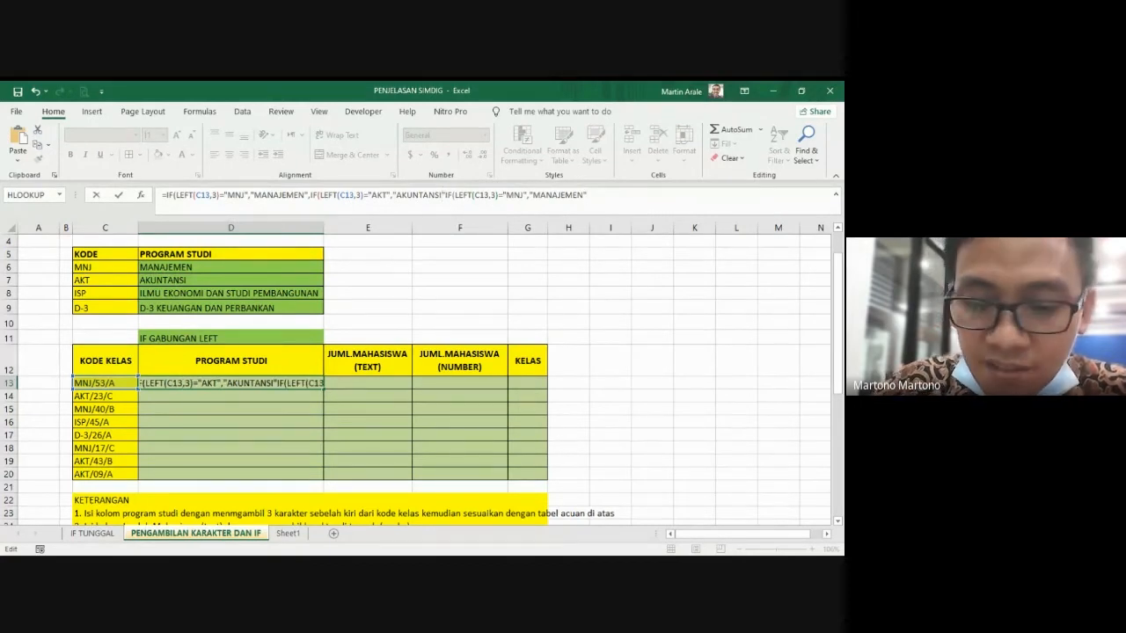
text(,)
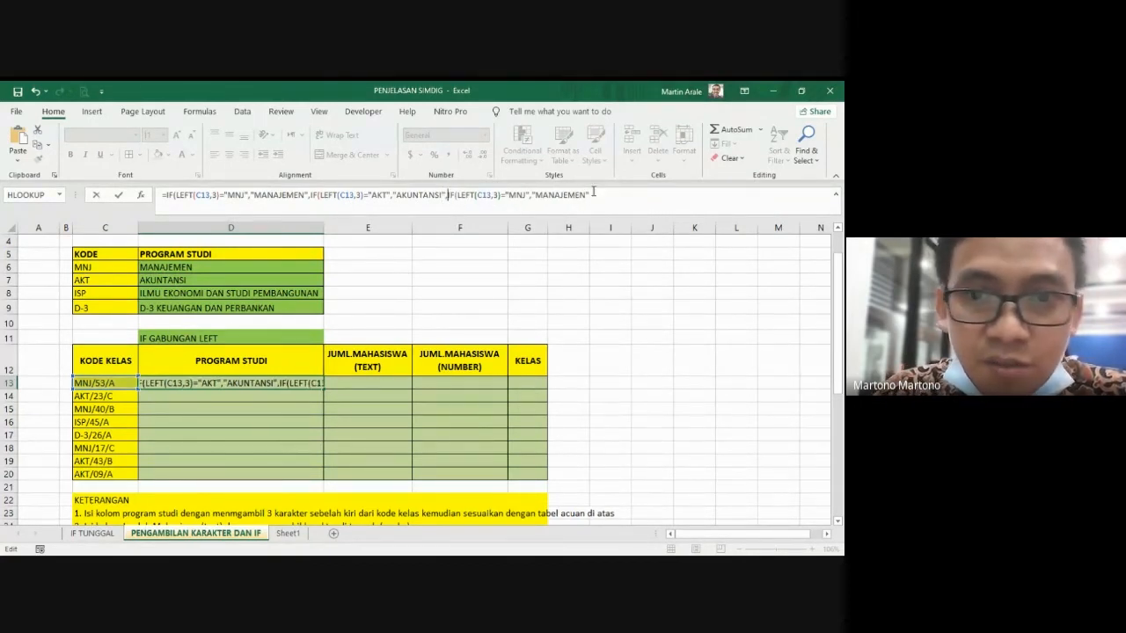
Step: Replace the tested code in the third IF clause of the D13 formula with "ISP"
click(527, 194)
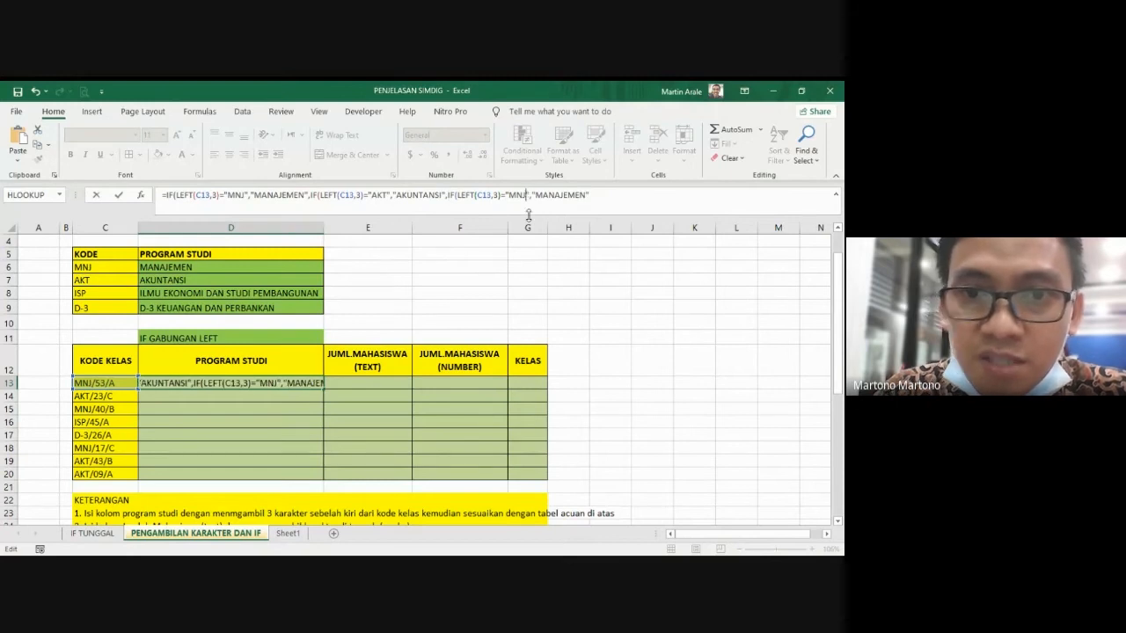
key(BackSpace)
key(BackSpace)
key(BackSpace)
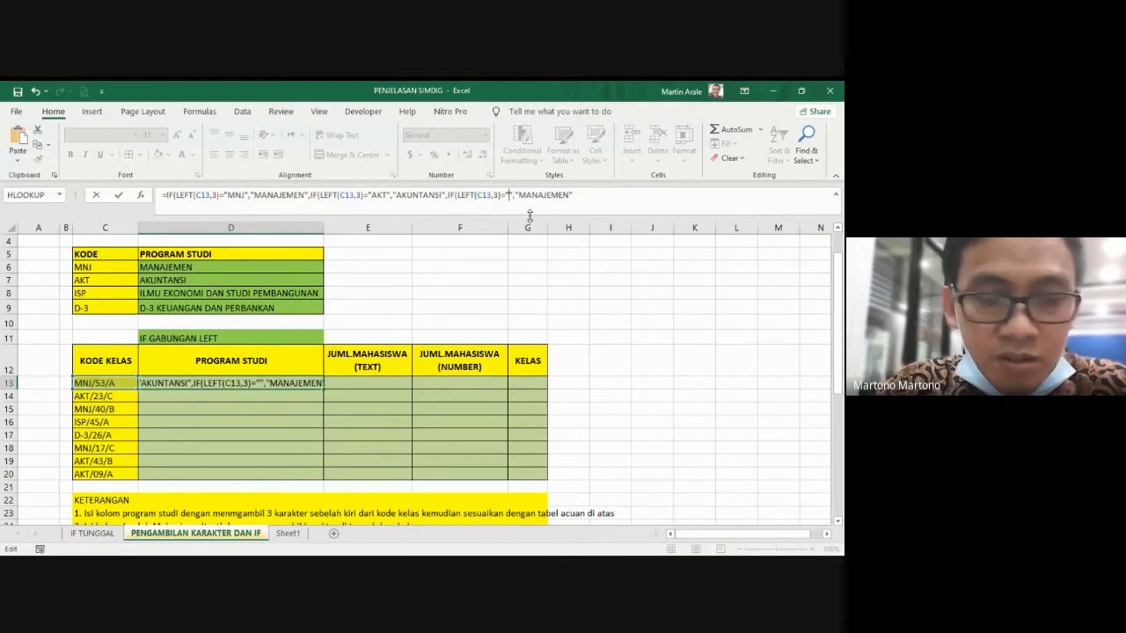
text(ISIP)
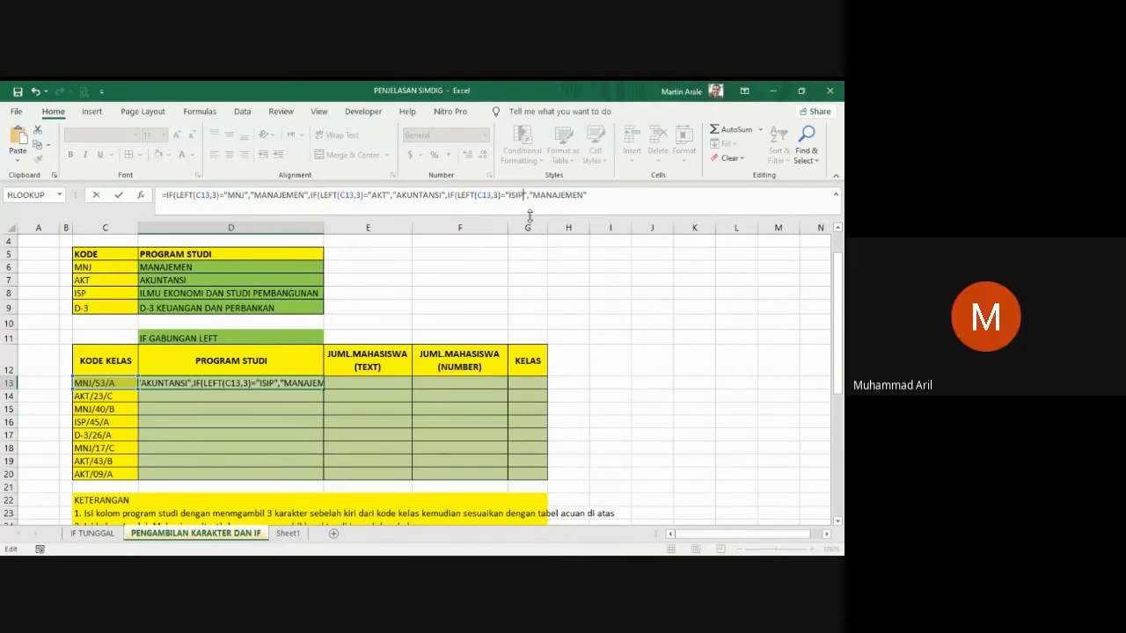
key(BackSpace)
key(BackSpace)
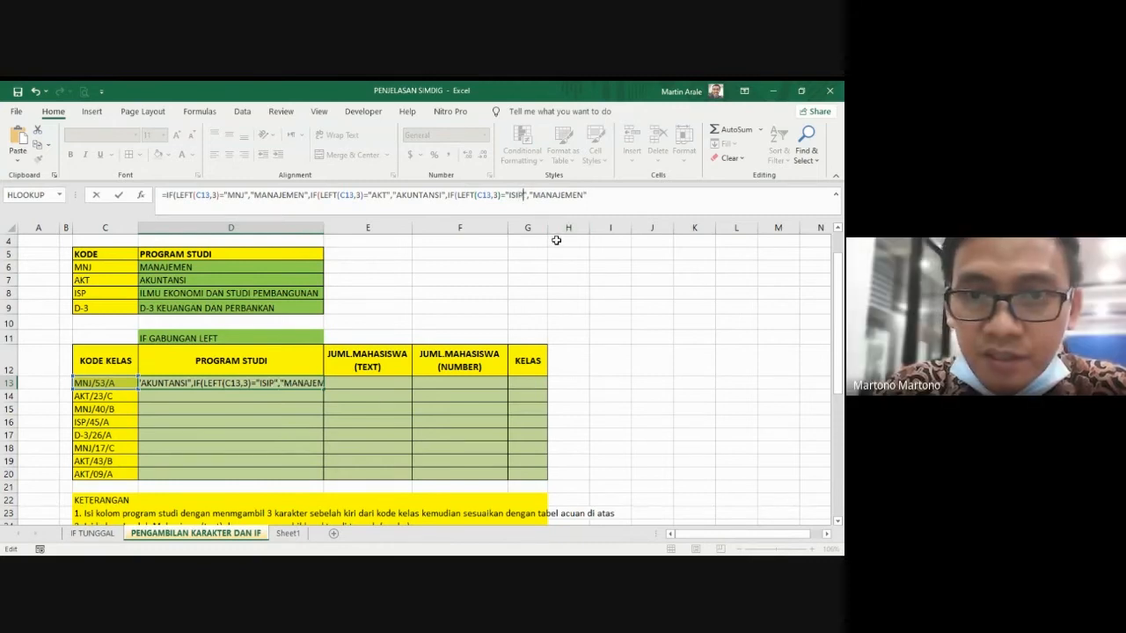
text(P)
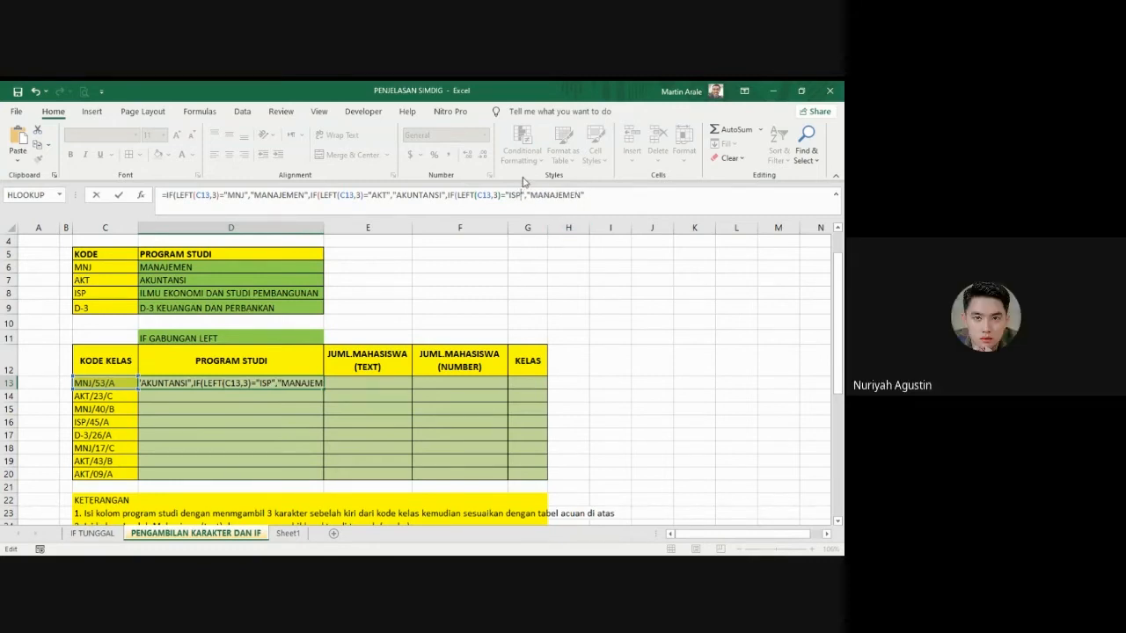
Step: Replace the value-if-true of the third IF clause with "ILMU EKONOMI DAN STUDI PEMBANGUNAN"
click(581, 195)
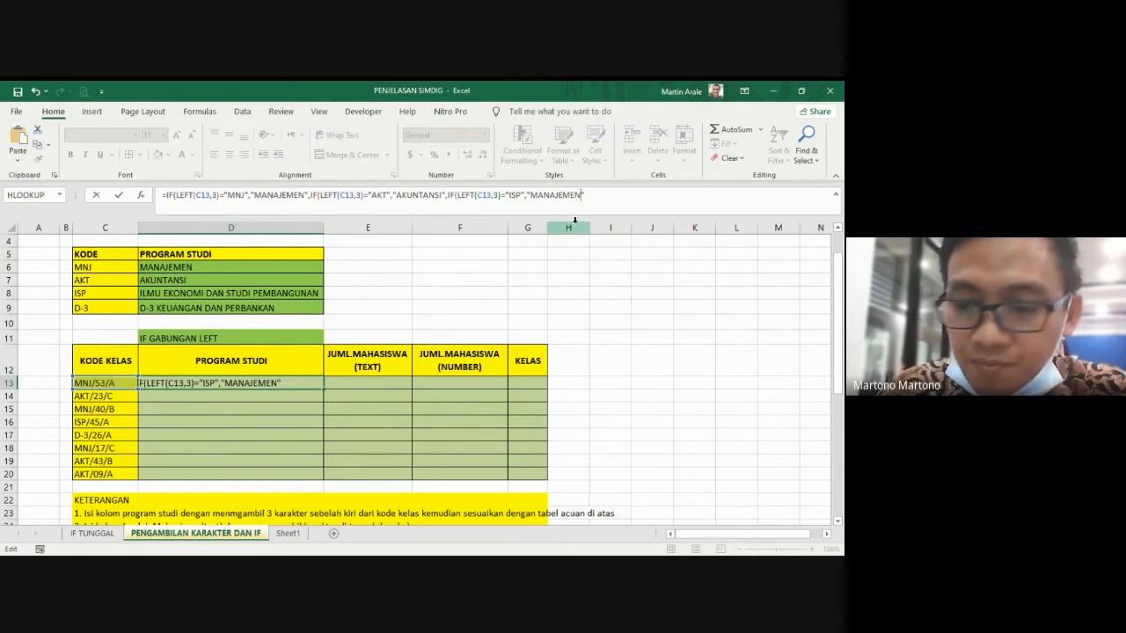
key(BackSpace)
key(BackSpace)
key(BackSpace)
key(BackSpace)
key(BackSpace)
key(BackSpace)
key(BackSpace)
key(BackSpace)
key(BackSpace)
key(BackSpace)
text(ILMU EKONOM)
text(I DAN STUDI P)
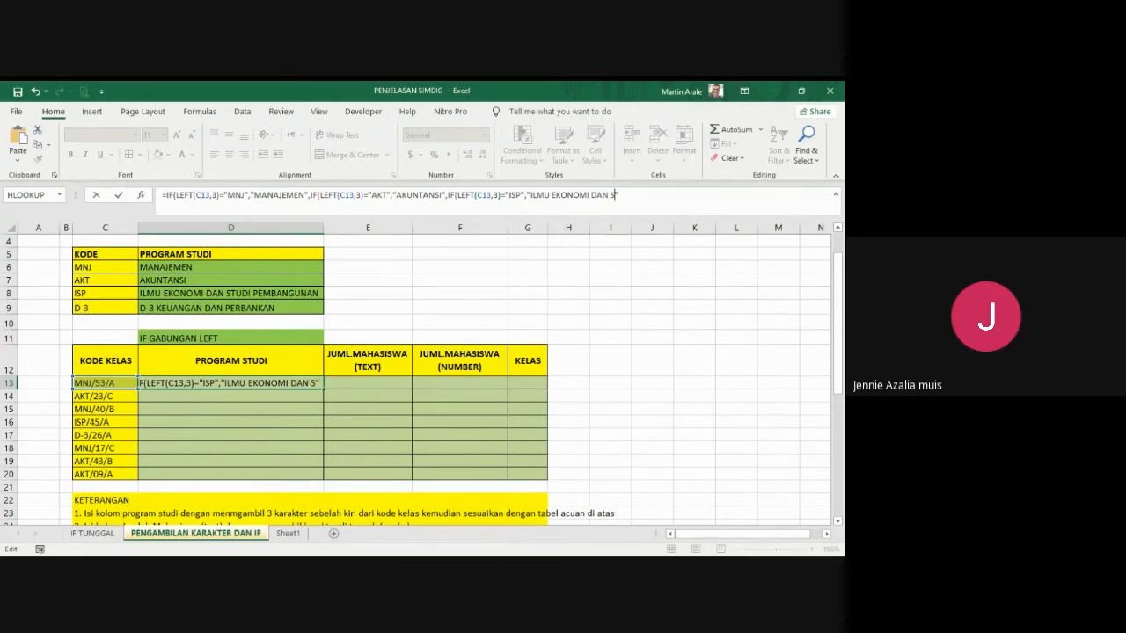
text(EMBANGUNAN")
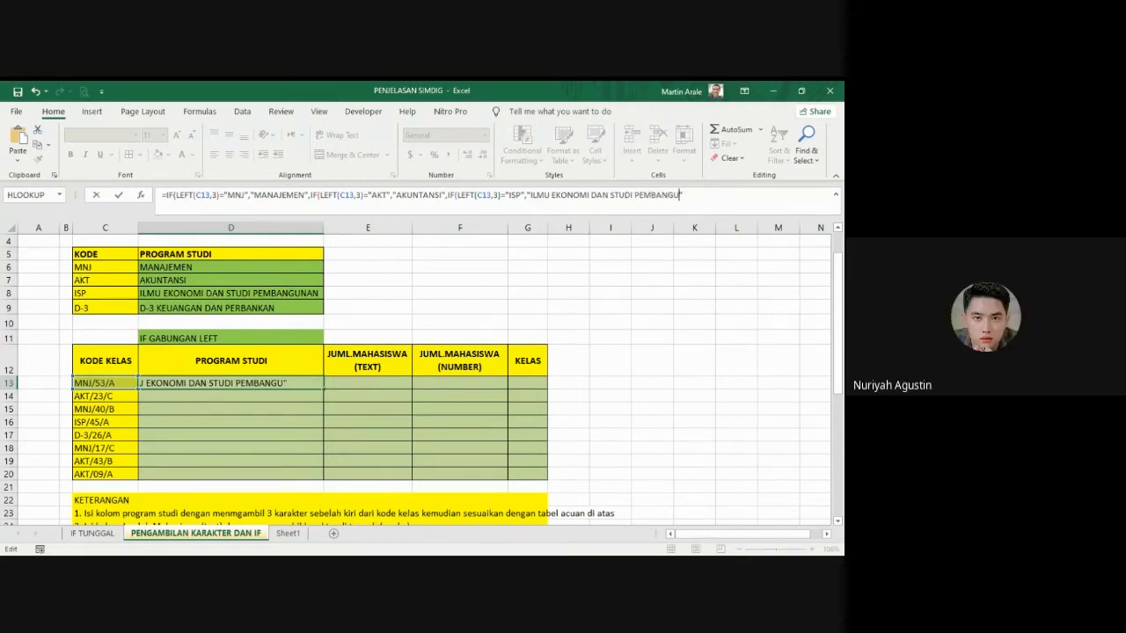
text(,"D-3)
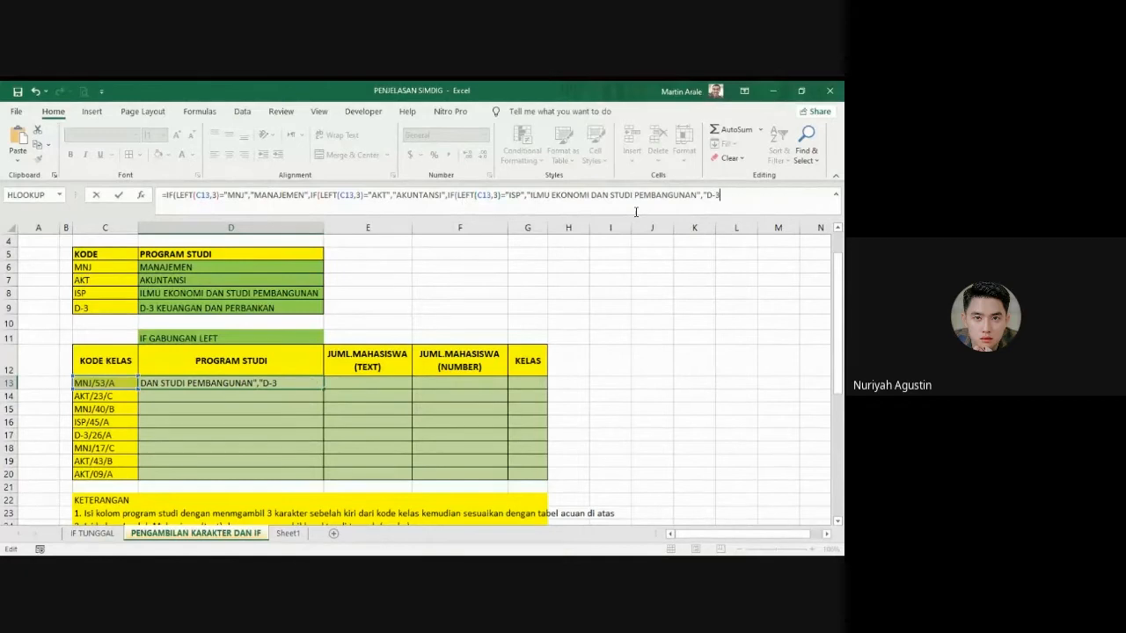
text( KEUANGAN DAN PER)
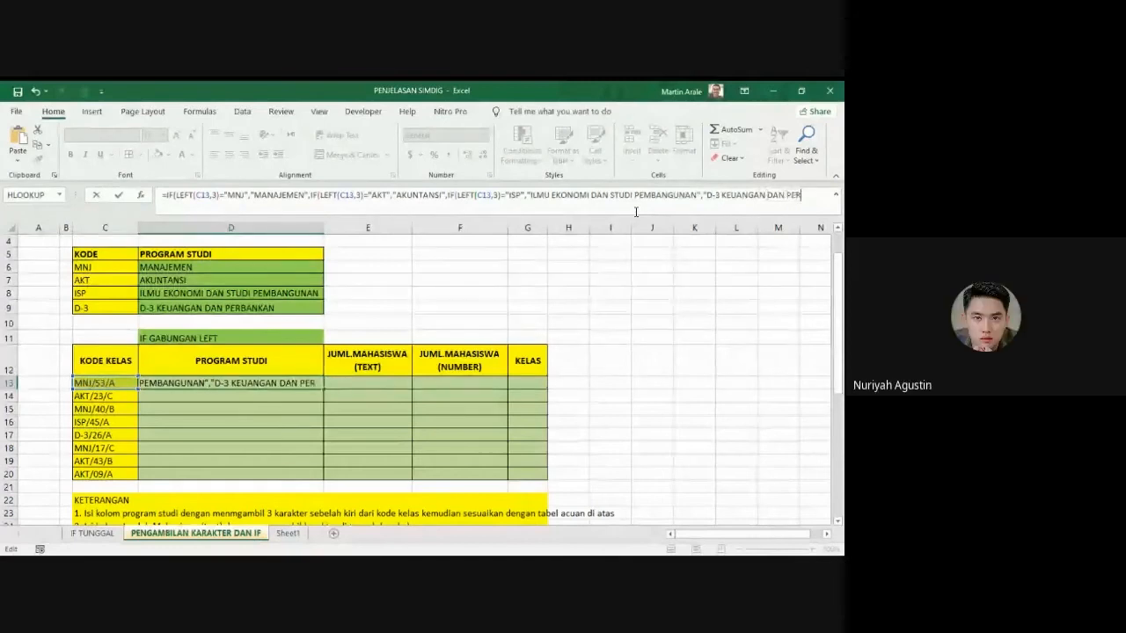
Step: Add "D-3 KEUANGAN DAN PERBANKAN" as the last value-if-false, close the formula with three parentheses and enter it in D13
text(BANKAN")
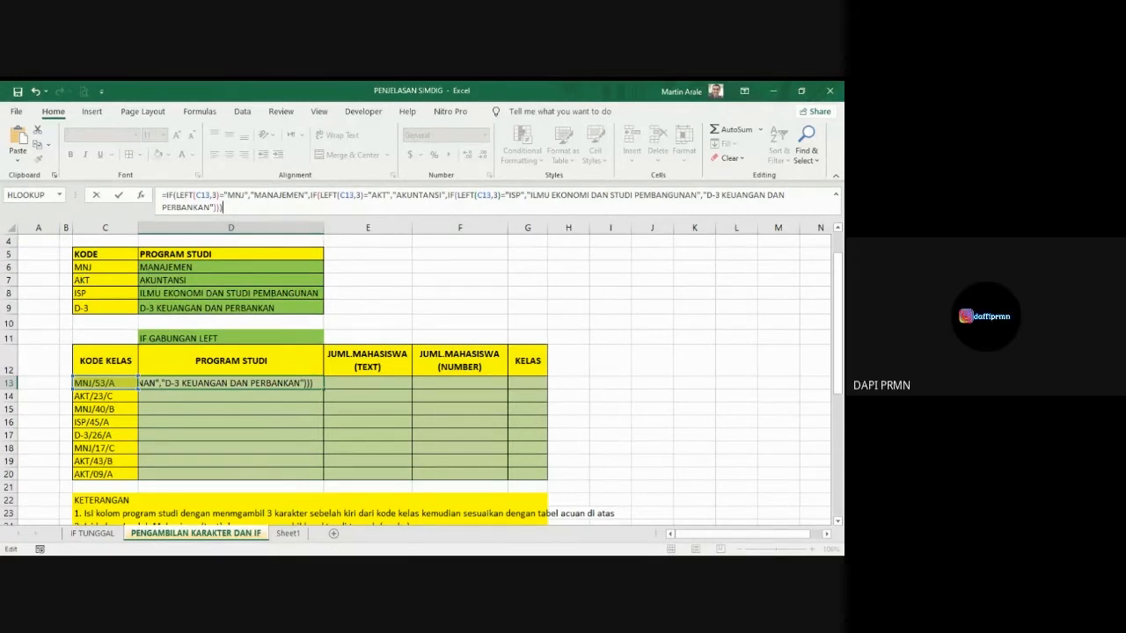
key(alt+Tab)
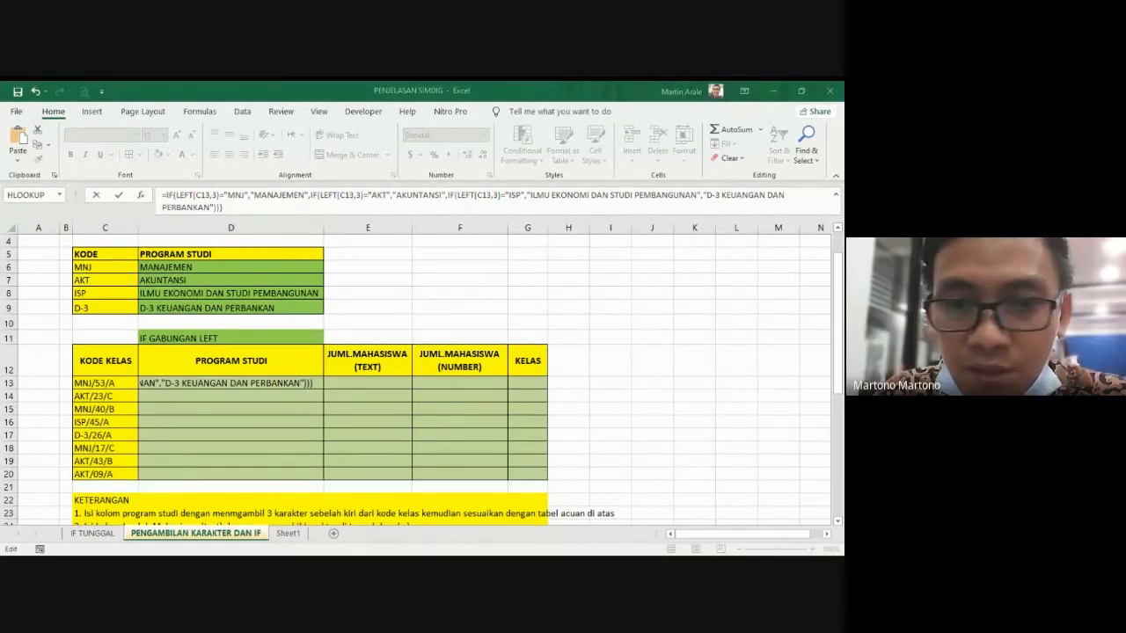
click(438, 432)
key(ctrl+Return)
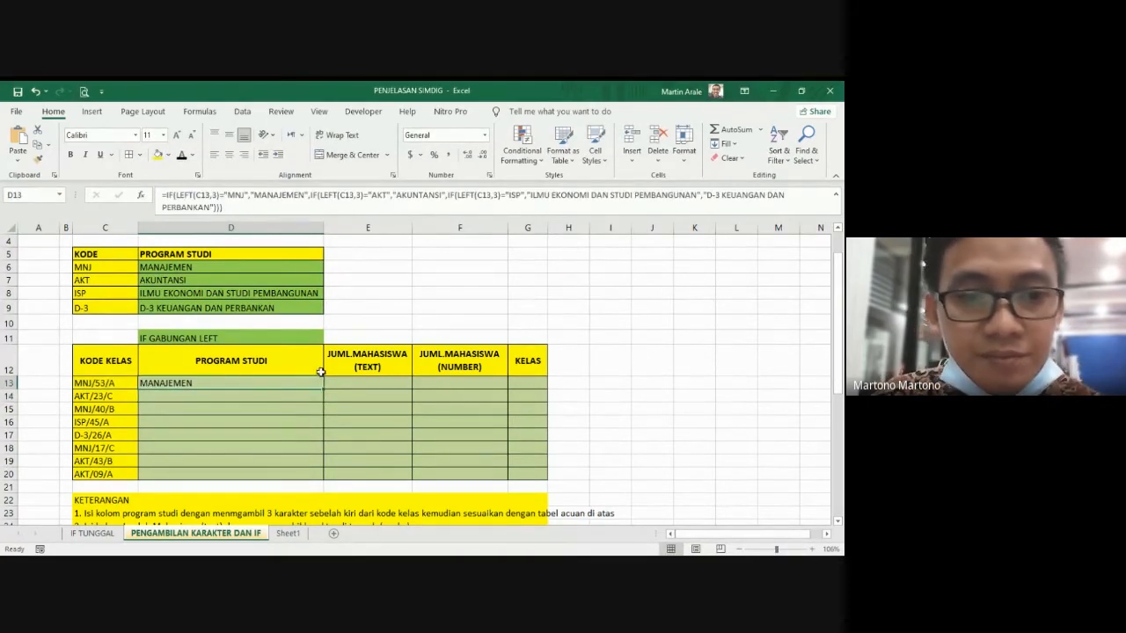
Step: Fill the D13 nested IF formula down through D20 in the PROGRAM STUDI column
drag(324, 389, 322, 475)
click(374, 422)
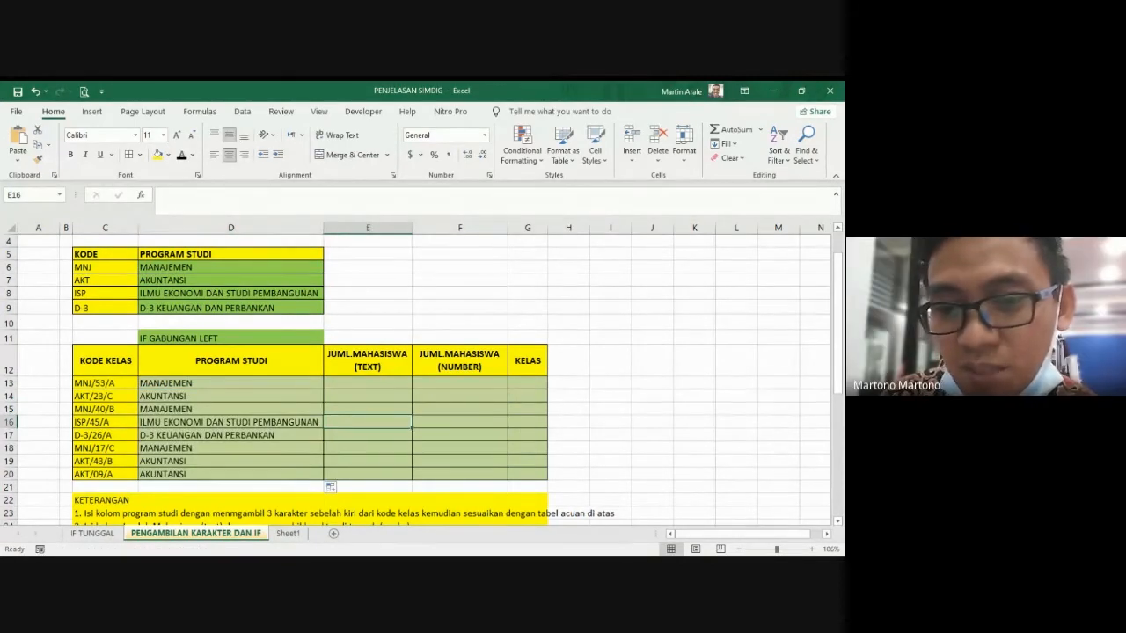
key(alt+Tab)
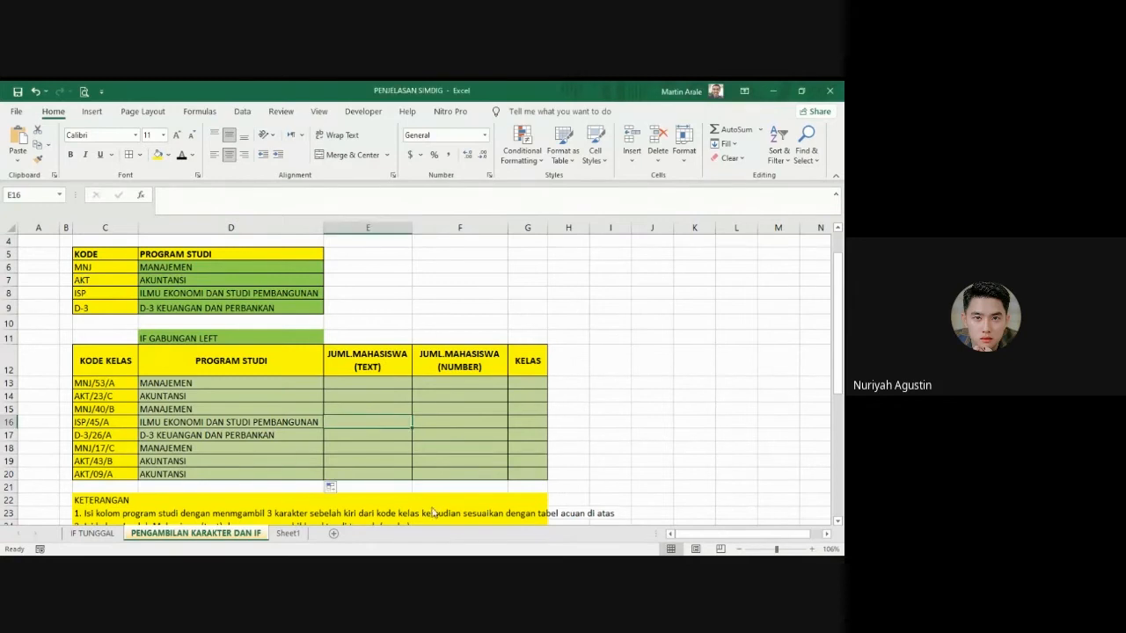
Step: Start a MID formula in E13 under JUML.MAHASISWA (TEXT) with the class code in C13 as its text argument
click(359, 396)
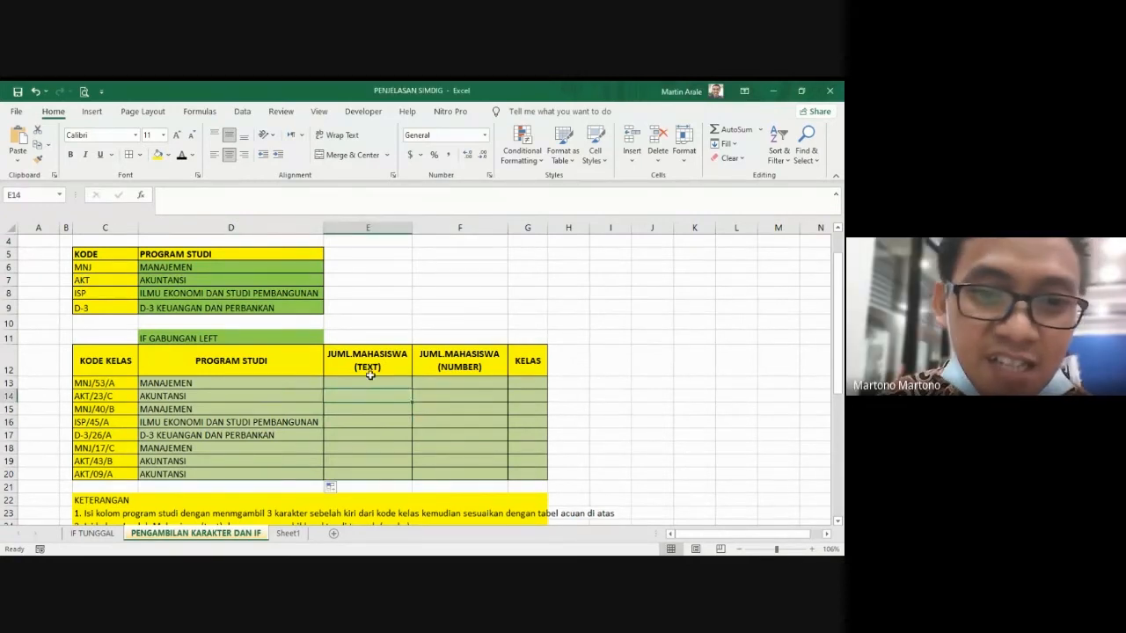
click(372, 365)
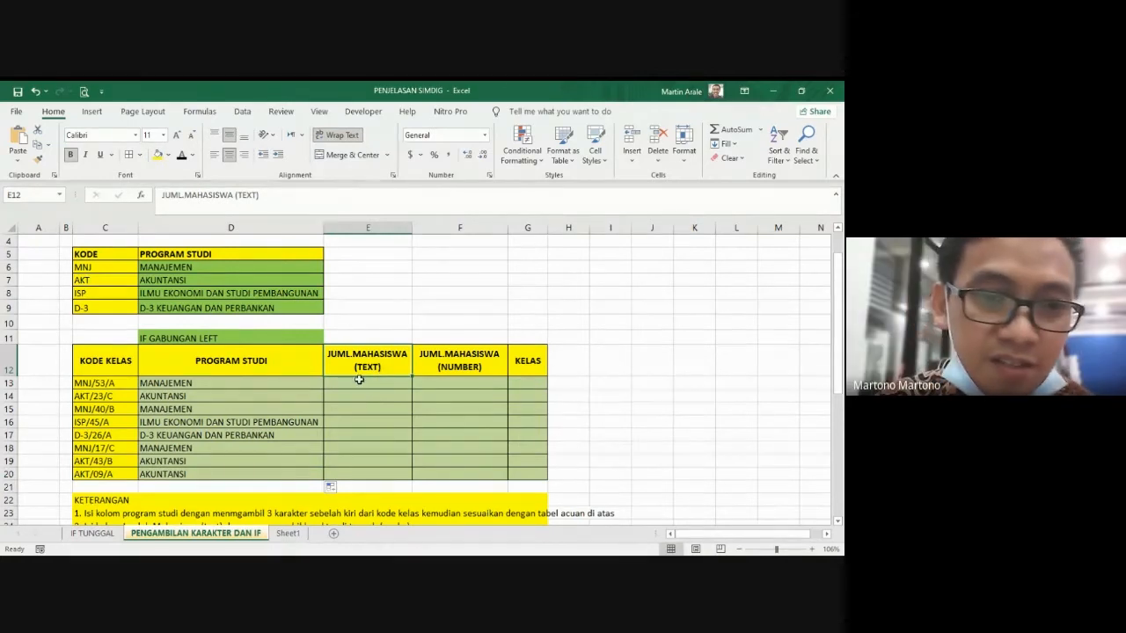
scroll(315, 375, down, 2)
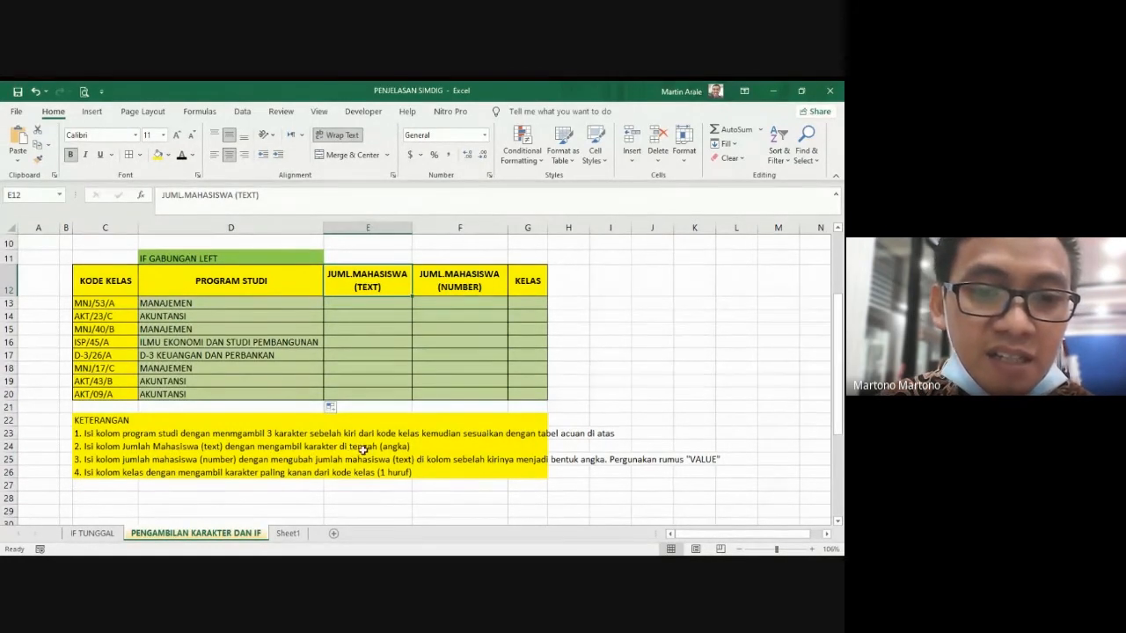
click(101, 304)
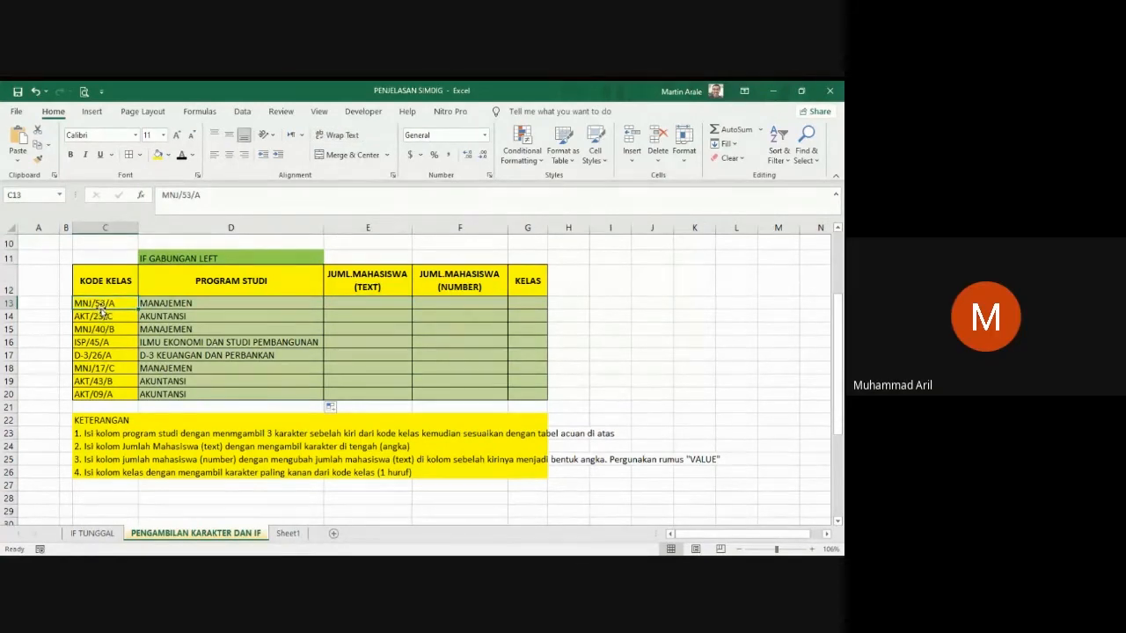
click(374, 304)
text(=)
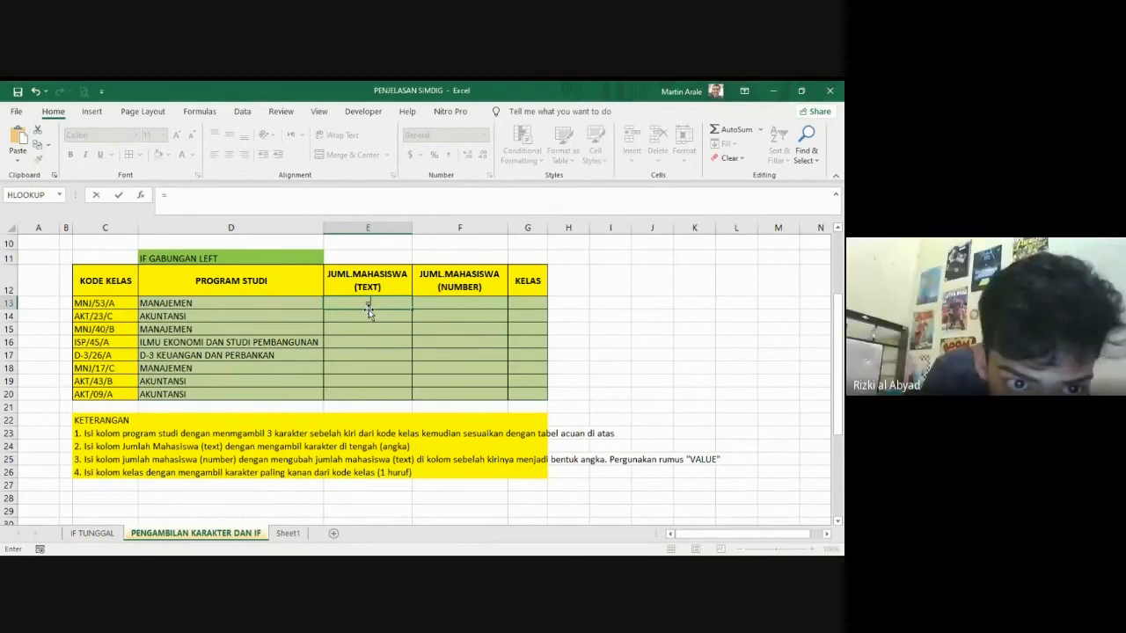
text(M)
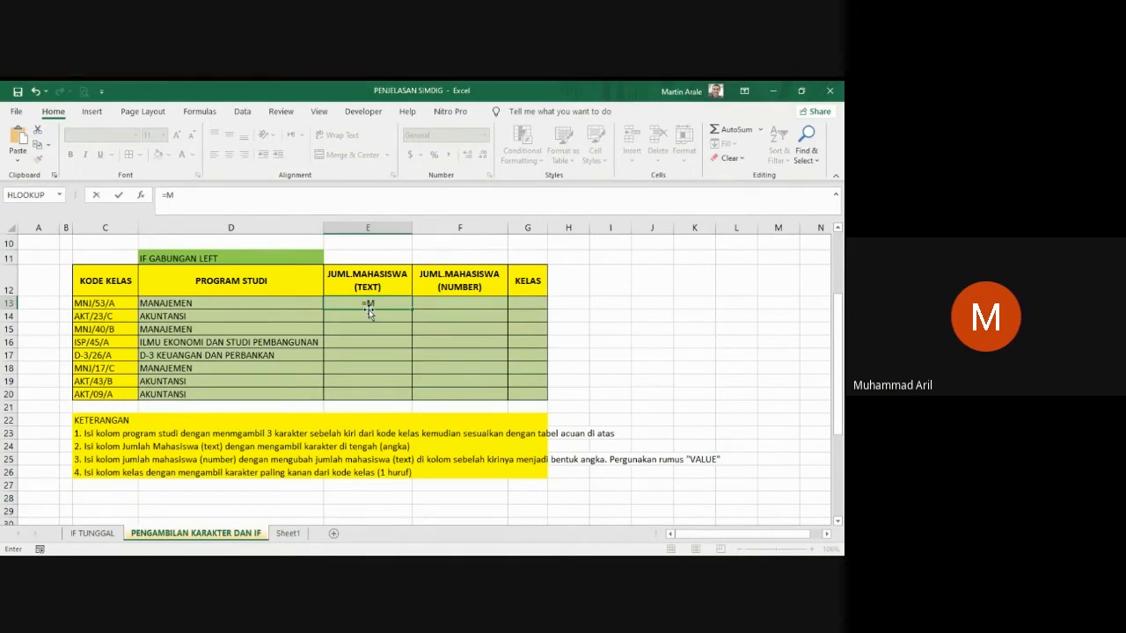
text(ID()
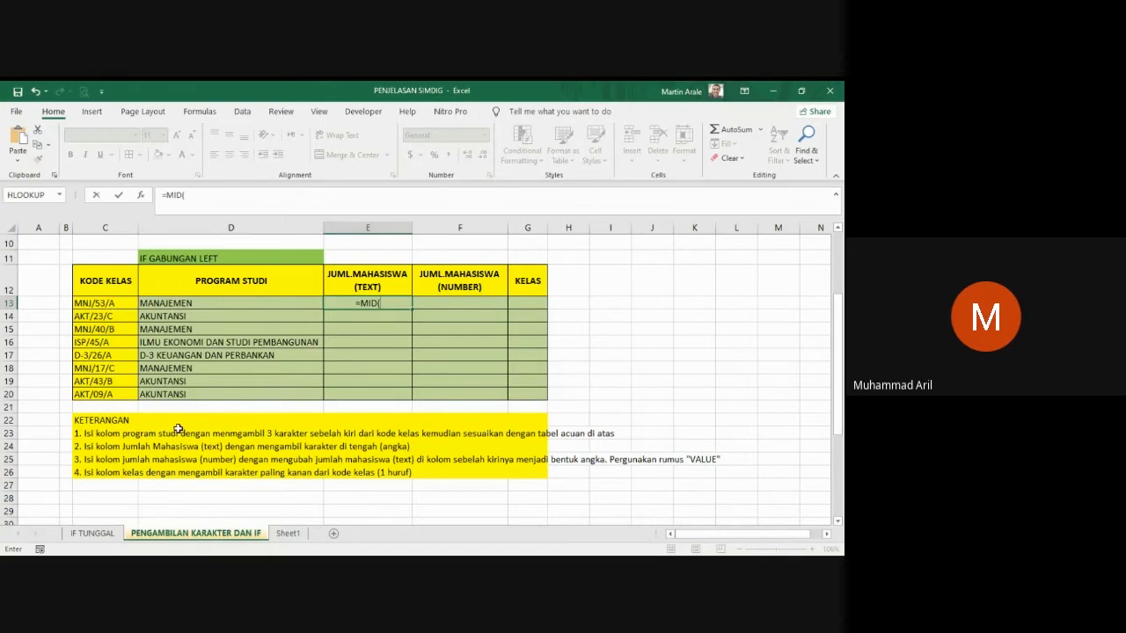
click(106, 304)
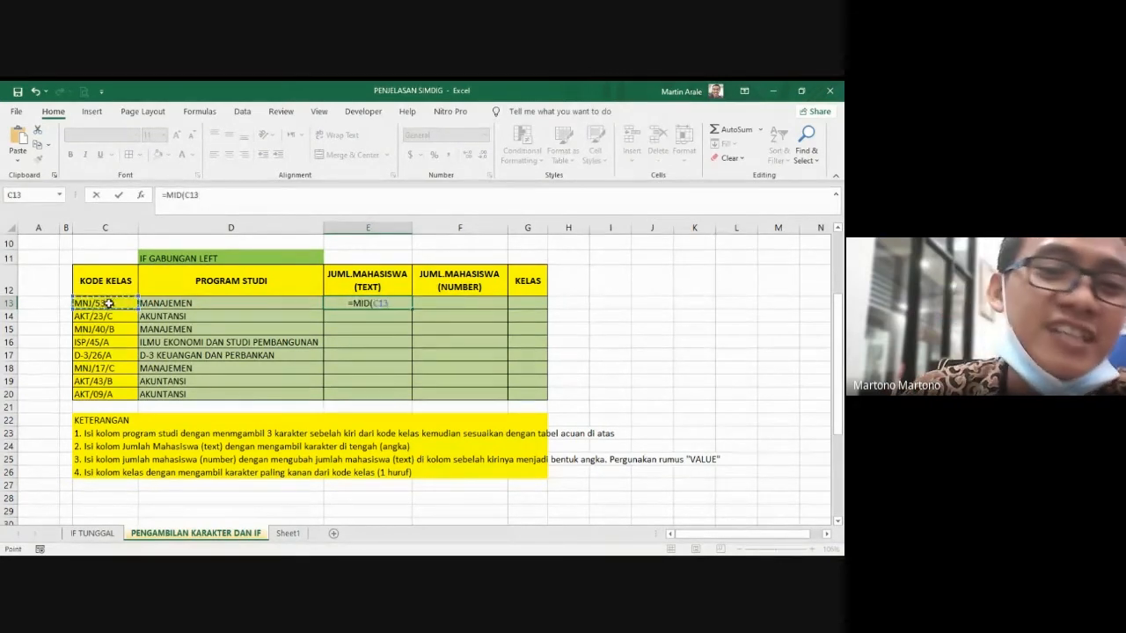
text(,5,2)
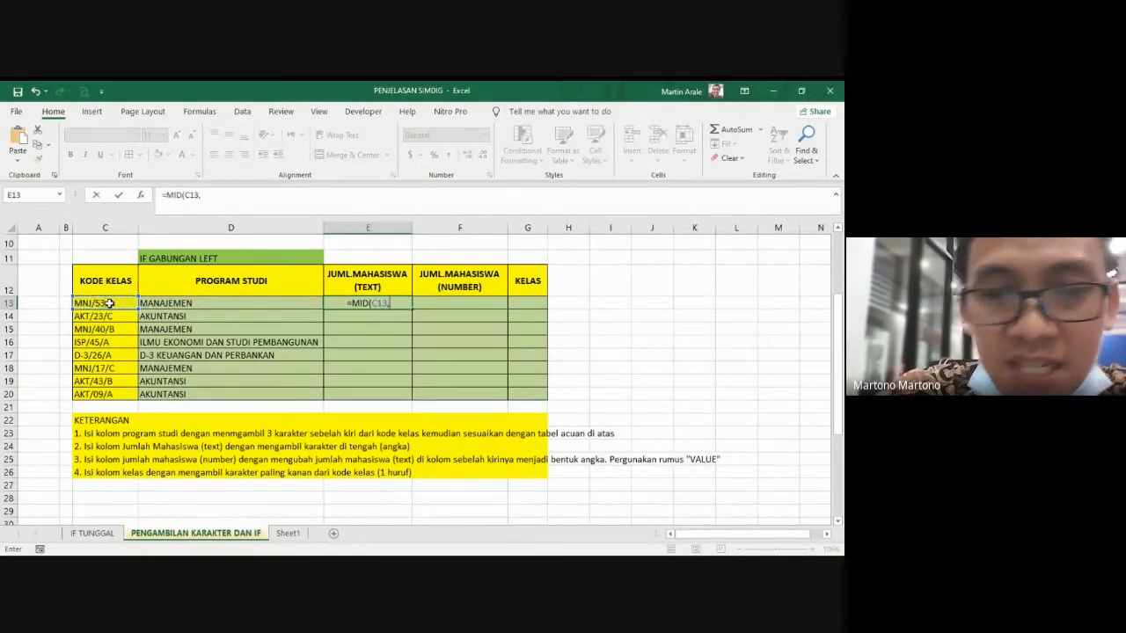
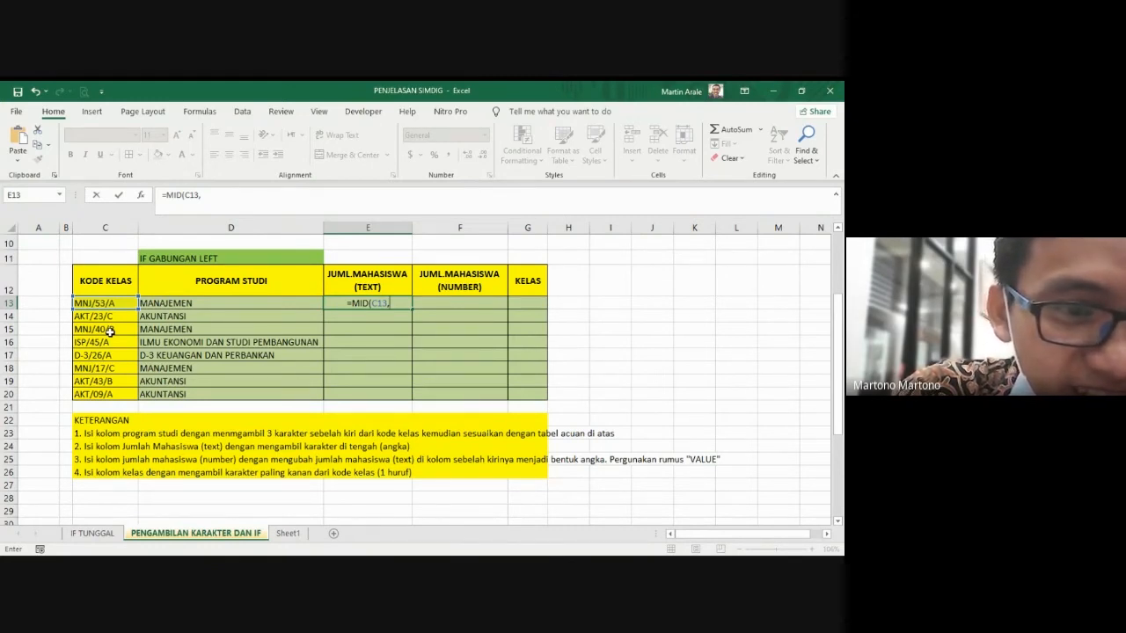
Step: Complete the E13 MID formula with start position 5 and a length of 2 characters, and enter it
text(5)
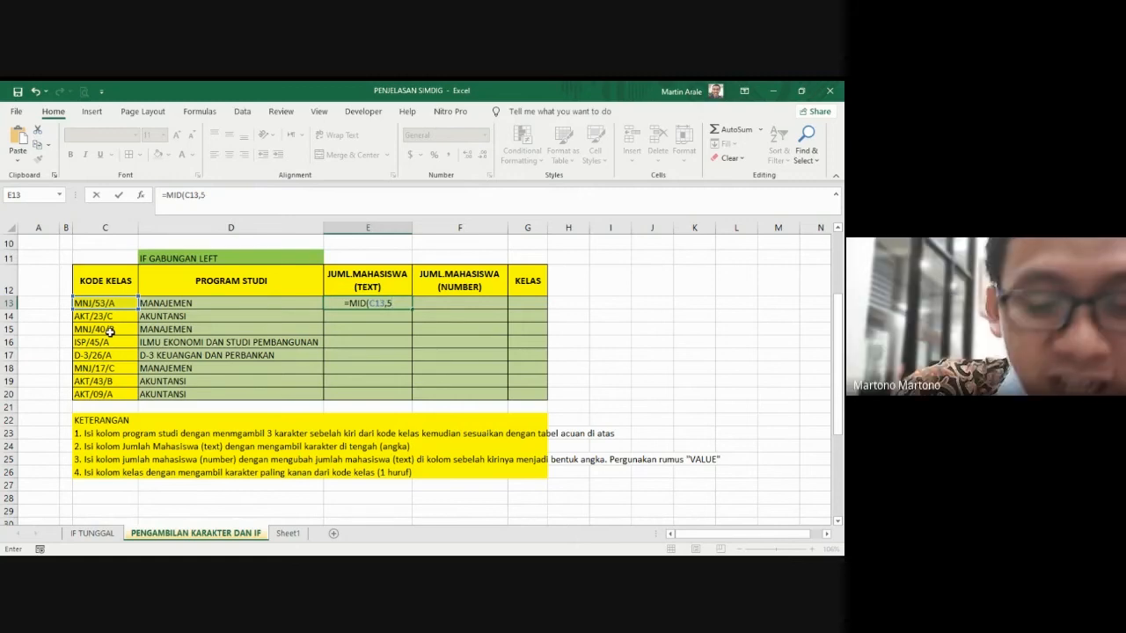
text(,)
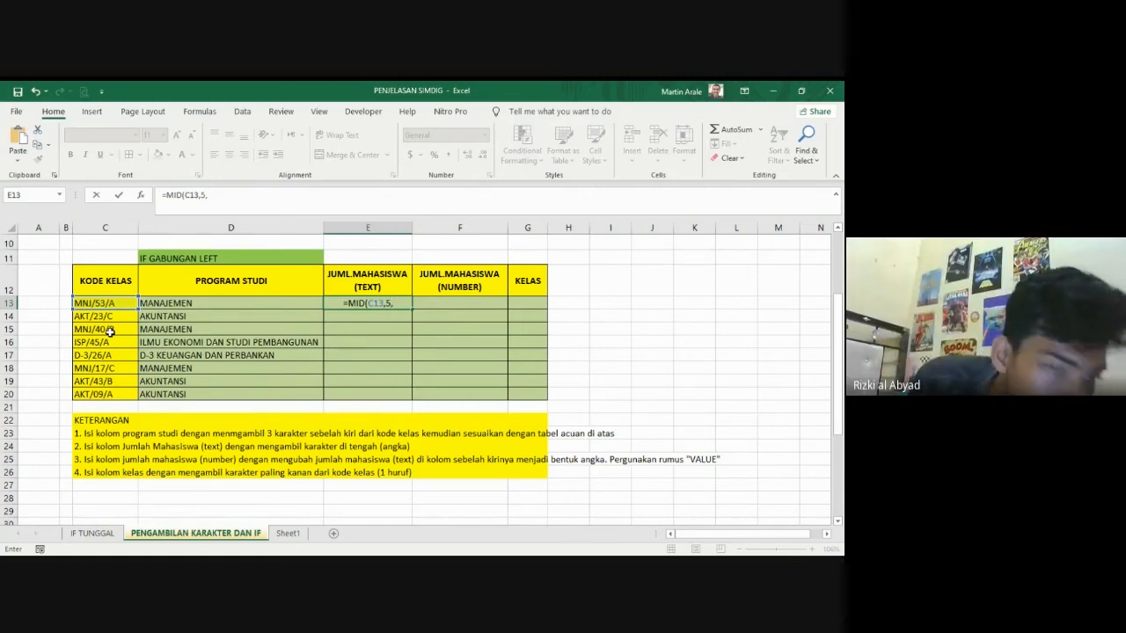
text(2)
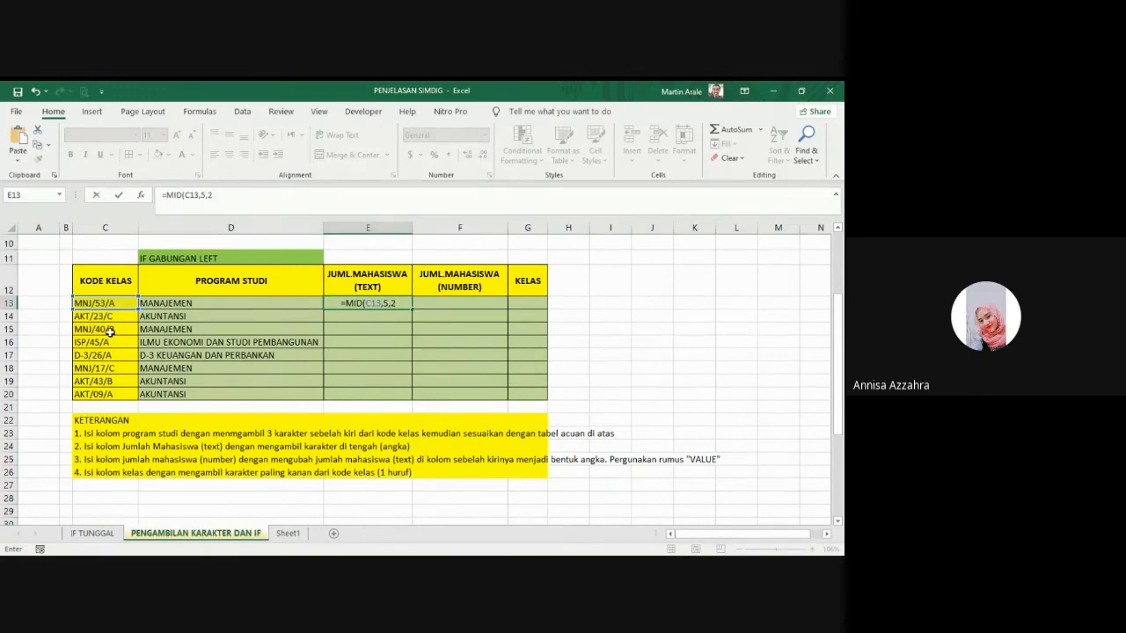
key(Return)
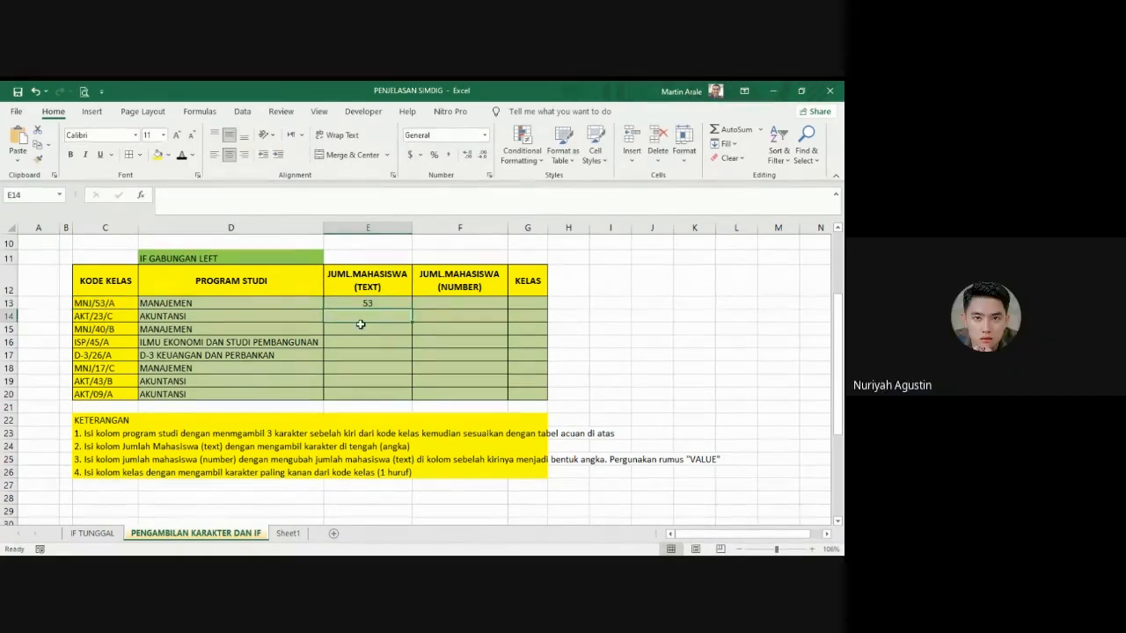
Step: Enter =MID(C14,5,2) in E14 and fill it down through E20 in the JUML.MAHASISWA (TEXT) column
text(=)
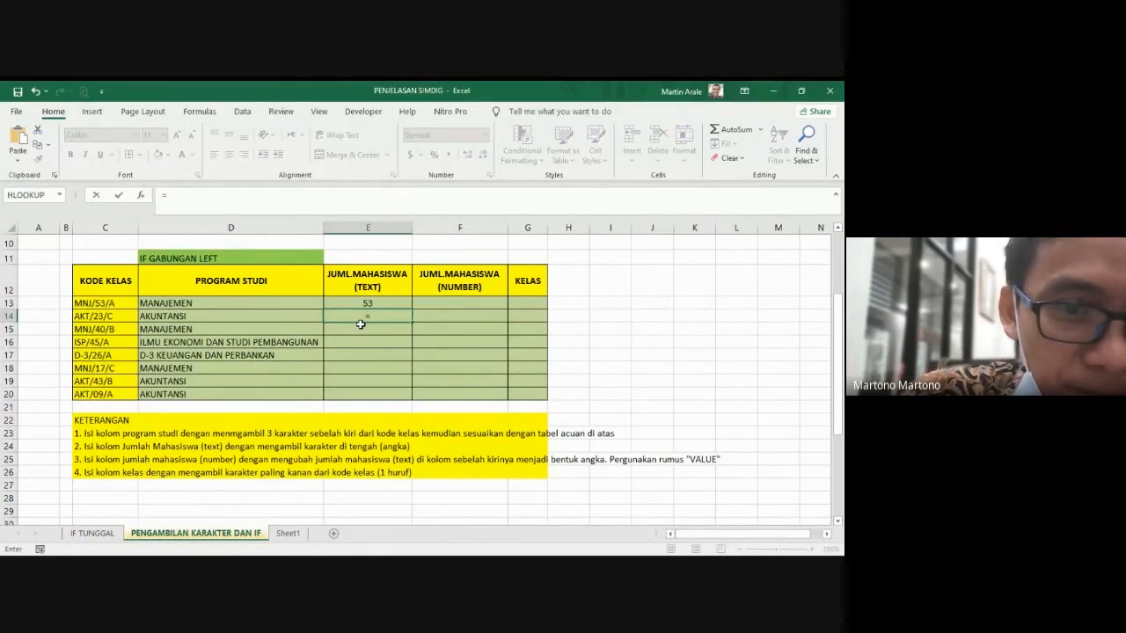
text(MID)
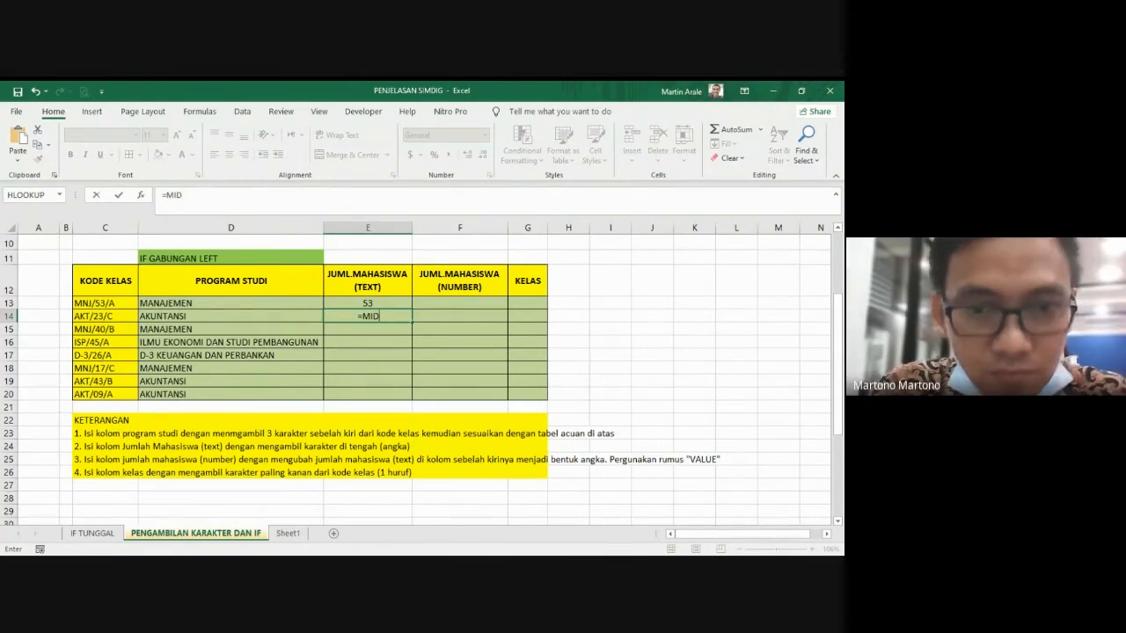
text(()
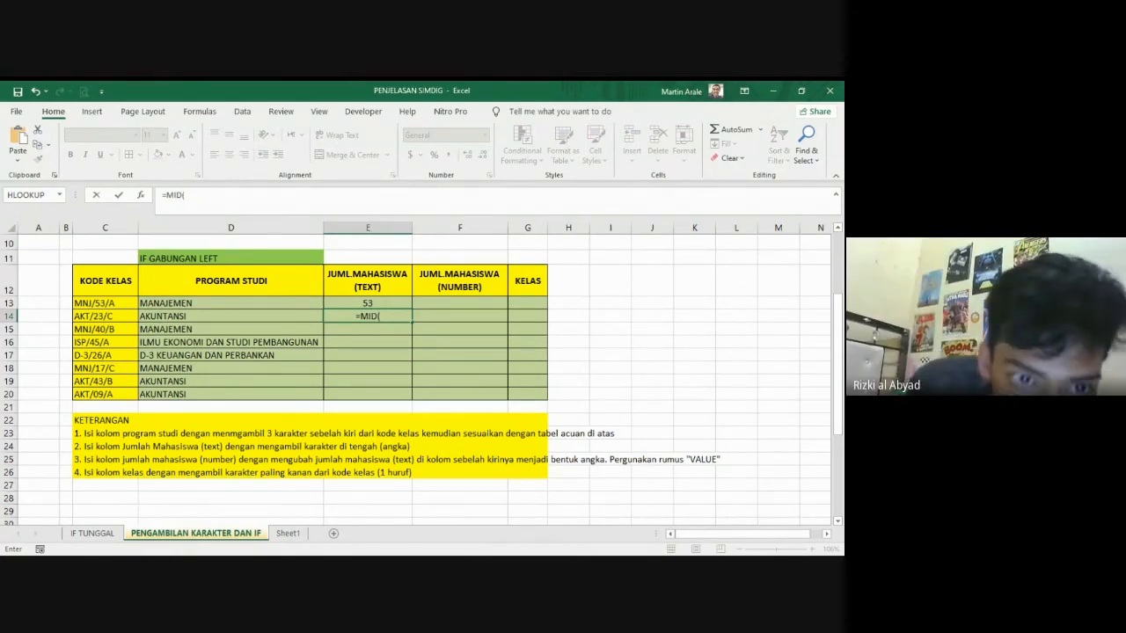
click(105, 317)
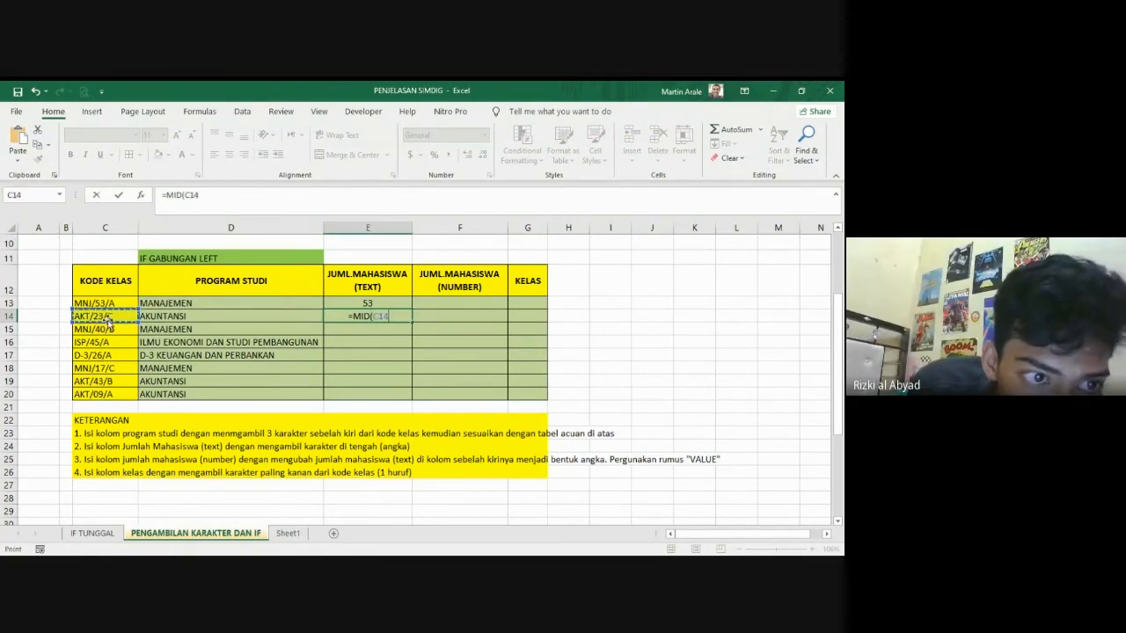
text(,5)
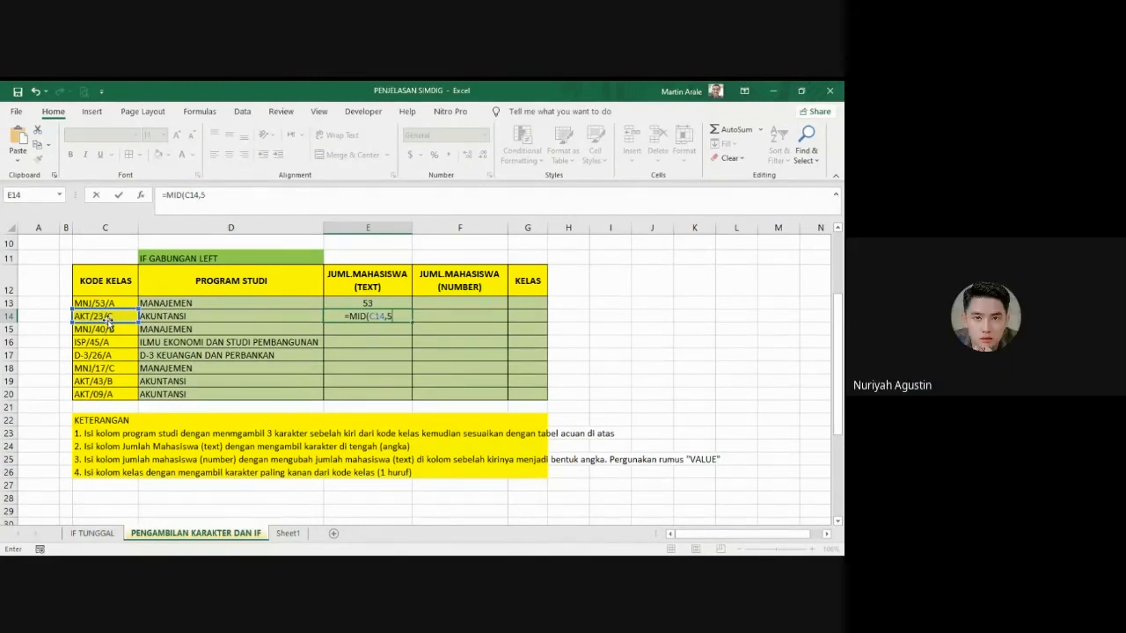
text(,)
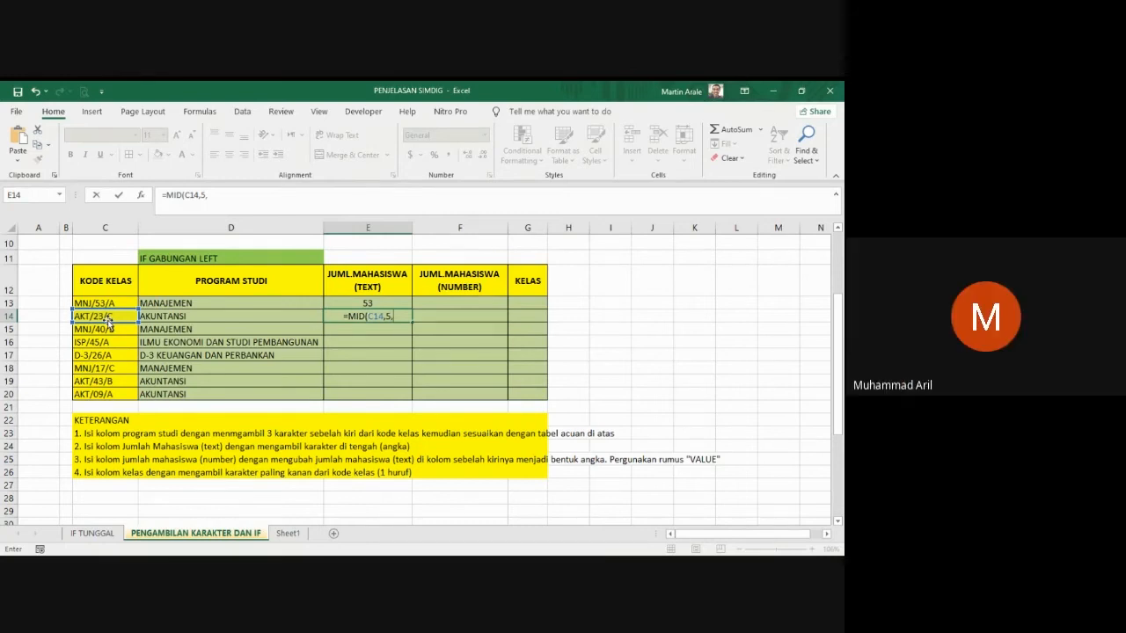
text(2))
key(Return)
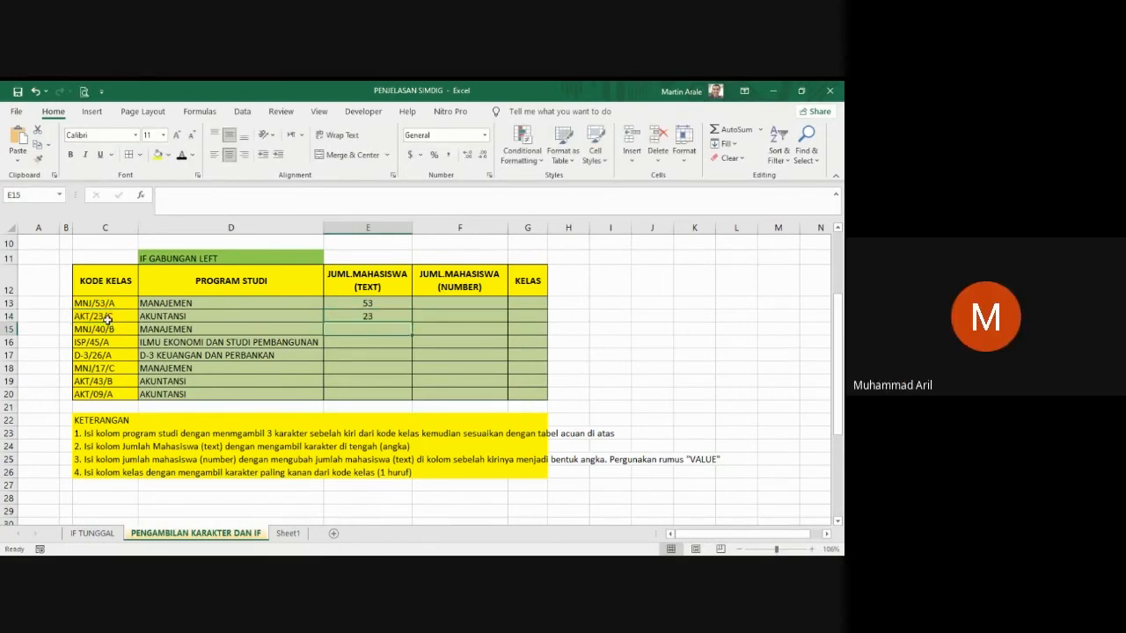
click(384, 317)
drag(412, 324, 402, 400)
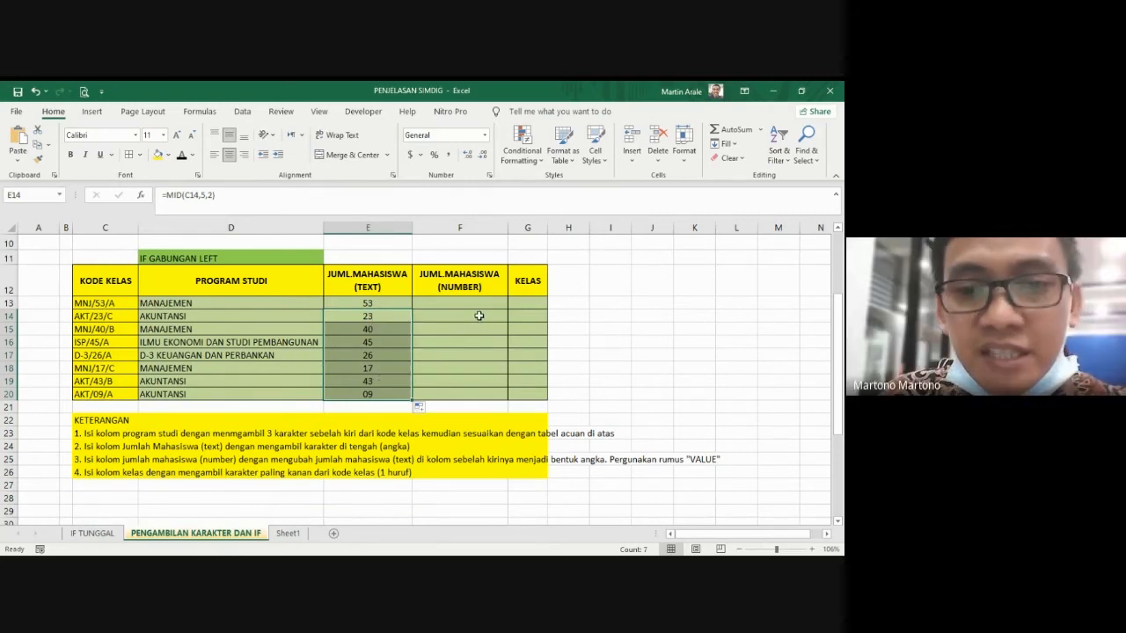
Step: Enter =VALUE(E13) in F13 under JUML.MAHASISWA (NUMBER) and fill it down through F20
click(430, 302)
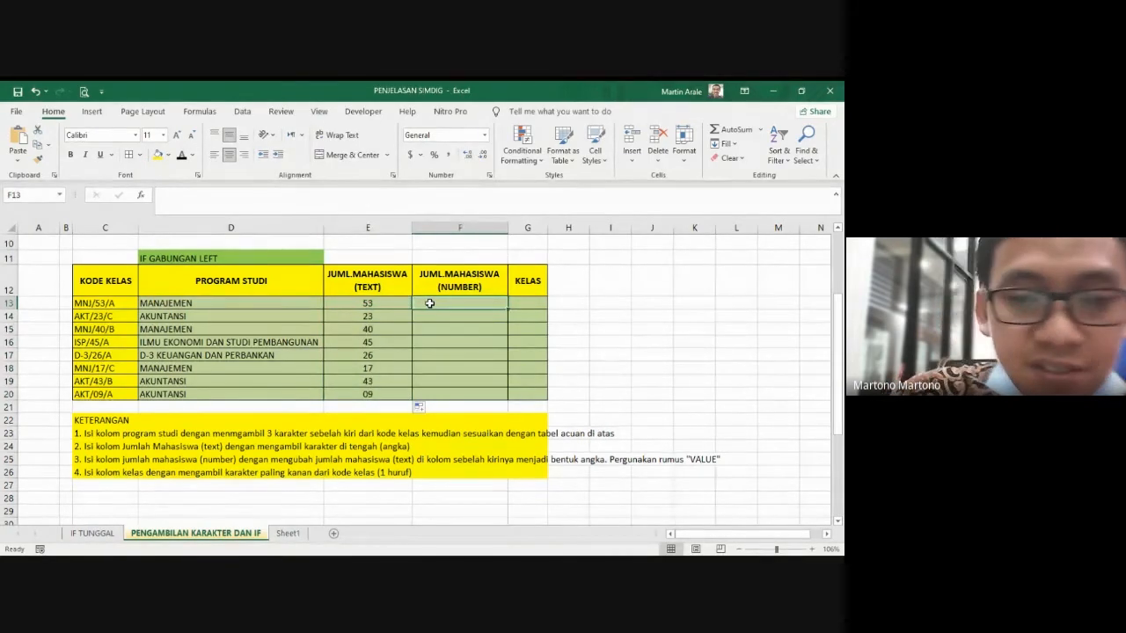
text(=VA)
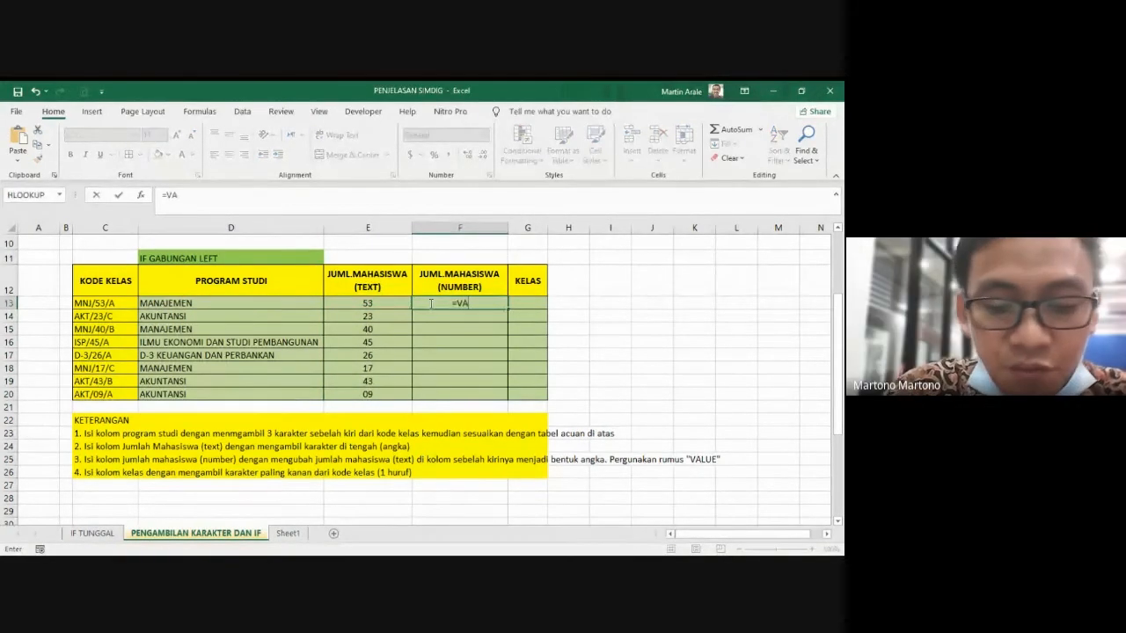
text(ULUE)
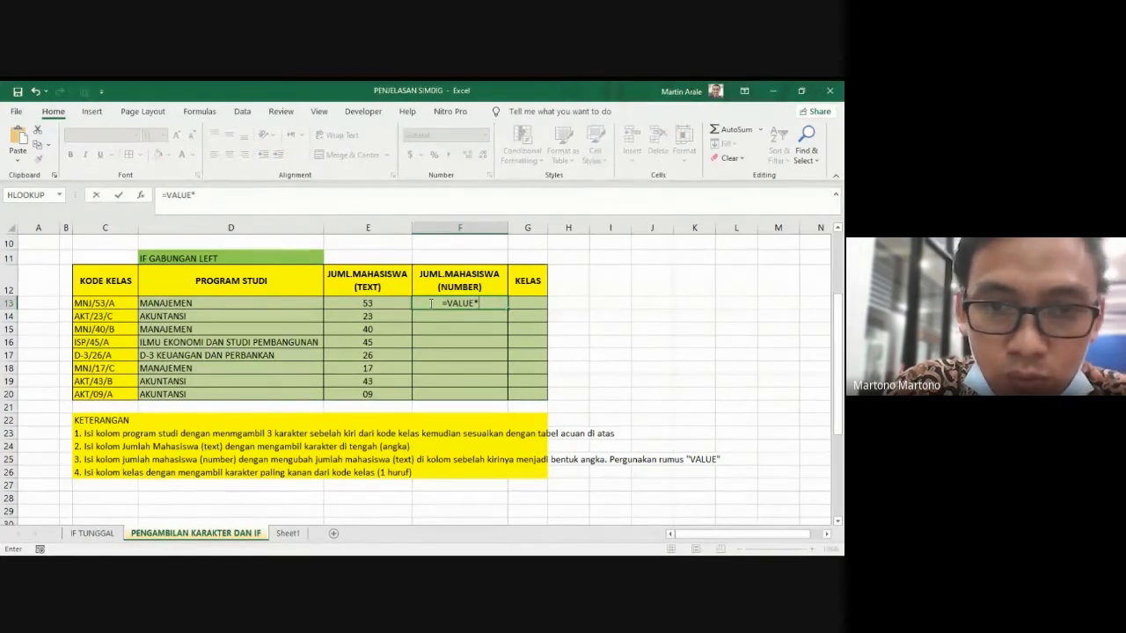
text(()
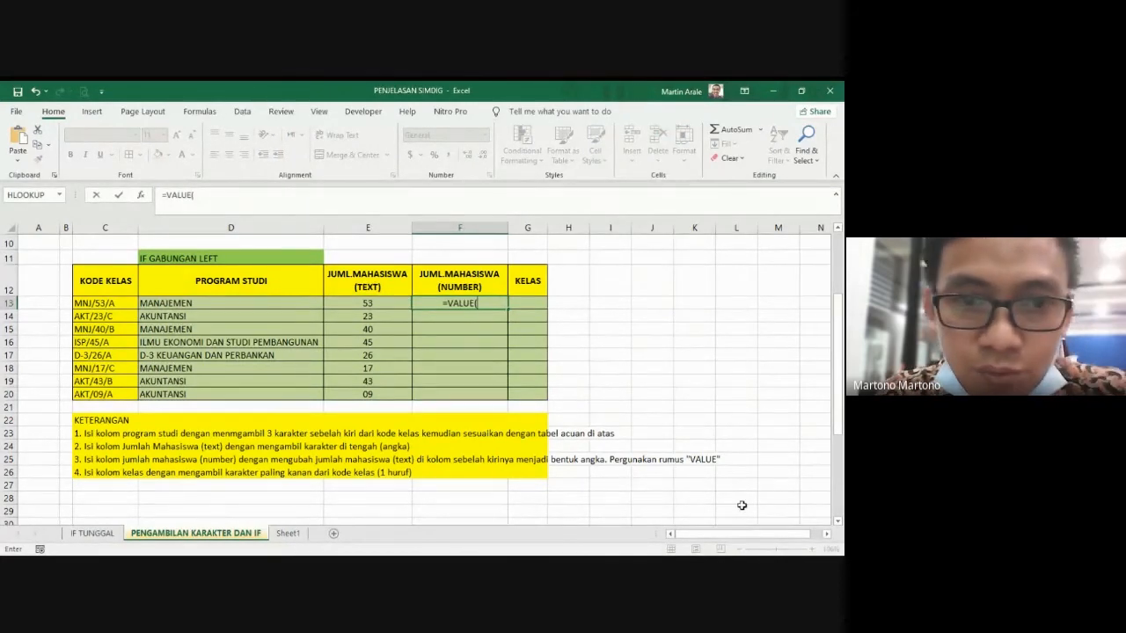
click(380, 305)
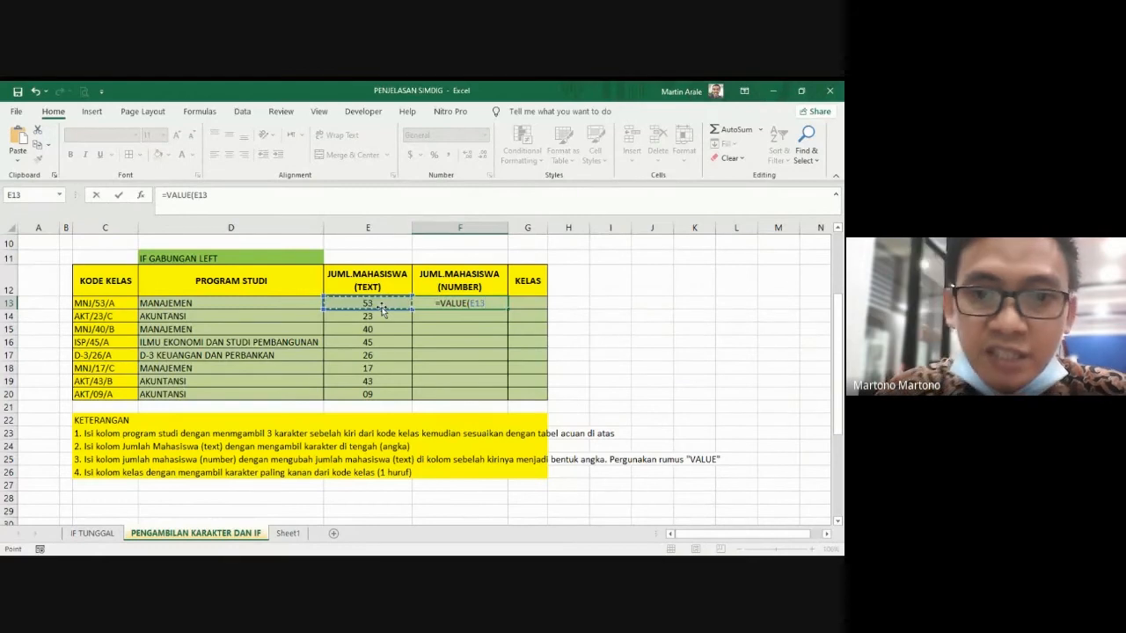
key(Return)
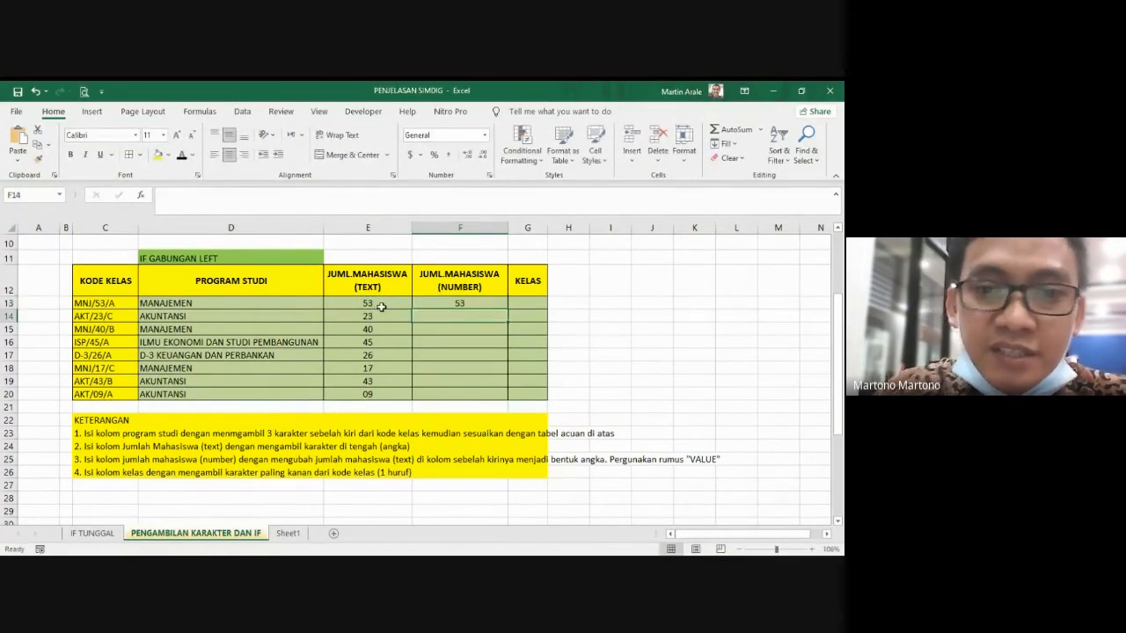
click(493, 304)
drag(509, 308, 506, 398)
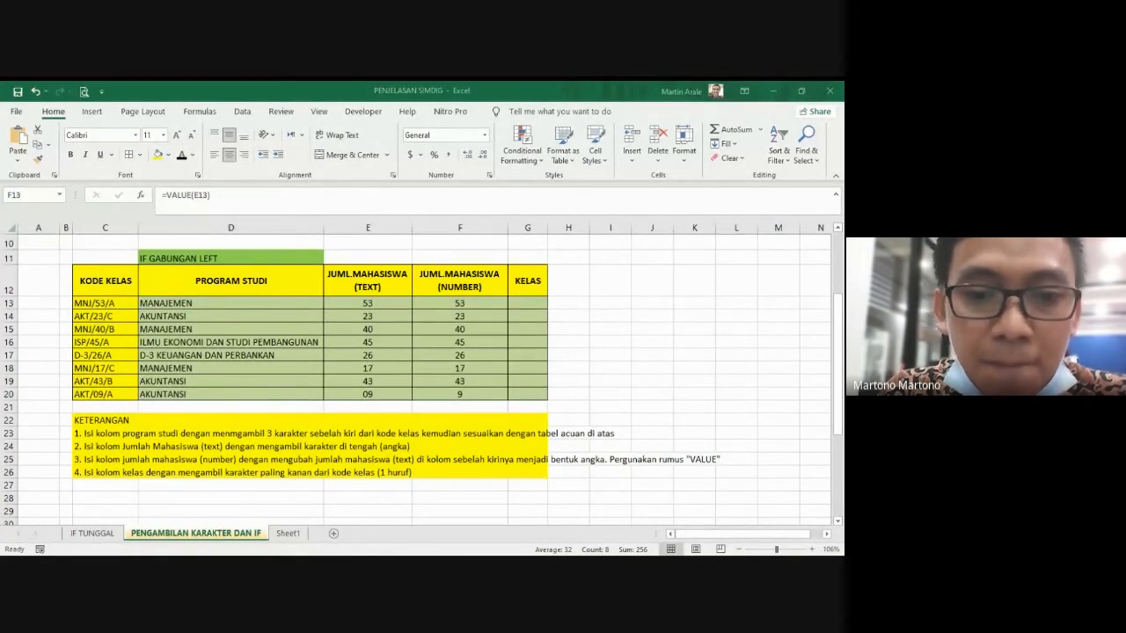
click(412, 470)
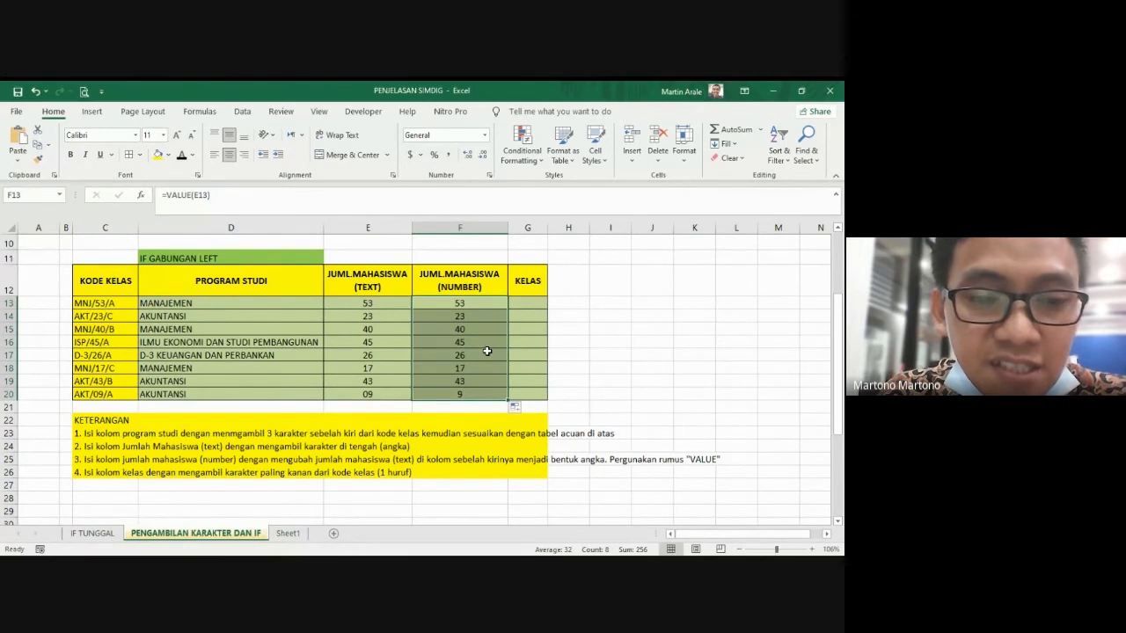
Step: Clear the VALUE formulas from F13 through F20 in the JUML.MAHASISWA (NUMBER) column
click(531, 304)
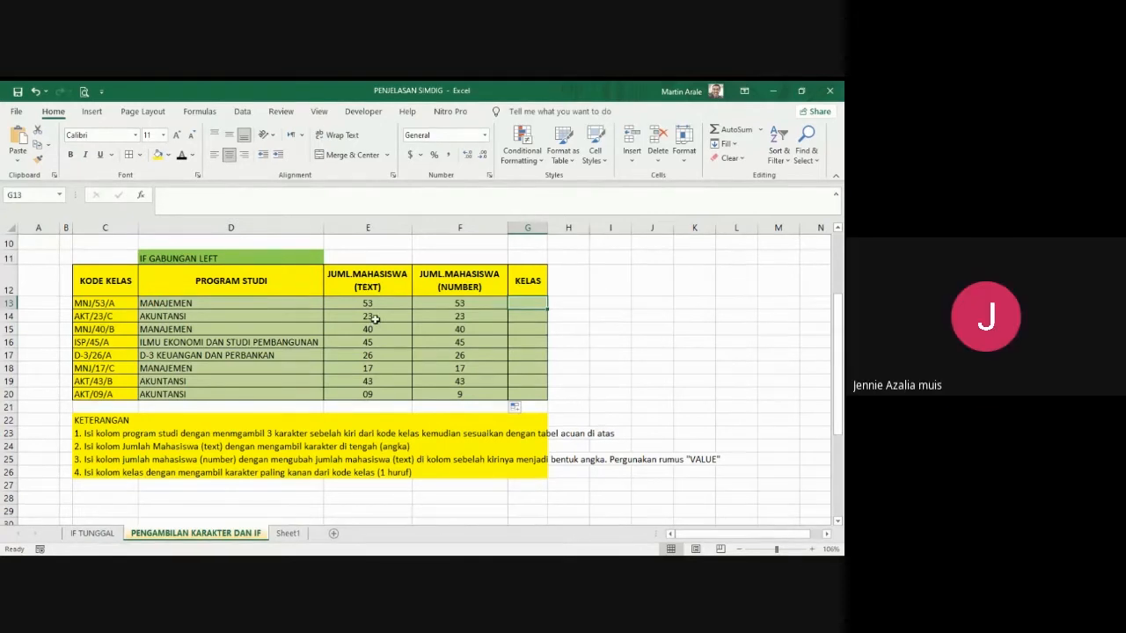
drag(475, 303, 471, 387)
key(Delete)
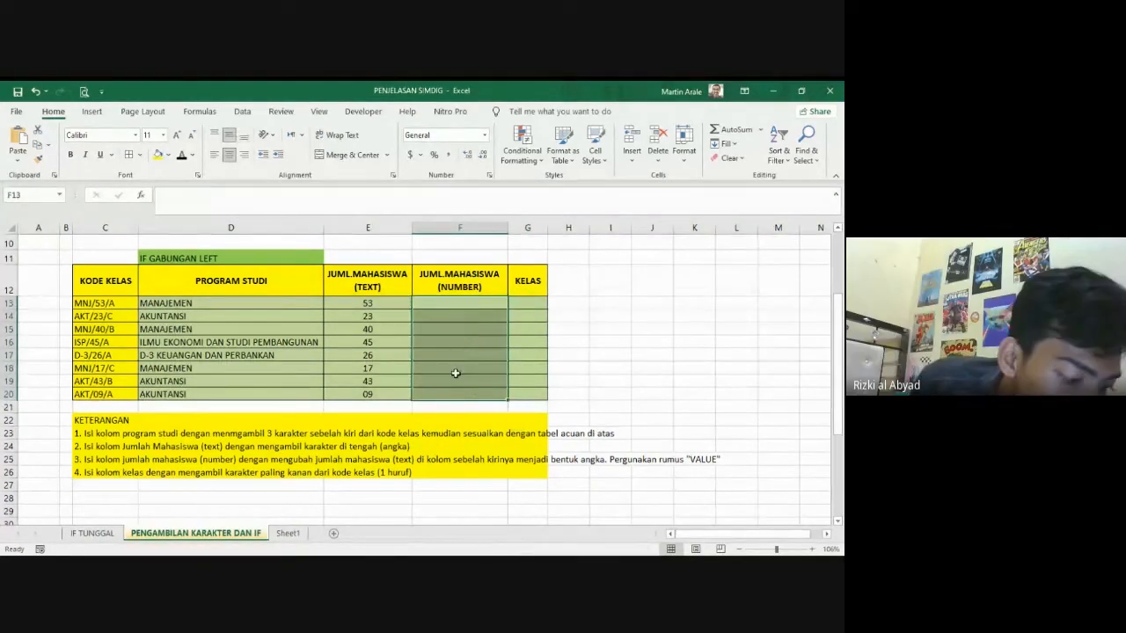
Step: Convert the text count with =VALUE(E13) in F13 and copy the formula down through F20
click(364, 301)
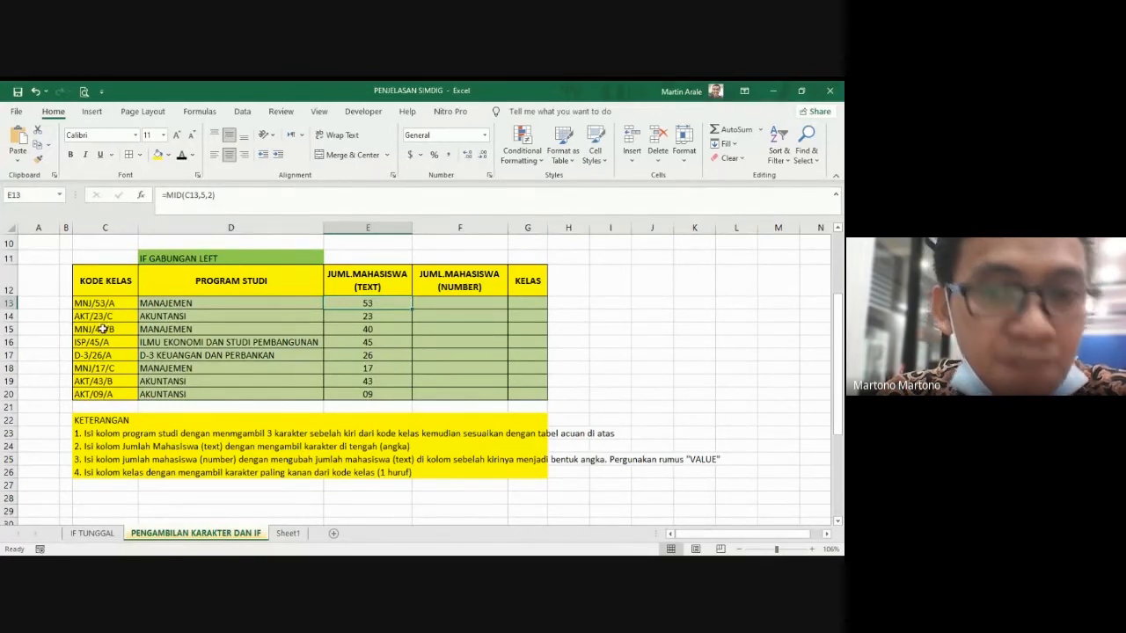
click(437, 303)
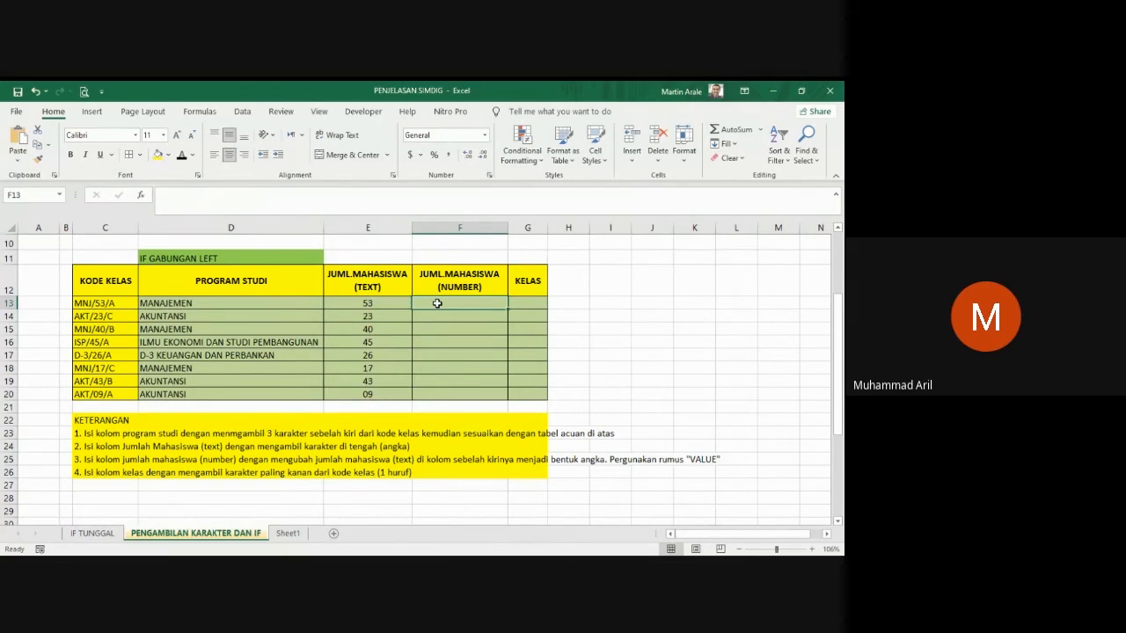
text(=VALU)
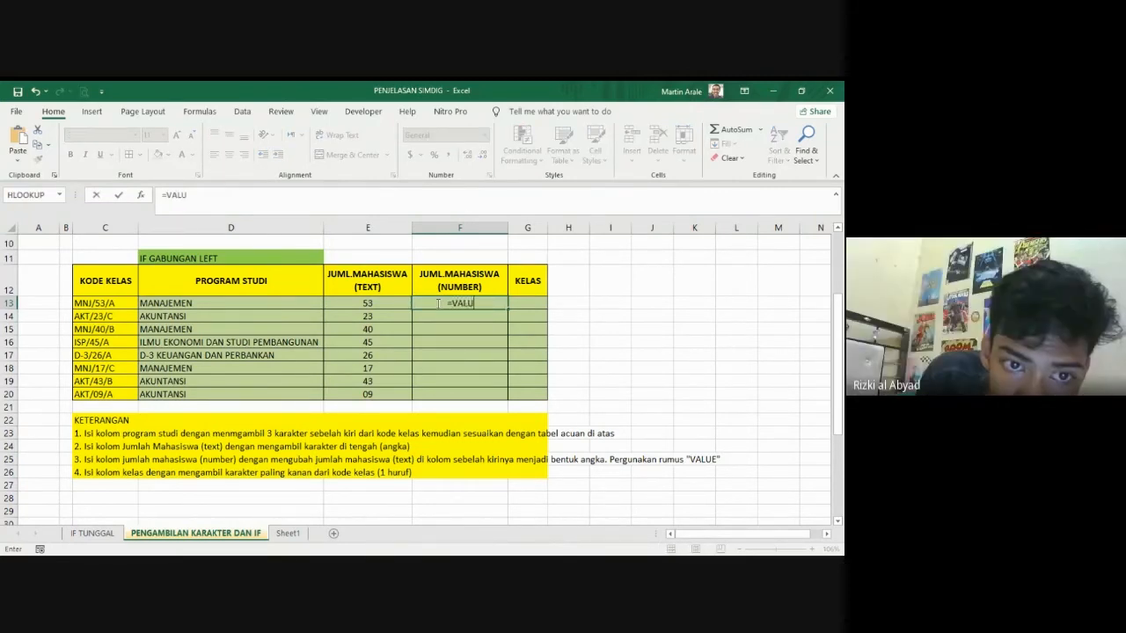
text(E()
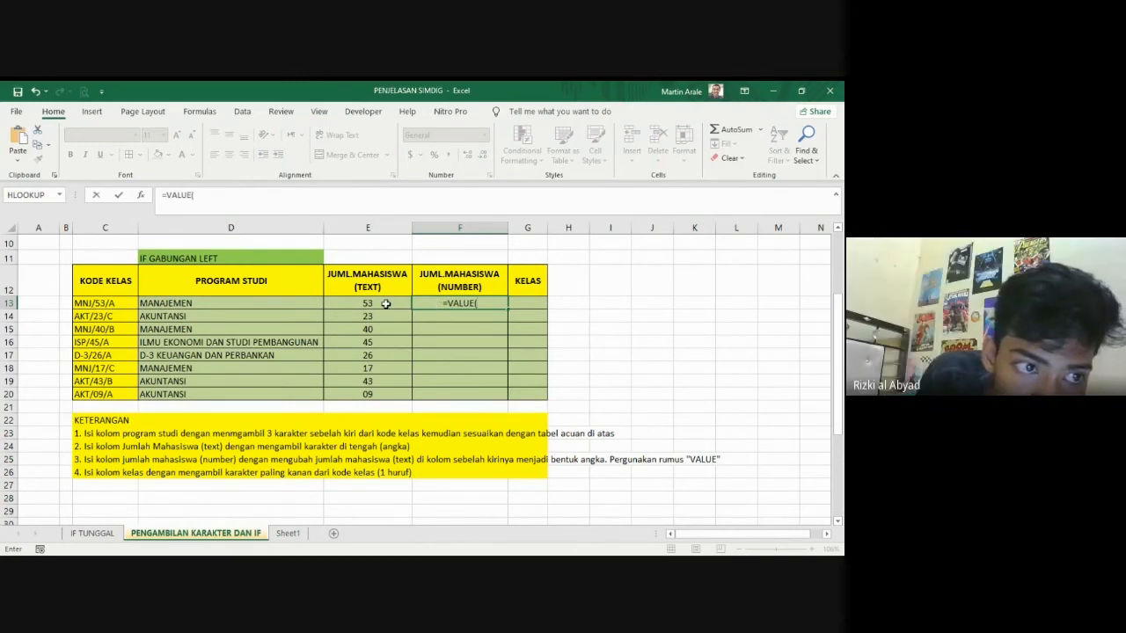
click(381, 303)
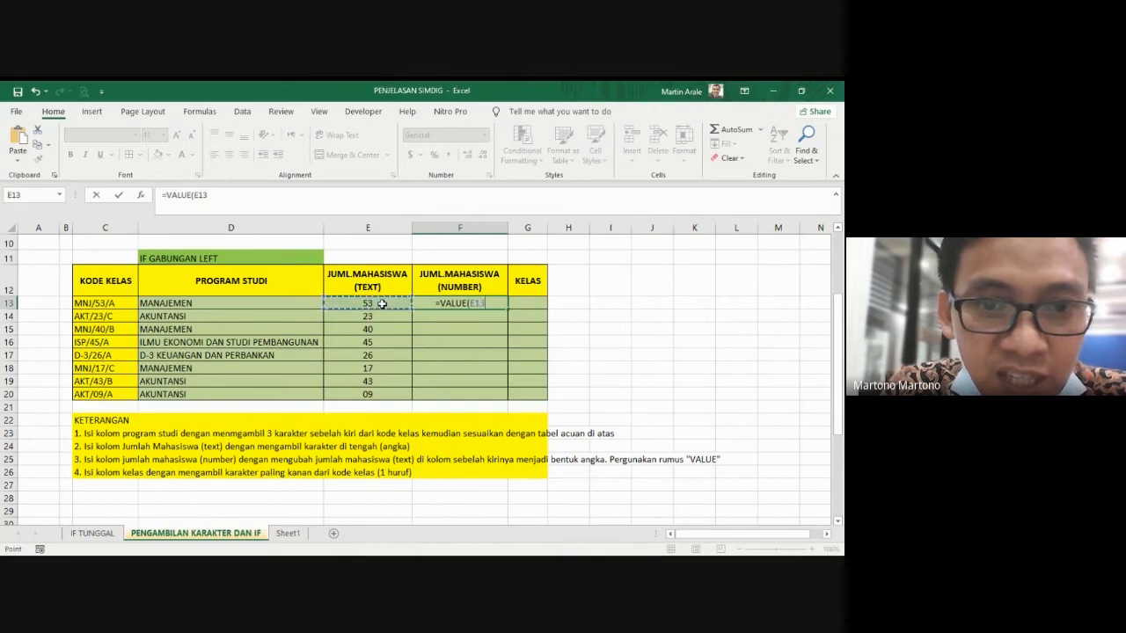
text())
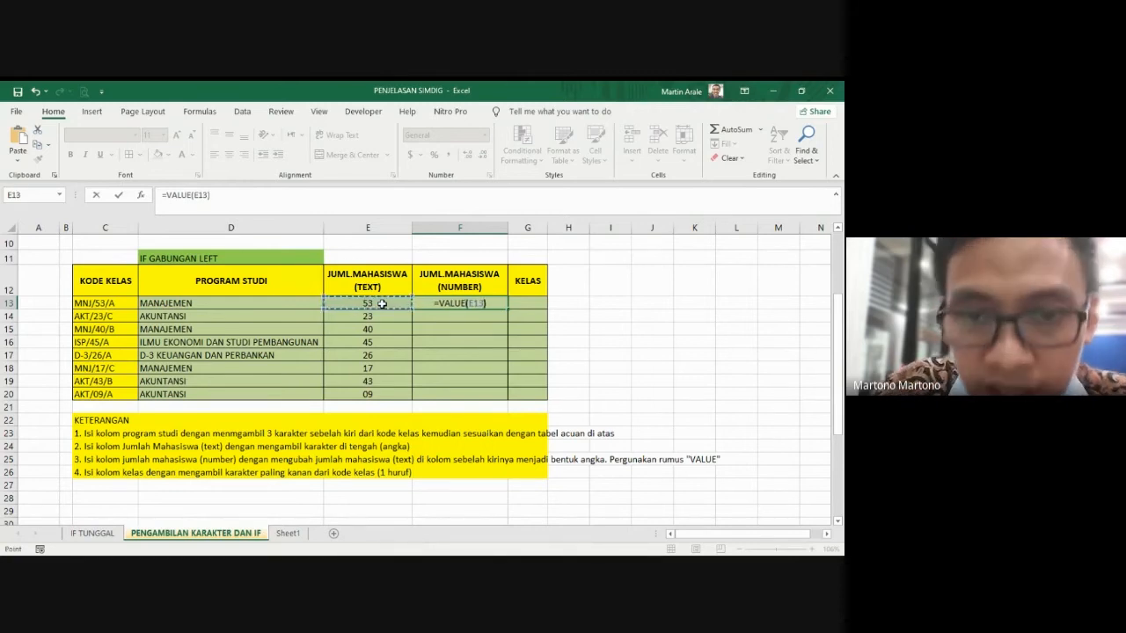
key(Return)
key(Up)
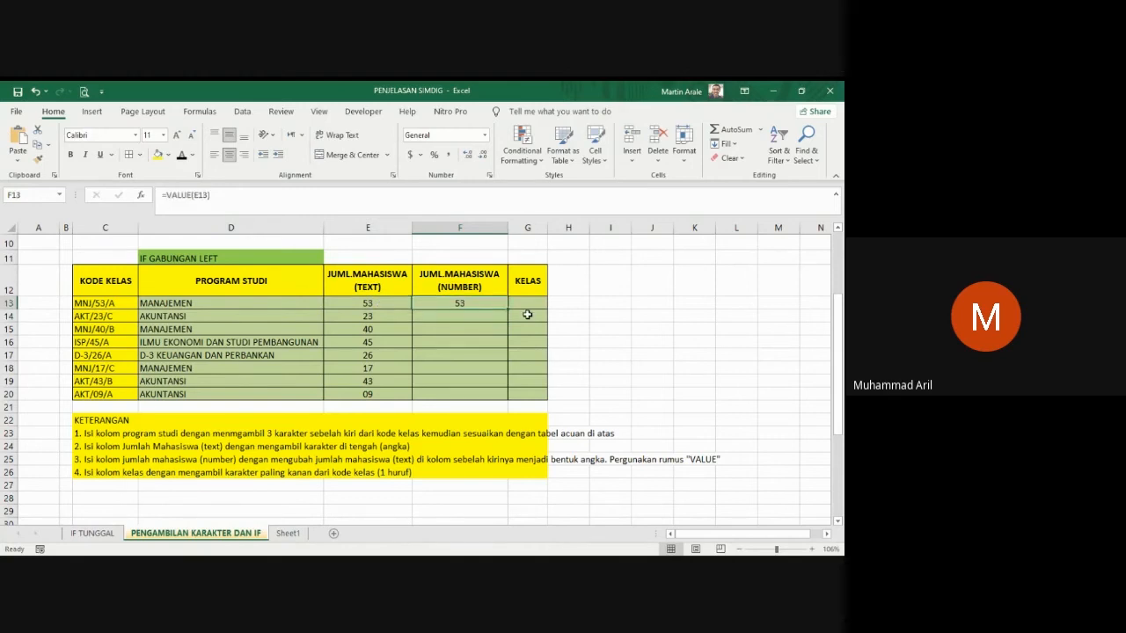
drag(507, 307, 497, 399)
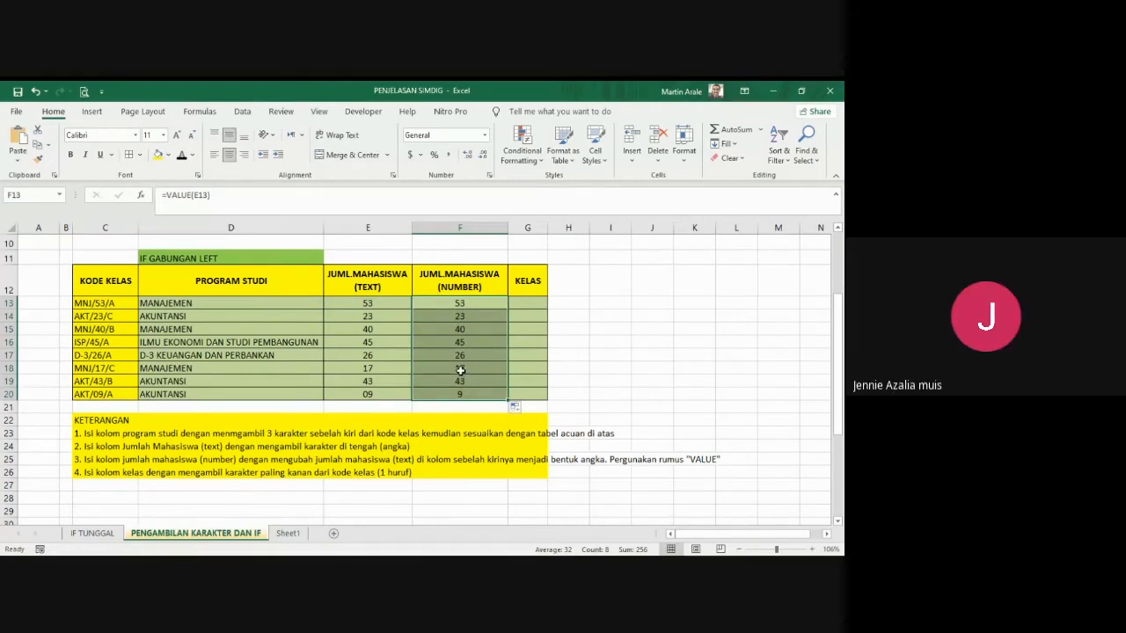
Step: Examine the class codes and the fourth KETERANGAN instruction for filling the KELAS column
click(532, 301)
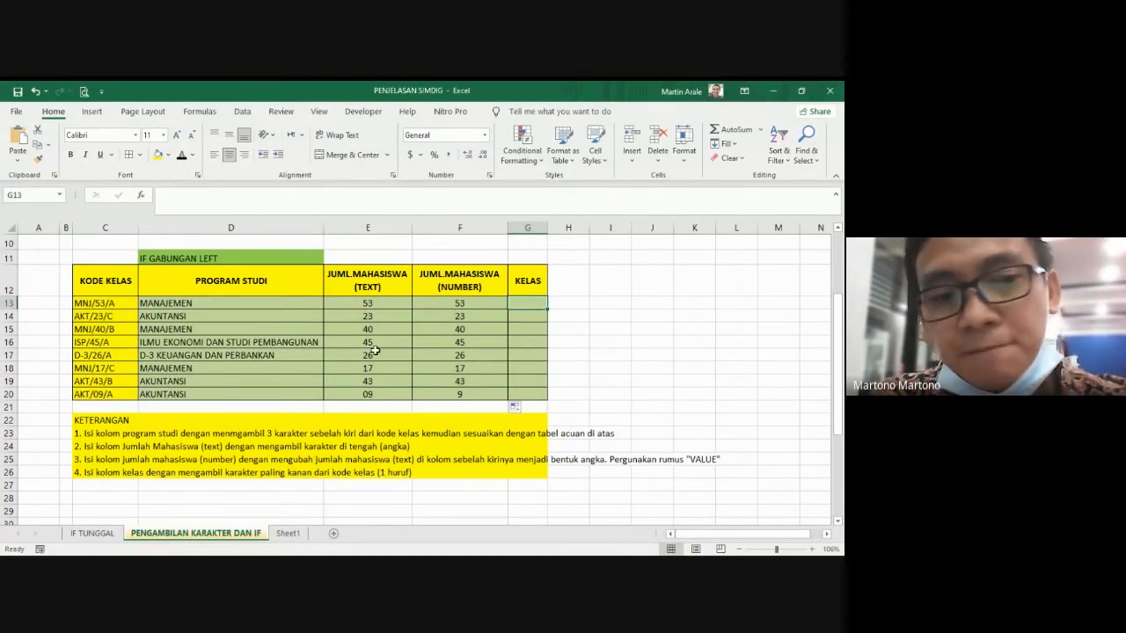
click(103, 303)
click(95, 356)
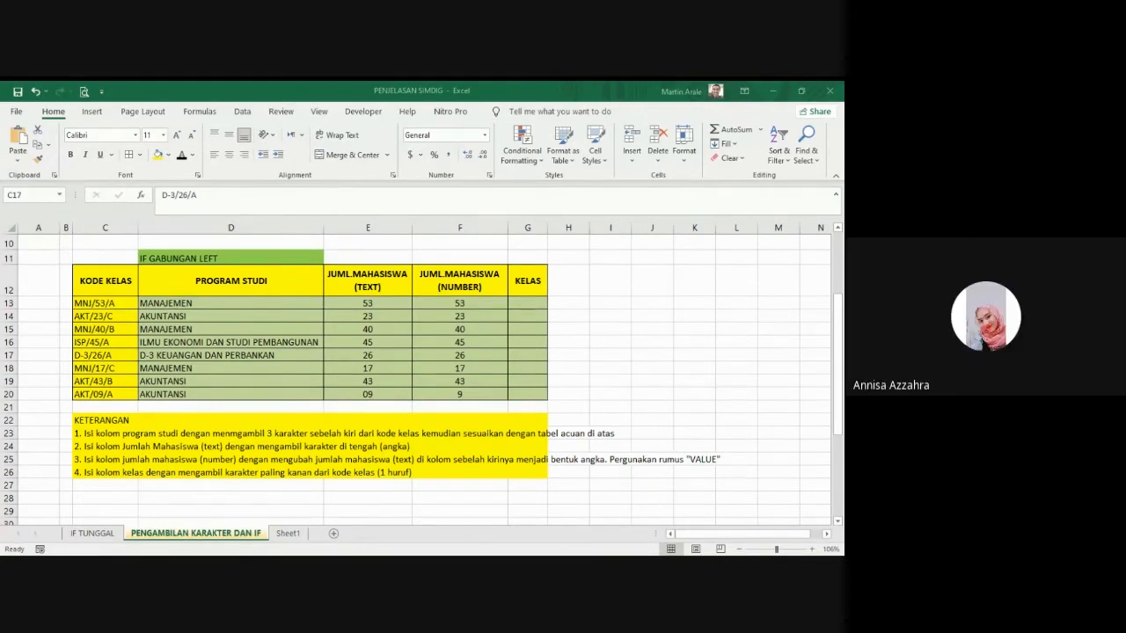
click(398, 518)
click(545, 302)
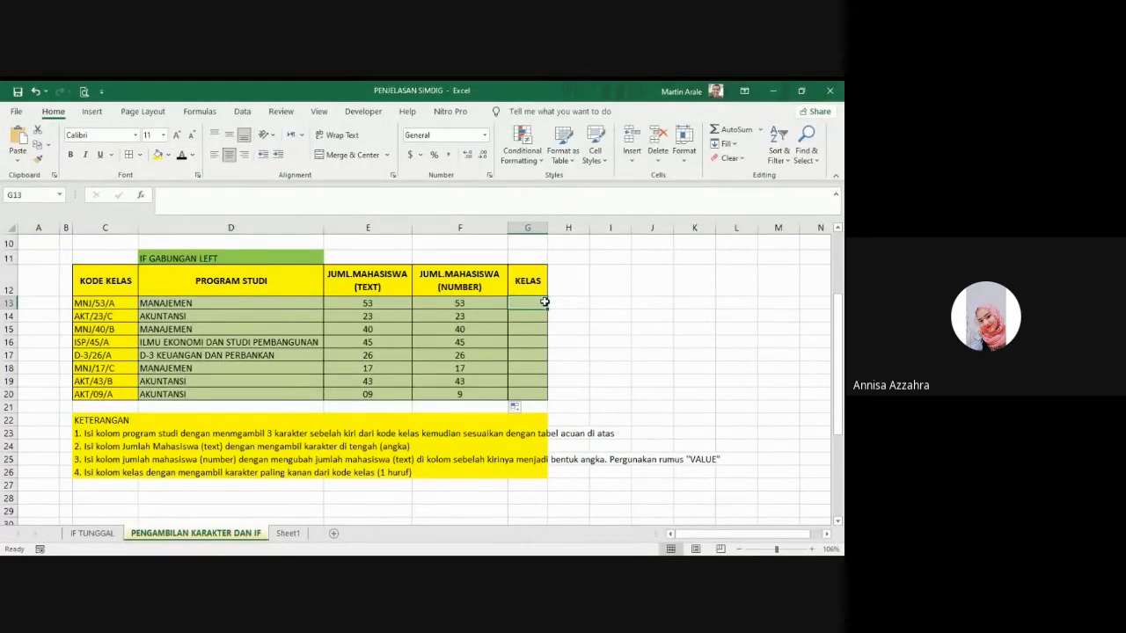
click(96, 476)
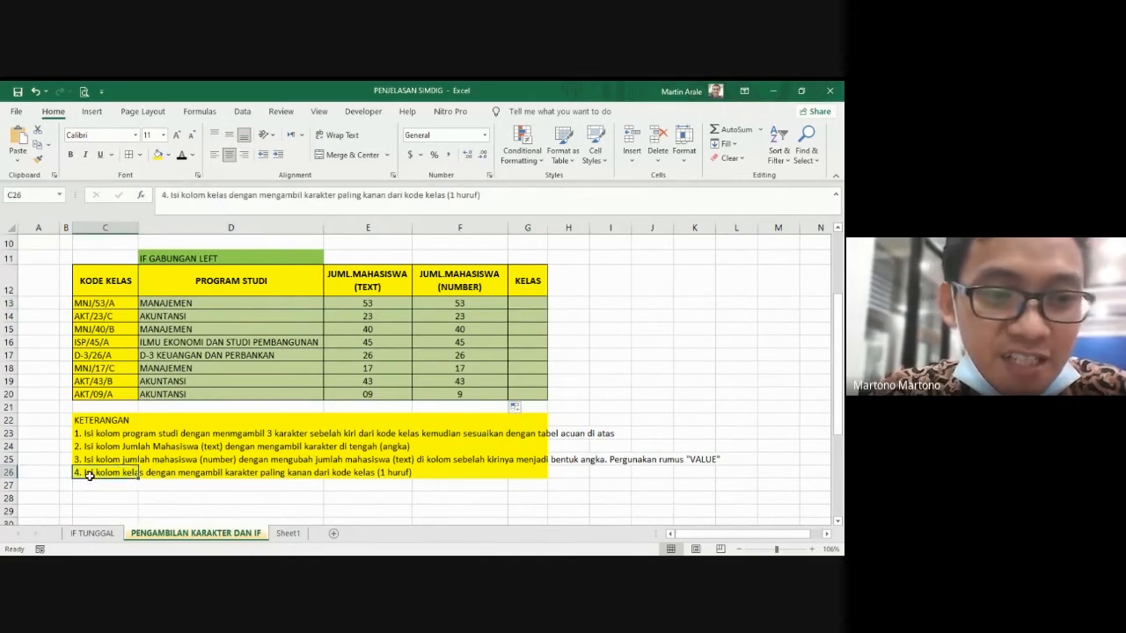
click(146, 498)
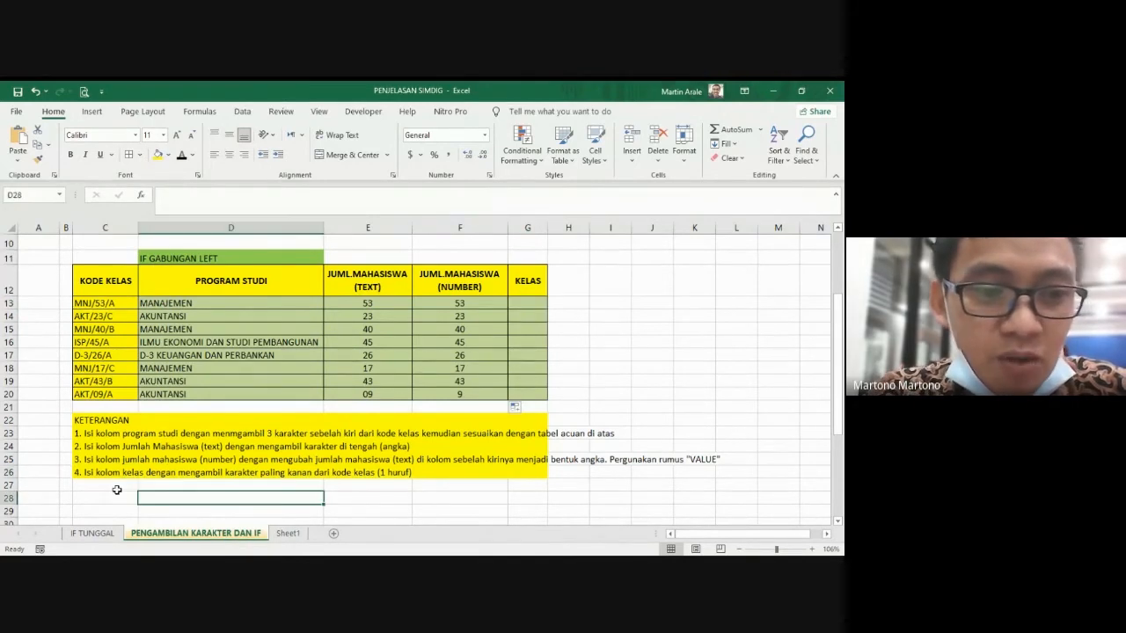
Step: Compare the row 26 instruction about the rightmost character with the class codes in C13 through C20
click(168, 482)
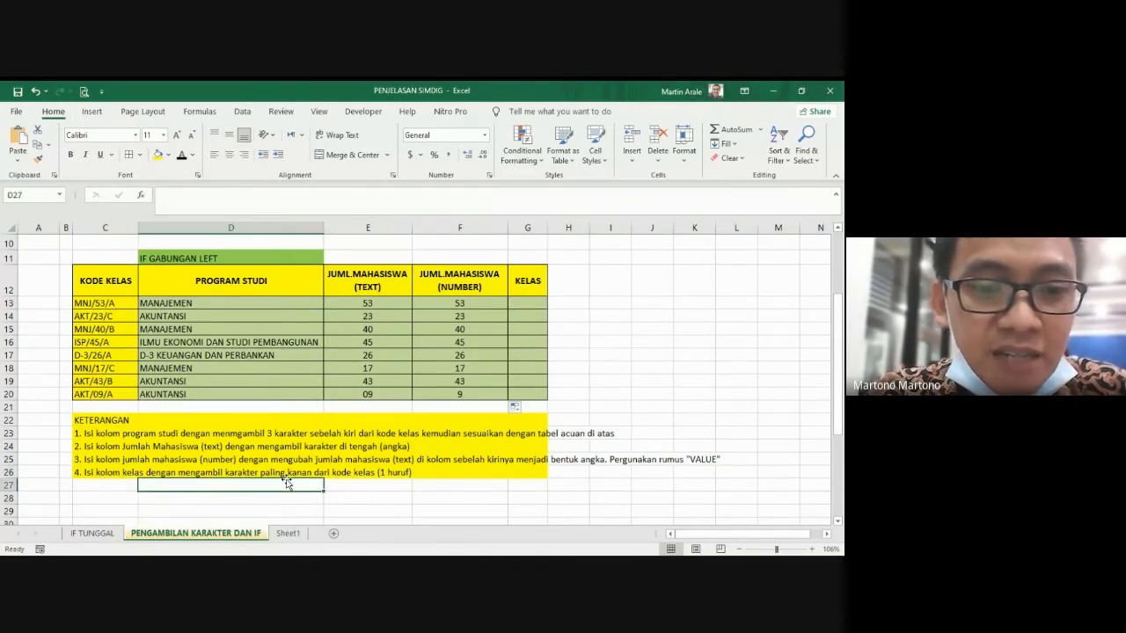
click(351, 476)
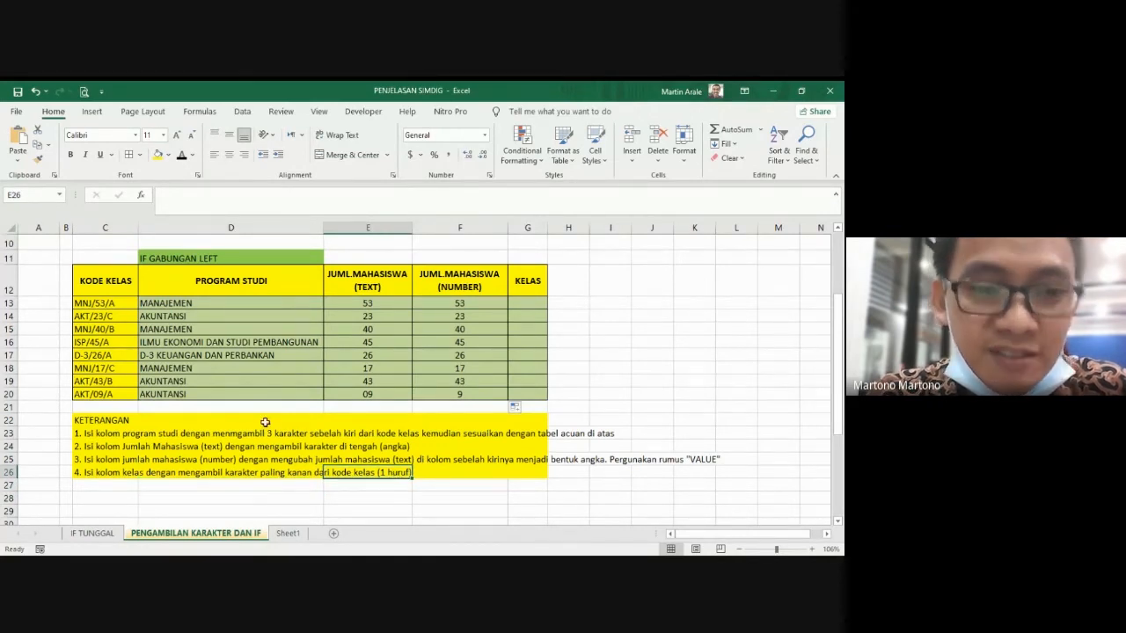
click(103, 305)
click(116, 330)
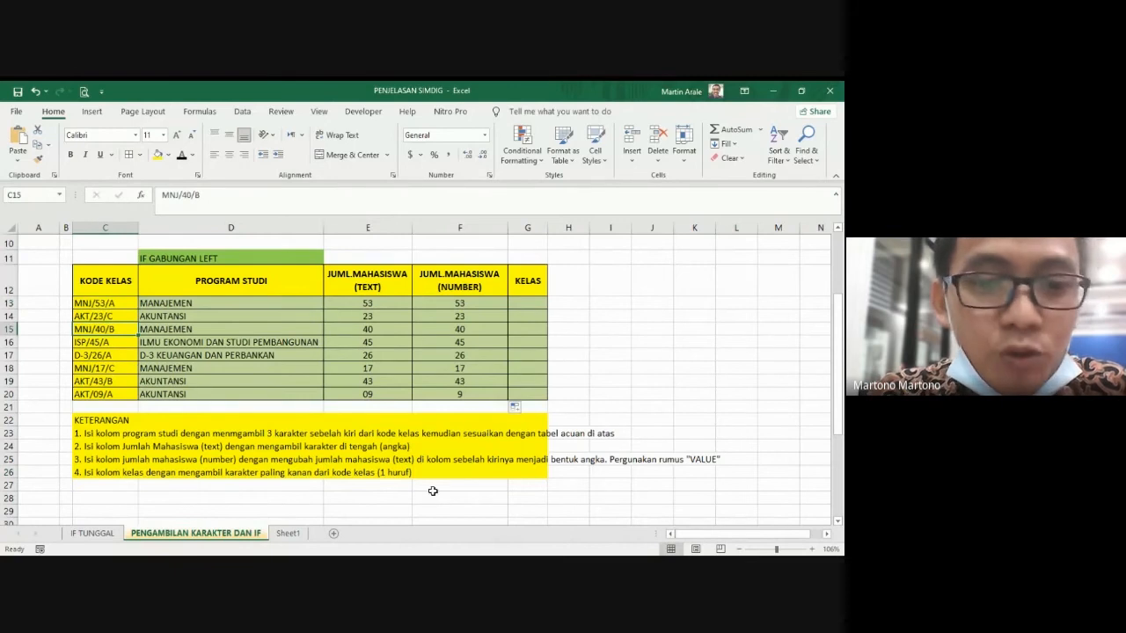
click(116, 317)
click(112, 304)
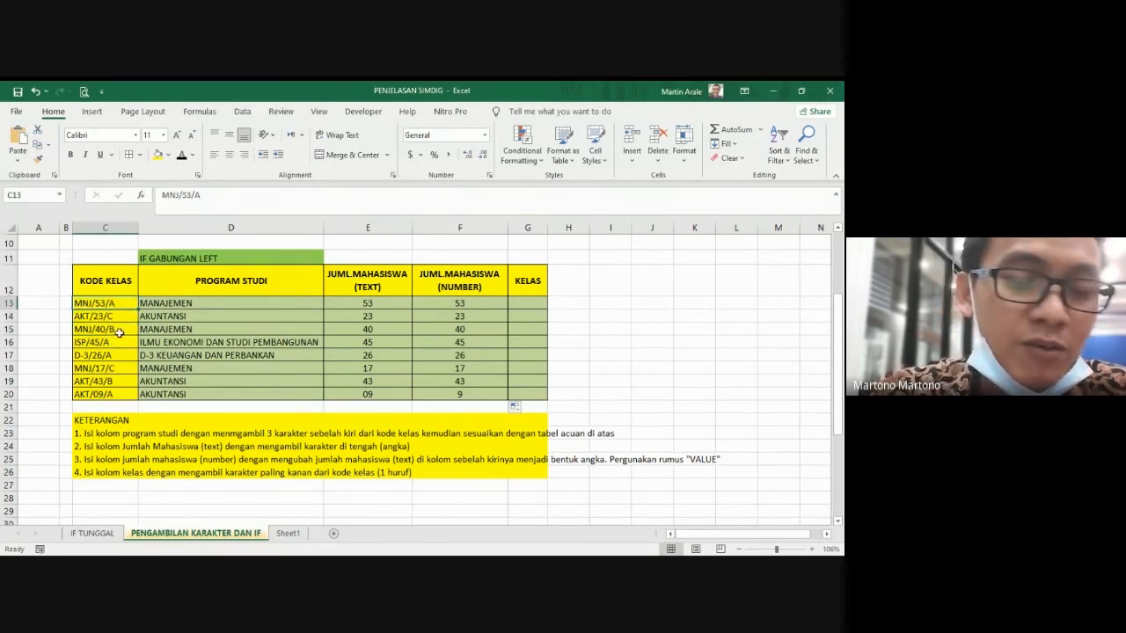
click(112, 354)
drag(115, 304, 122, 397)
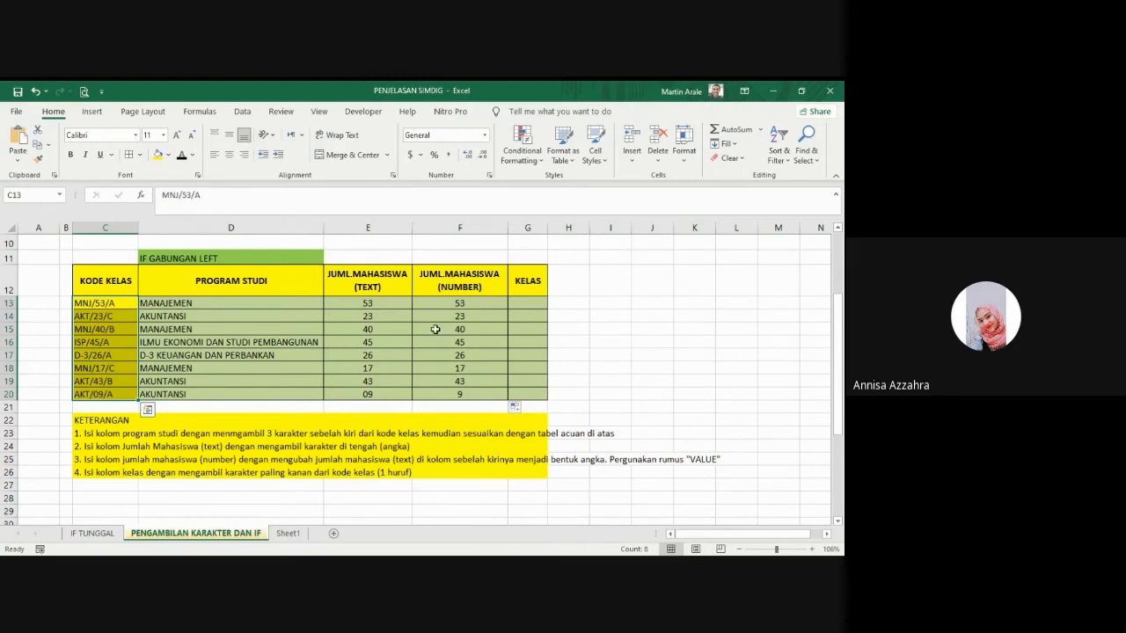
click(111, 354)
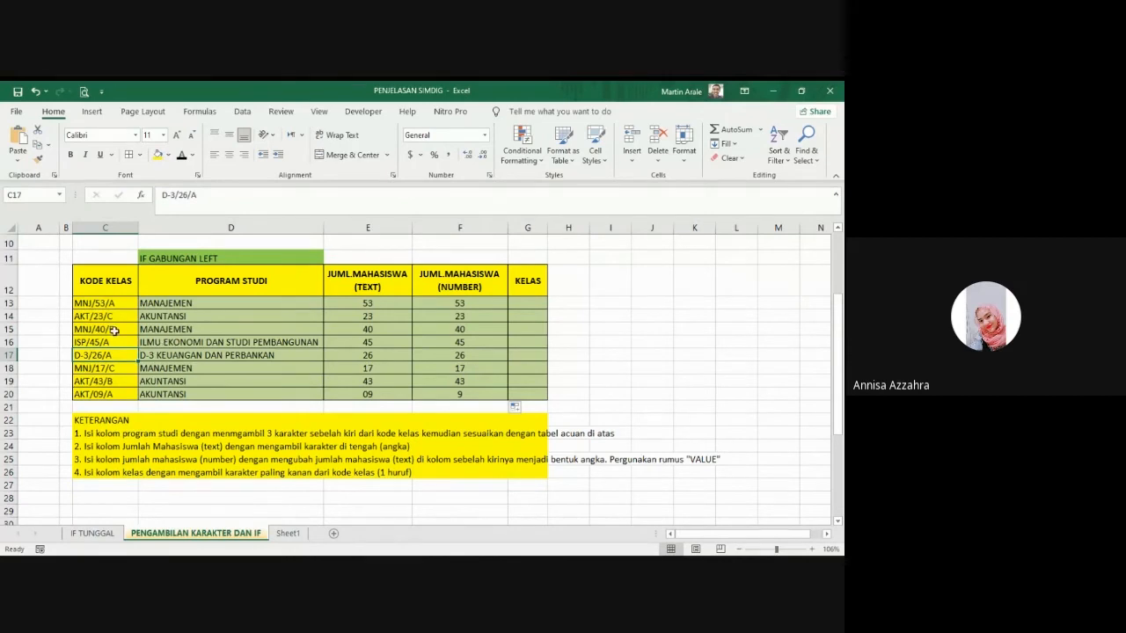
click(112, 330)
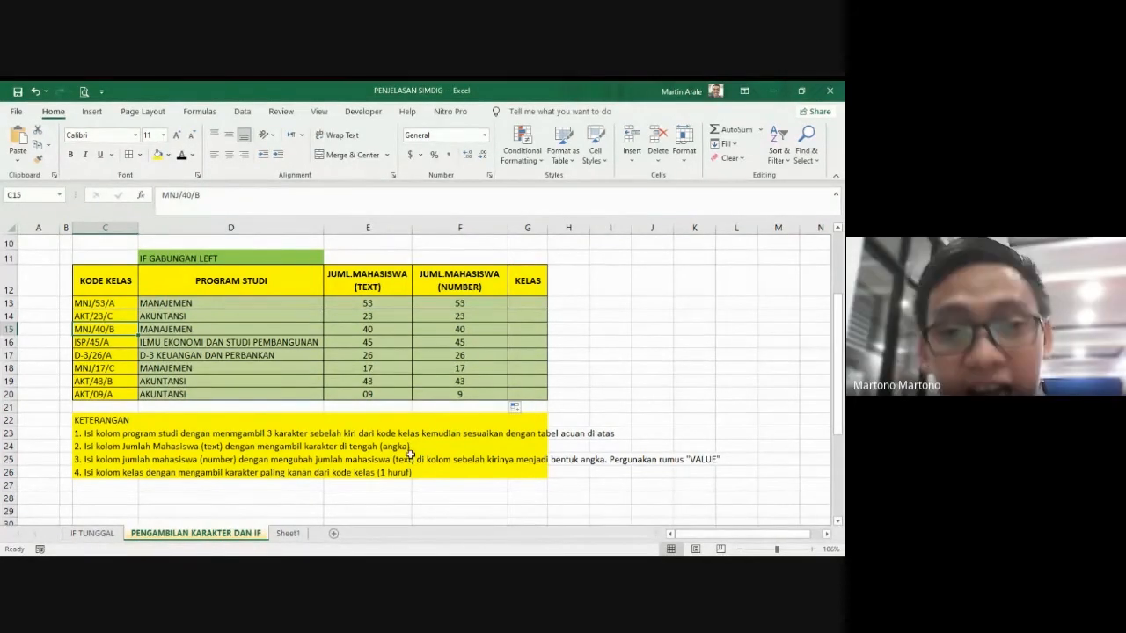
Step: Enter a student's full name in capitals in J11 as sample text for the text functions
click(603, 293)
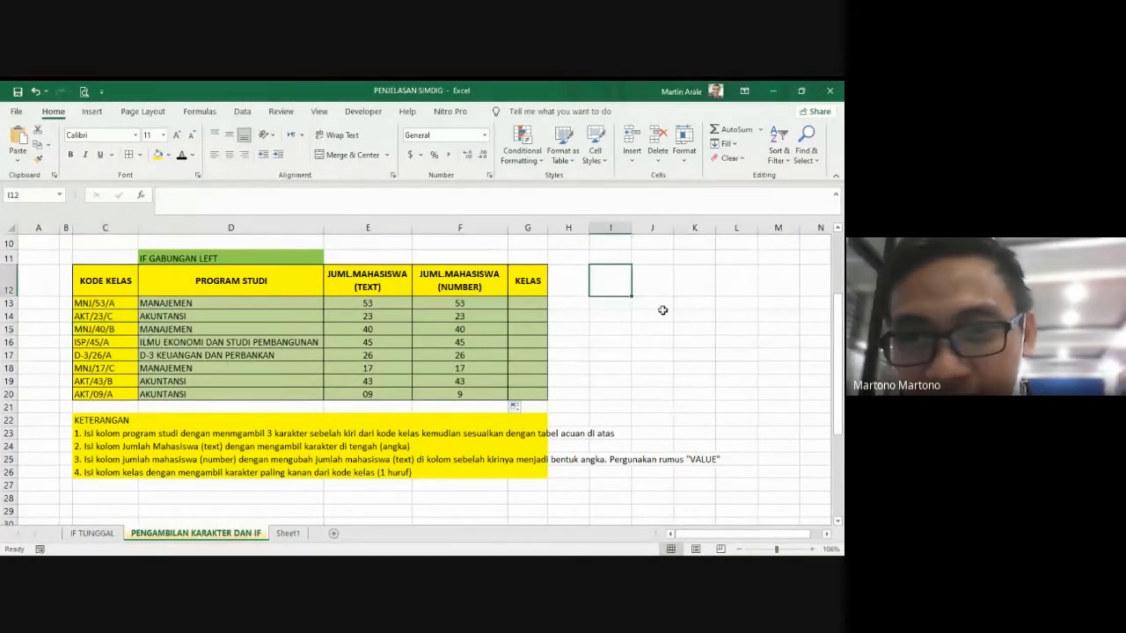
click(660, 257)
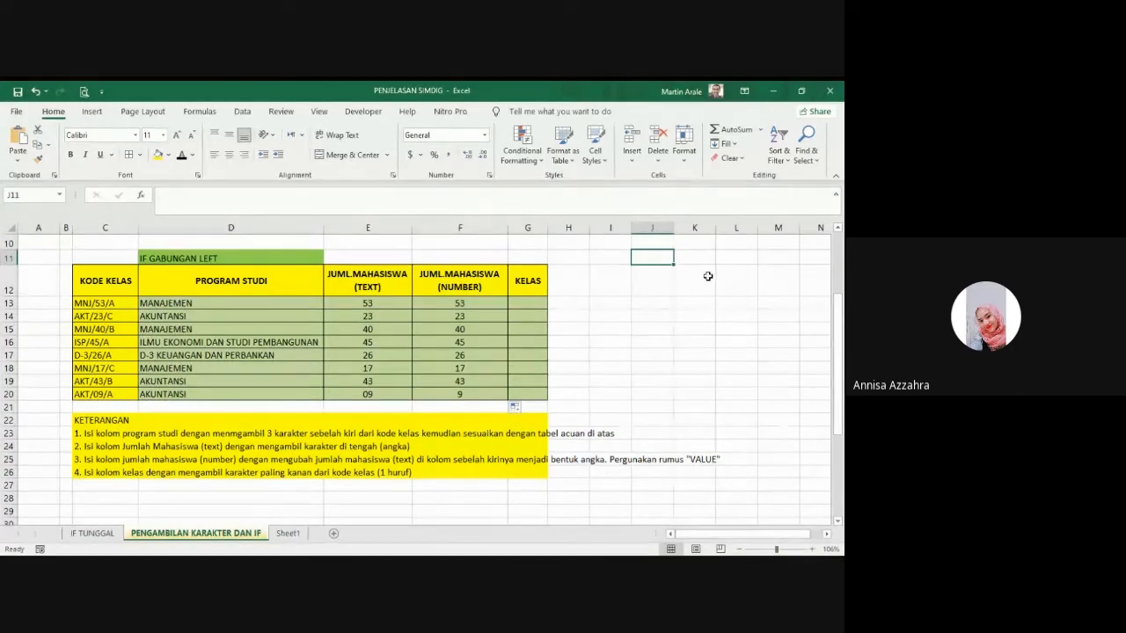
text(an)
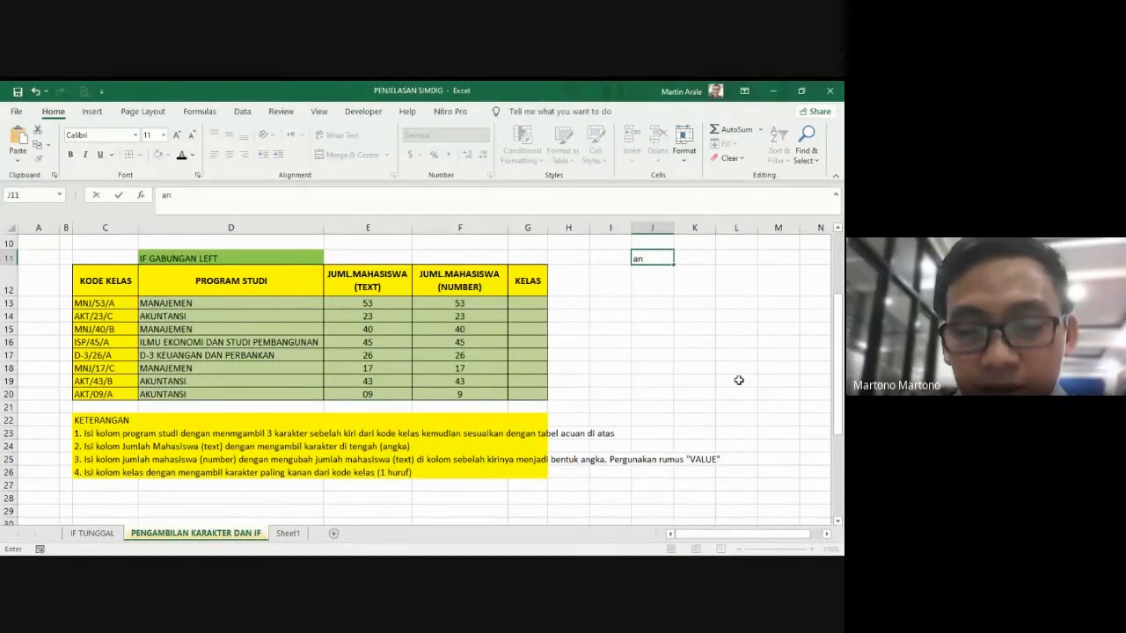
key(BackSpace)
key(BackSpace)
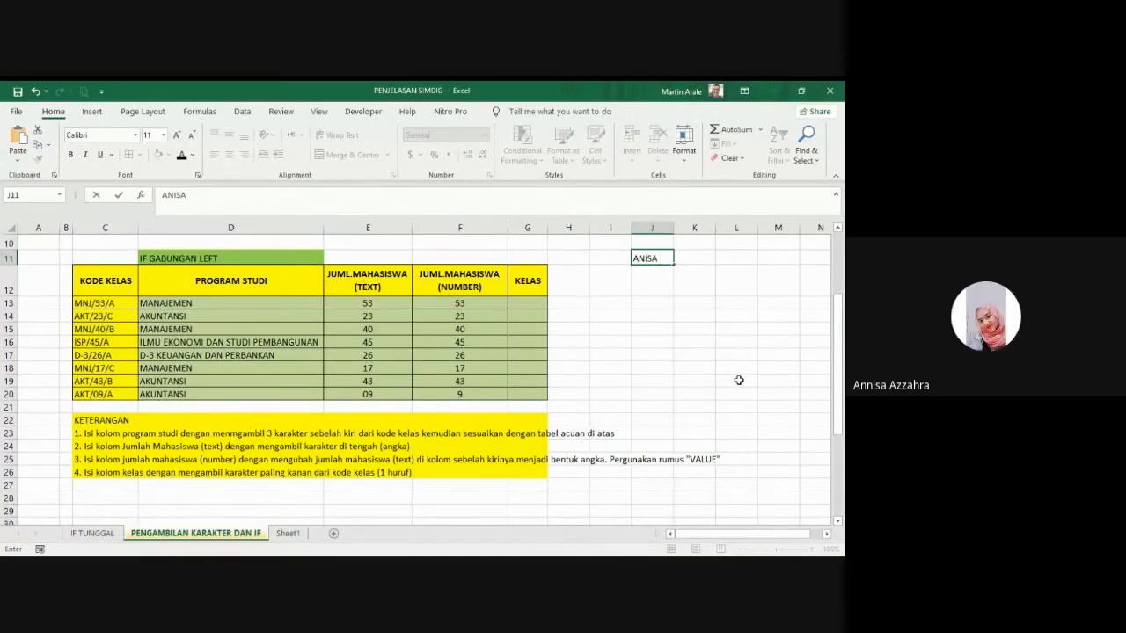
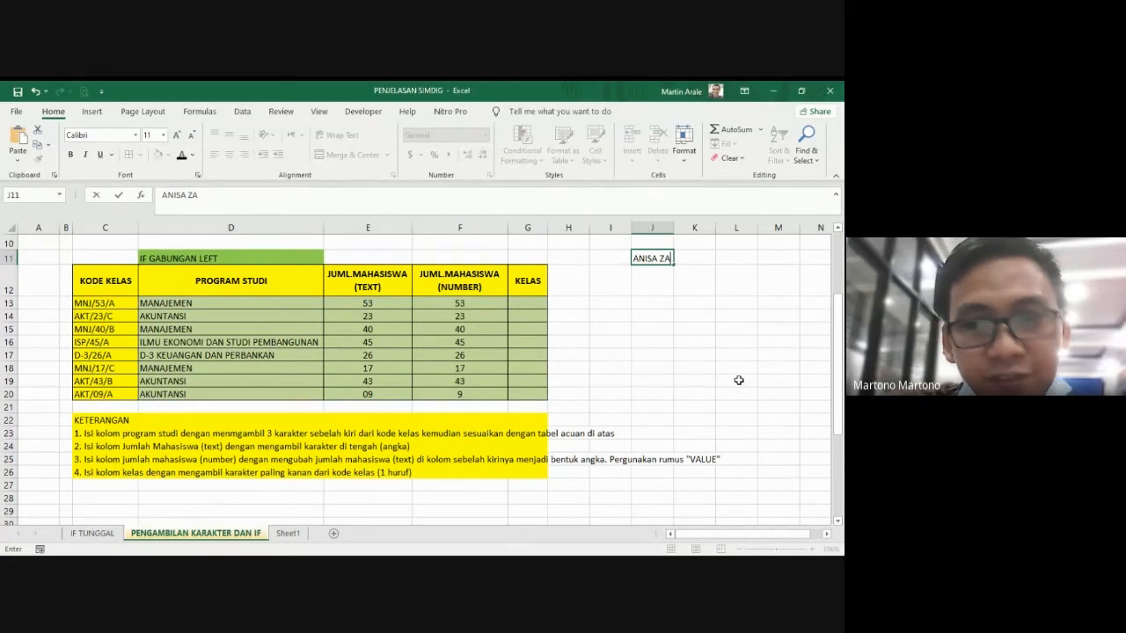
Step: Add the headings KIRI, TENGAH and KANAN in J12, K12 and L12 below the sample name
click(658, 292)
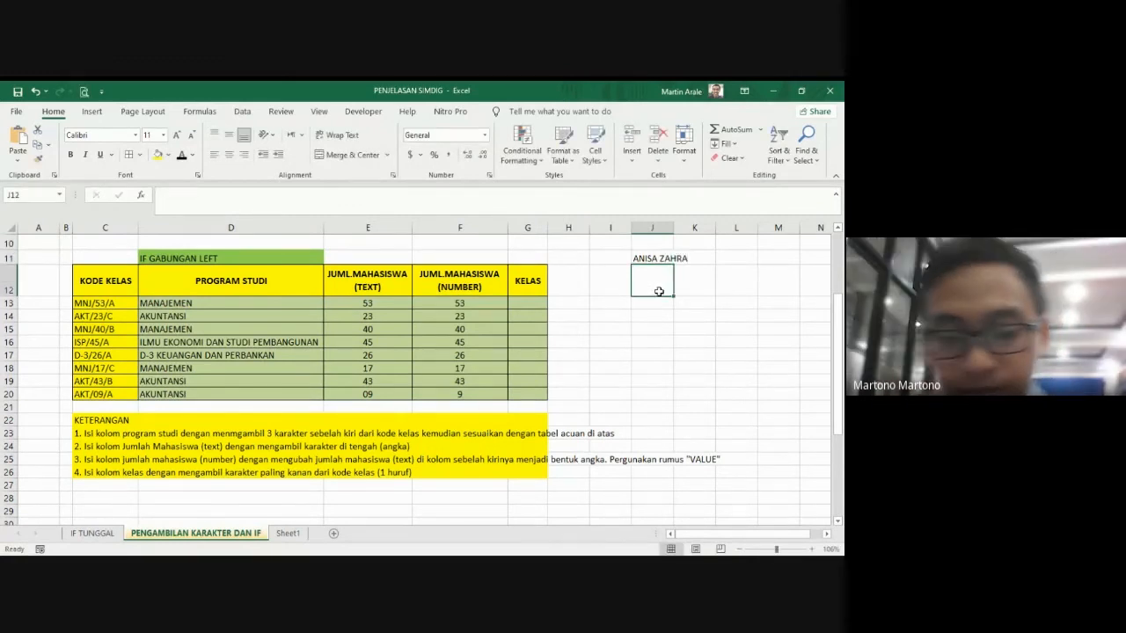
text(KIRI)
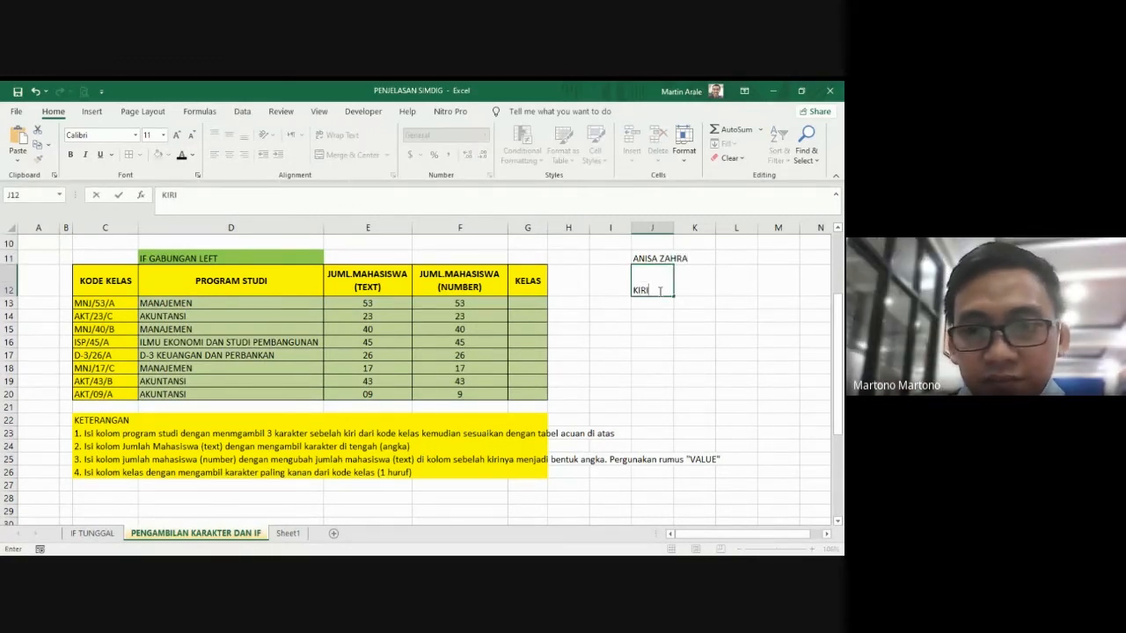
key(Tab)
text(TENGAH)
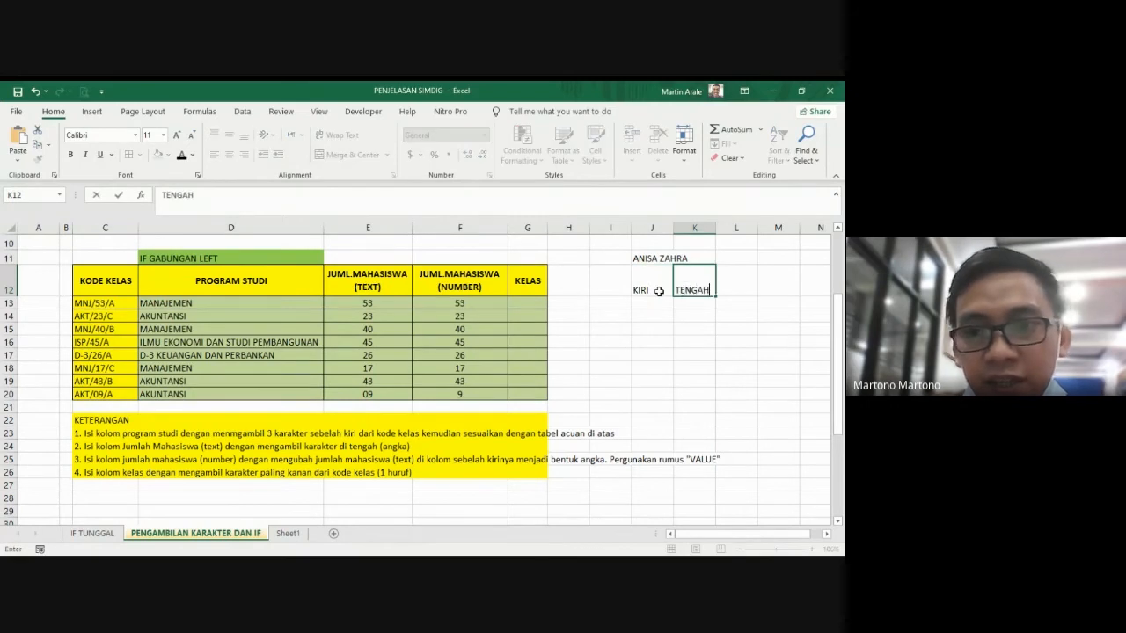
key(Tab)
text(KANA)
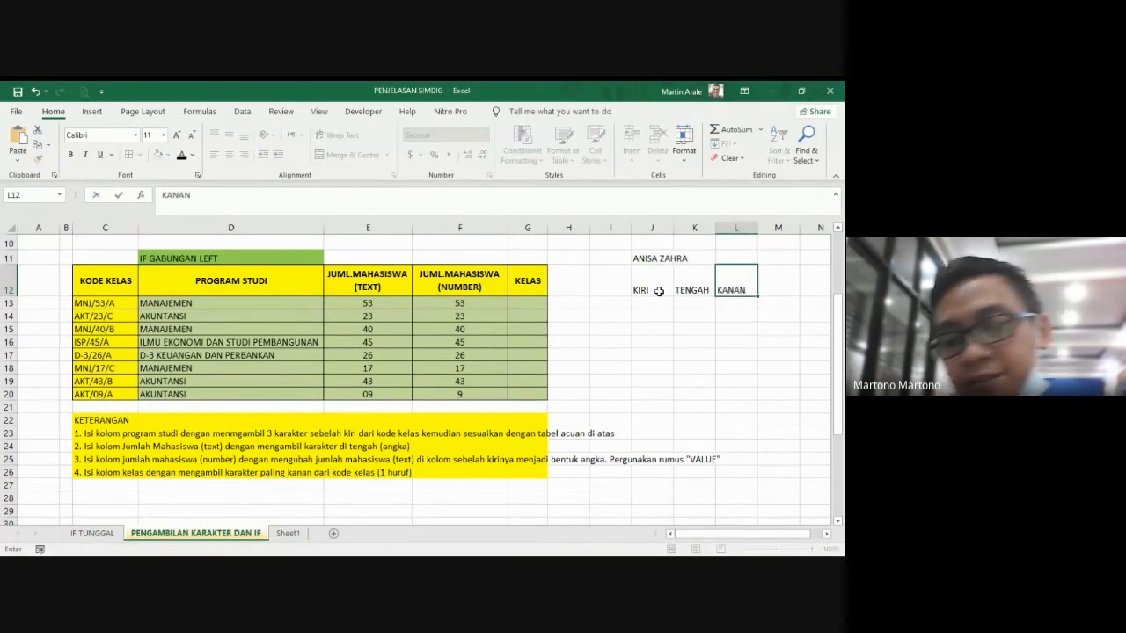
text(N)
key(Return)
Step: Extract the first two characters of the sample name with =LEFT(J11,2) in J13 under KIRI
click(649, 255)
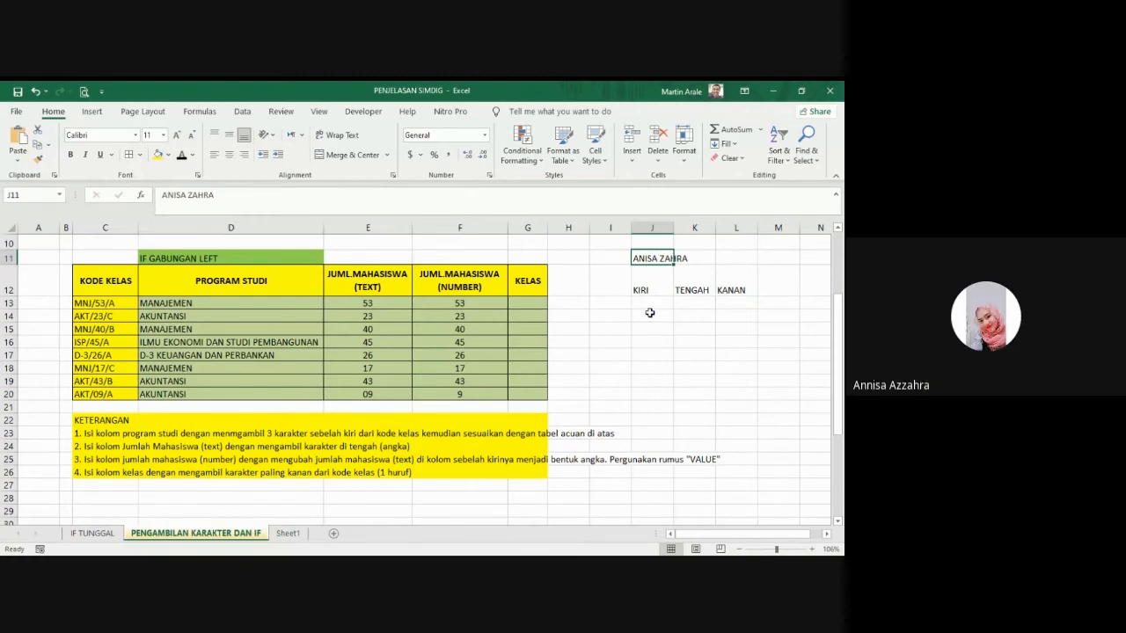
click(701, 301)
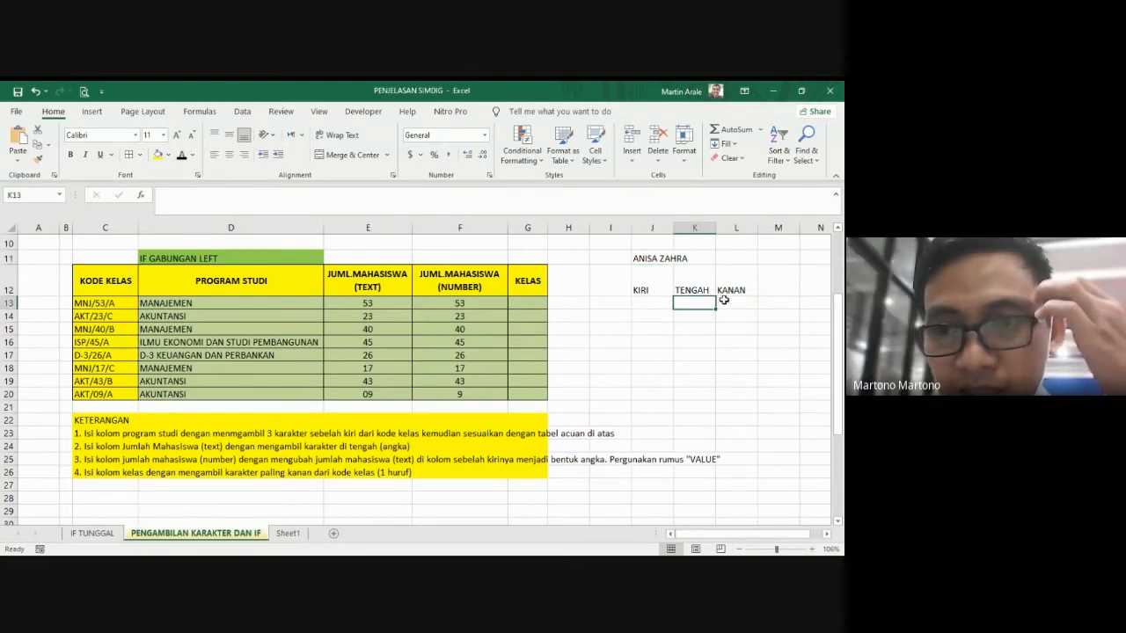
click(651, 304)
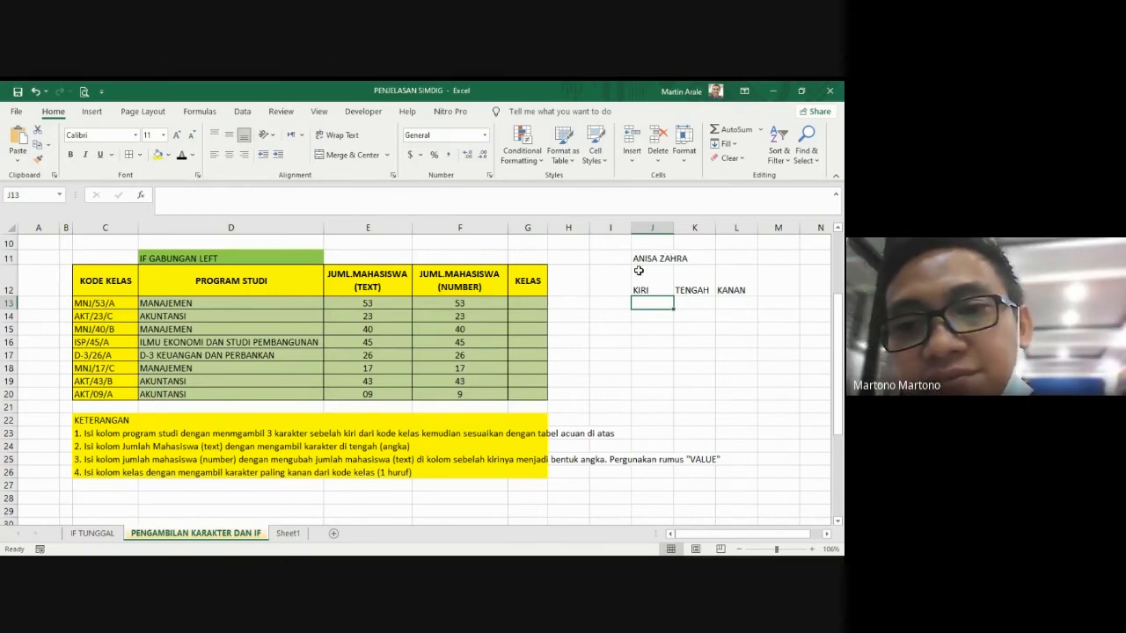
text(=)
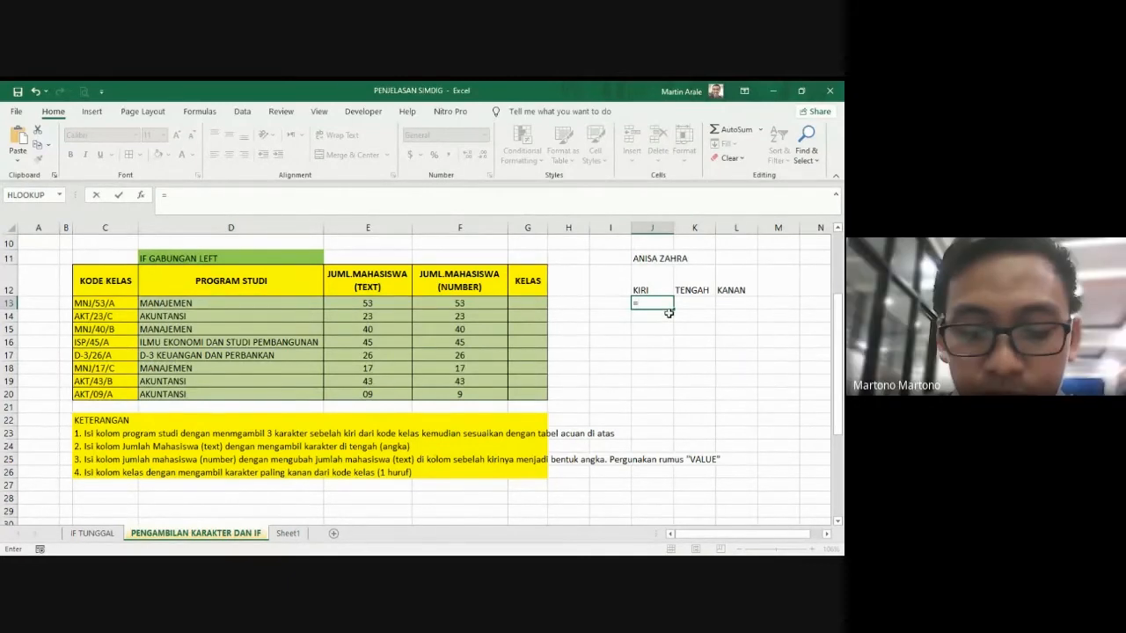
text(LEFT()
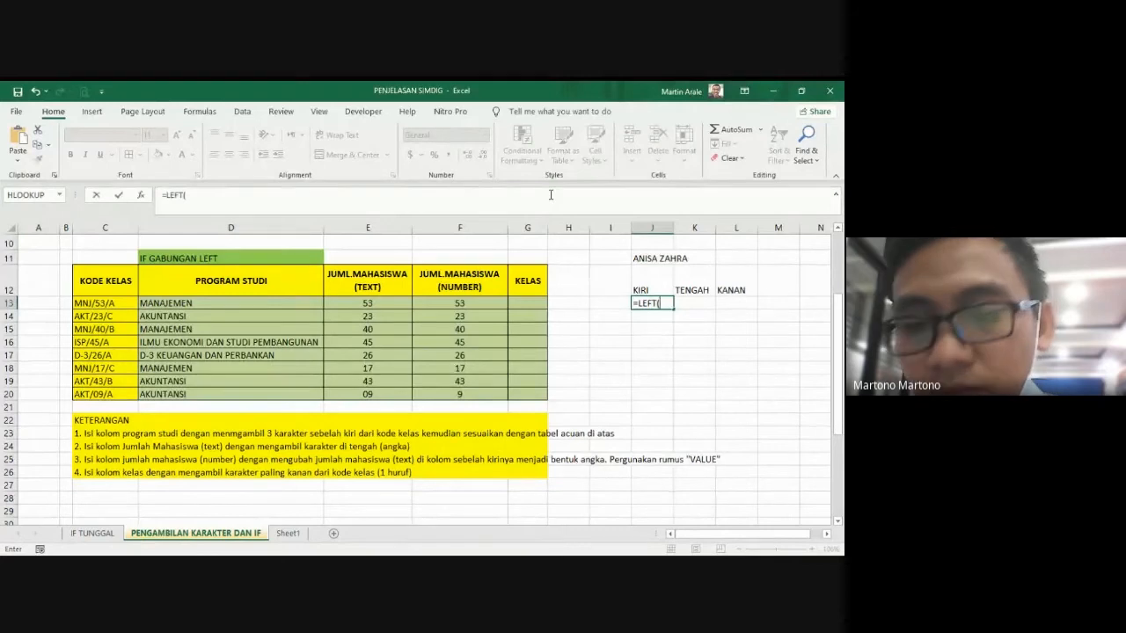
click(649, 256)
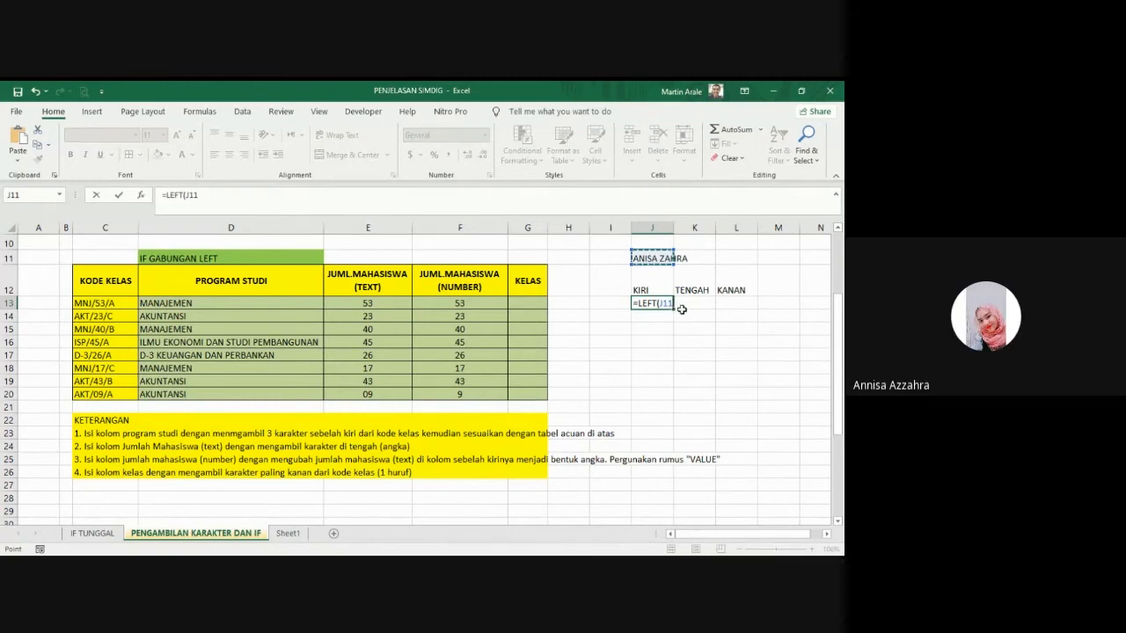
text(,)
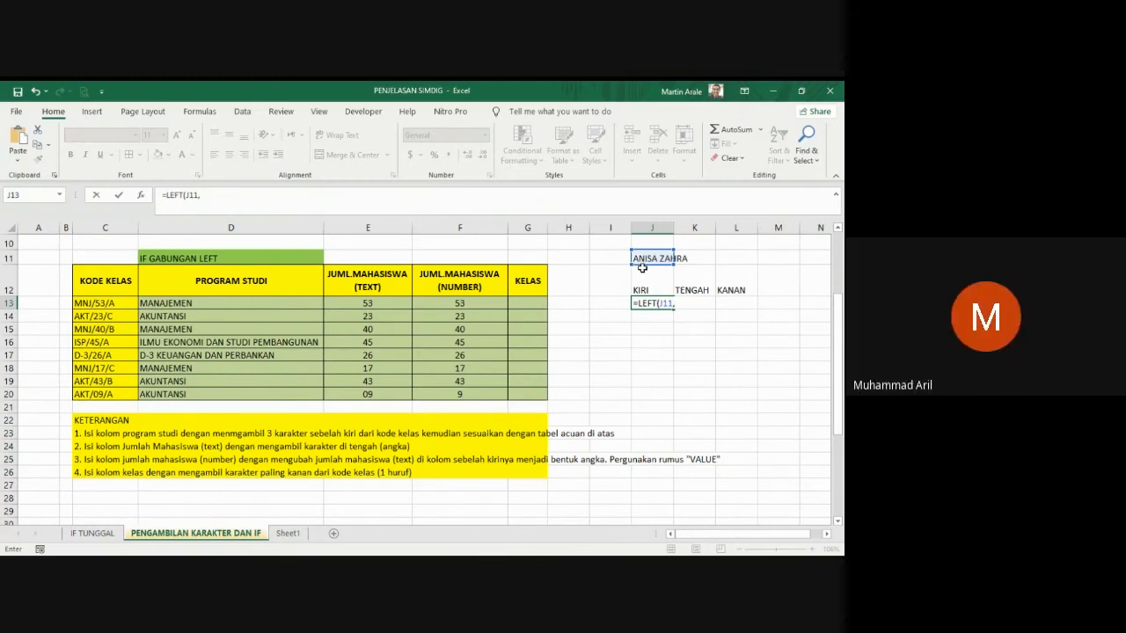
text(2)
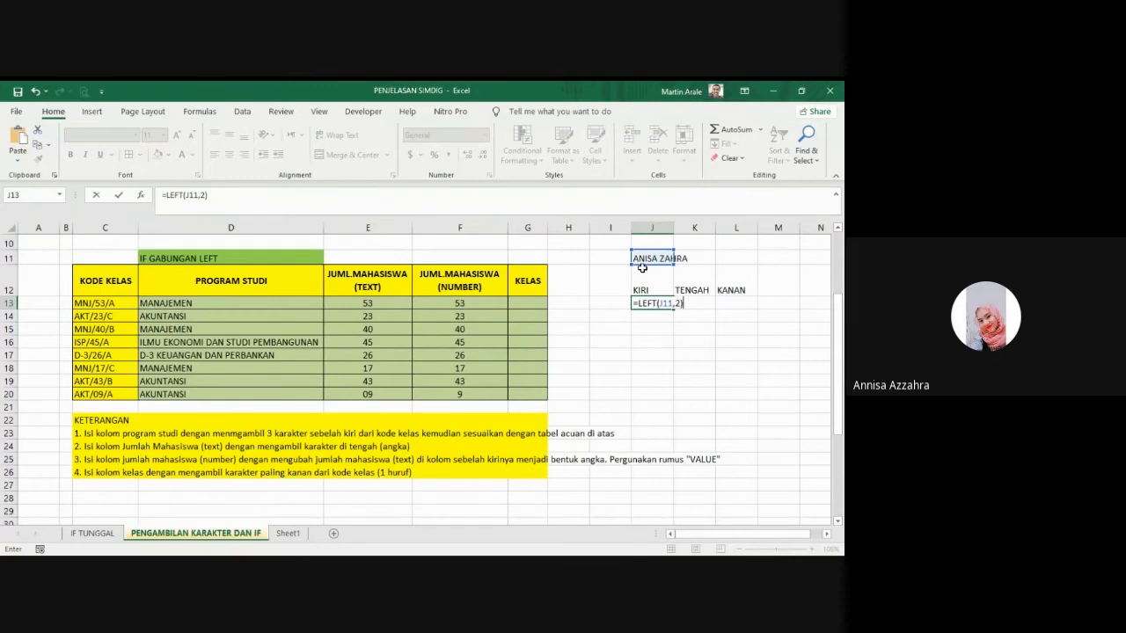
key(Return)
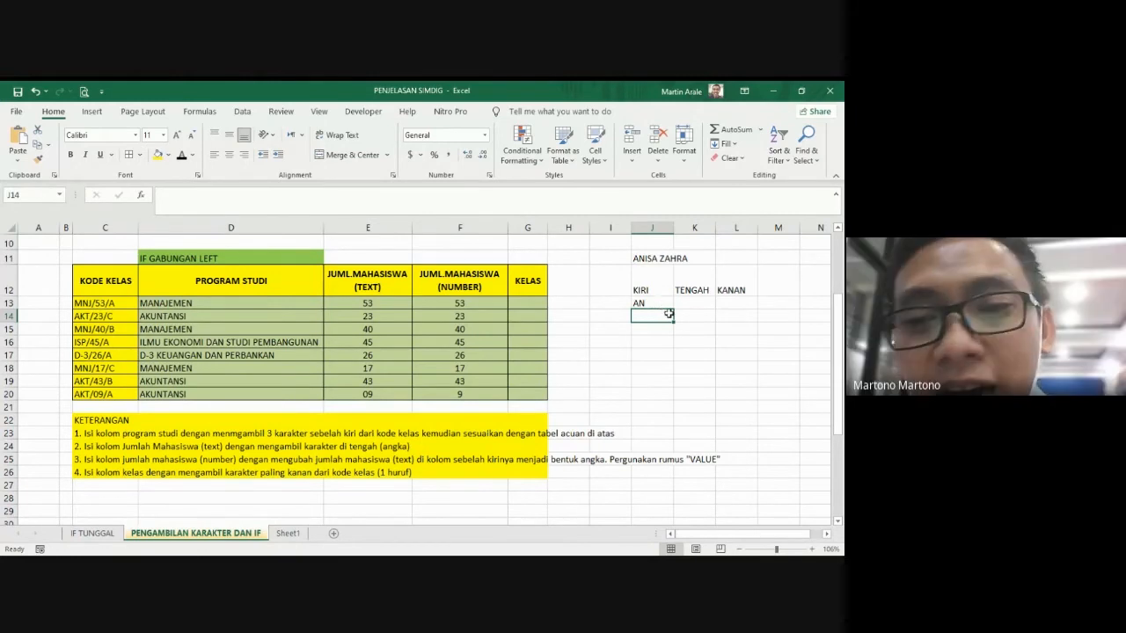
Step: Extract the first three characters of the sample name with =LEFT(J11,3) in J14
text(=)
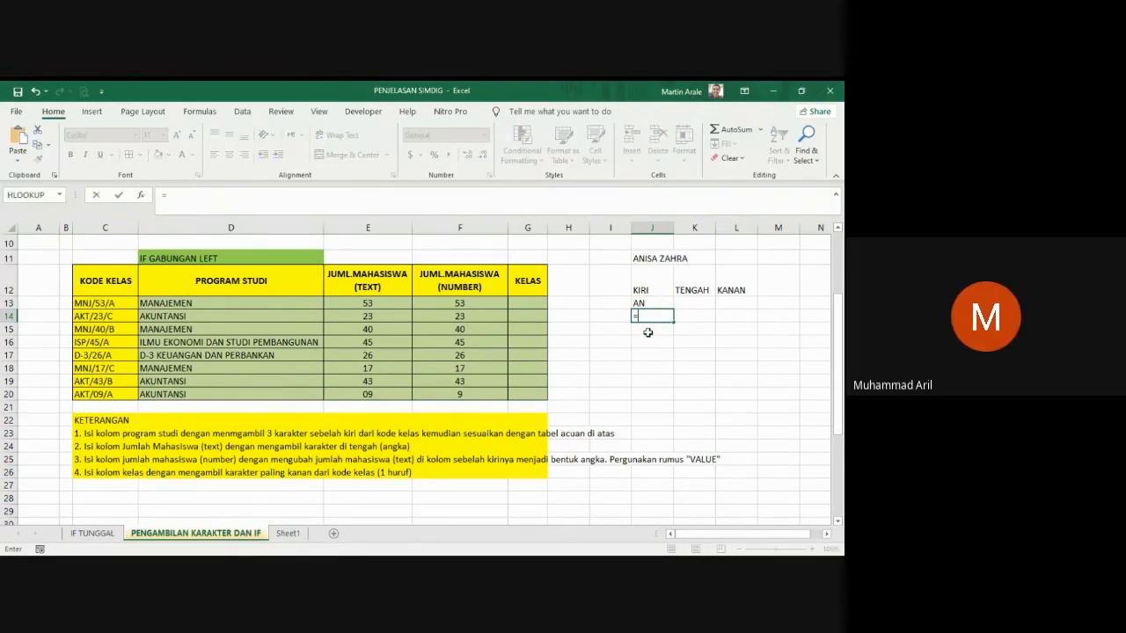
text(LEFT()
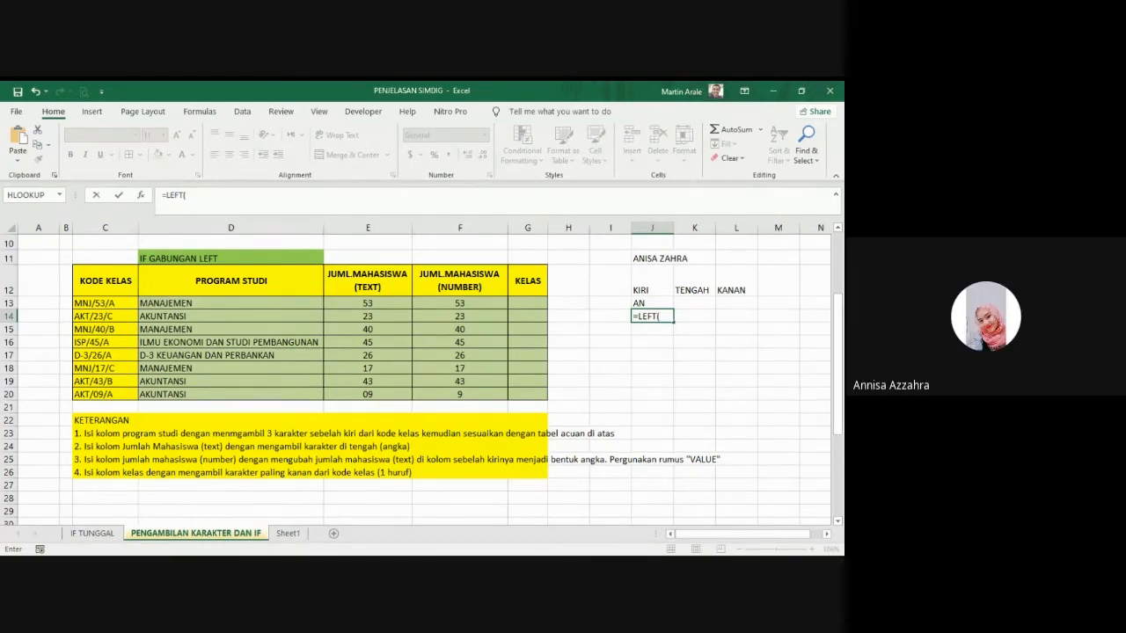
click(652, 261)
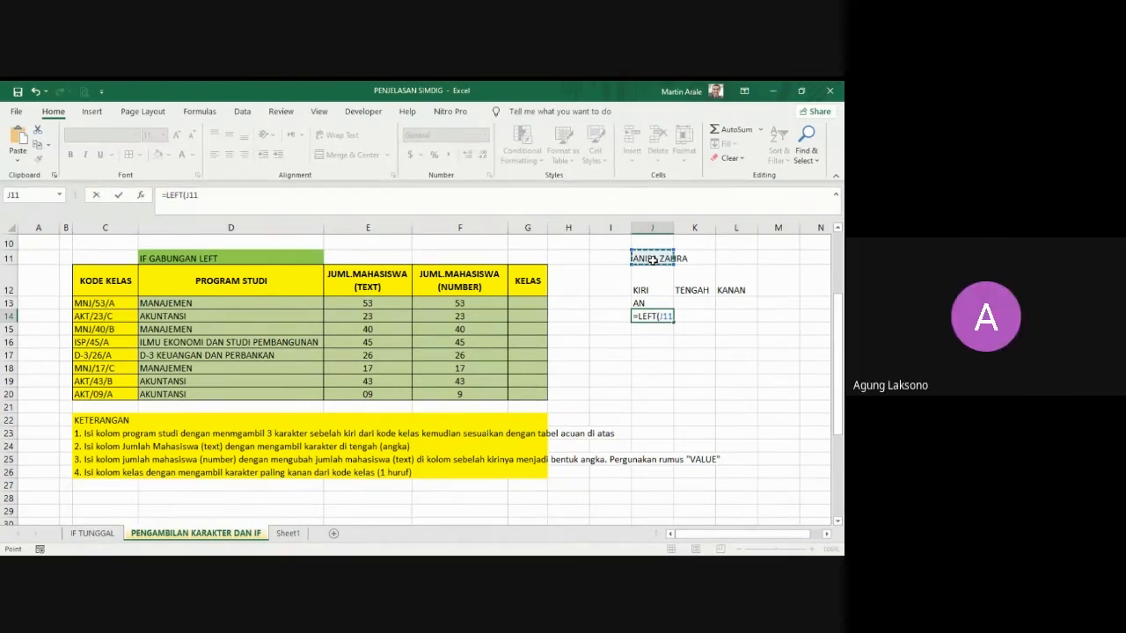
text(,)
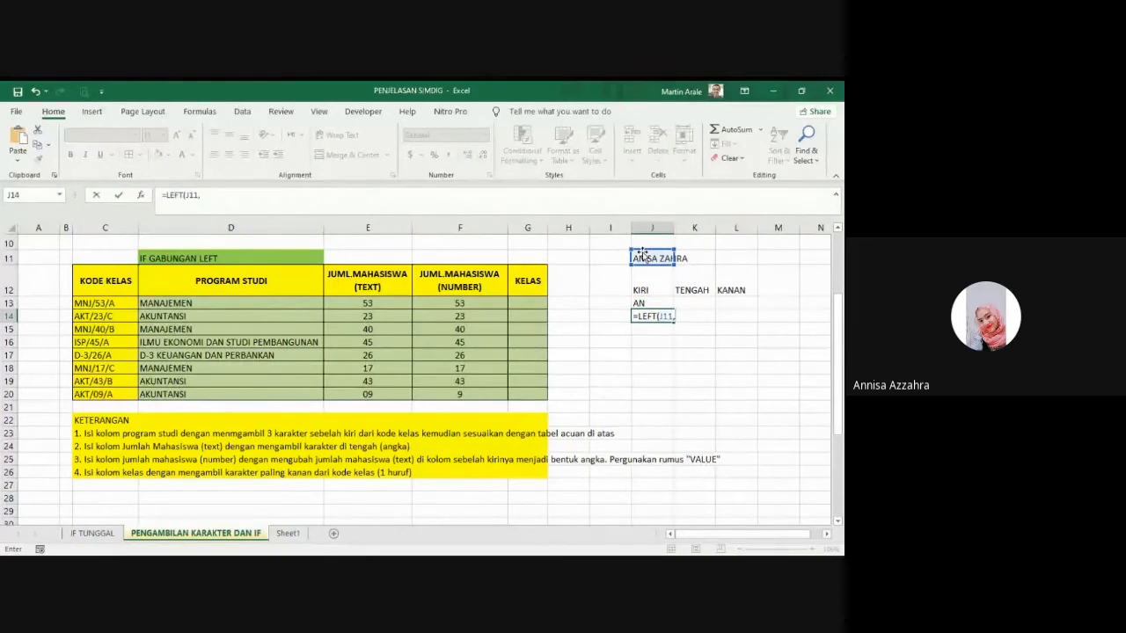
text(3))
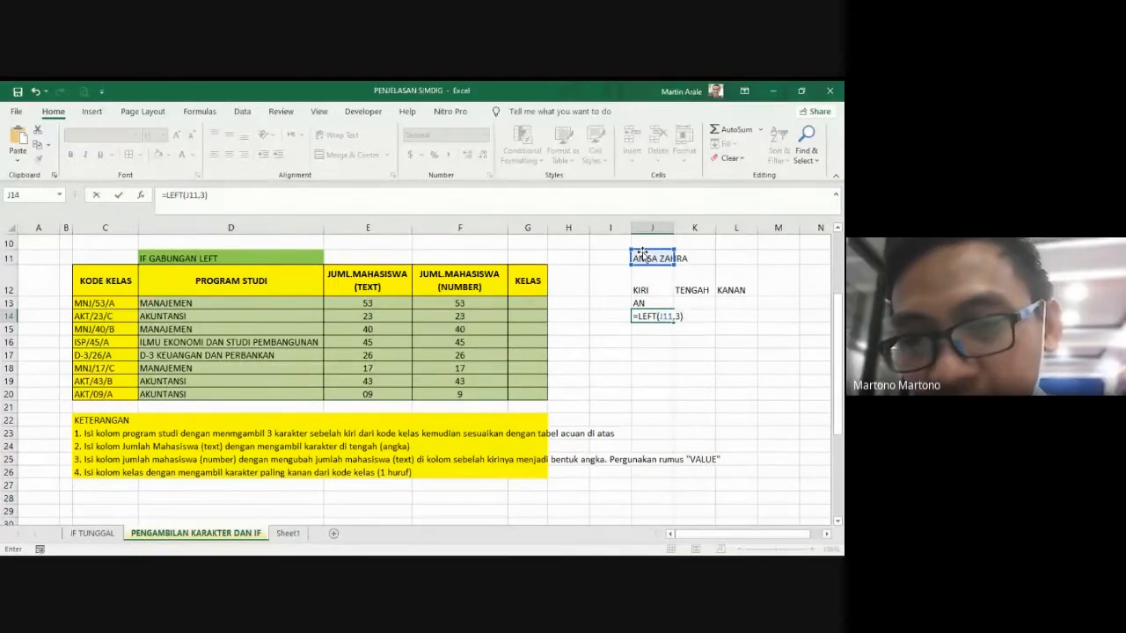
key(Return)
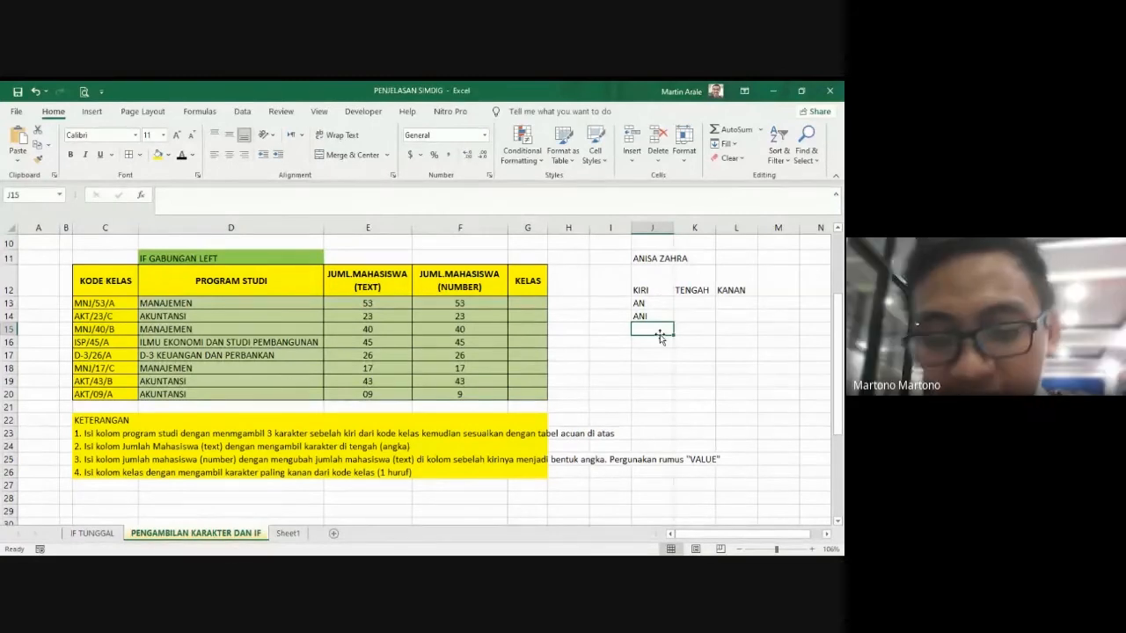
Step: Extract the first four characters of the sample name in J15 using LEFT on J11 with 4 characters
text(=L)
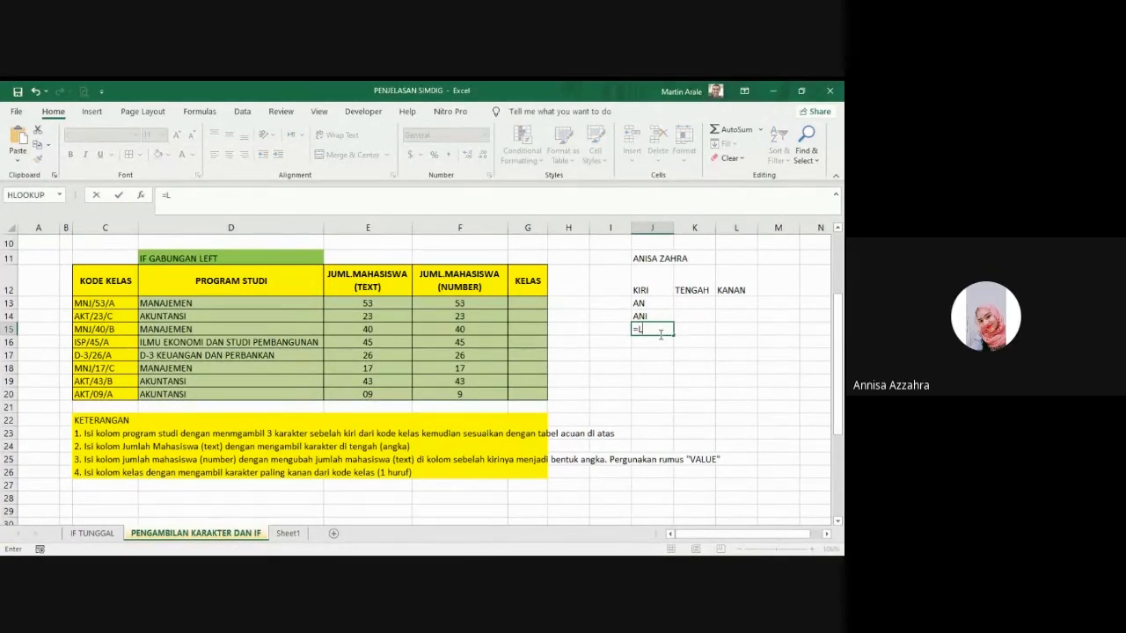
key(BackSpace)
click(651, 258)
text(,)
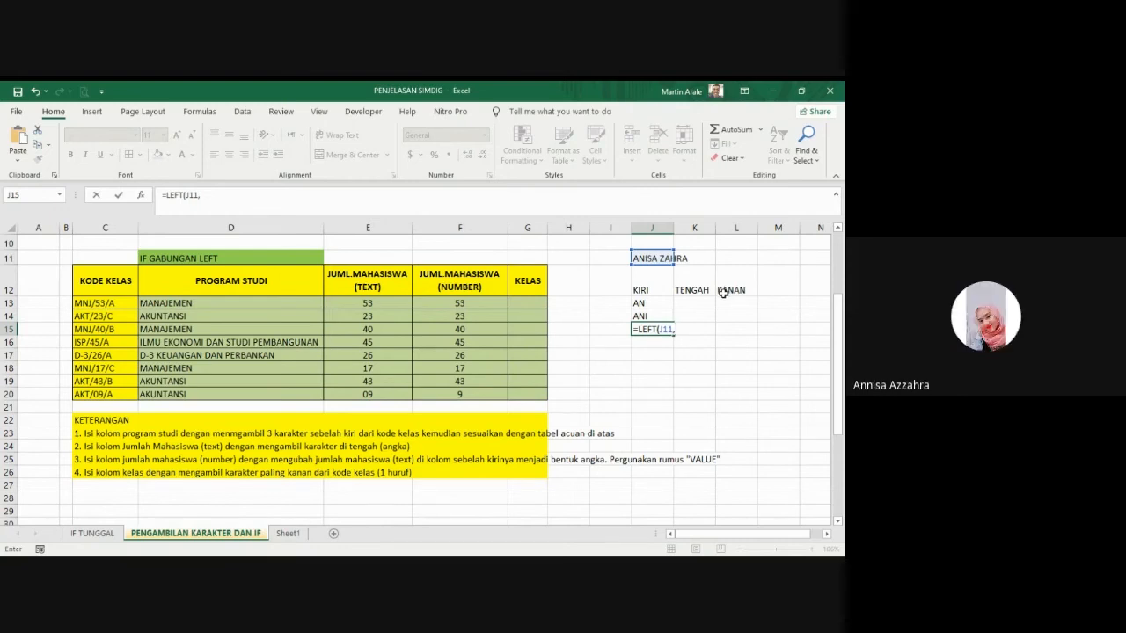
text(4)
key(Return)
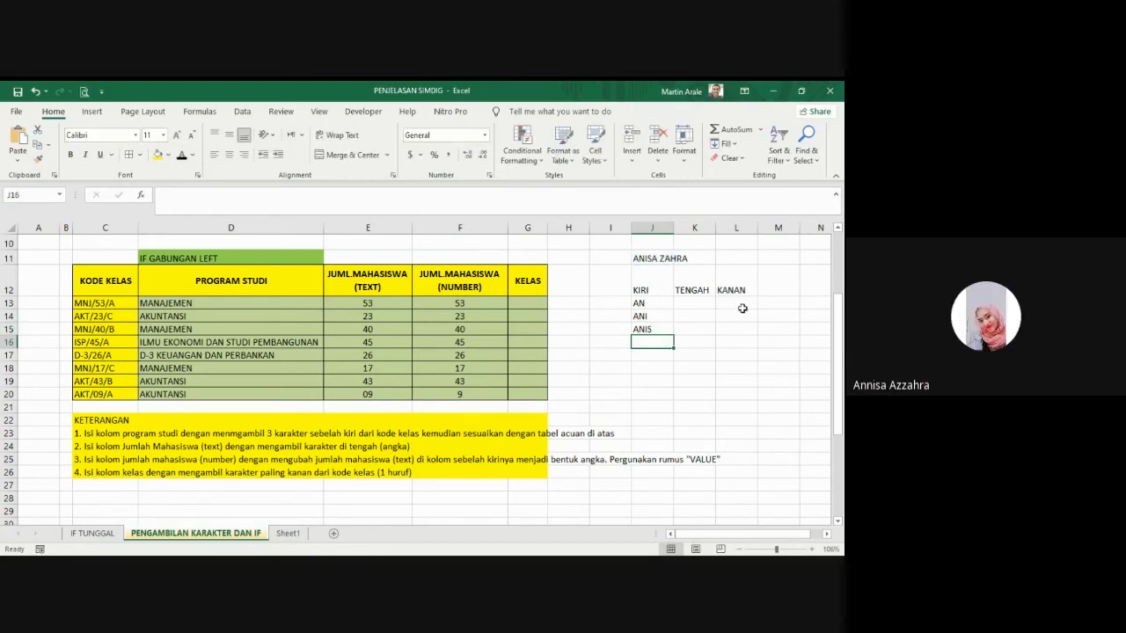
Step: Extract the last two characters of the sample name with =RIGHT(J11,2) in L13 under KANAN
click(734, 304)
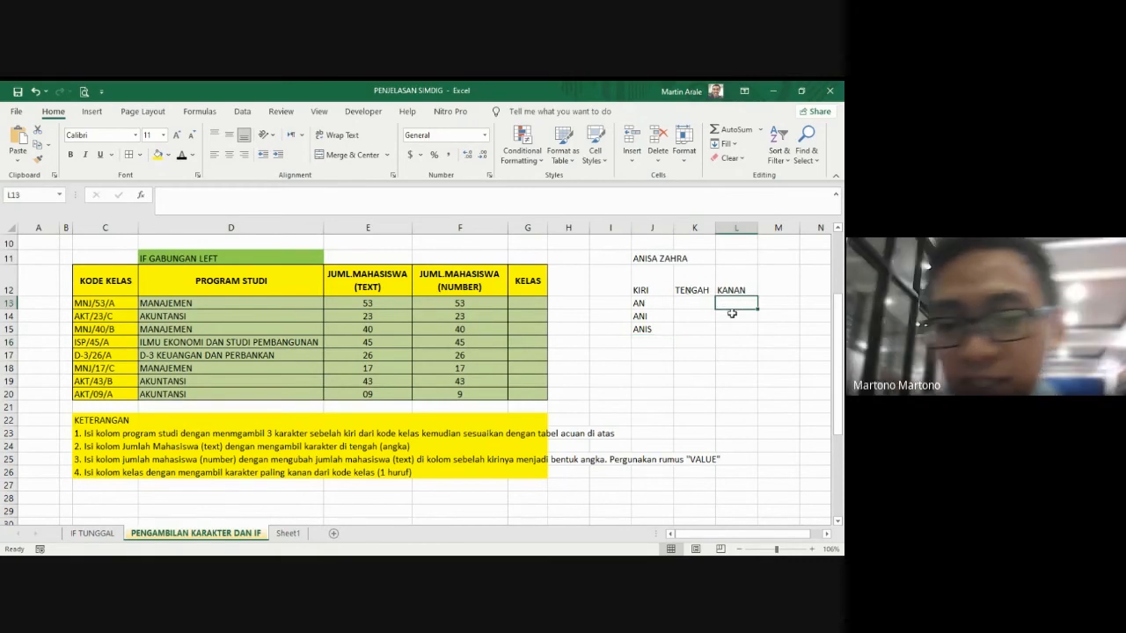
text(=)
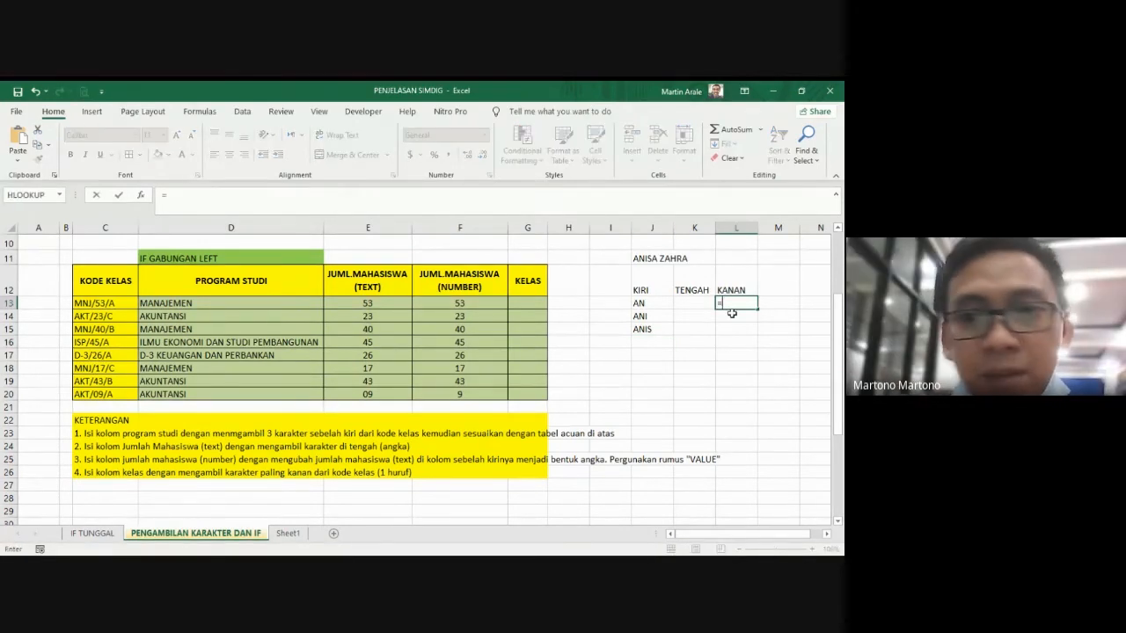
text(L)
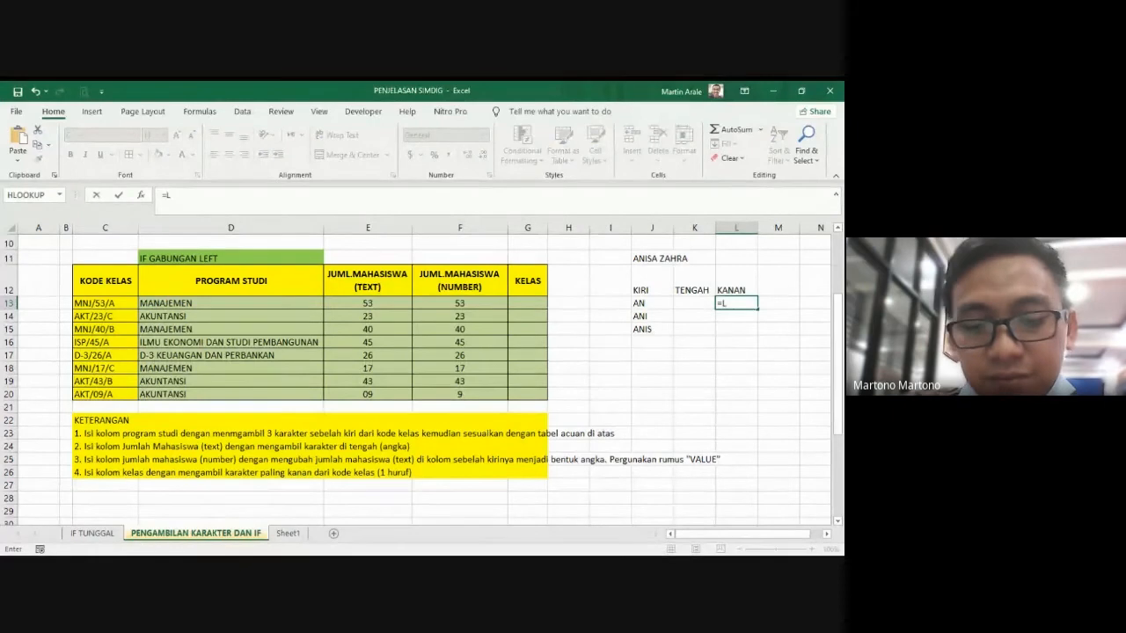
text(RI)
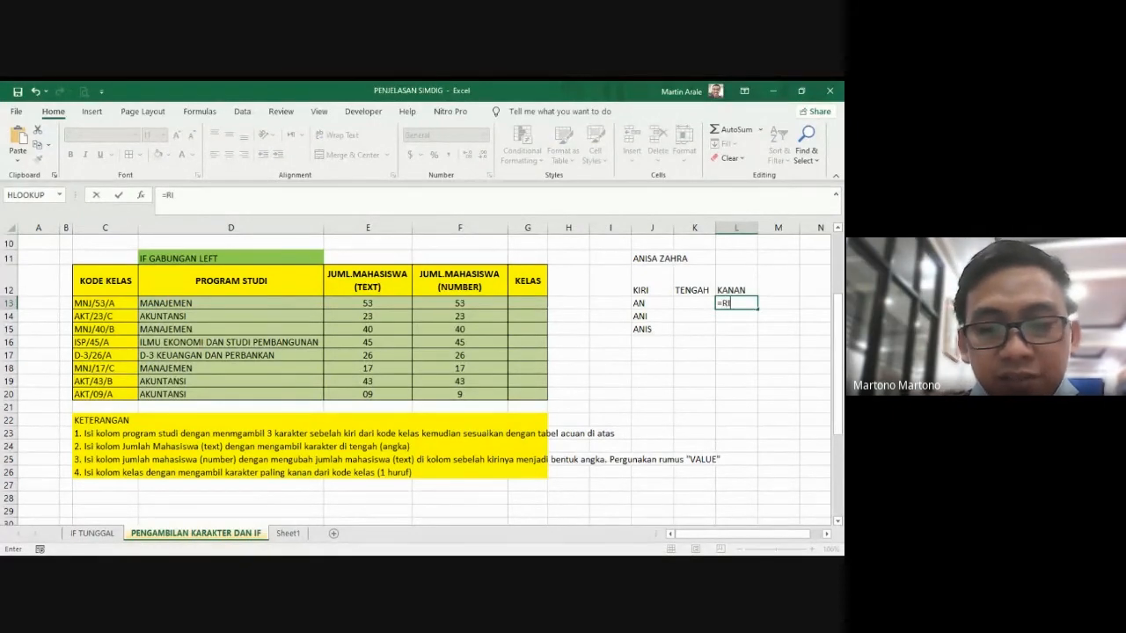
text(GHT()
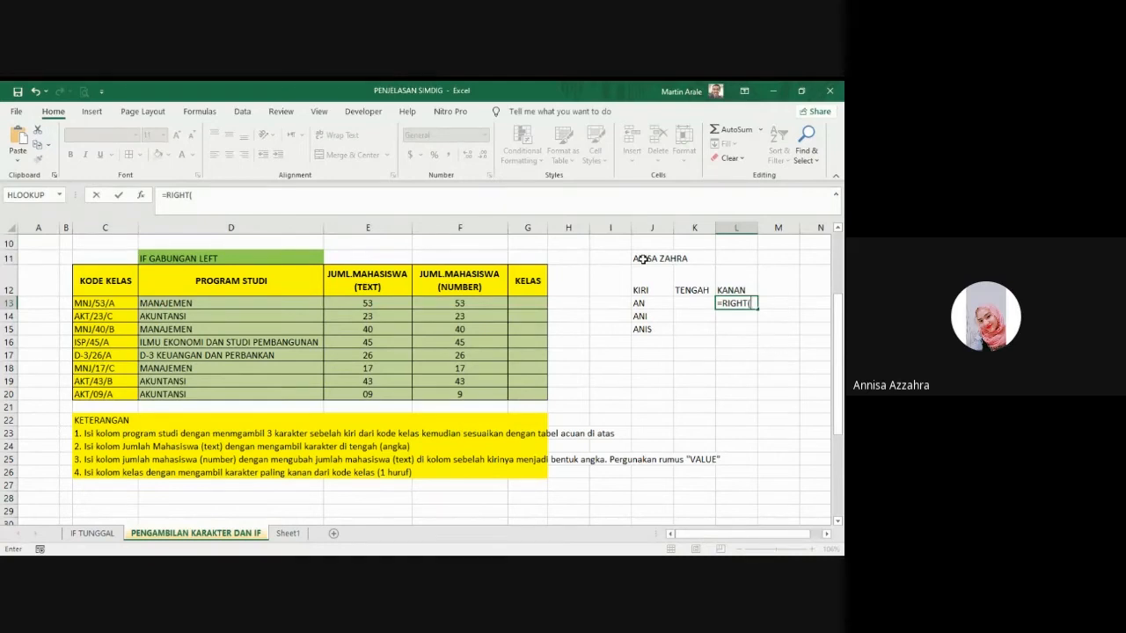
click(643, 259)
text(,)
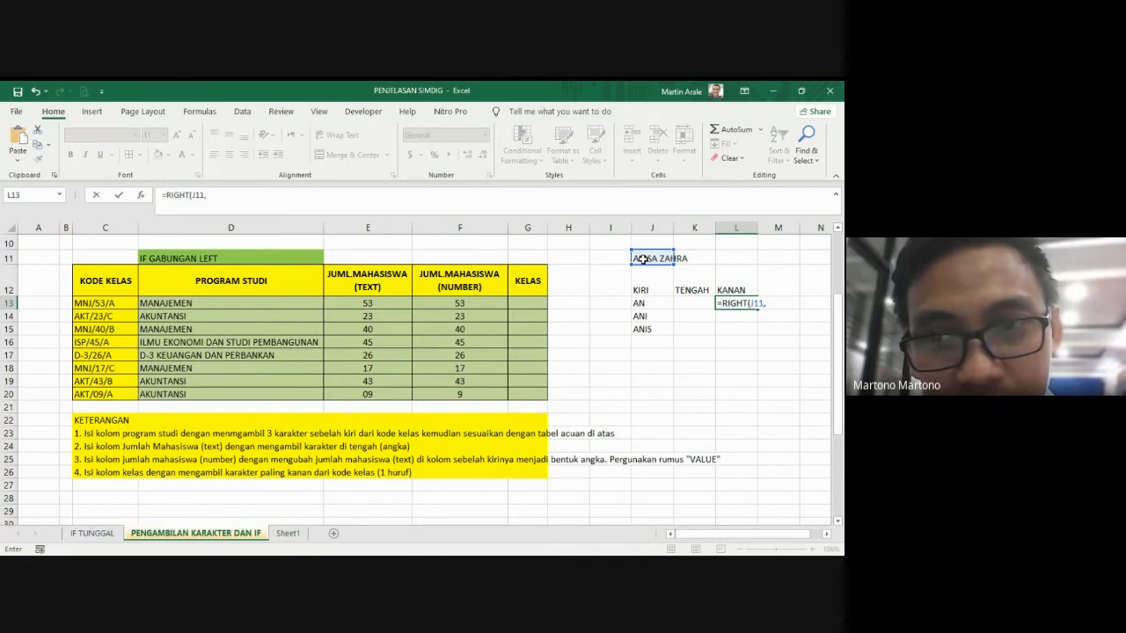
text(2)
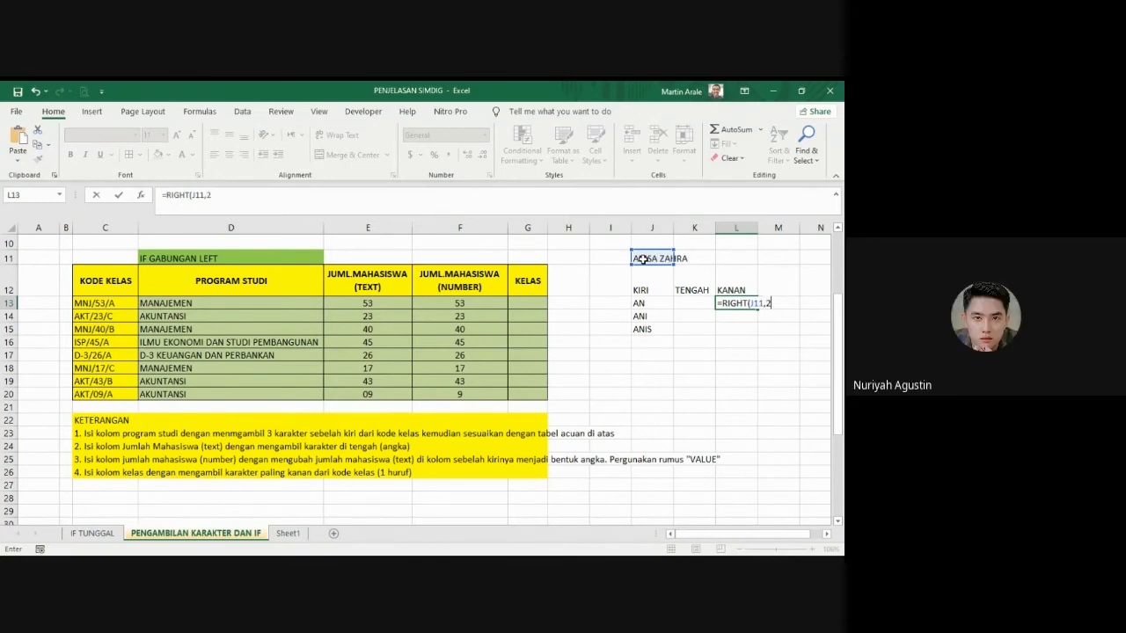
key(Return)
click(739, 303)
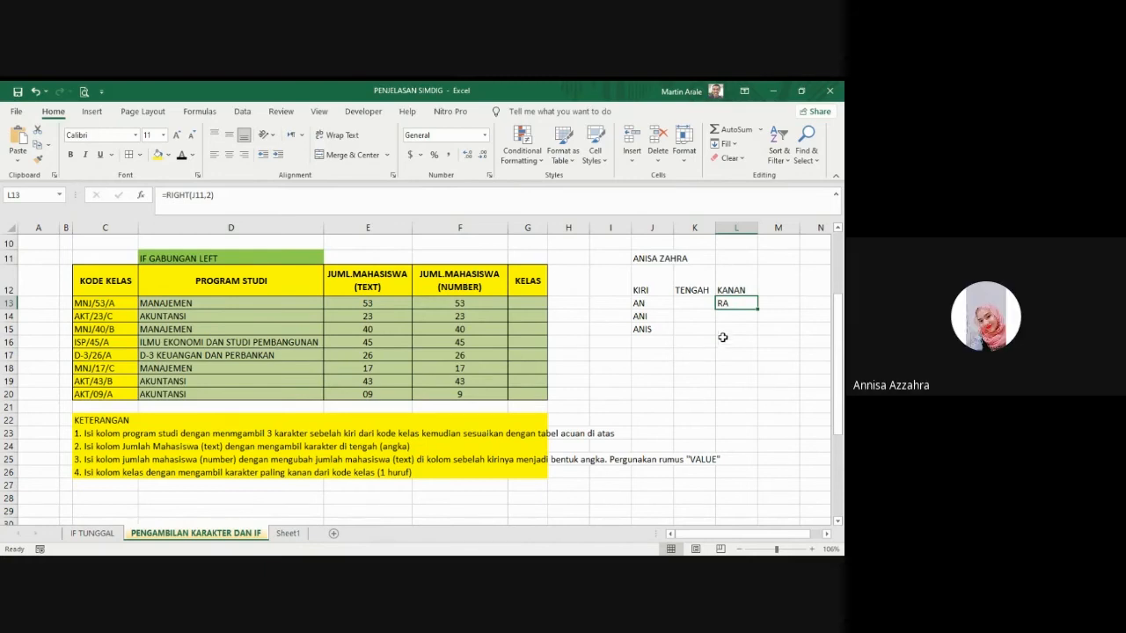
Step: Try to extract middle characters of the sample name with =MID(J11,5) in K13 under TENGAH
click(694, 292)
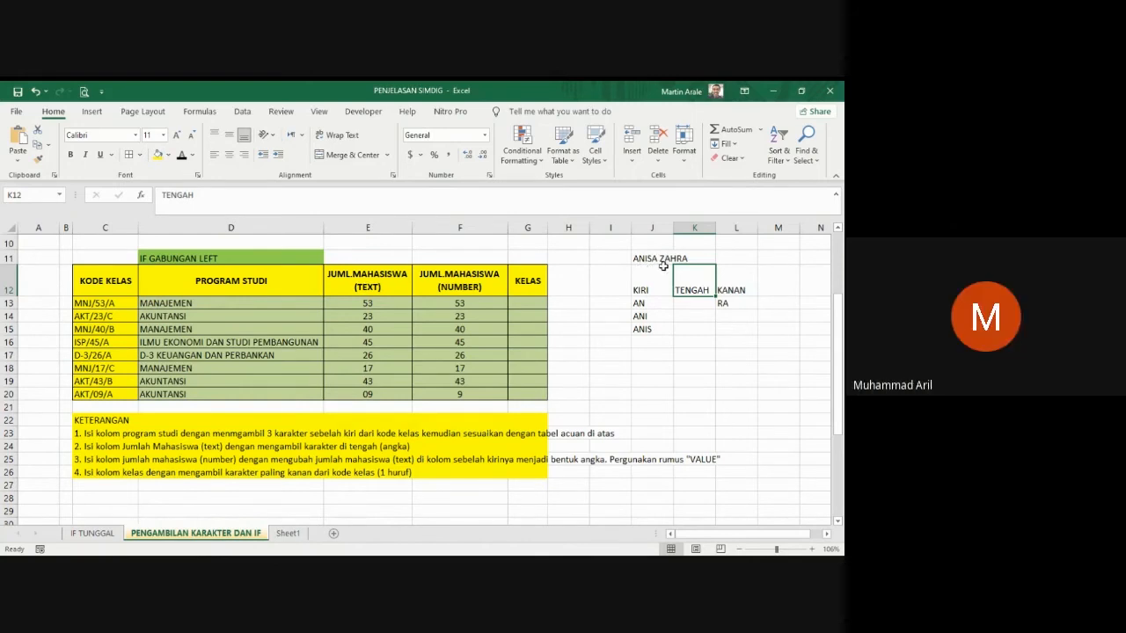
click(684, 305)
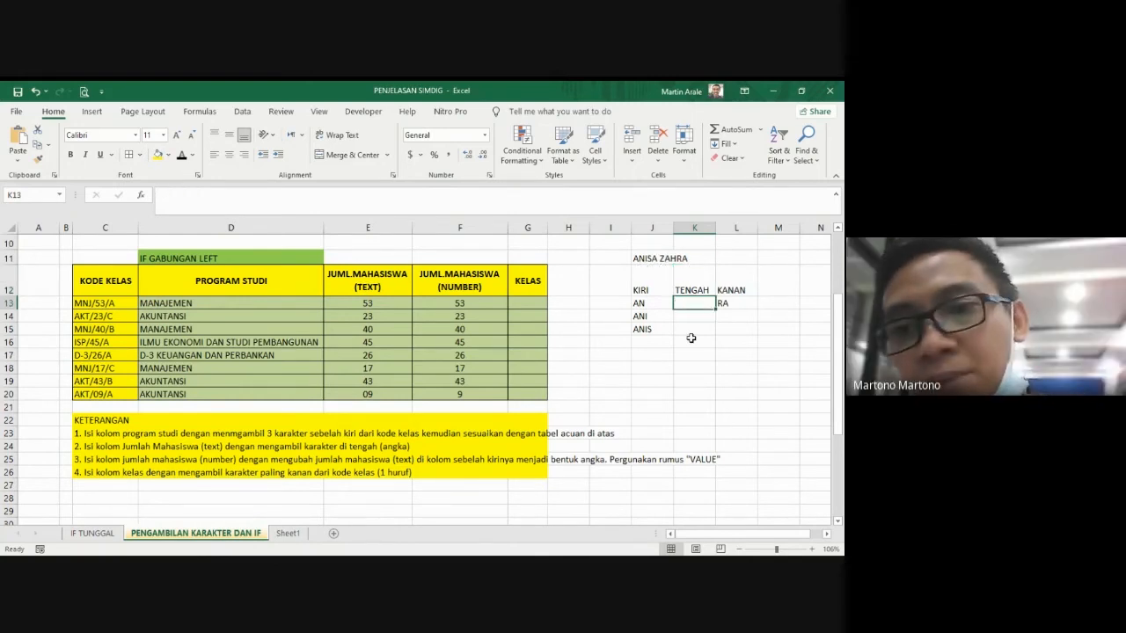
text(=)
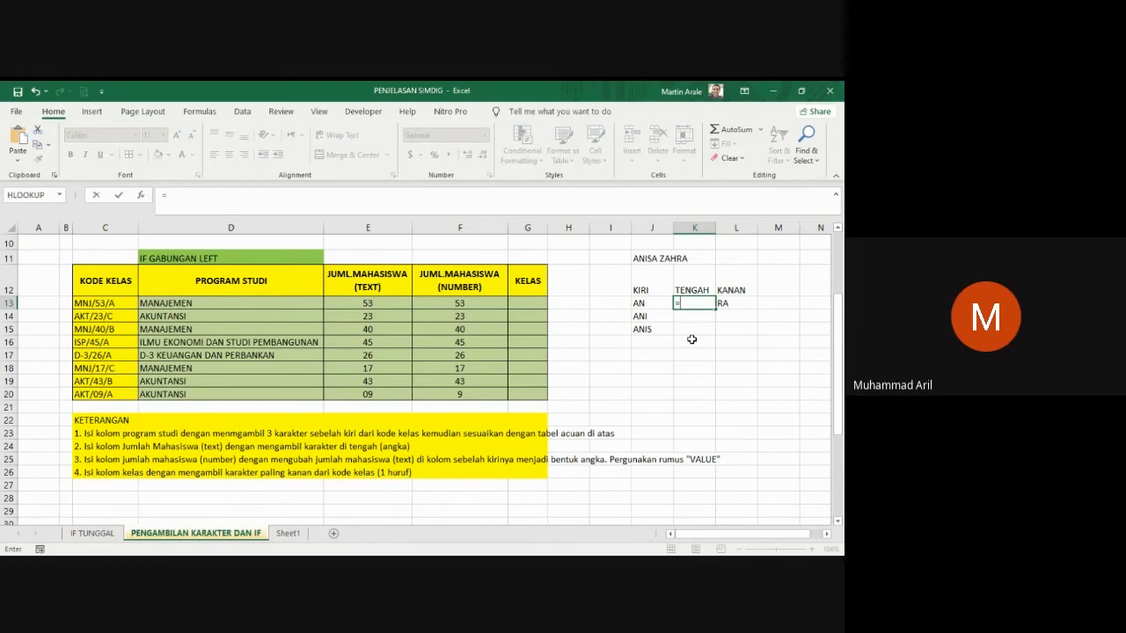
text(MID)
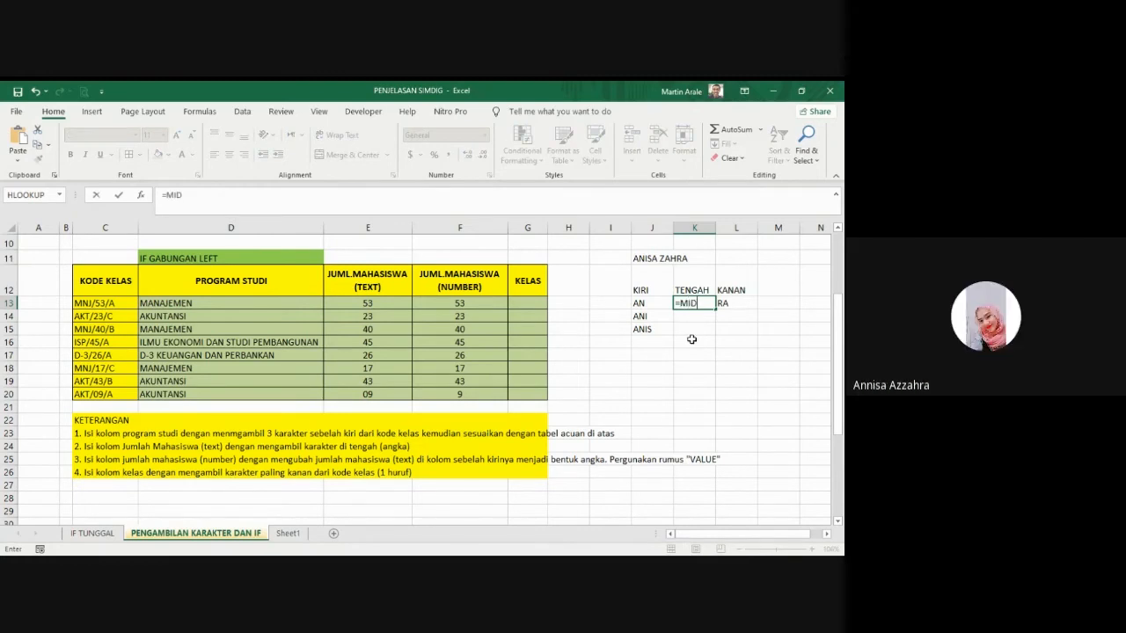
text(*)
click(652, 258)
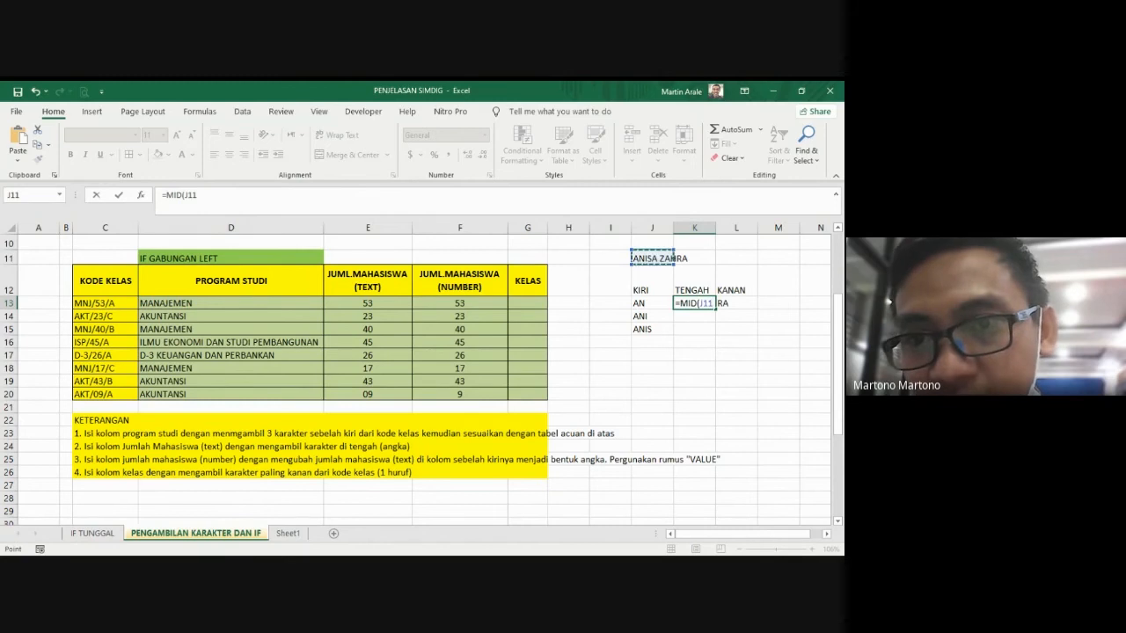
text(,)
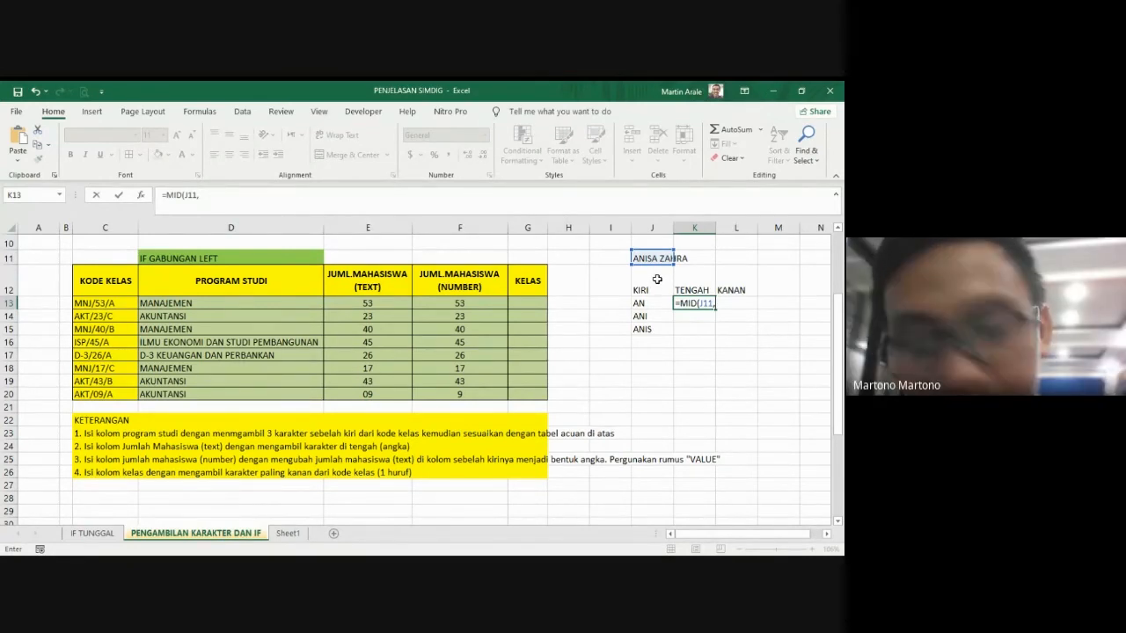
text(5)
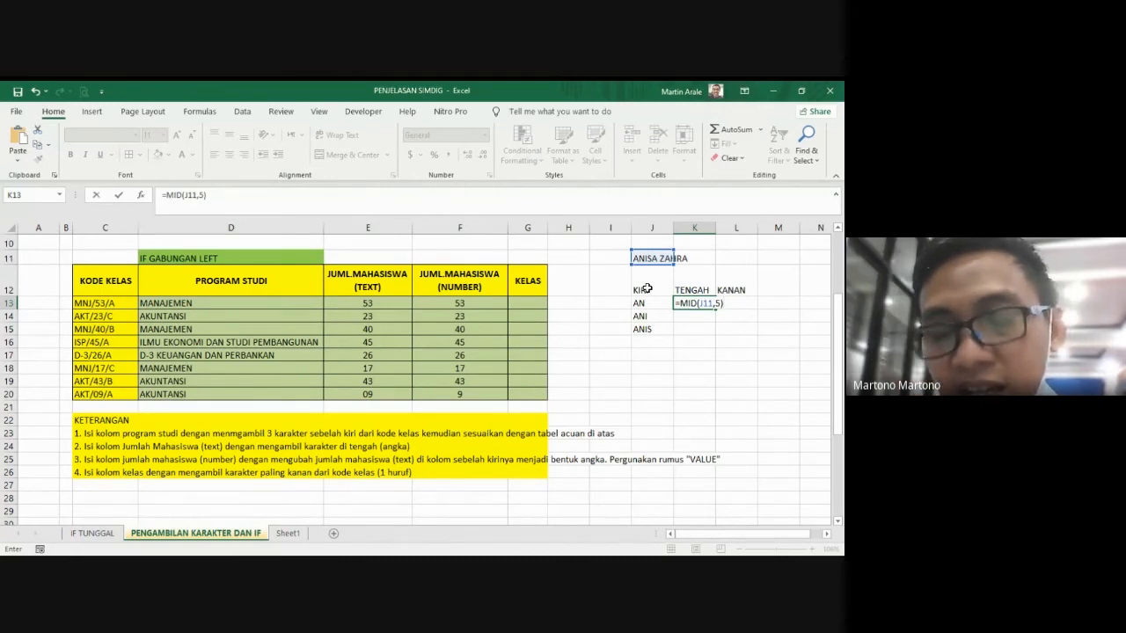
key(Return)
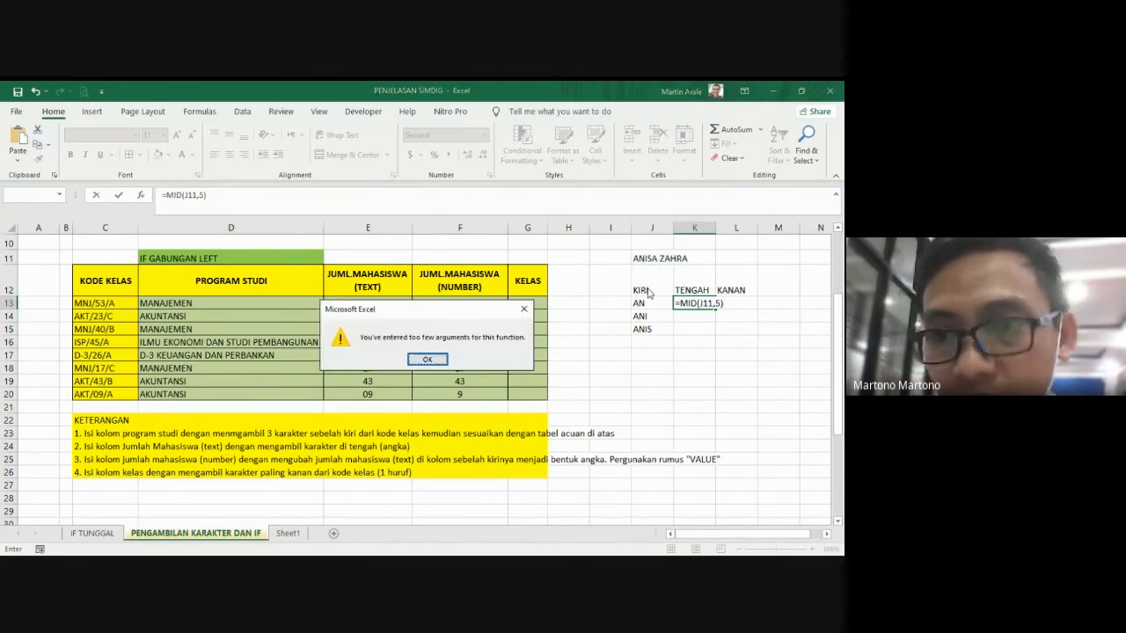
key(Return)
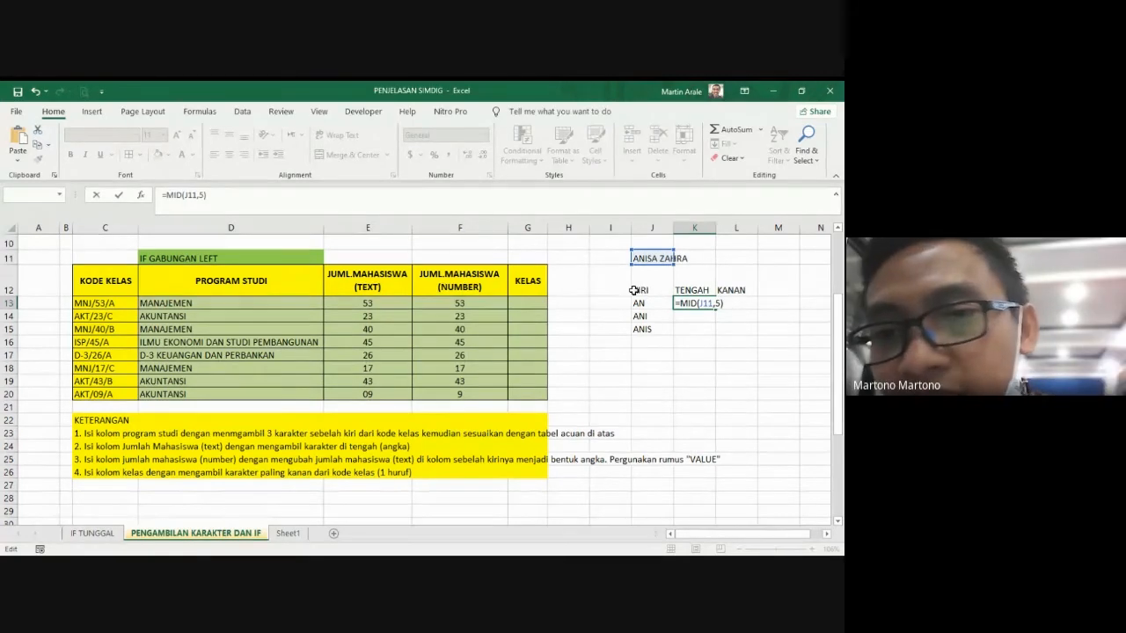
Step: Complete the MID formula in K13 with start position 4, making it =MID(J11,4,5)
text(4,)
key(Return)
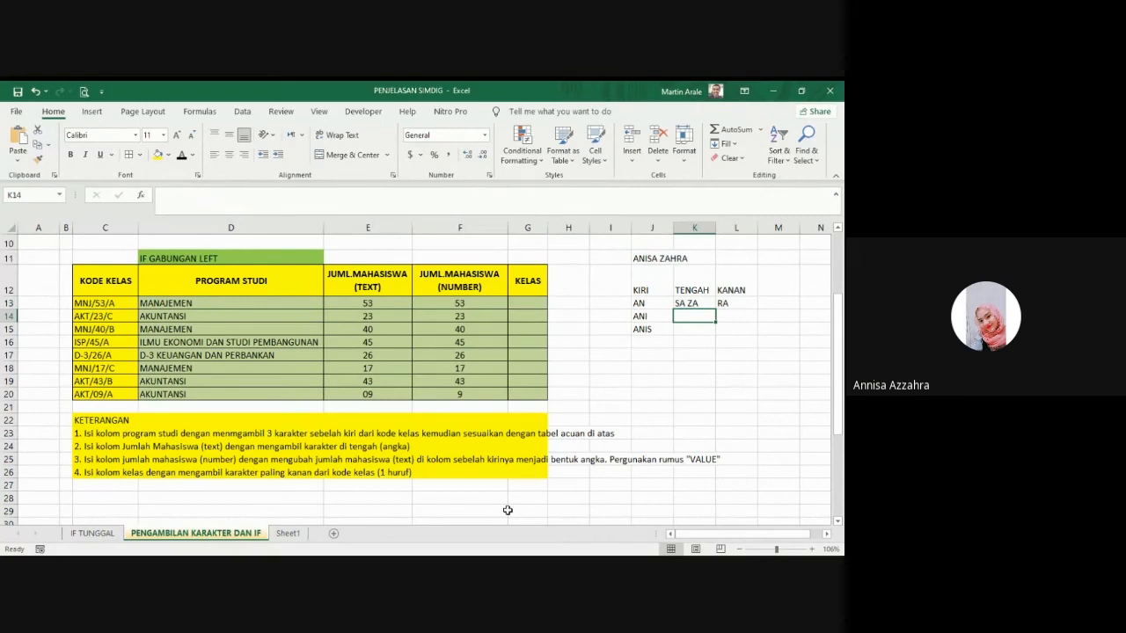
Step: Extract the last character of the first class code with =RIGHT(C13,1) in G13 under KELAS
double_click(519, 301)
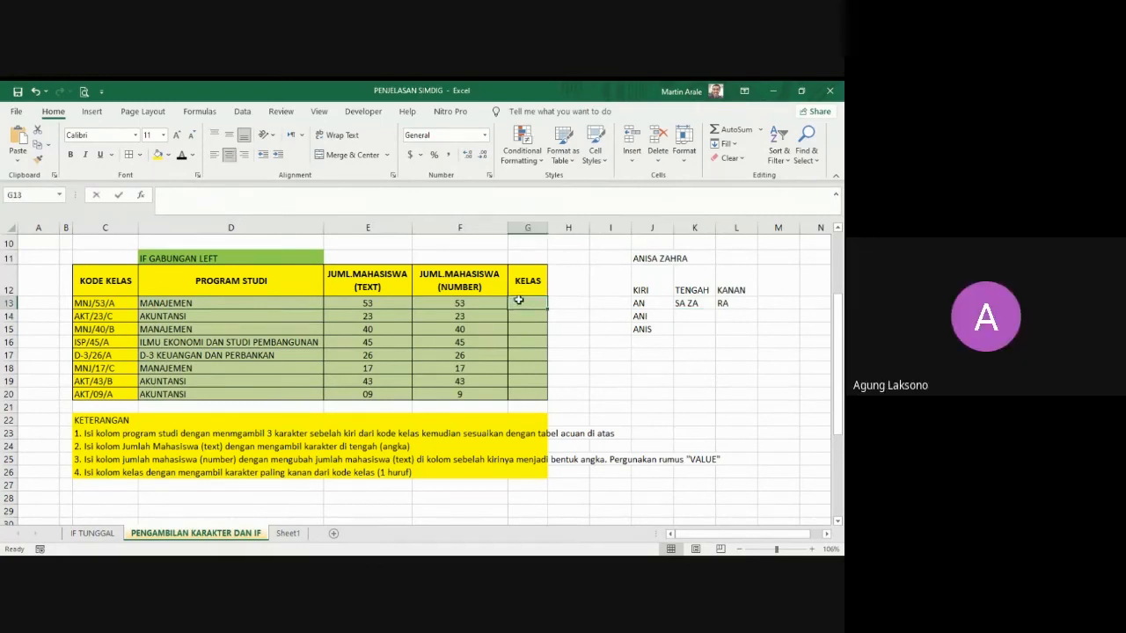
text(=)
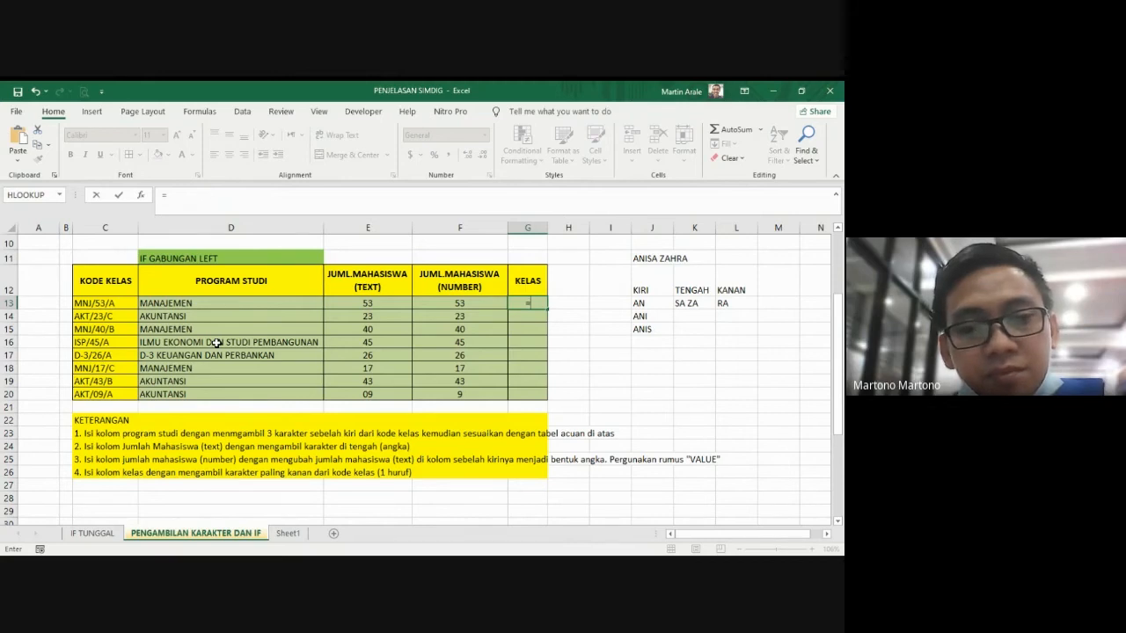
text(RIGHT)
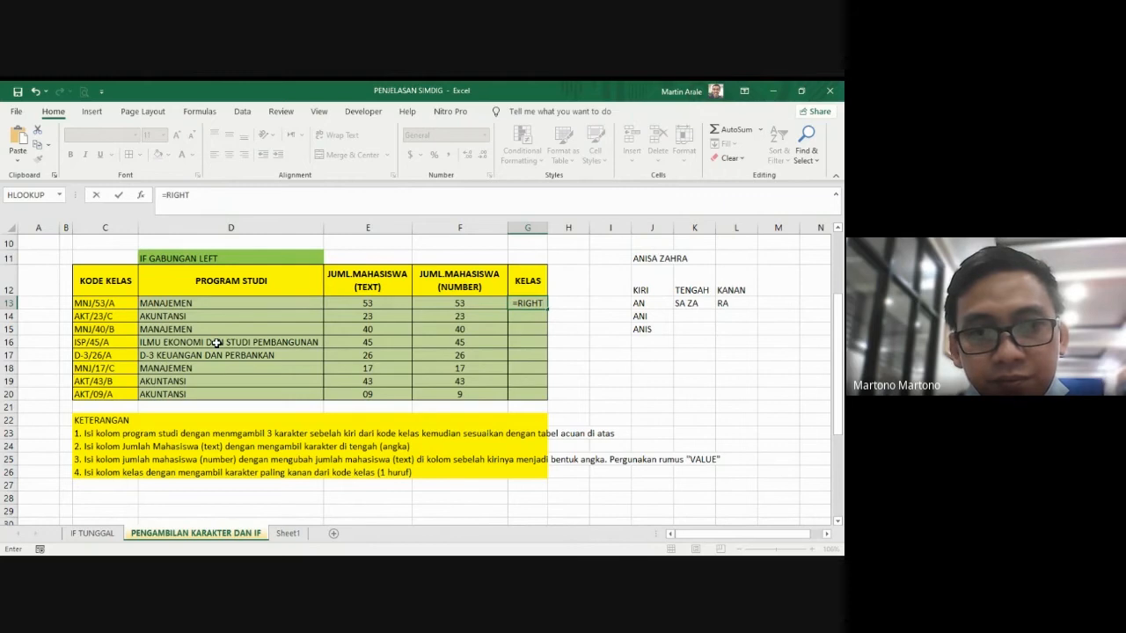
text(()
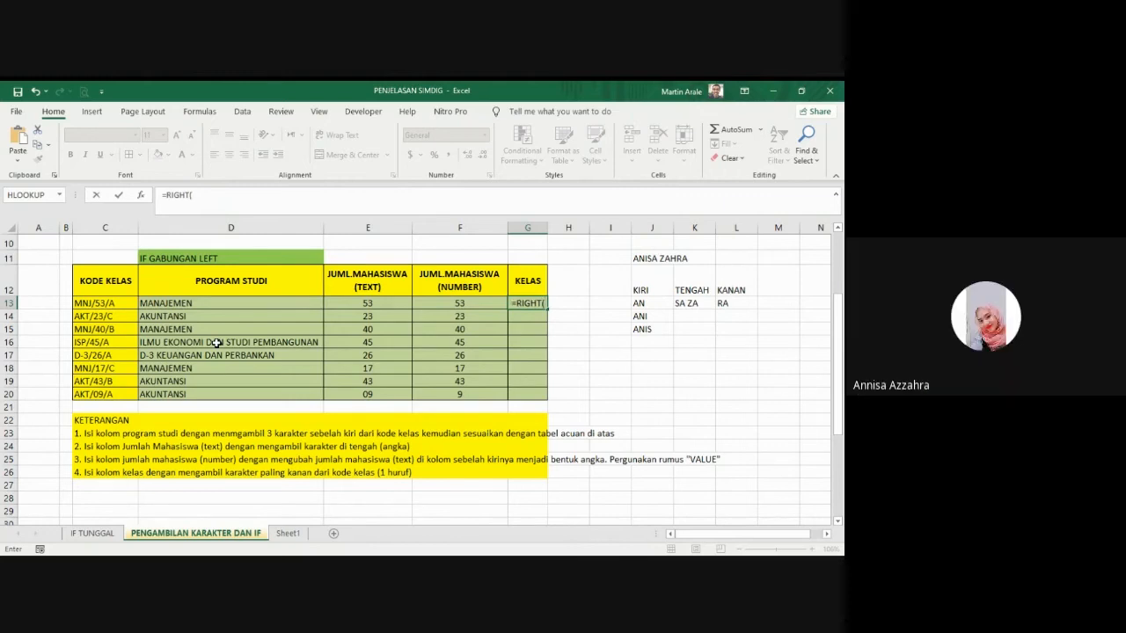
click(97, 302)
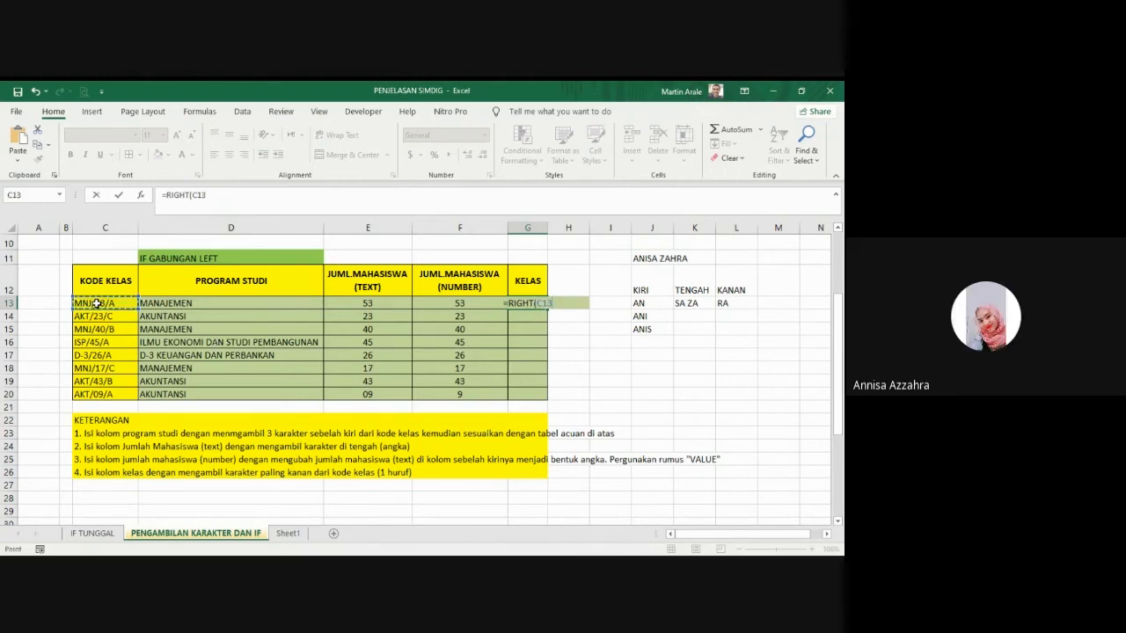
text(,)
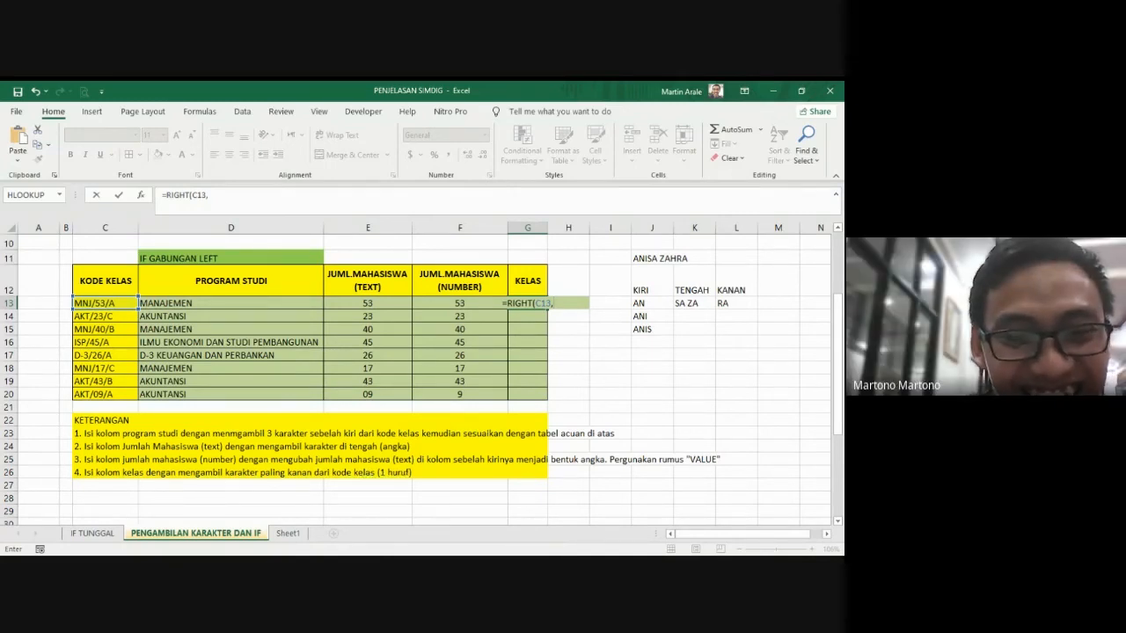
text(1)
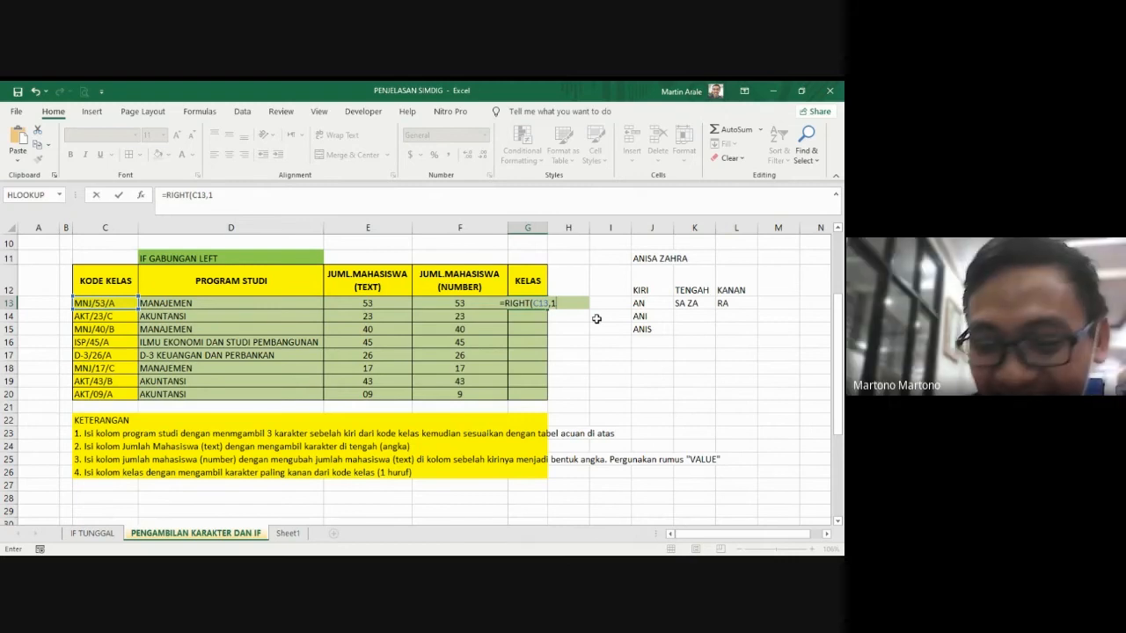
text())
key(Return)
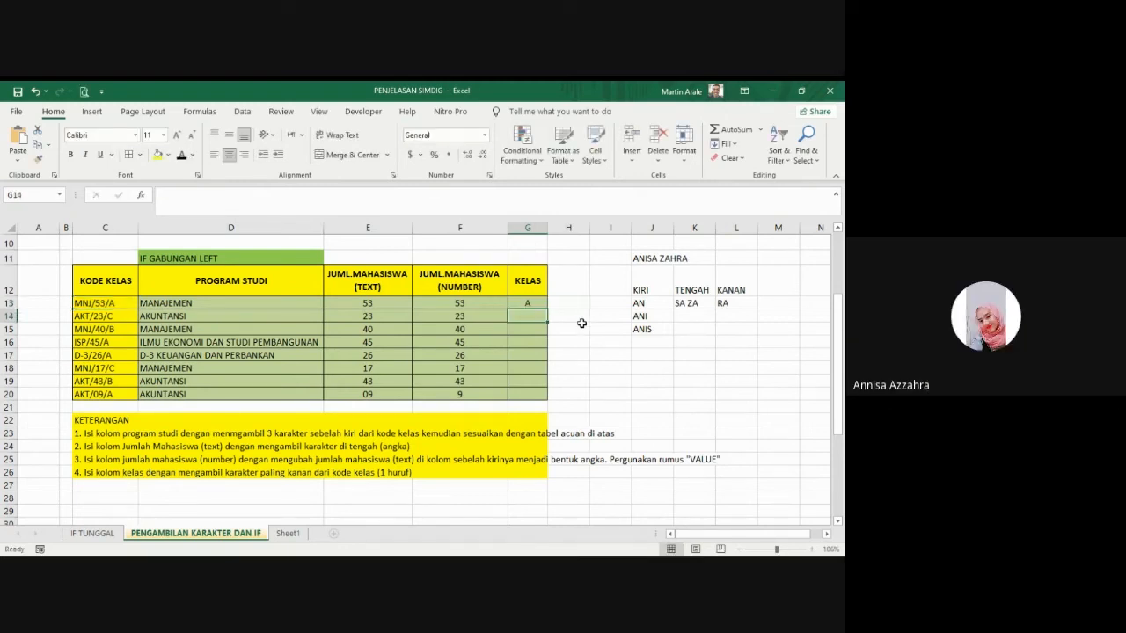
Step: Fill the RIGHT formula from G13 down the KELAS column to G20
click(543, 304)
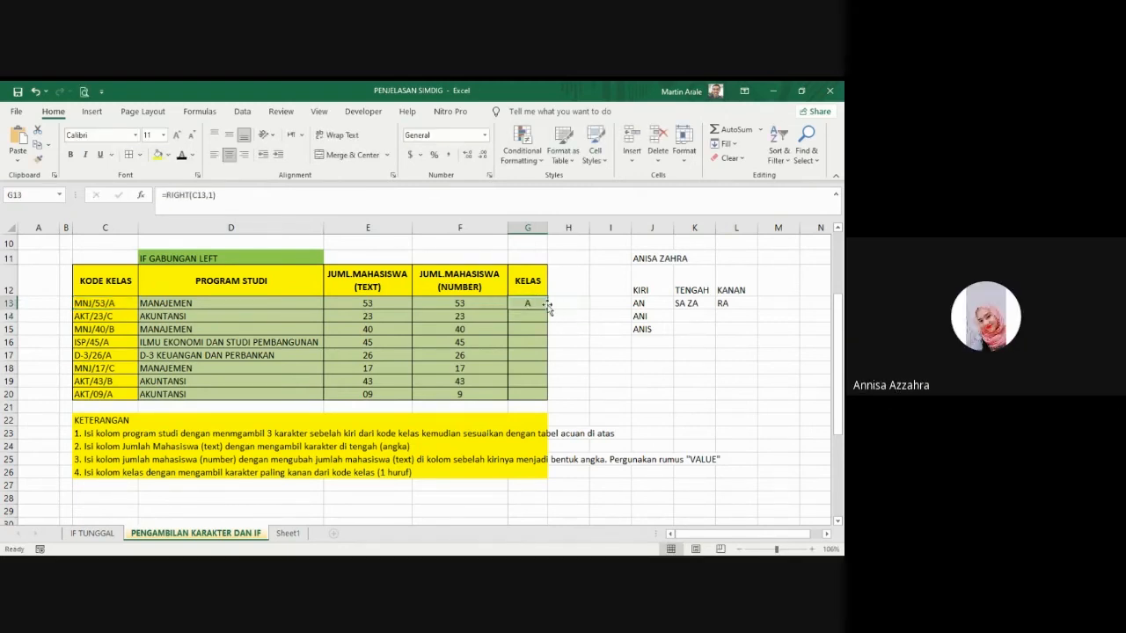
drag(548, 307, 548, 398)
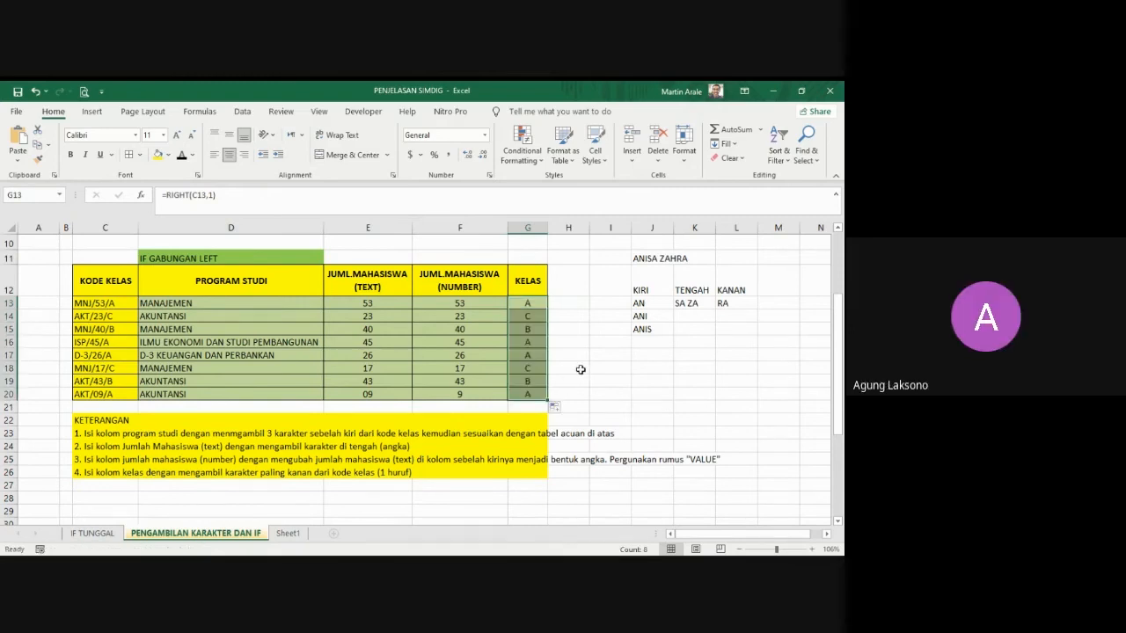
click(580, 369)
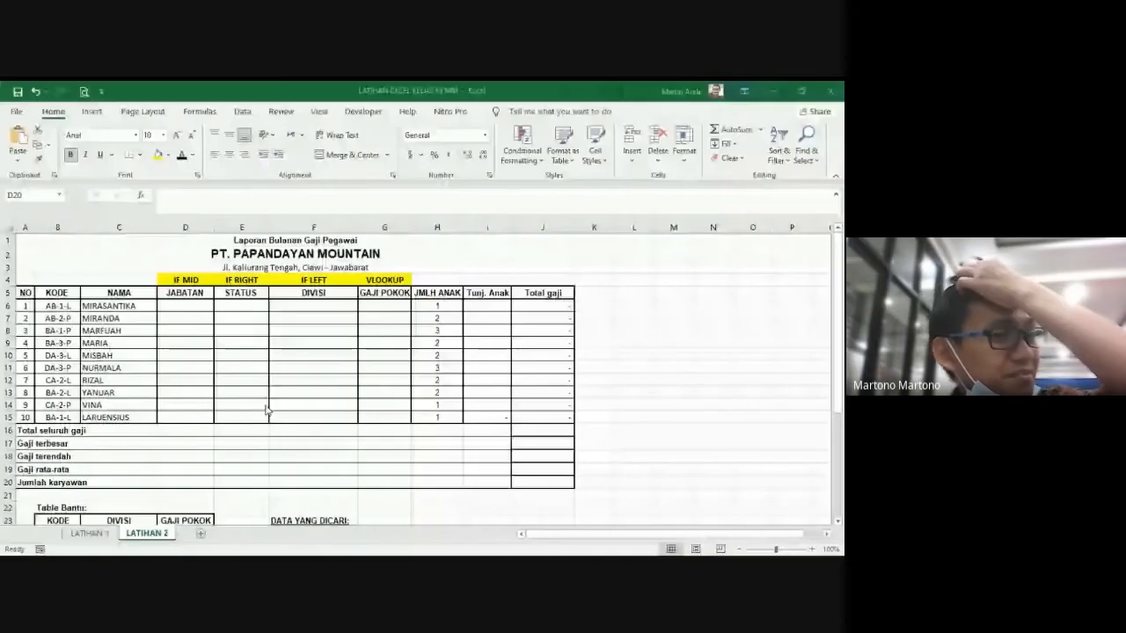
Step: Examine the JABATAN column, the employee codes and the DATA YANG DICARI rules on the LATIHAN 2 sheet of the LATIHAN EXCEL KELAS XII MM workbook
click(187, 280)
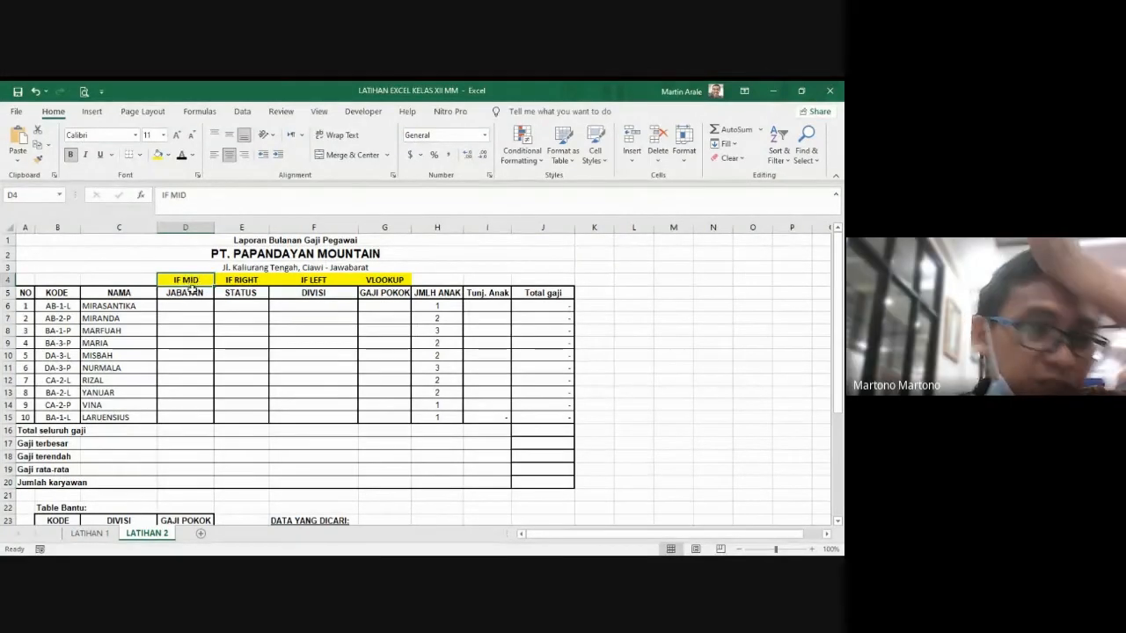
click(185, 308)
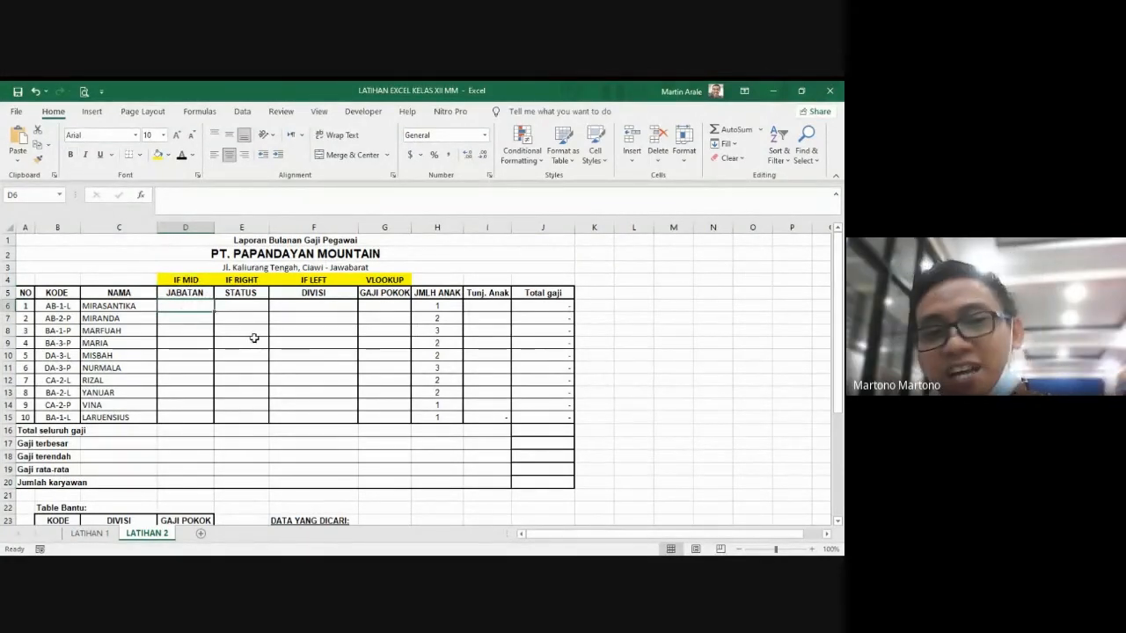
scroll(253, 338, down, 3)
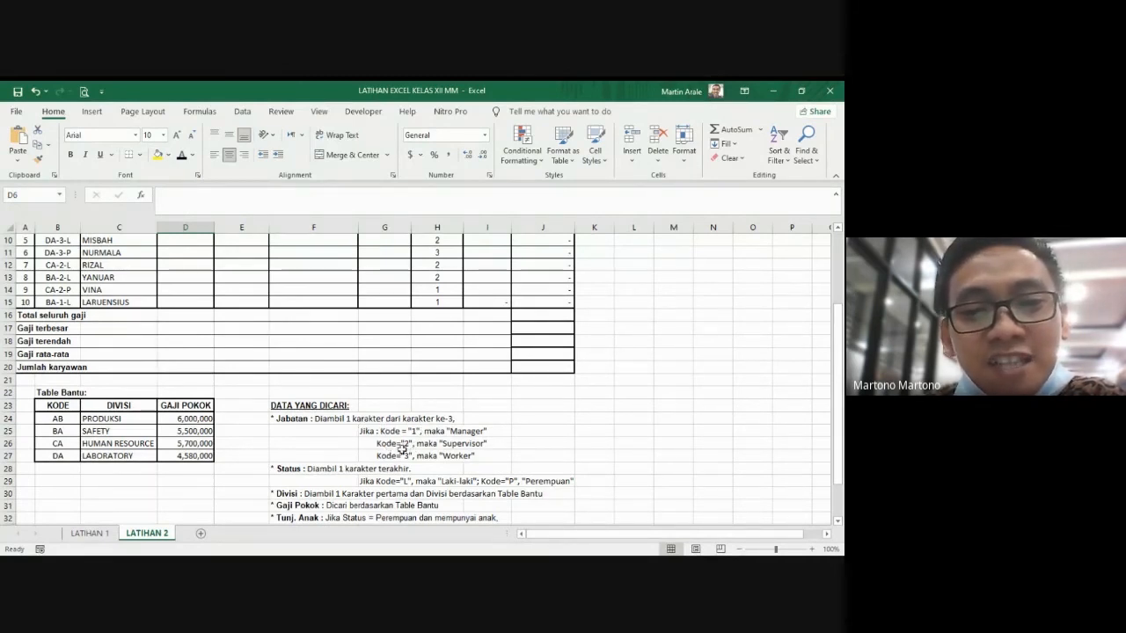
scroll(401, 450, up, 1)
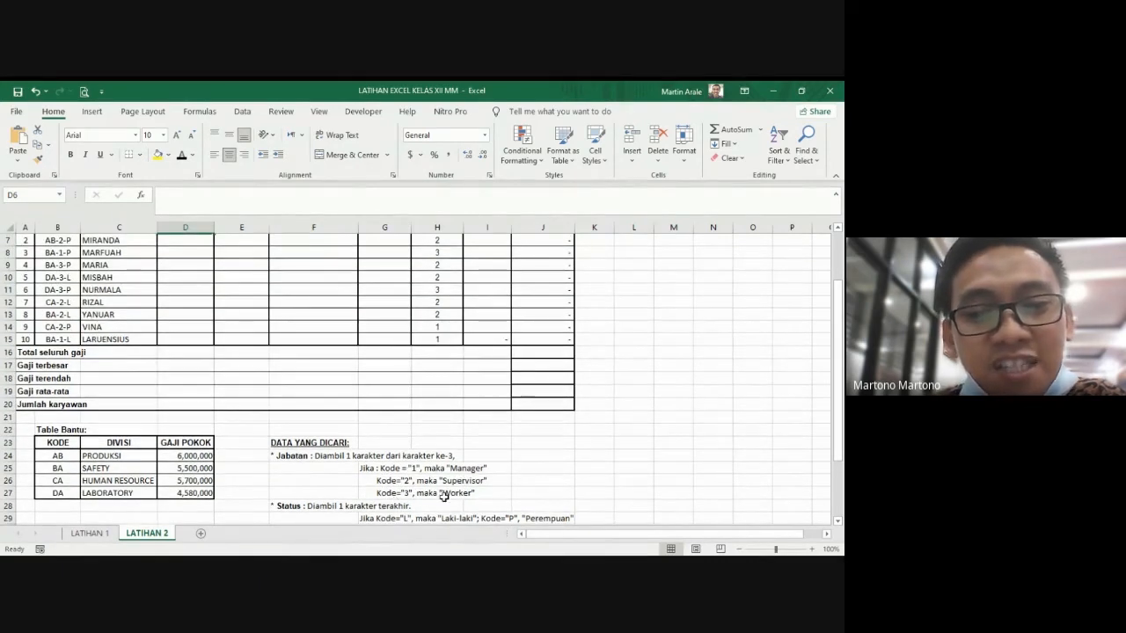
scroll(138, 373, up, 2)
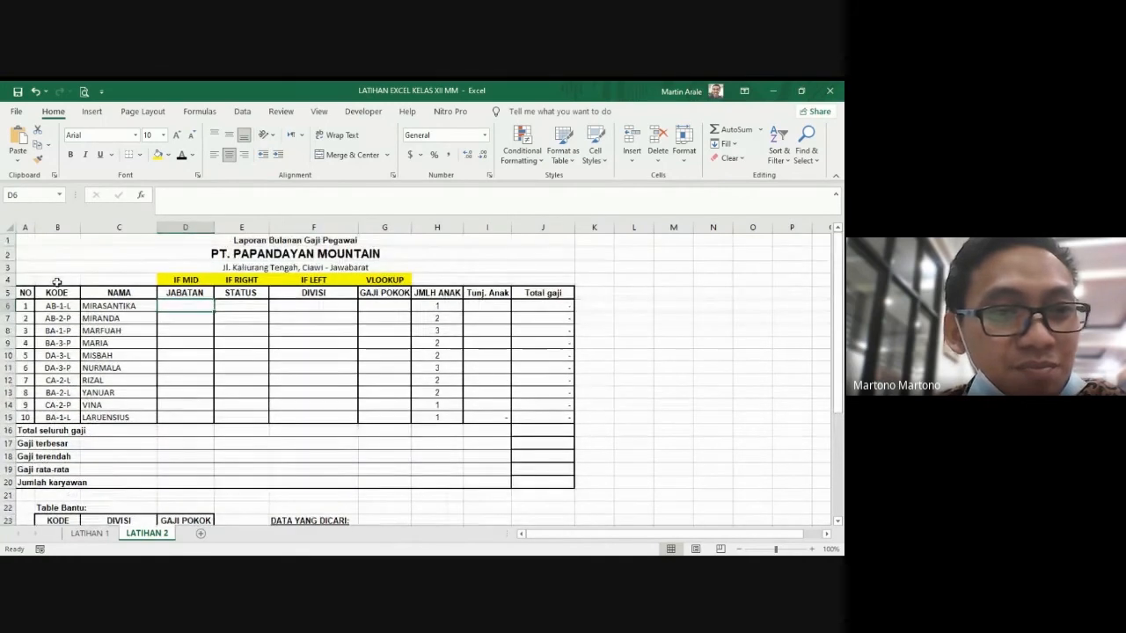
click(59, 317)
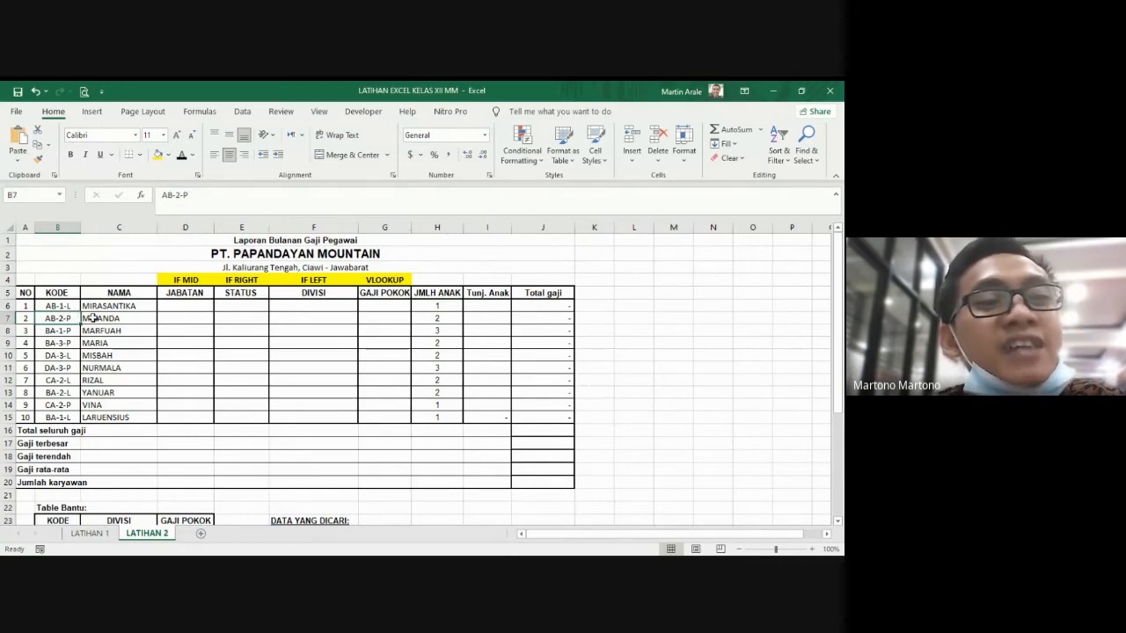
Step: Compare the IF MID note above the JABATAN column with the Jabatan rule under DATA YANG DICARI
scroll(63, 307, down, 3)
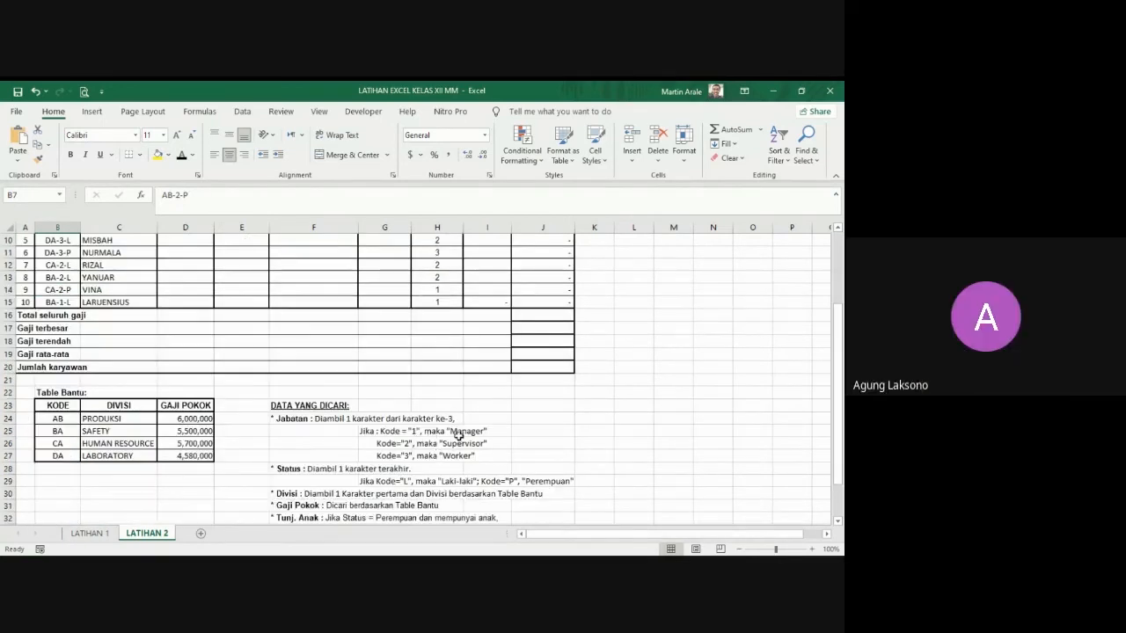
scroll(431, 435, up, 3)
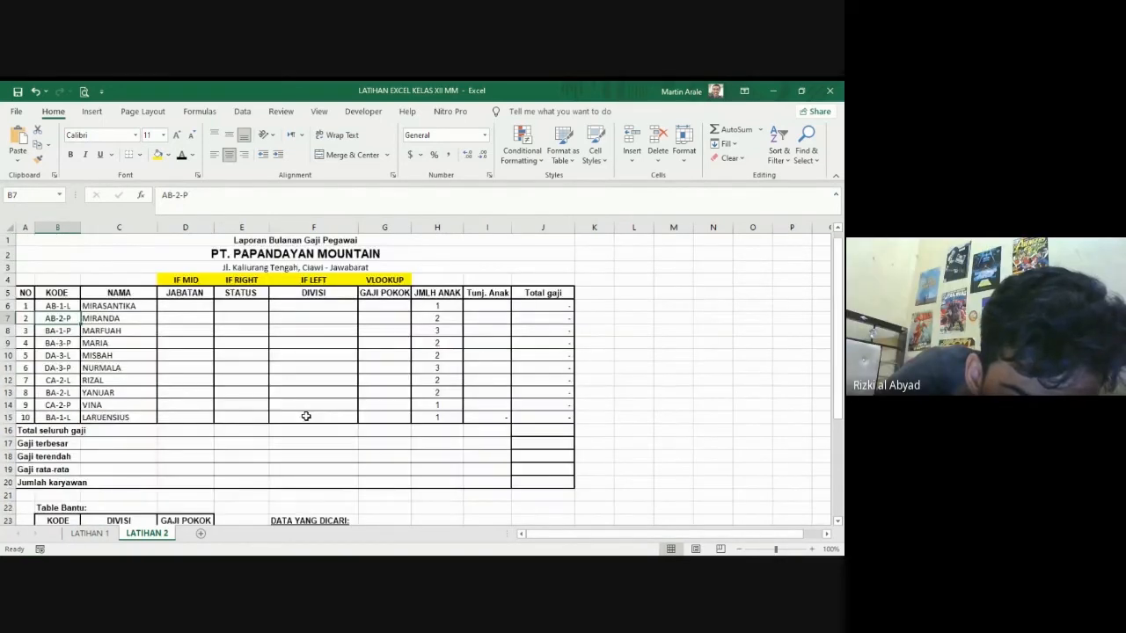
click(185, 280)
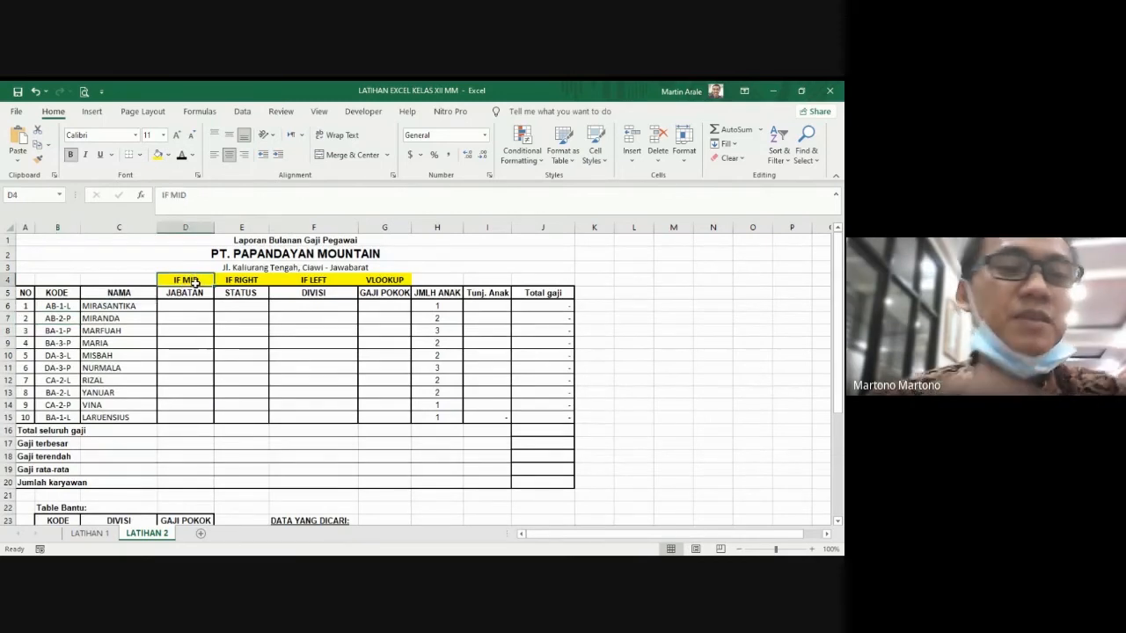
click(195, 306)
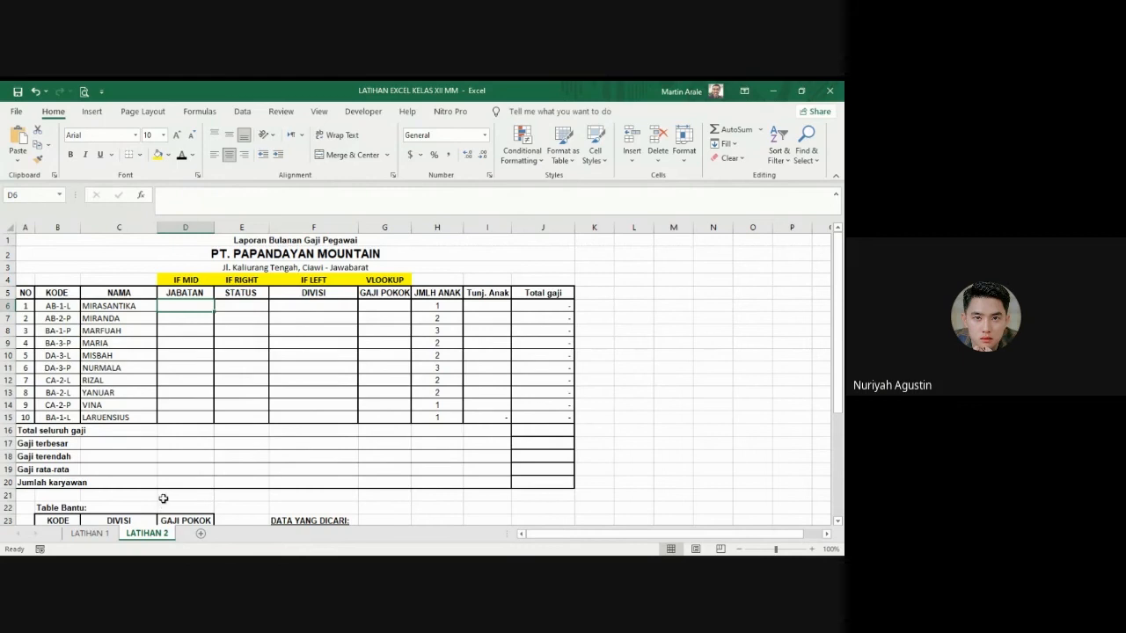
scroll(349, 390, down, 4)
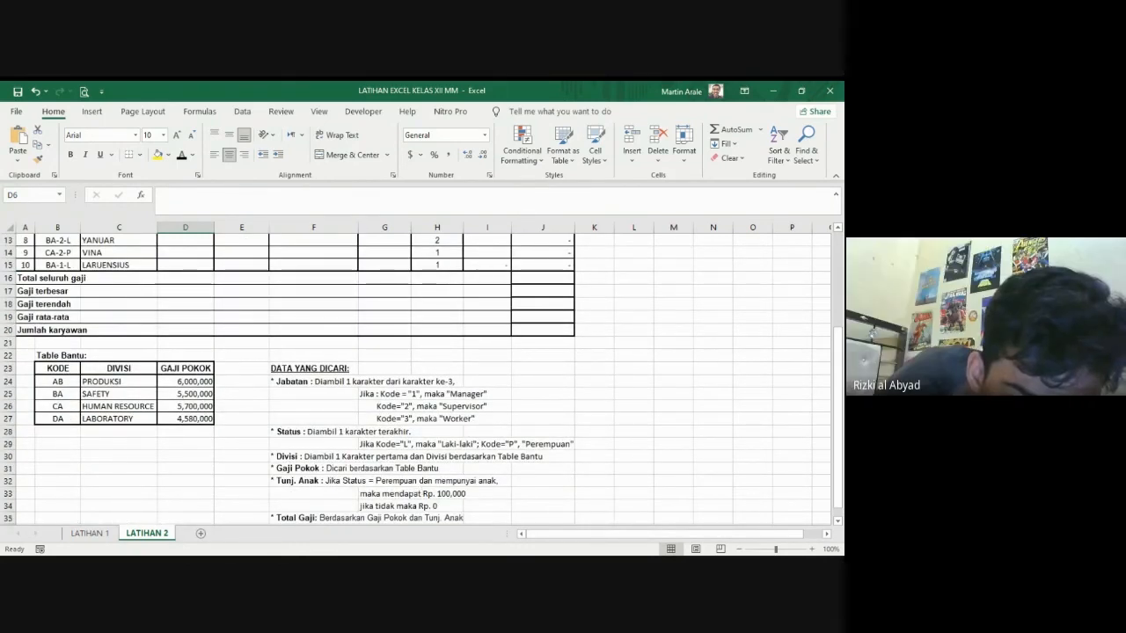
scroll(322, 366, up, 2)
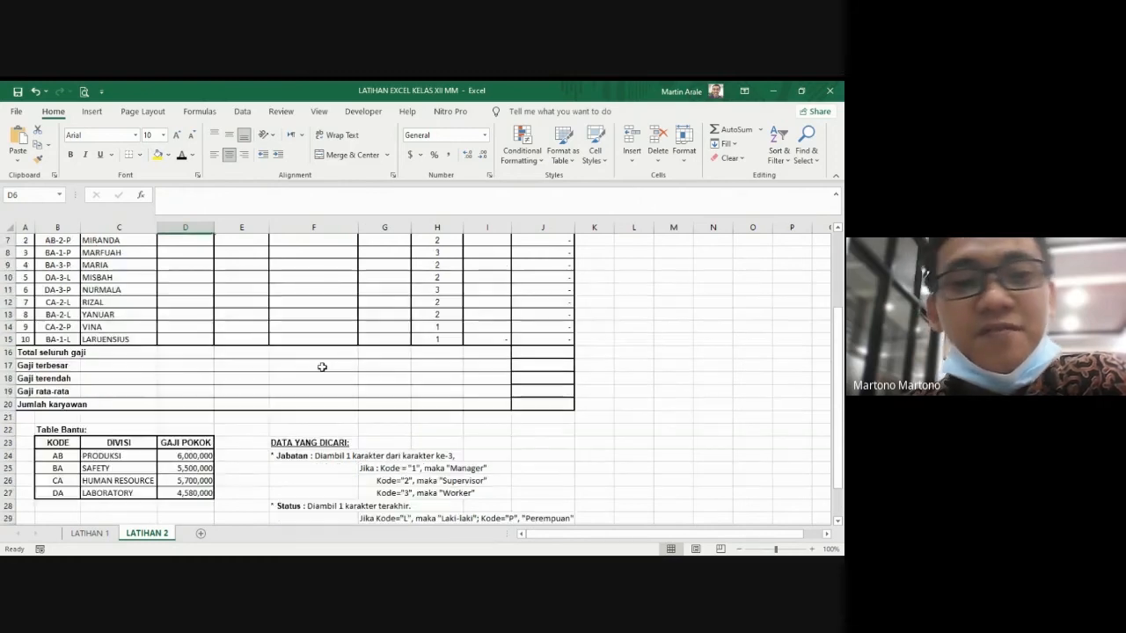
scroll(264, 352, up, 1)
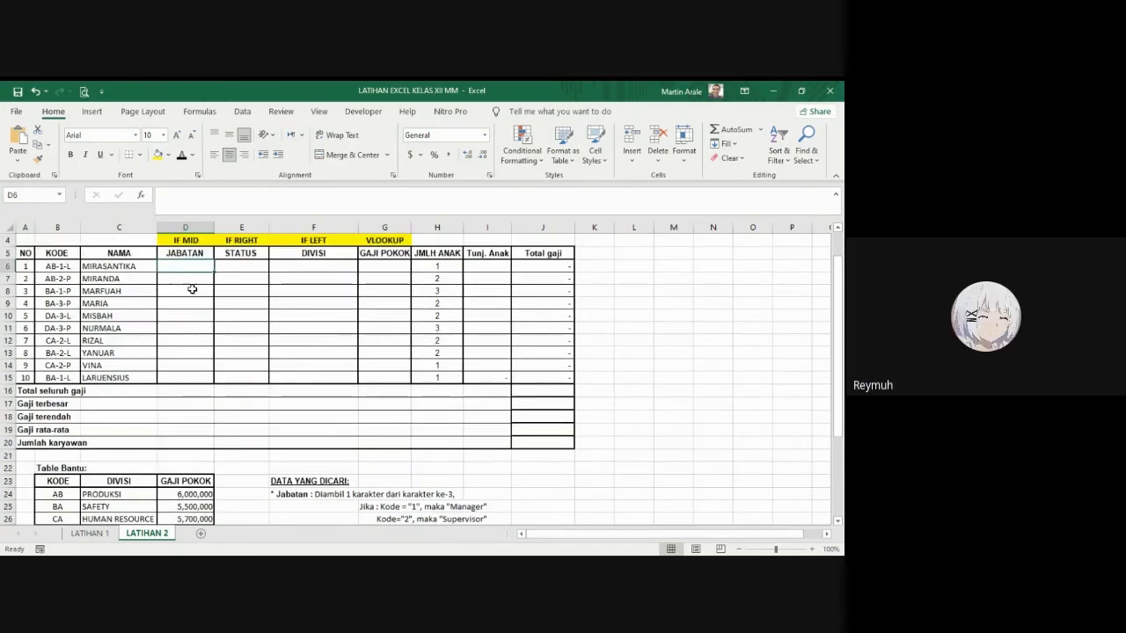
Step: Enter =MID(B6,3,1) in D6 under JABATAN to extract one character from the first employee's code
text(=MID)
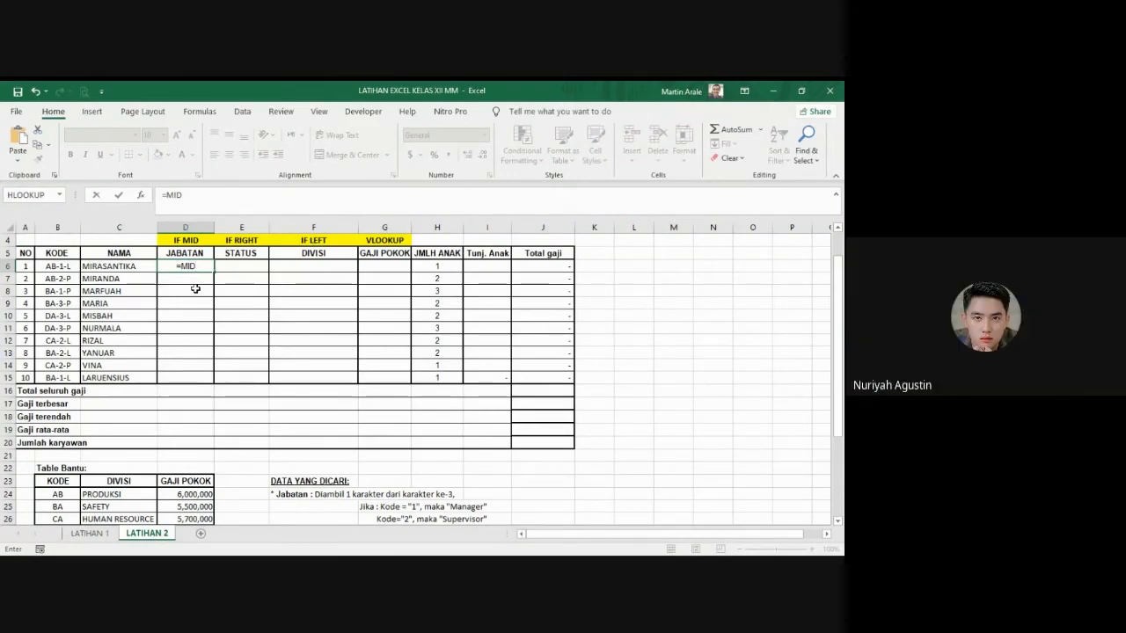
key(Left)
key(Left)
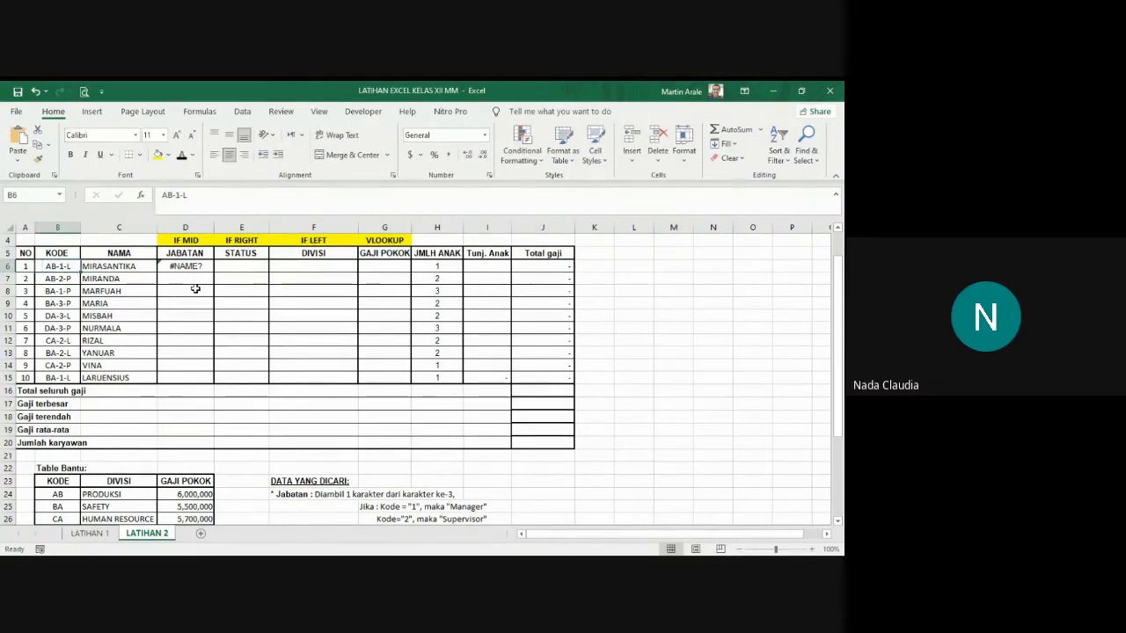
click(197, 265)
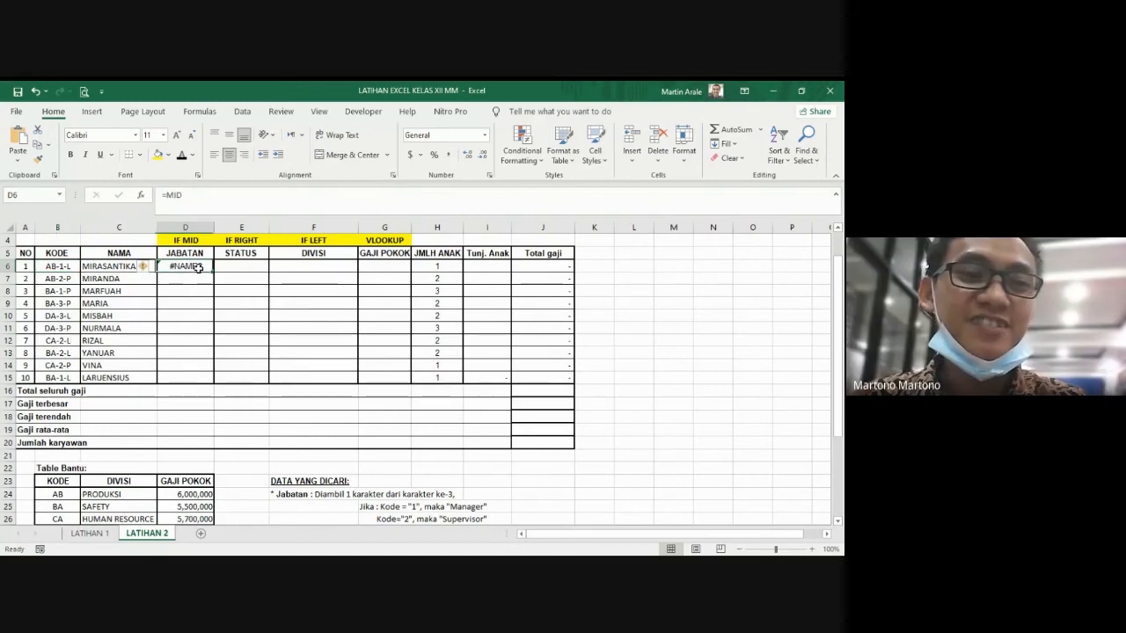
click(201, 197)
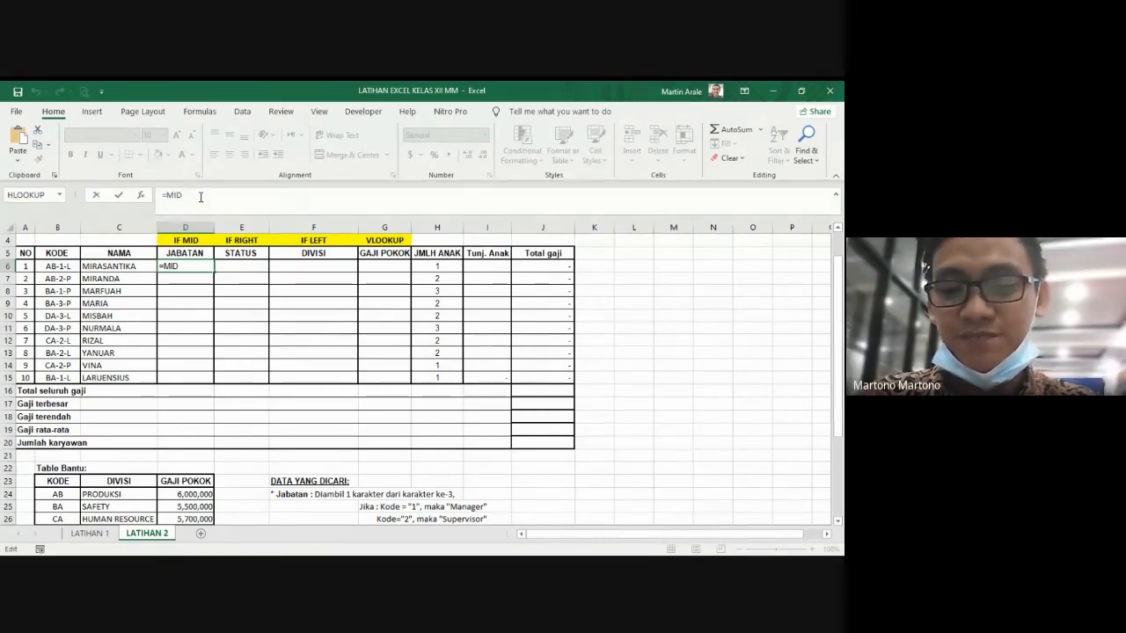
text(()
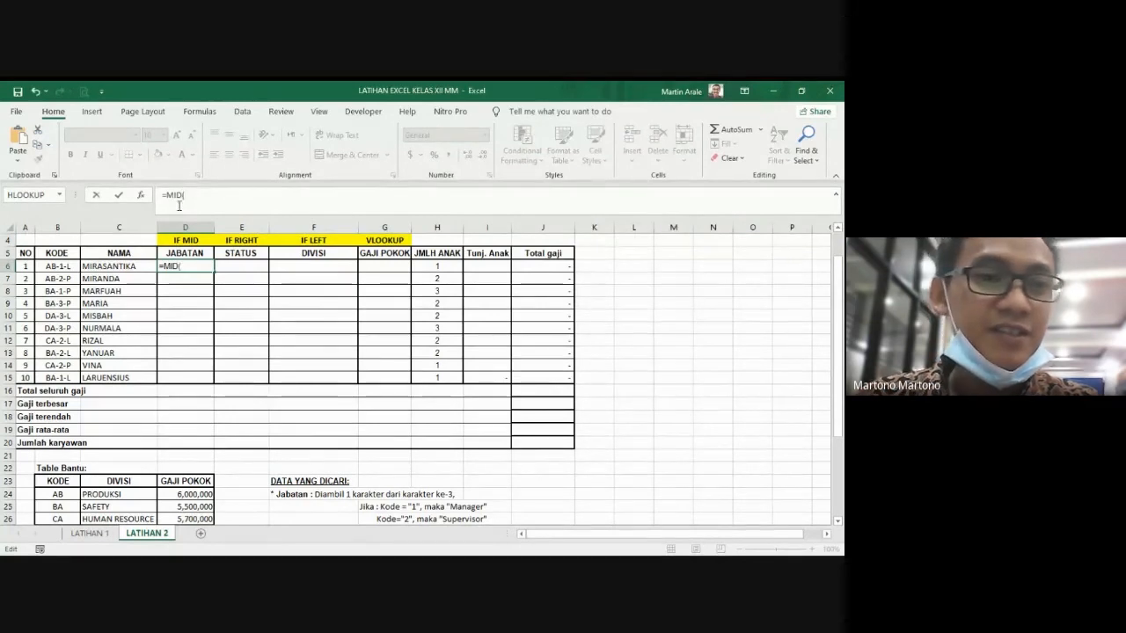
click(56, 266)
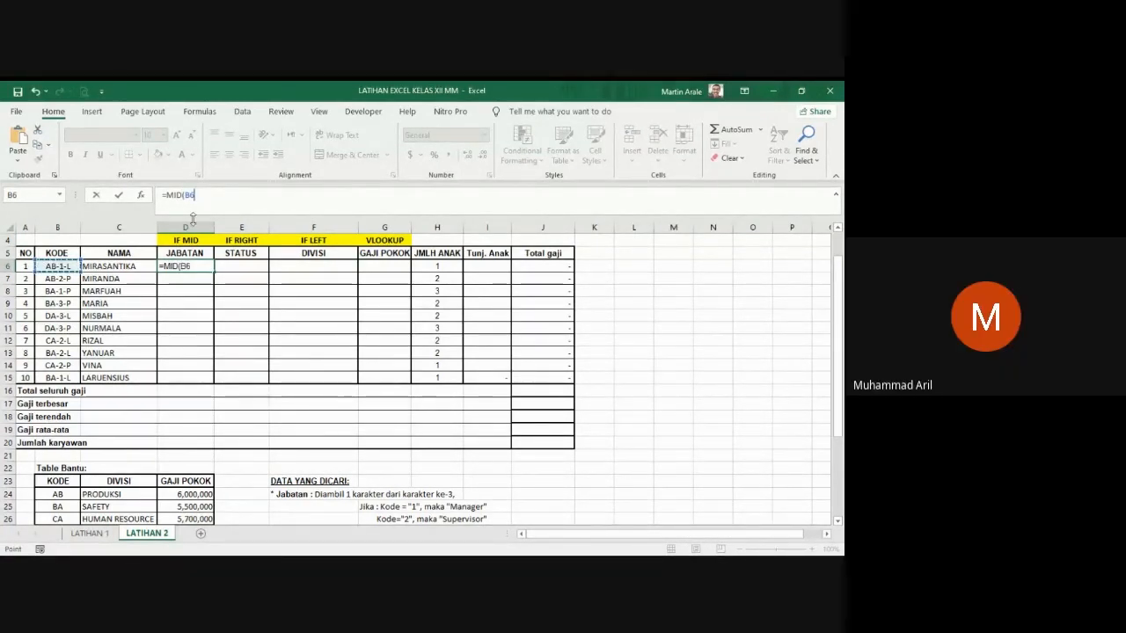
text(,)
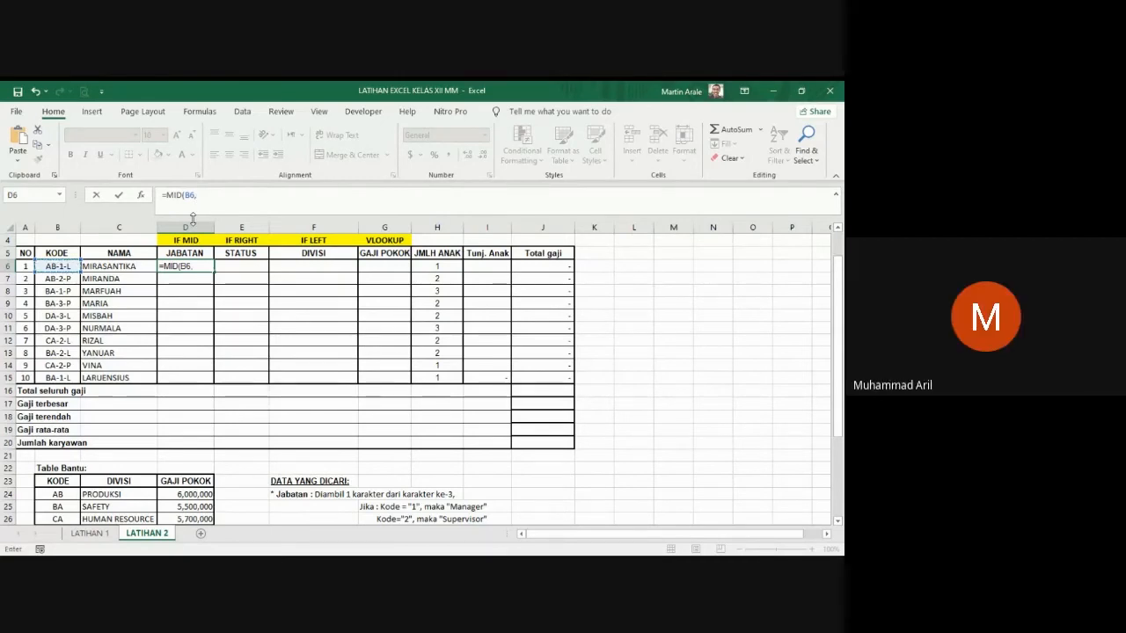
text(3,1)
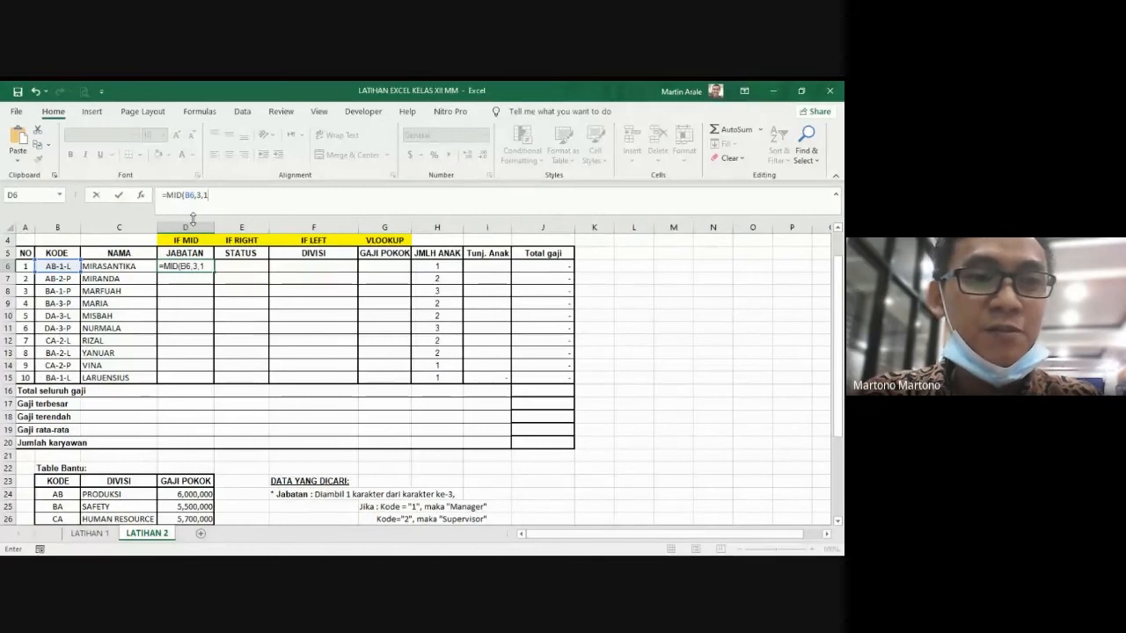
key(Return)
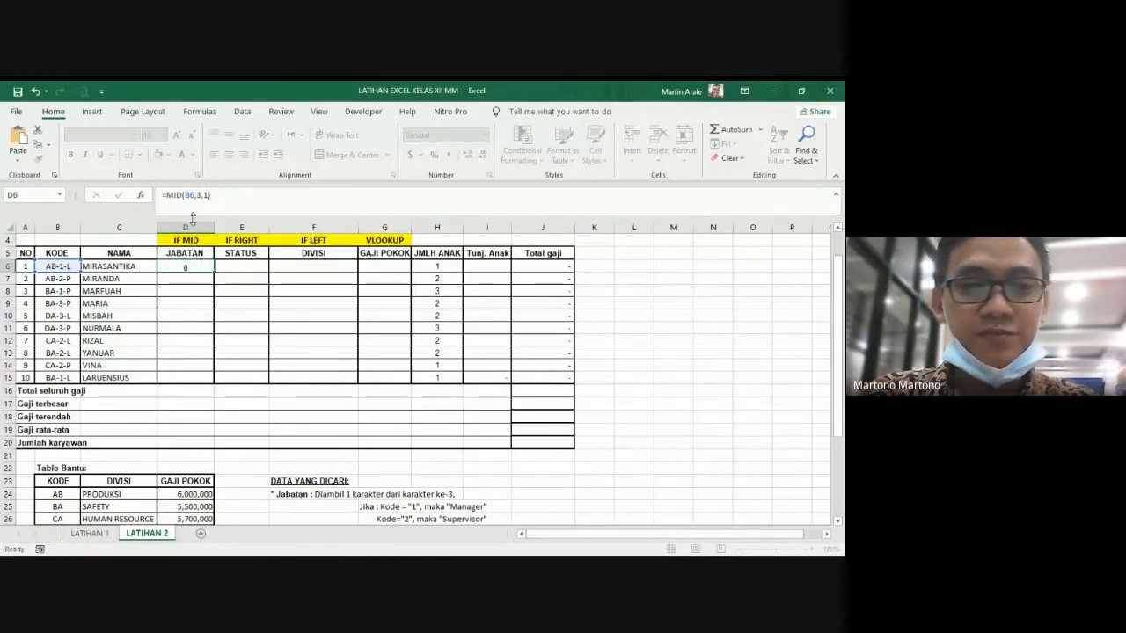
Step: Change the start position of the MID formula in D6 to 4, making it =MID(B6,4,1)
key(Up)
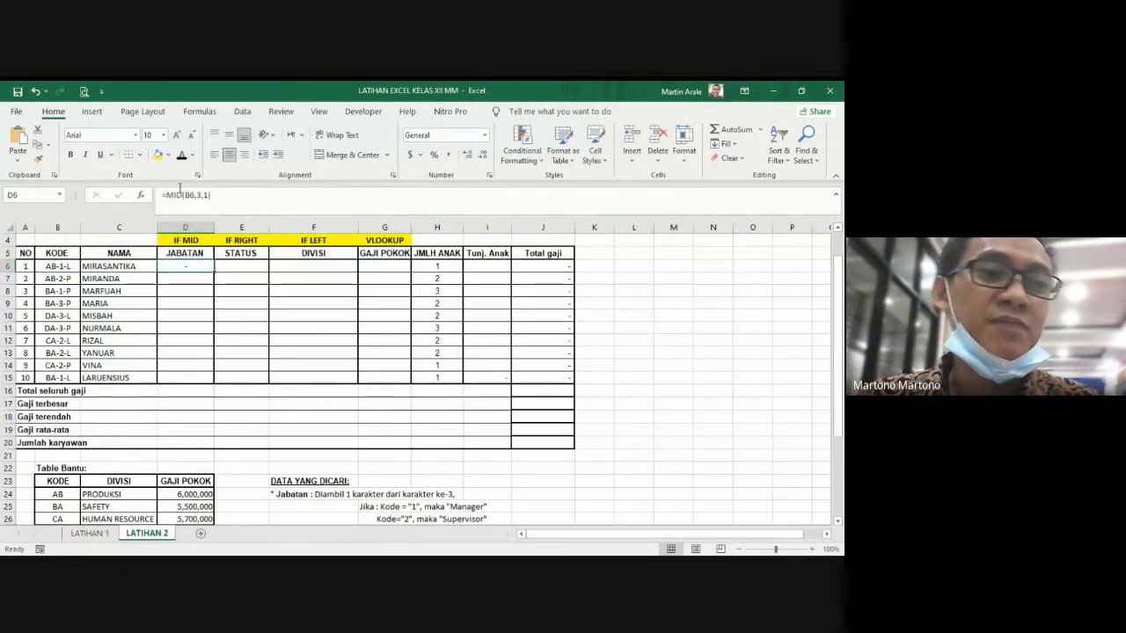
click(205, 197)
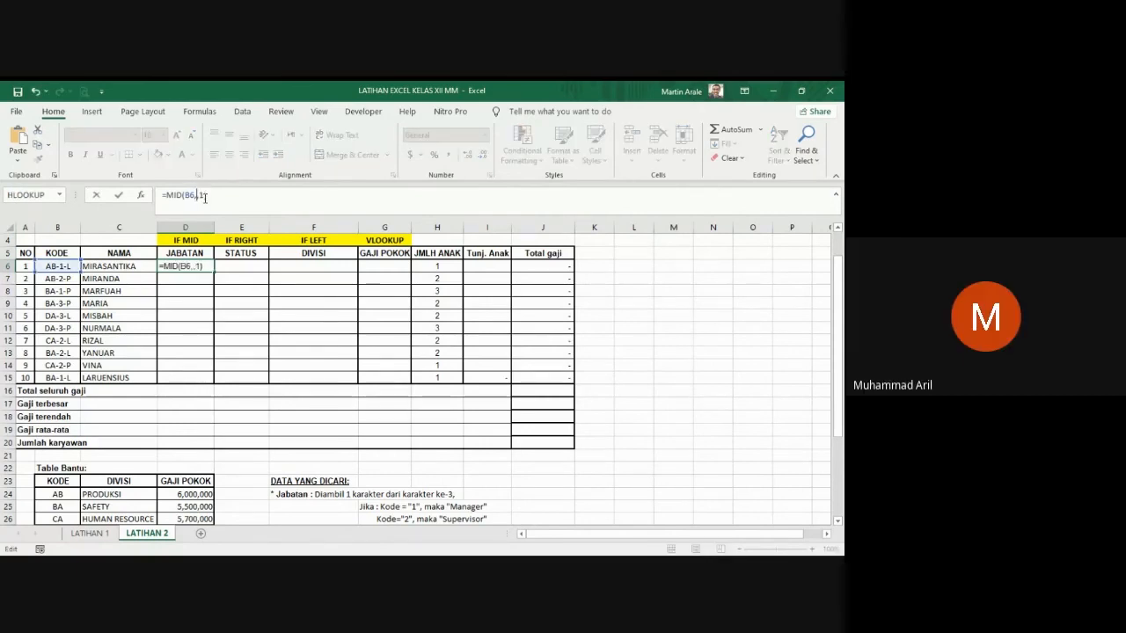
key(Return)
click(198, 265)
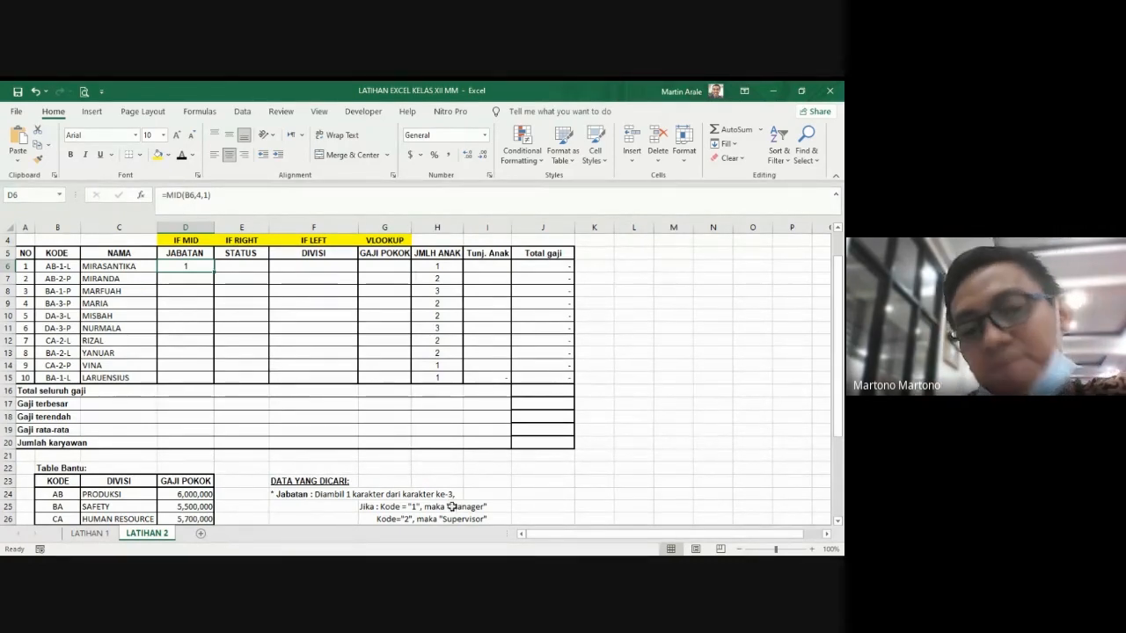
click(429, 468)
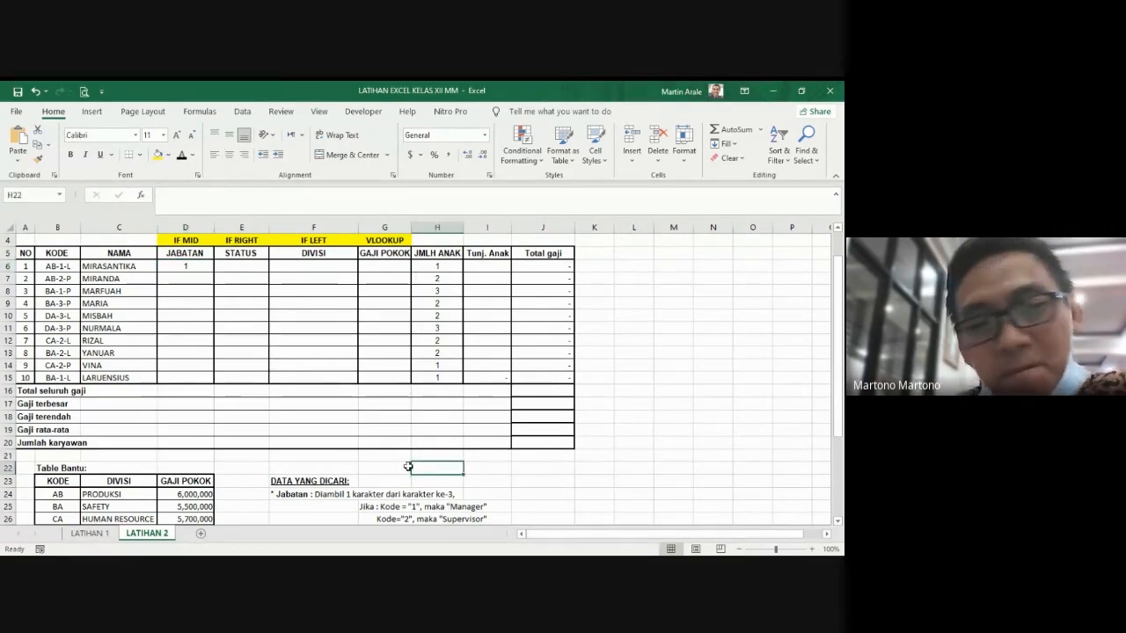
Step: Wrap the MID formula in D6 in an IF function that tests whether the extracted character equals "1"
click(187, 266)
click(167, 194)
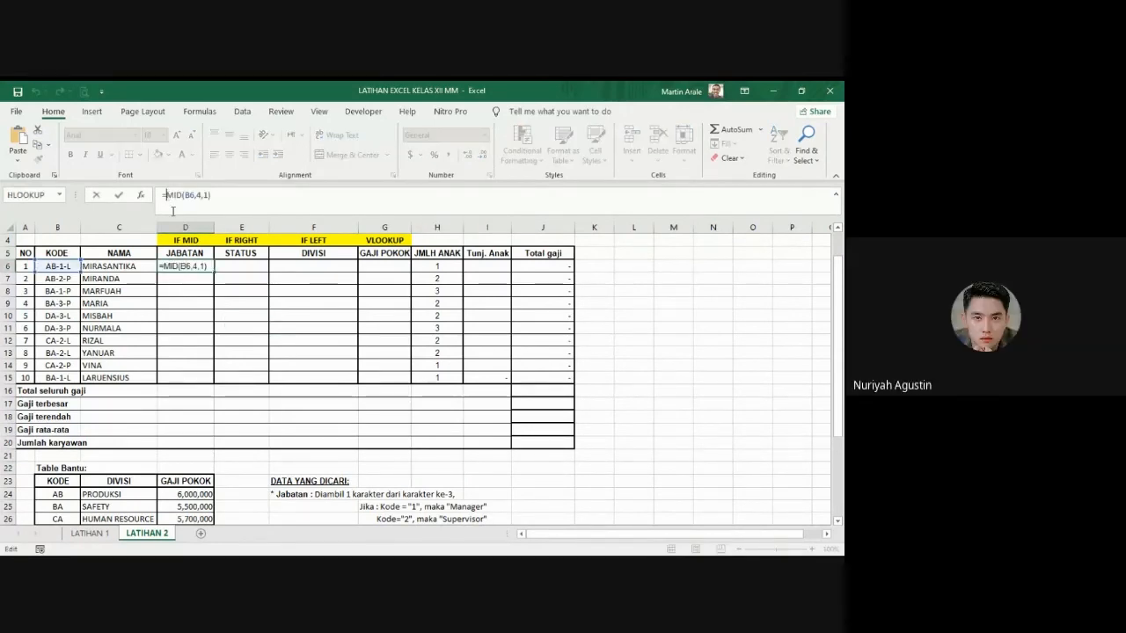
text(IF)
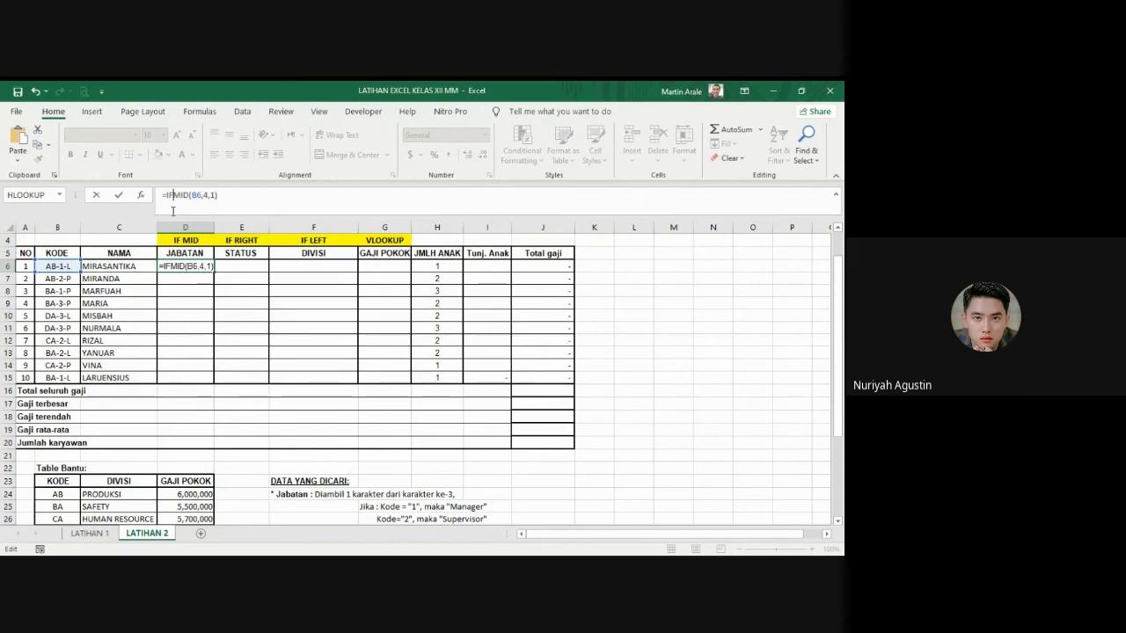
text(()
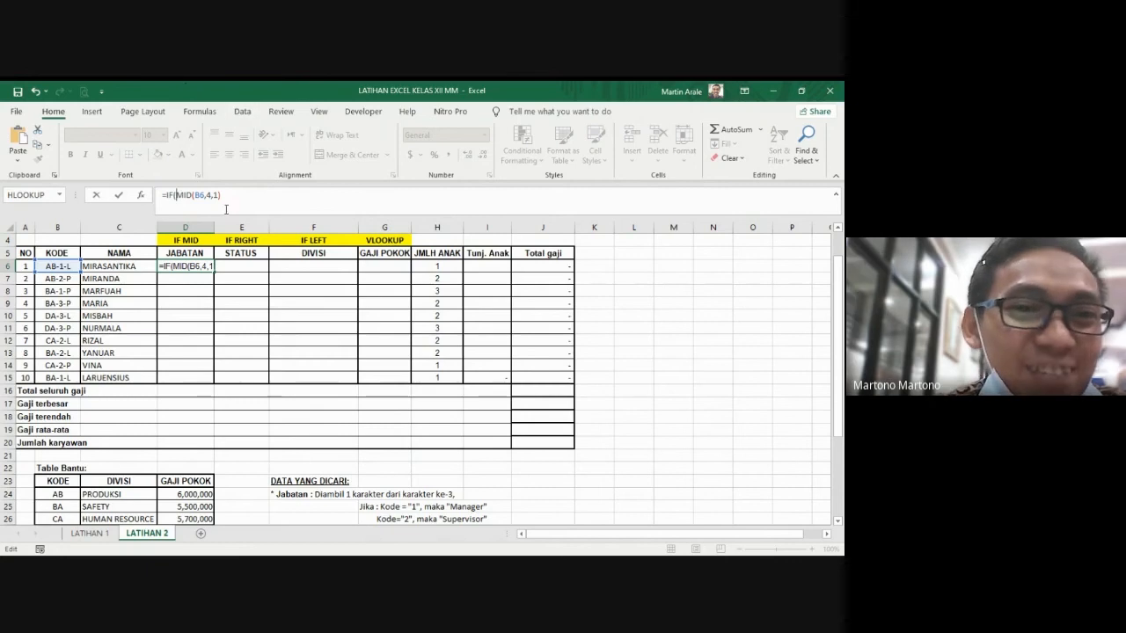
click(236, 211)
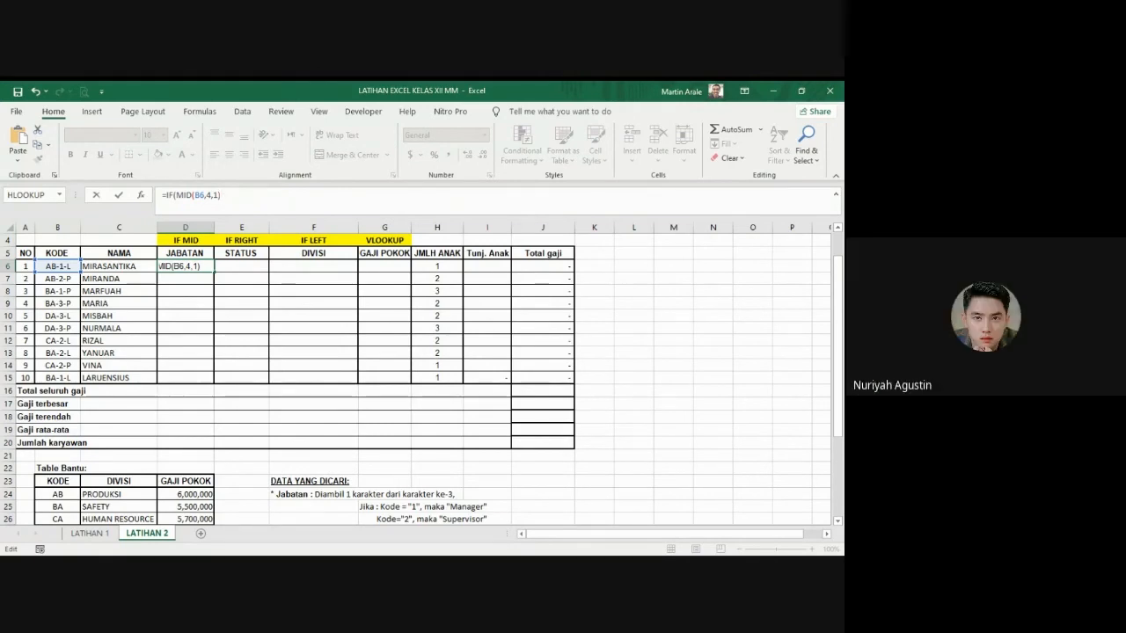
text(="1)
text(",)
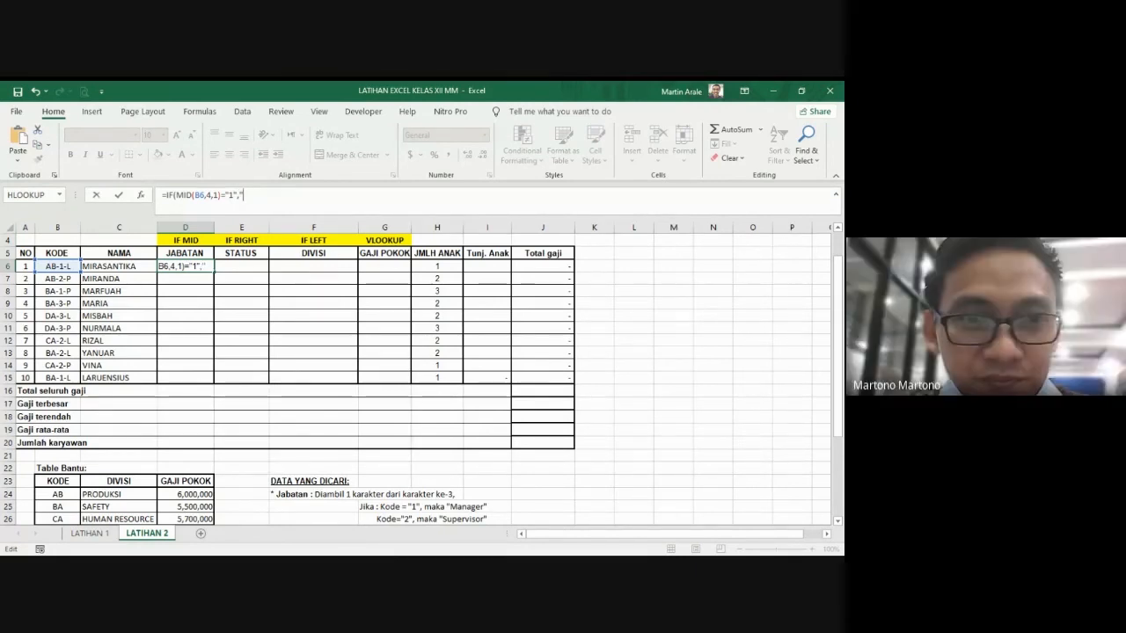
Step: Add "MANAJER" as the IF result for code "1" in D6, followed by a comma for the next argument
text("MANAJER)
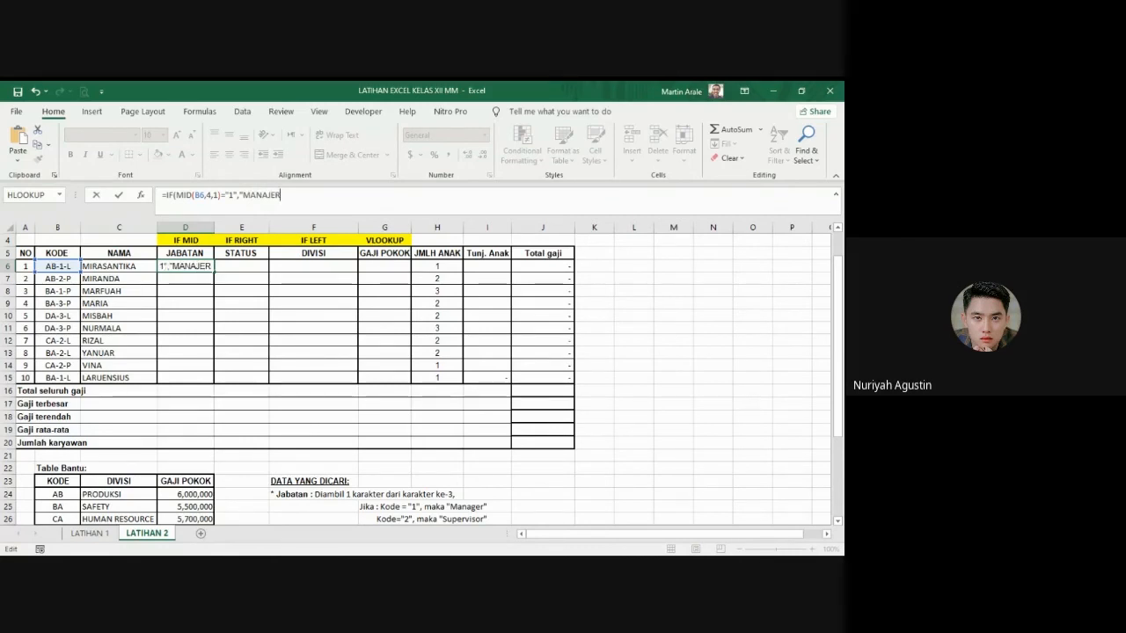
text(",)
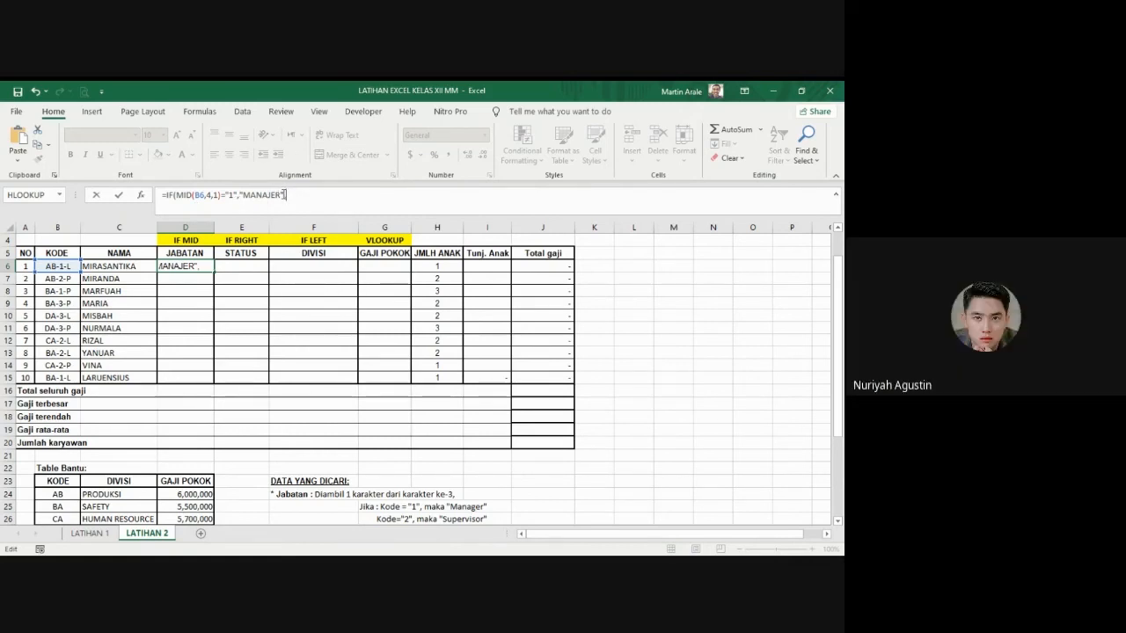
Step: Nest a copy of the IF test as the false argument in D6 and set its compared code to "2"
drag(283, 194, 166, 191)
key(ctrl+c)
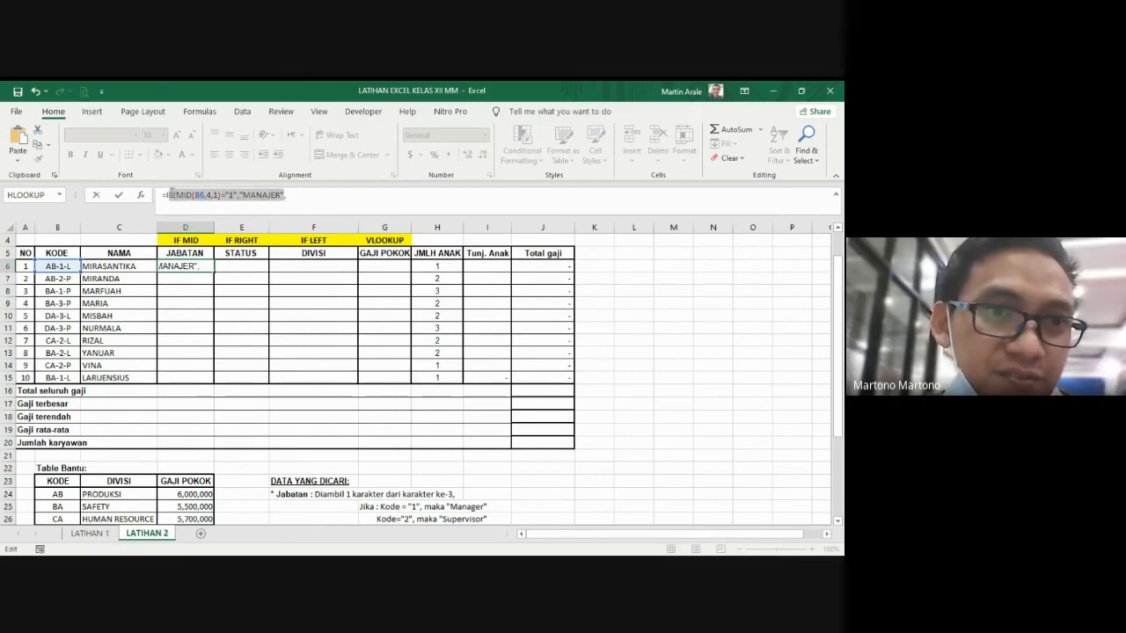
click(313, 201)
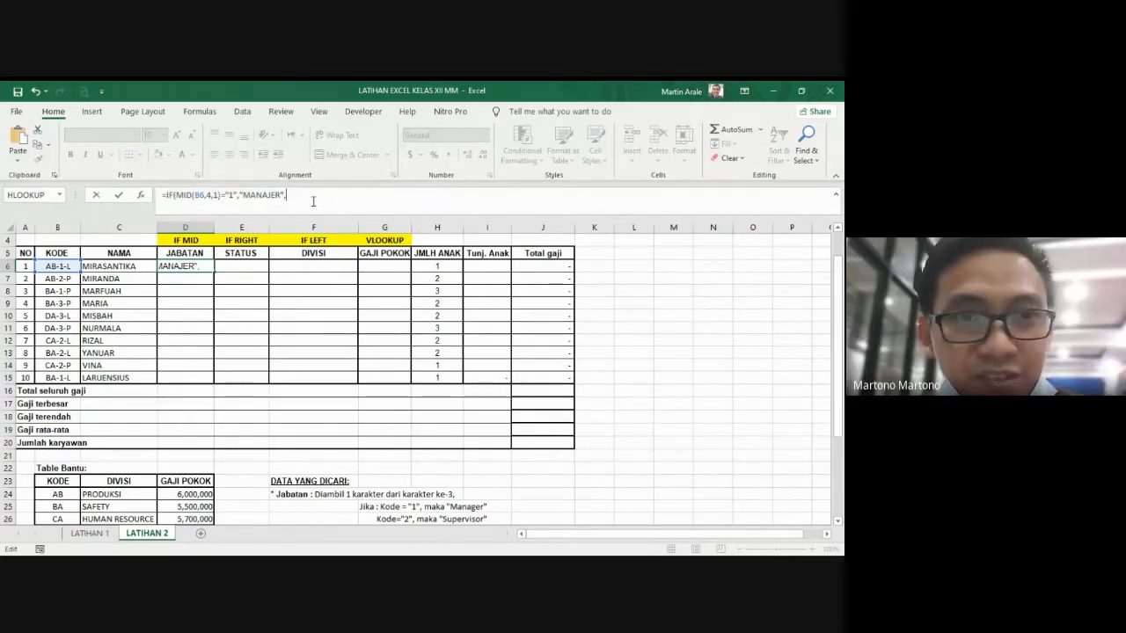
key(ctrl+v)
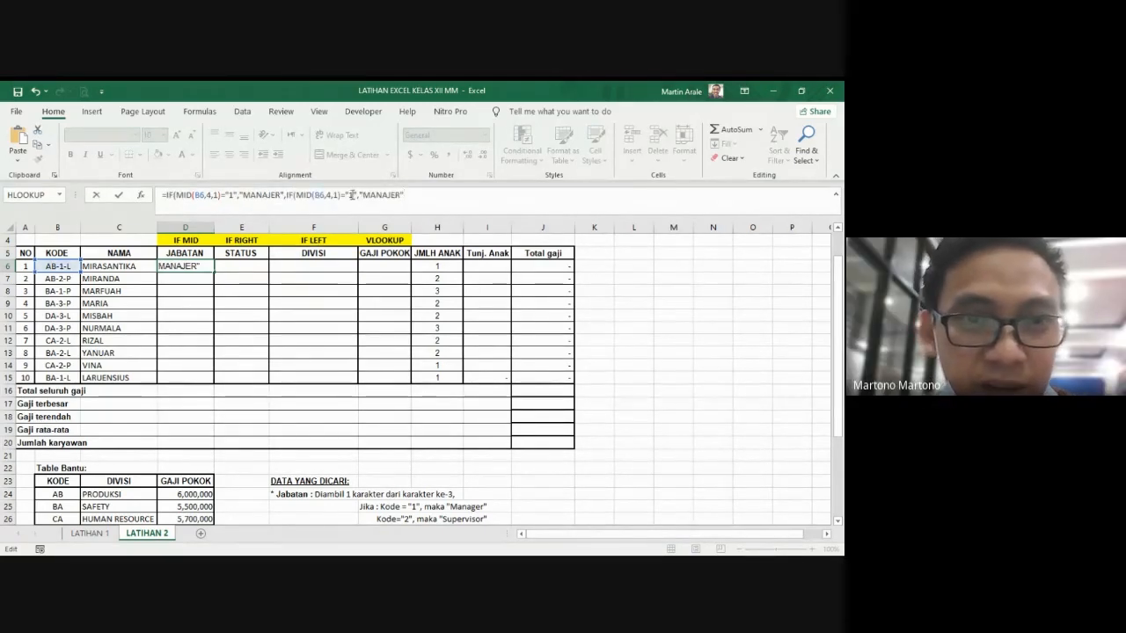
click(353, 195)
key(BackSpace)
text(2)
Step: Replace the result text of the nested IF for code "2" with "SUPERVISOR"
click(403, 194)
text(")
key(BackSpace)
key(BackSpace)
key(BackSpace)
key(BackSpace)
key(BackSpace)
key(BackSpace)
key(BackSpace)
key(BackSpace)
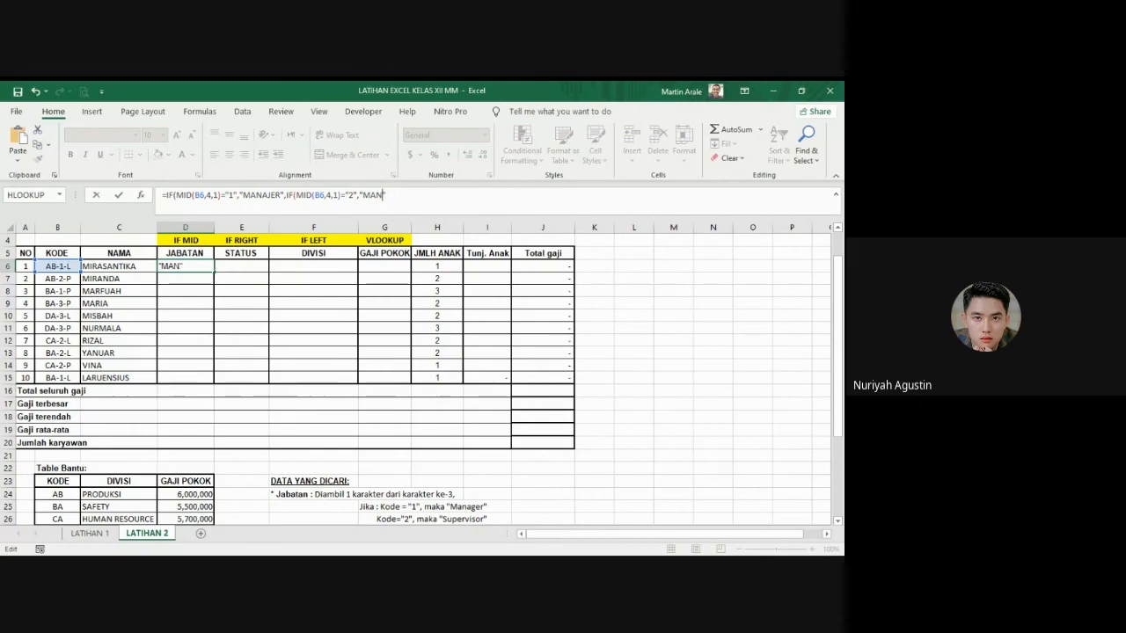
text(S"UPERV)
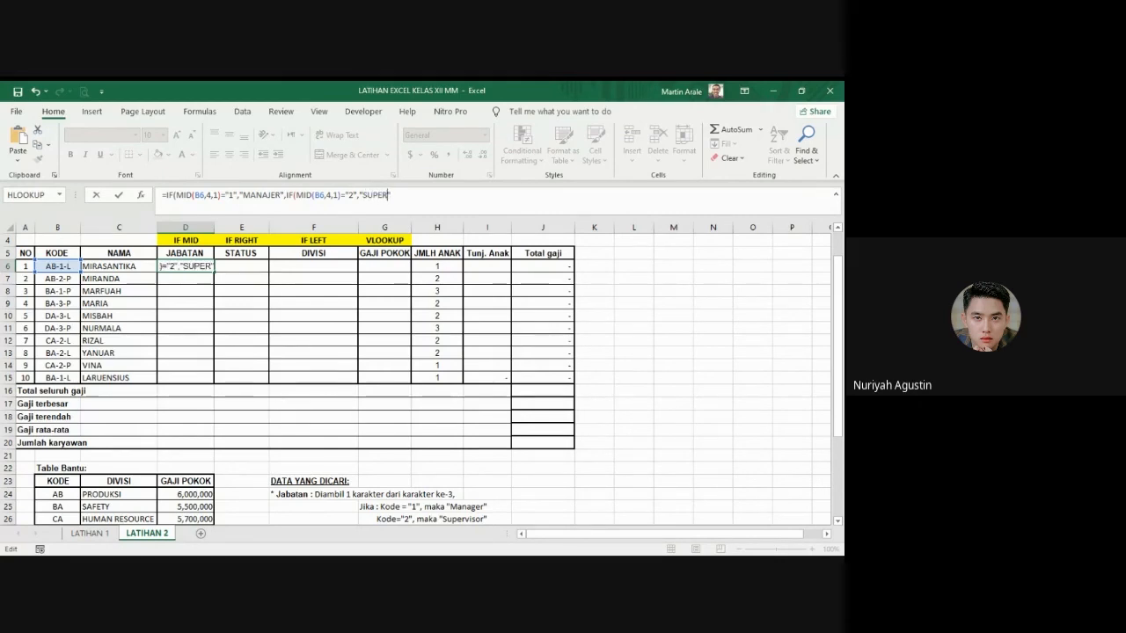
text(ISOR)
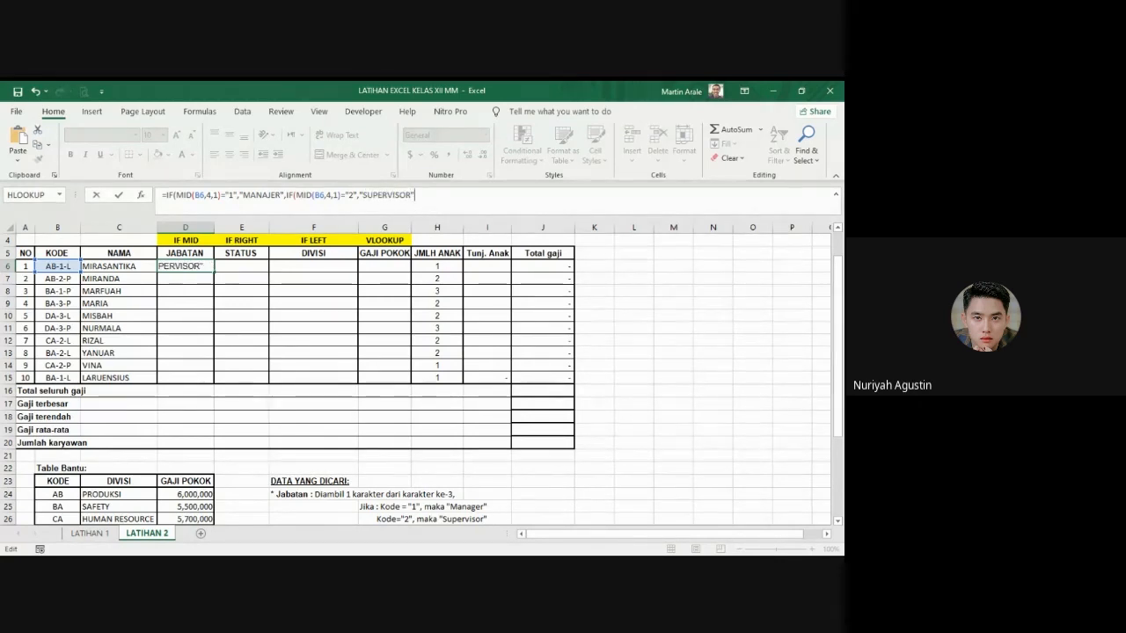
text(,)
Step: Nest a third copy of the IF test as the next false argument in D6 and set its compared code to "3"
key(ctrl+v)
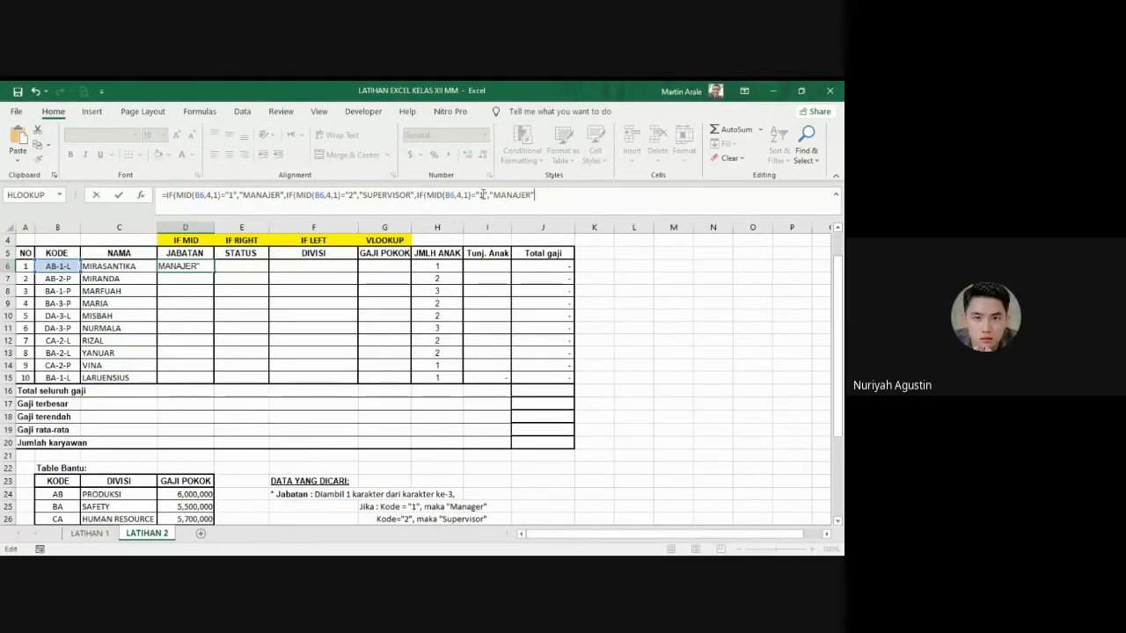
click(482, 195)
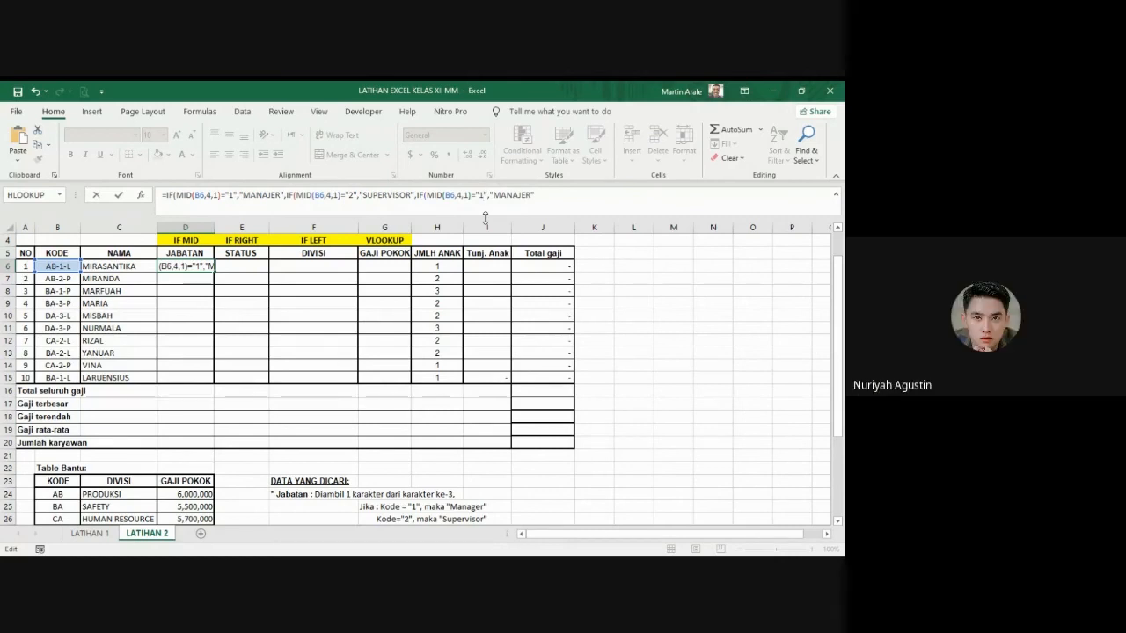
key(BackSpace)
text(3)
Step: Replace the third IF's result text with "WORKER", close all the parentheses and enter the formula in D6
click(525, 195)
key(BackSpace)
key(BackSpace)
key(BackSpace)
key(BackSpace)
key(BackSpace)
key(BackSpace)
key(BackSpace)
text(WORKER)
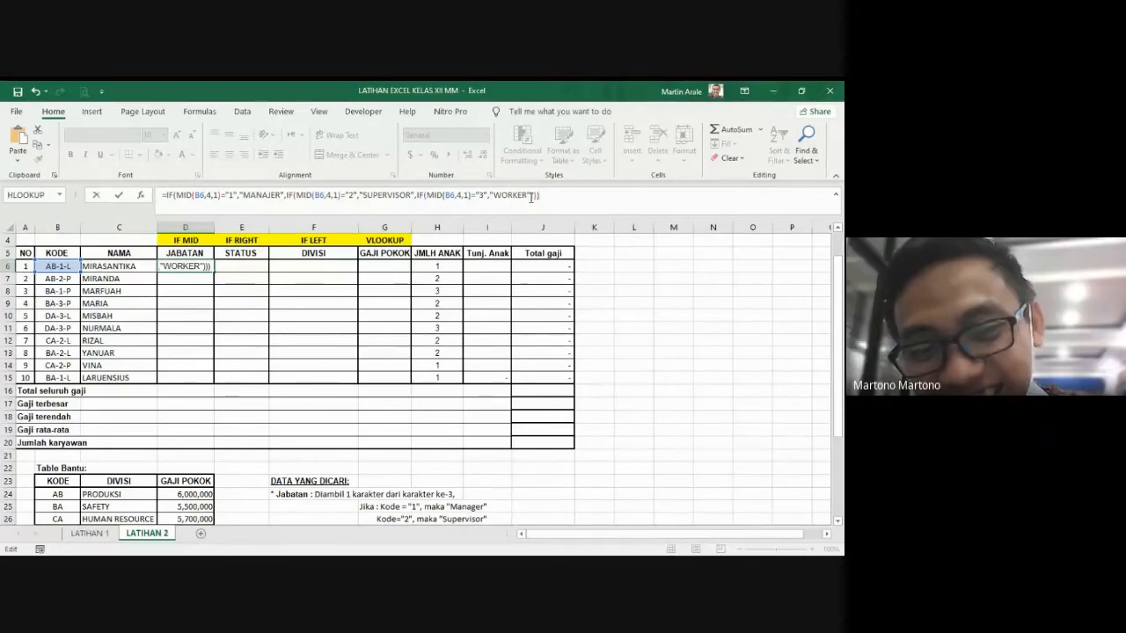
key(ctrl+Return)
key(Return)
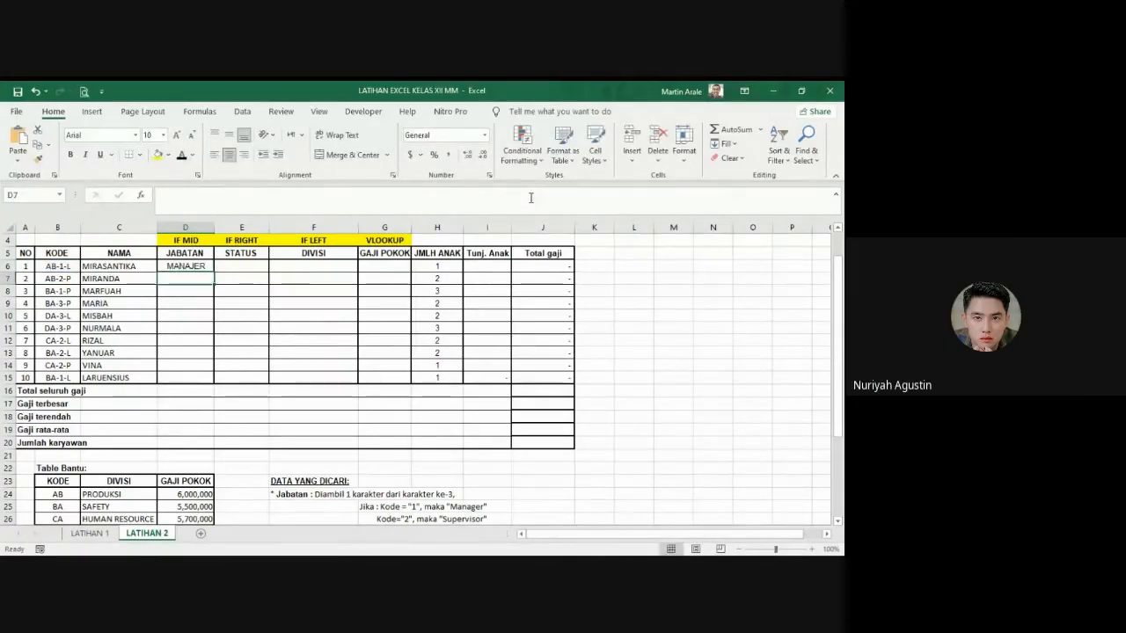
Step: Fill the three-level IF formula from D6 down through D15 in the JABATAN column
click(193, 266)
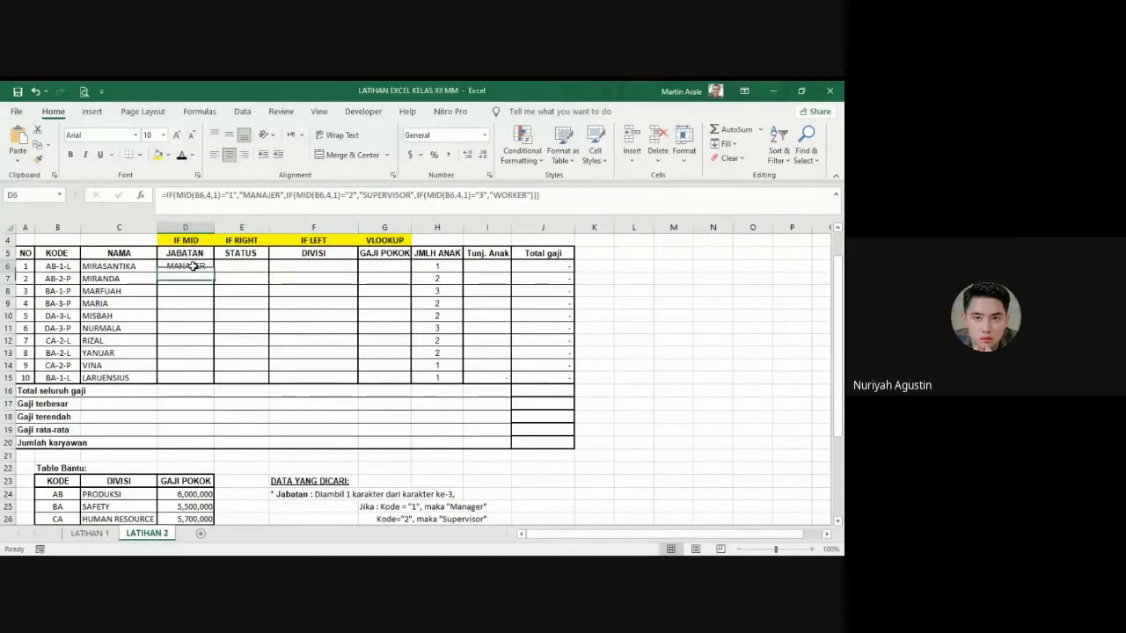
drag(215, 272, 202, 384)
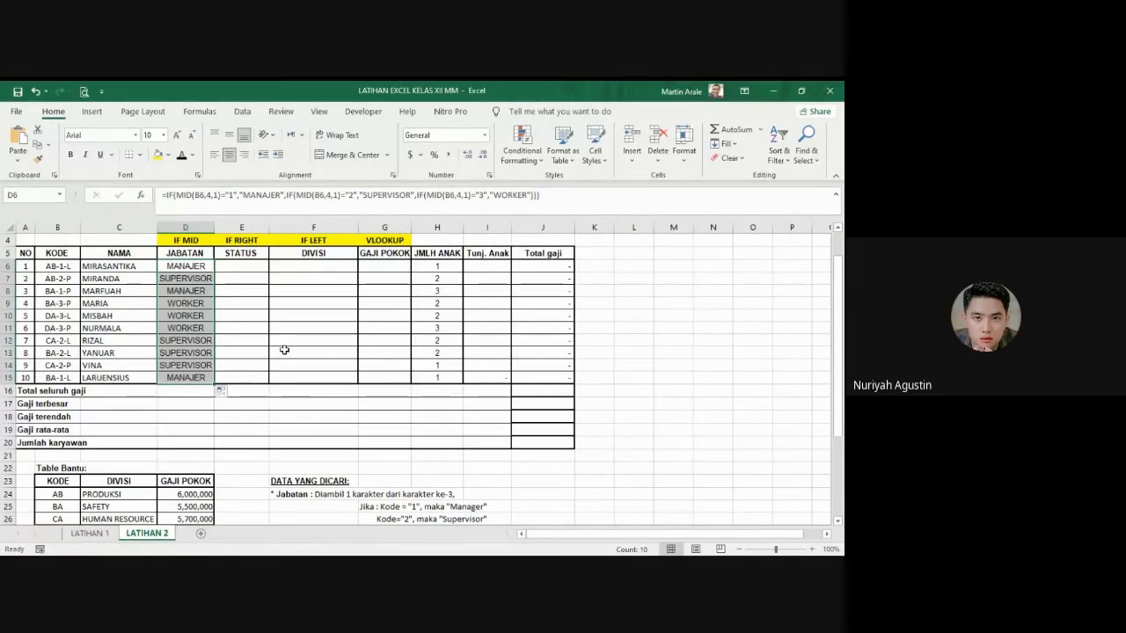
scroll(397, 377, down, 1)
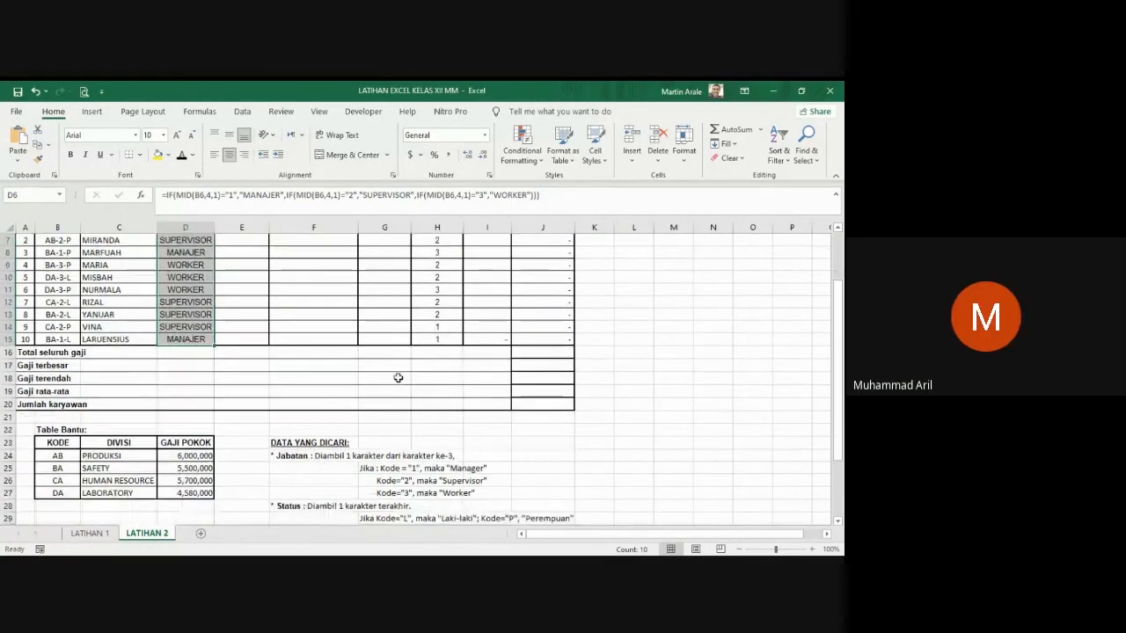
scroll(252, 319, up, 2)
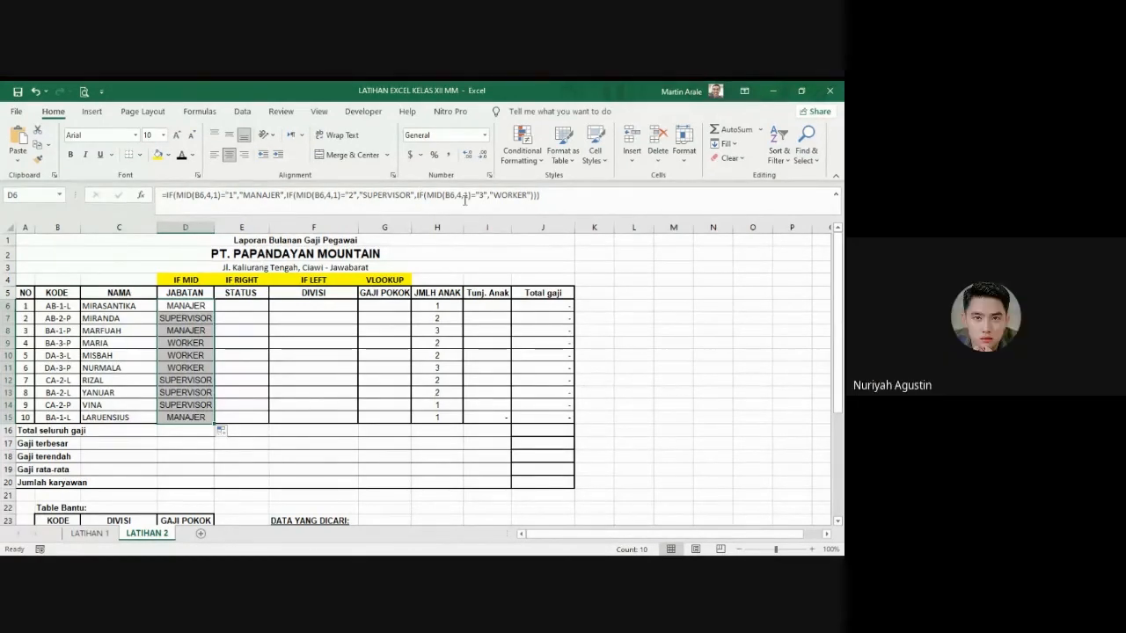
Step: Remove the IF test for code "3" from D6 so "WORKER" is the nested IF's false argument, accepting the parenthesis correction
drag(490, 197, 415, 197)
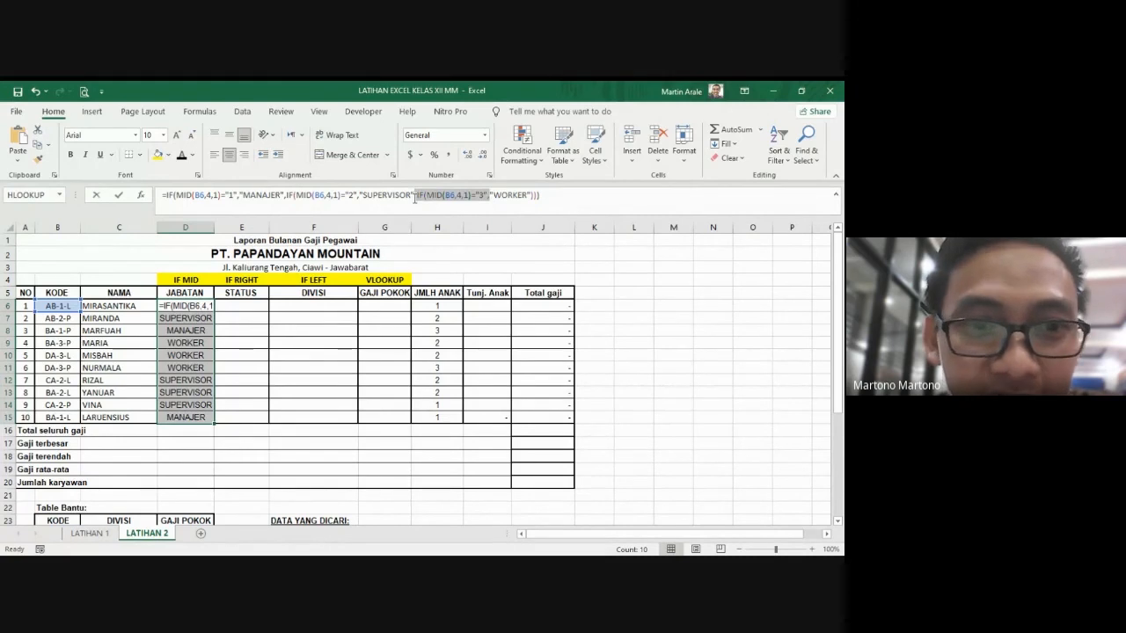
key(Delete)
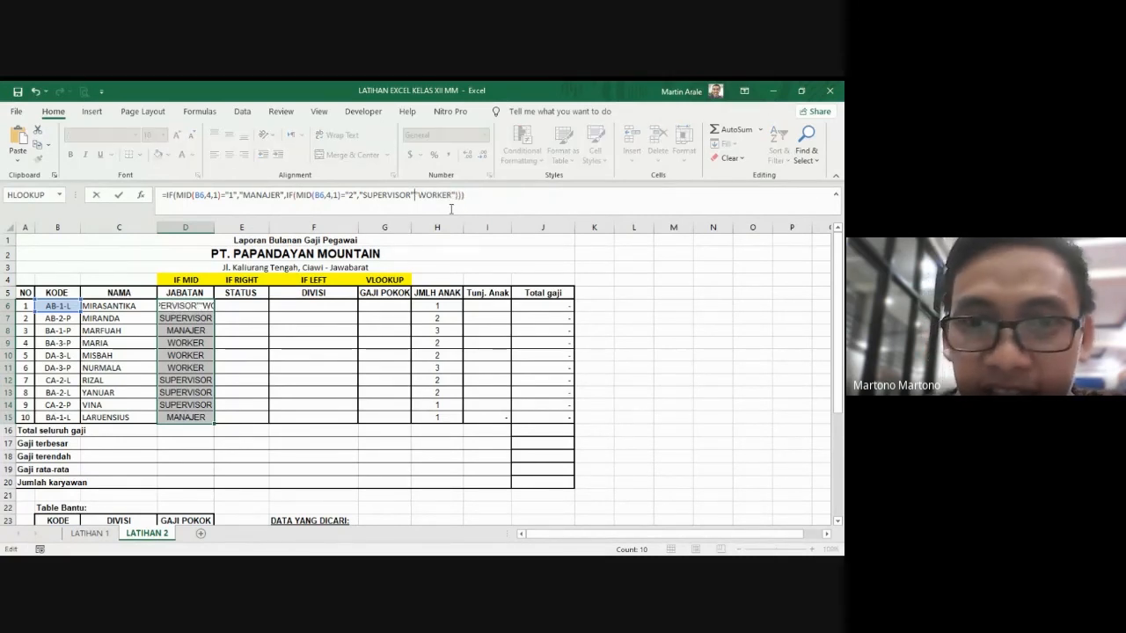
text(,)
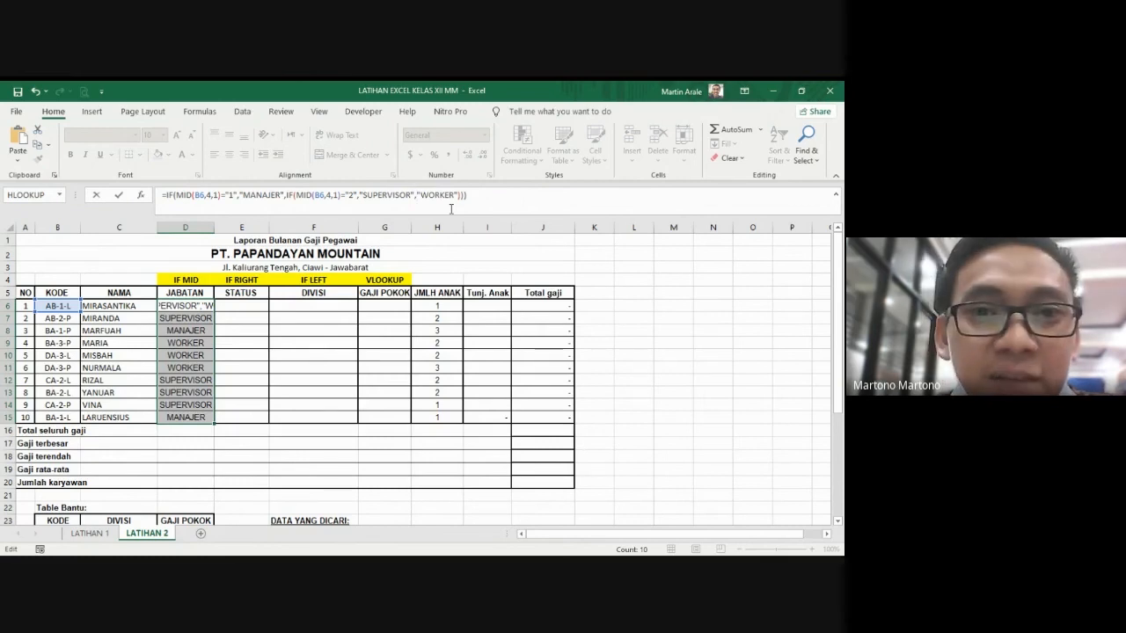
key(Return)
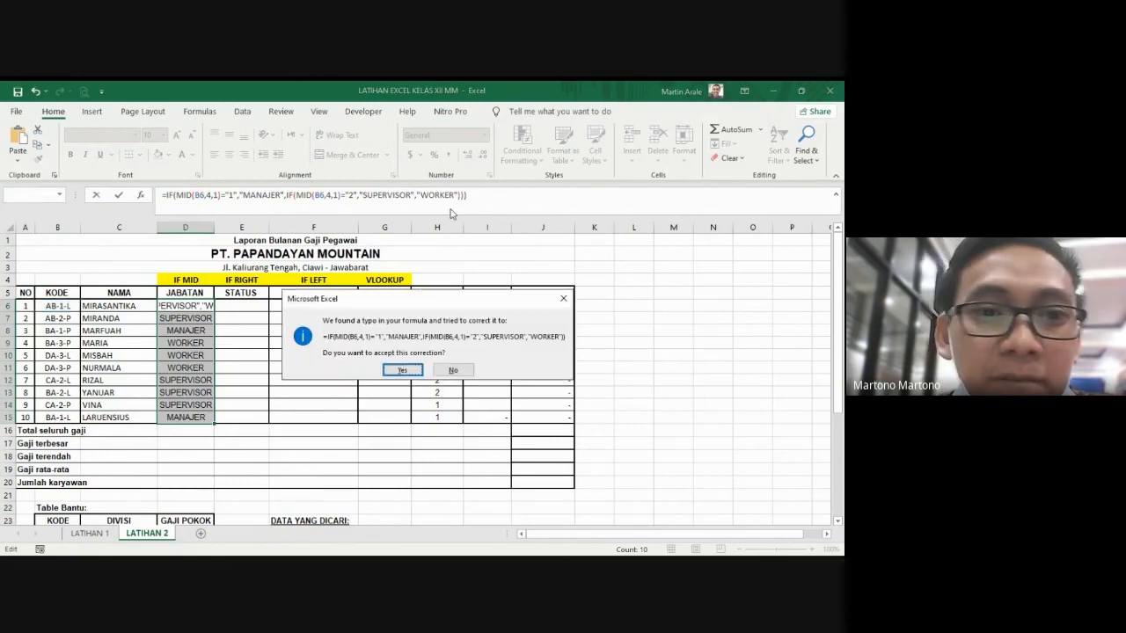
click(403, 370)
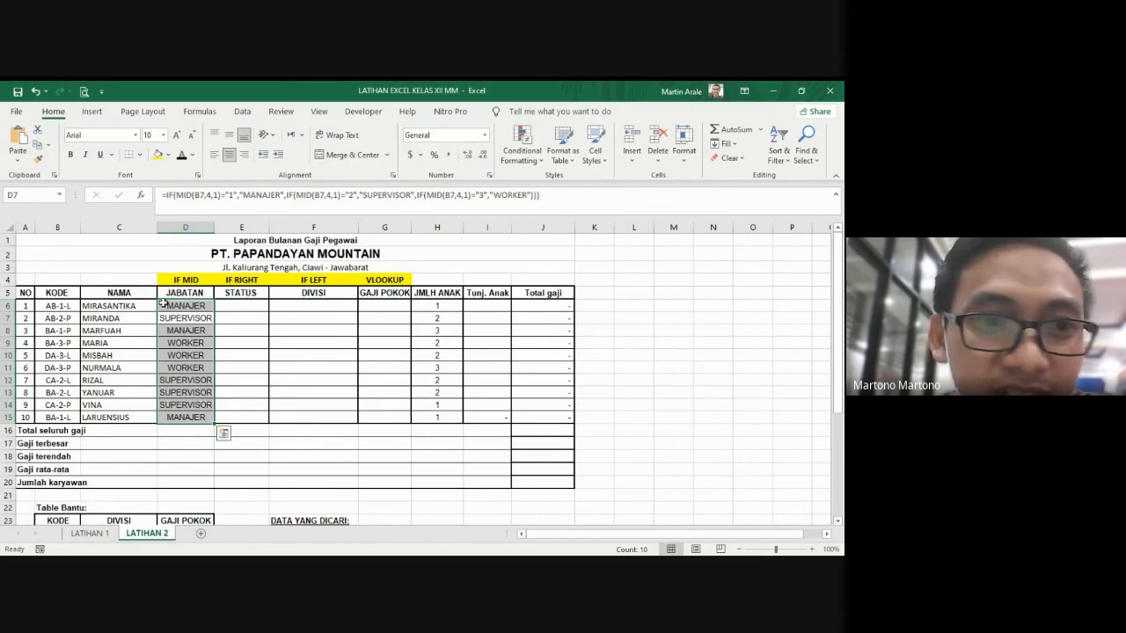
Step: Copy the shortened two-level IF formula from D6 down the JABATAN column to D15
click(163, 303)
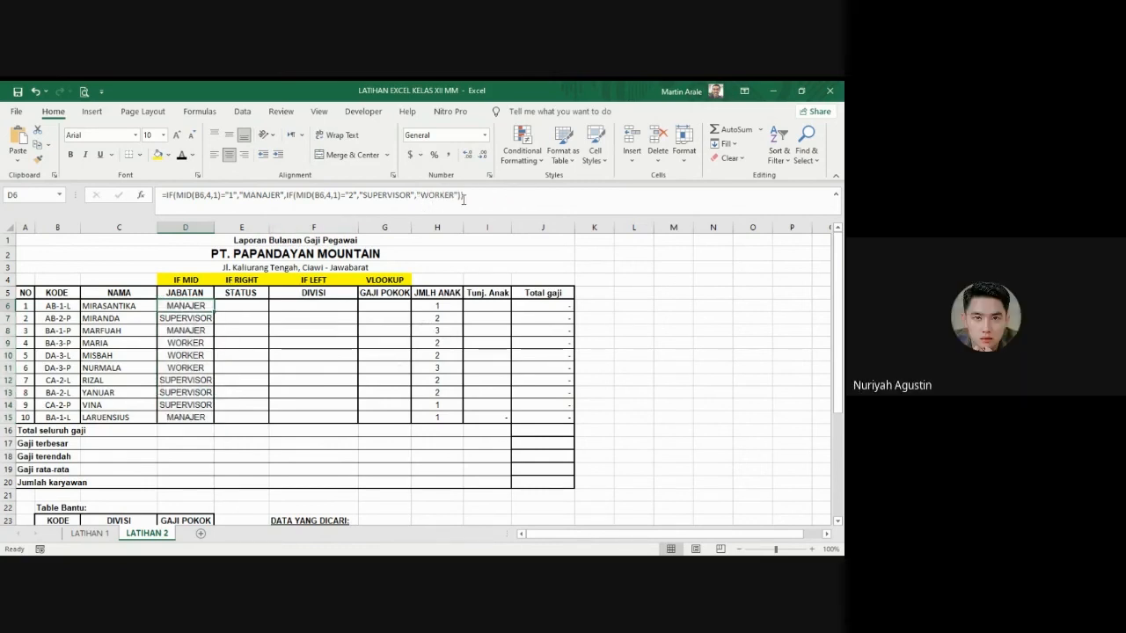
drag(214, 312, 211, 423)
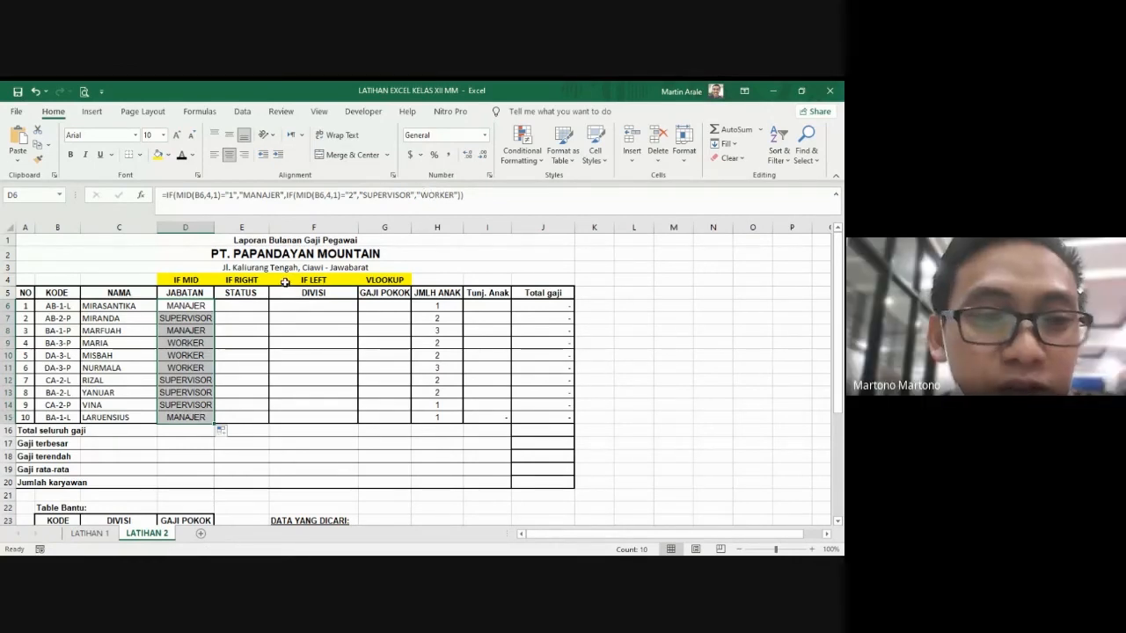
scroll(466, 482, down, 2)
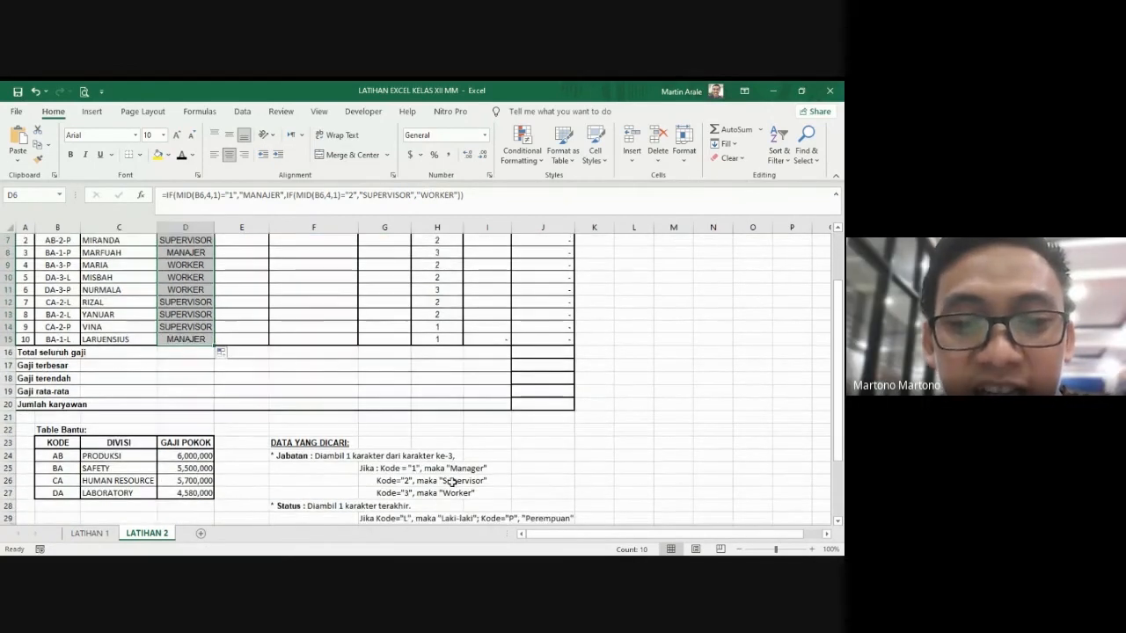
scroll(264, 351, up, 2)
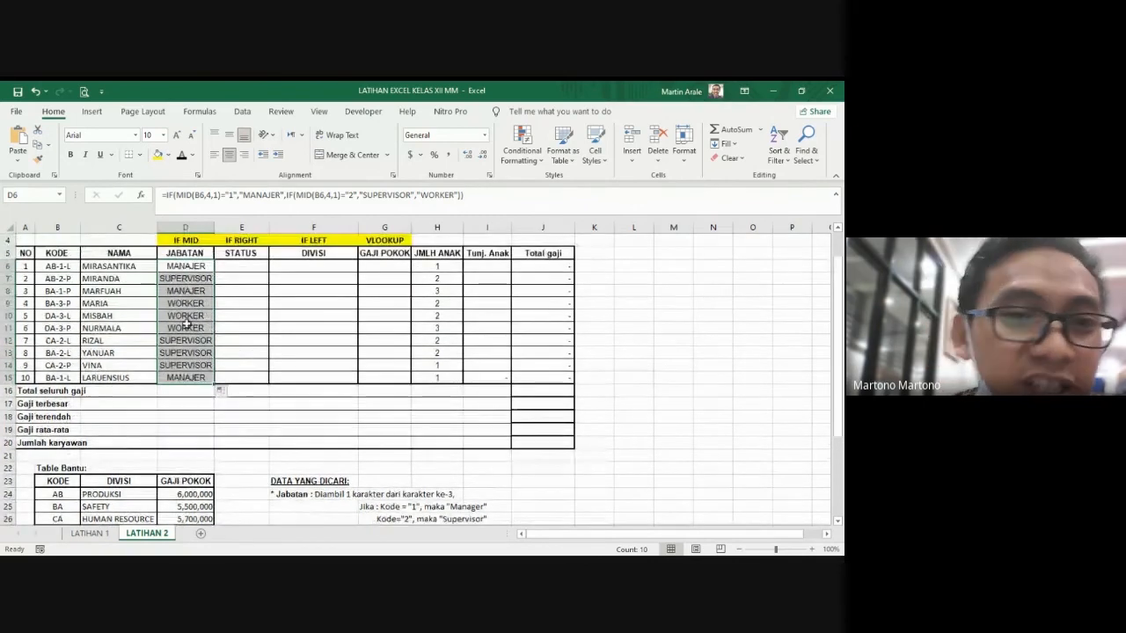
click(264, 335)
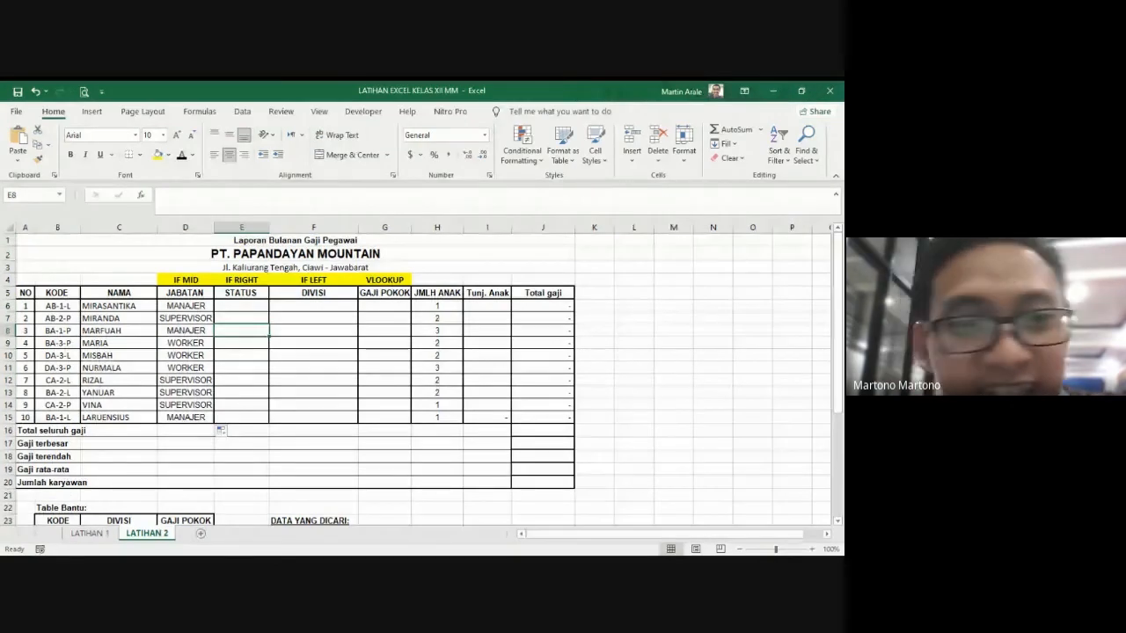
scroll(311, 391, down, 2)
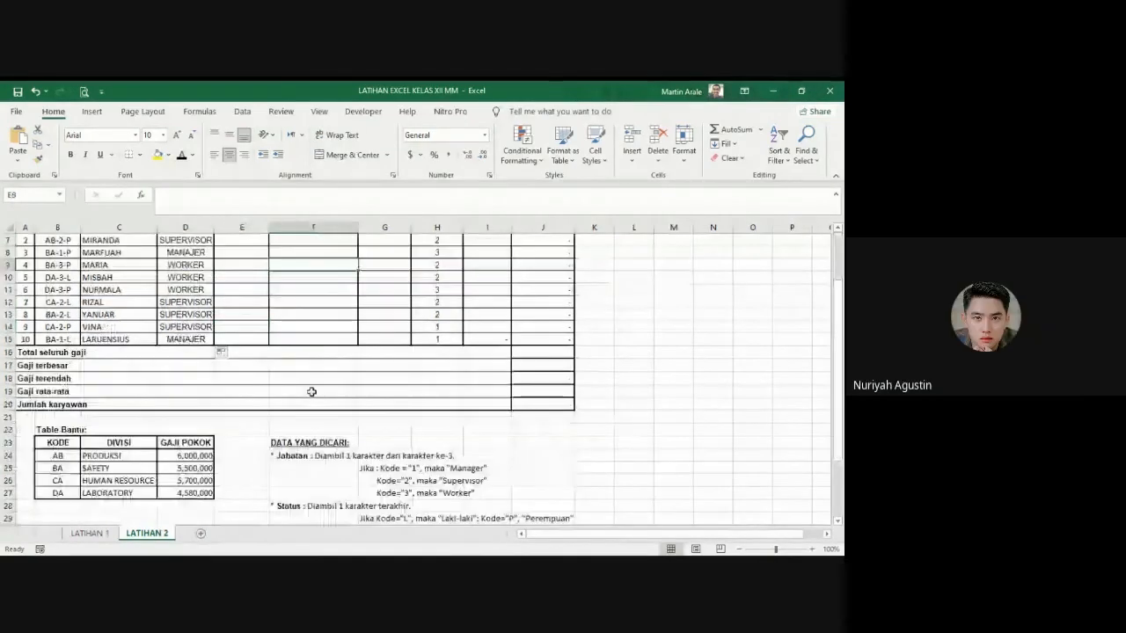
scroll(311, 392, up, 2)
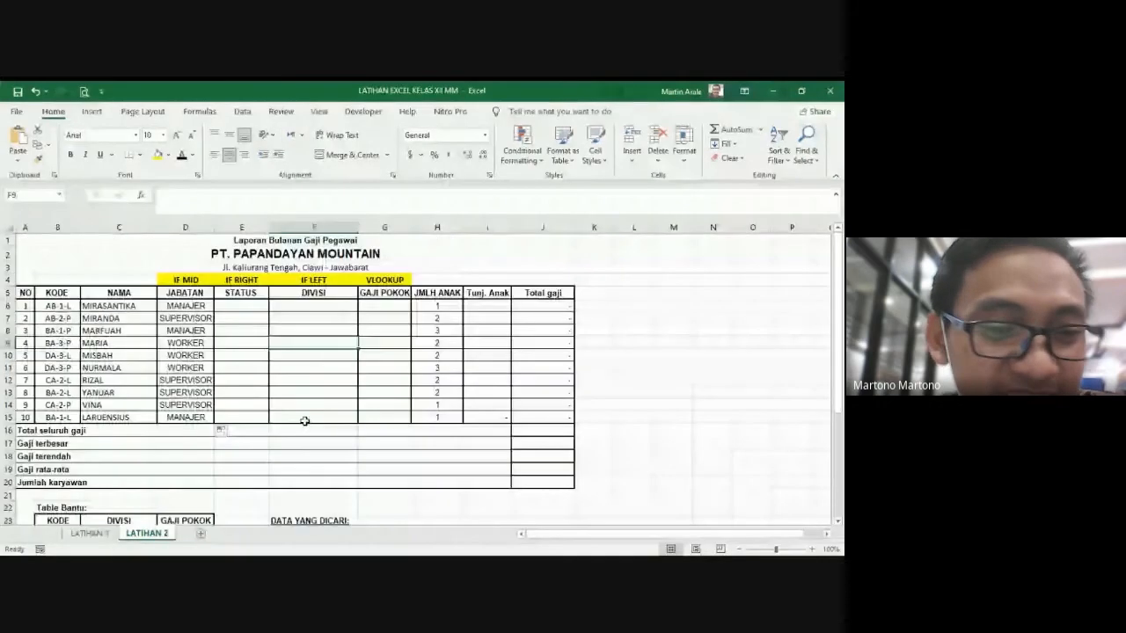